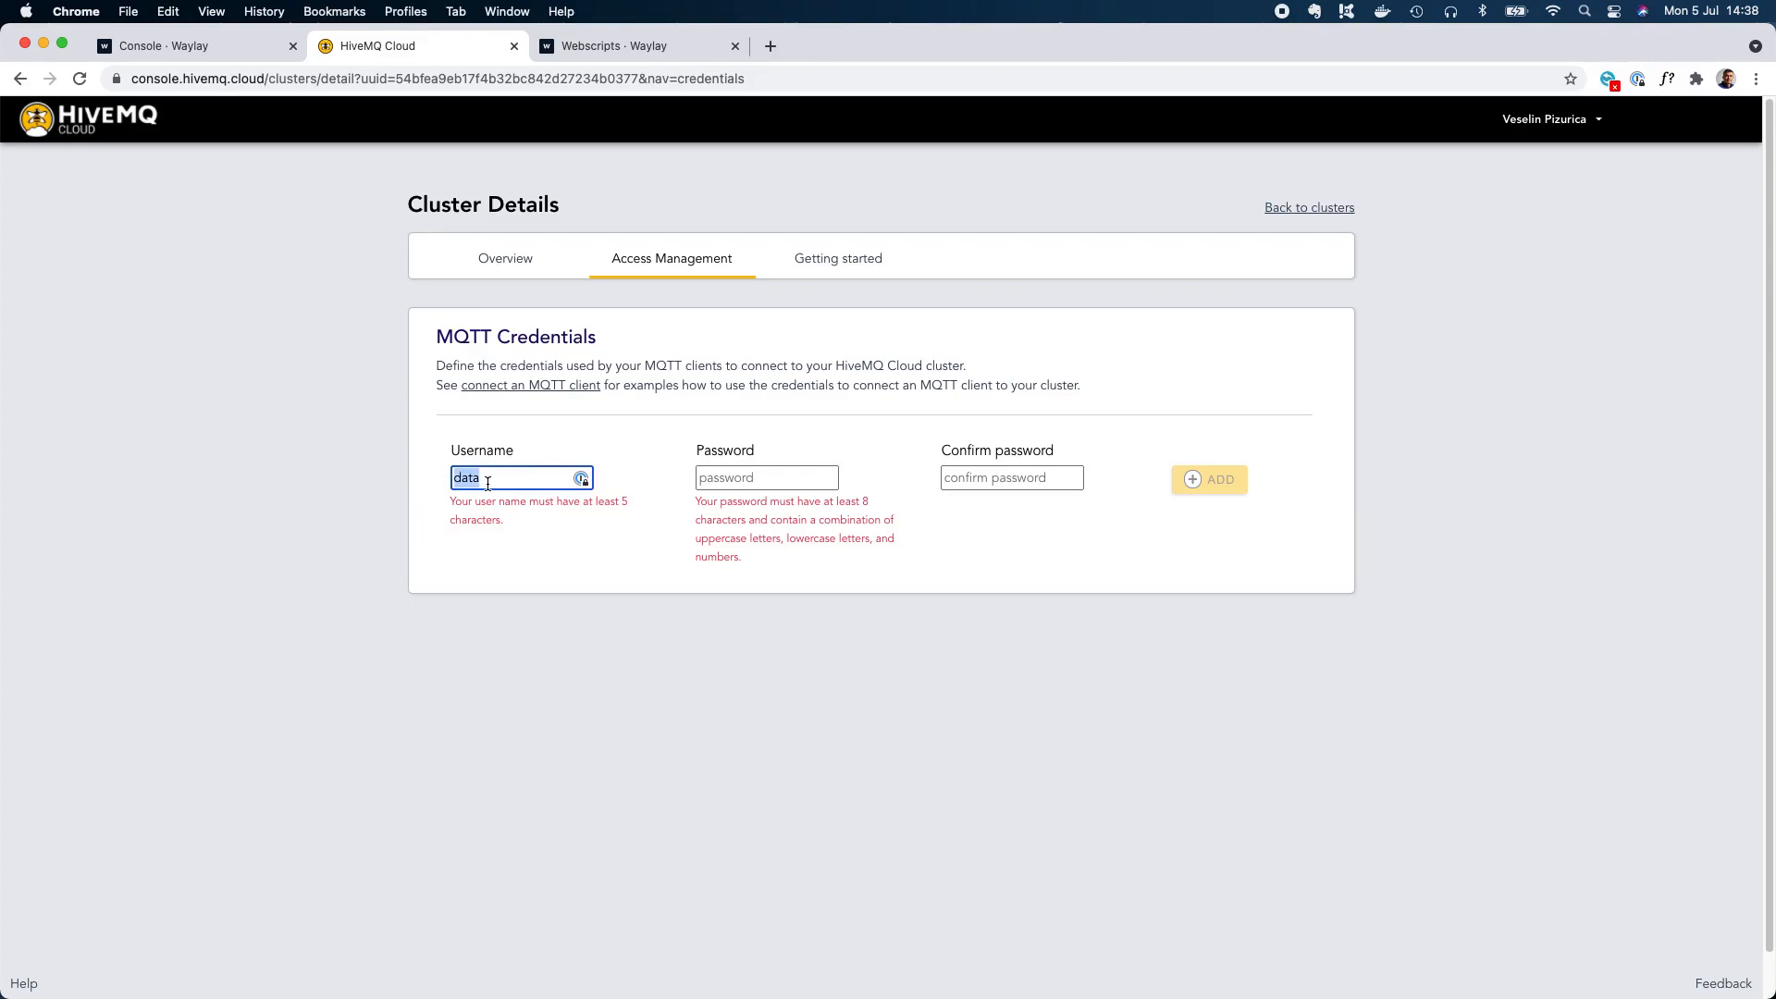
Add new MQTT credentials to the HiveMQ cluster, filling in the username, password and password confirmation.
{"action": "left_click_drag", "start_coordinate": [533, 471], "coordinate": [449, 478]}
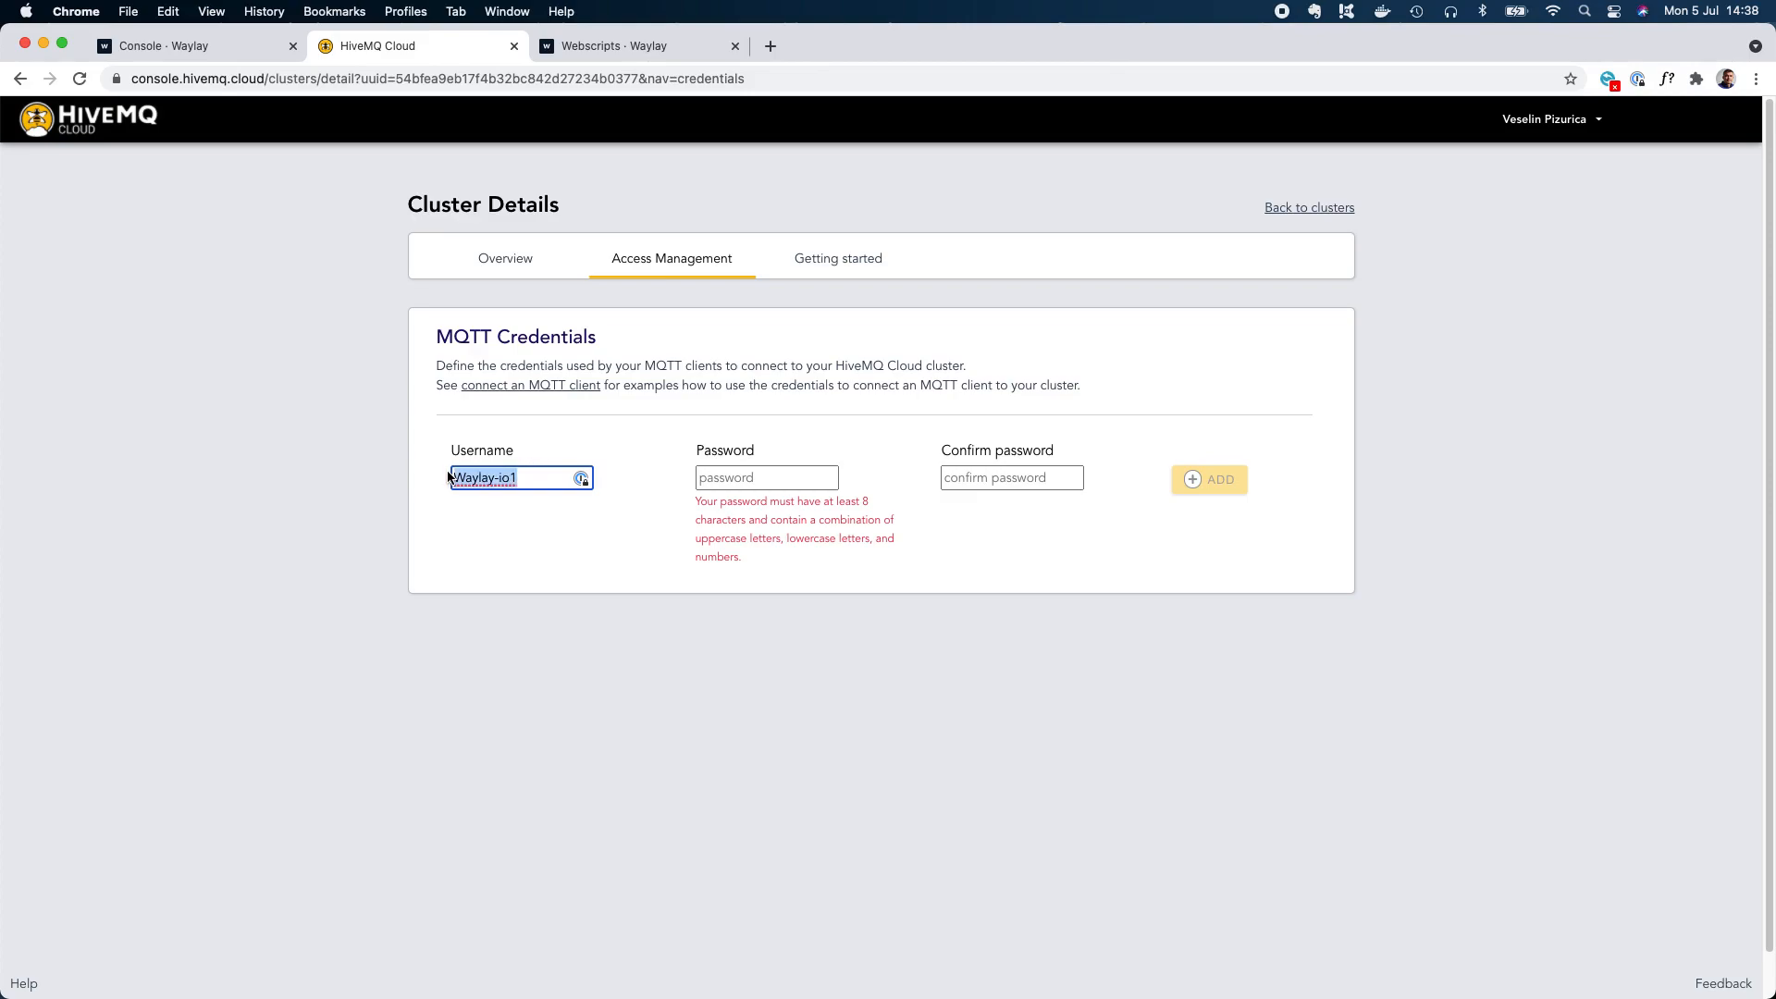
{"action": "key", "text": "super+c"}
{"action": "left_click", "coordinate": [786, 483]}
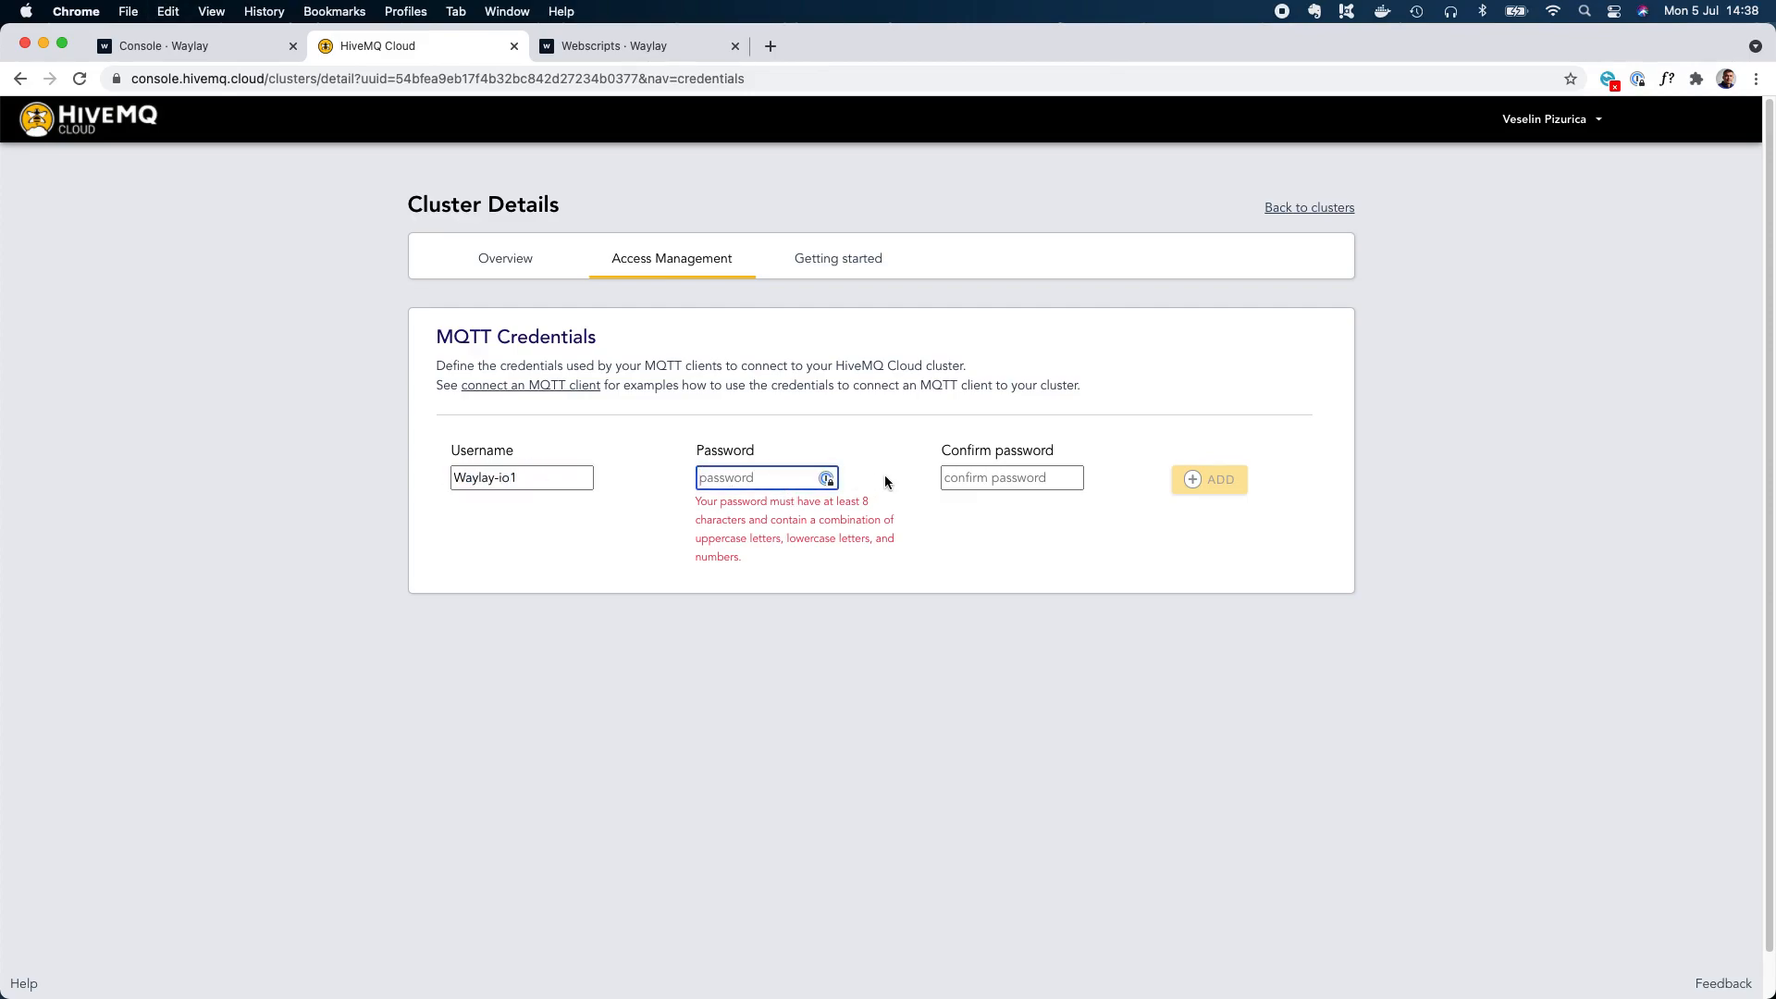
{"action": "key", "text": "super+v"}
{"action": "key", "text": "Tab"}
{"action": "key", "text": "super+v"}
{"action": "left_click", "coordinate": [1207, 485]}
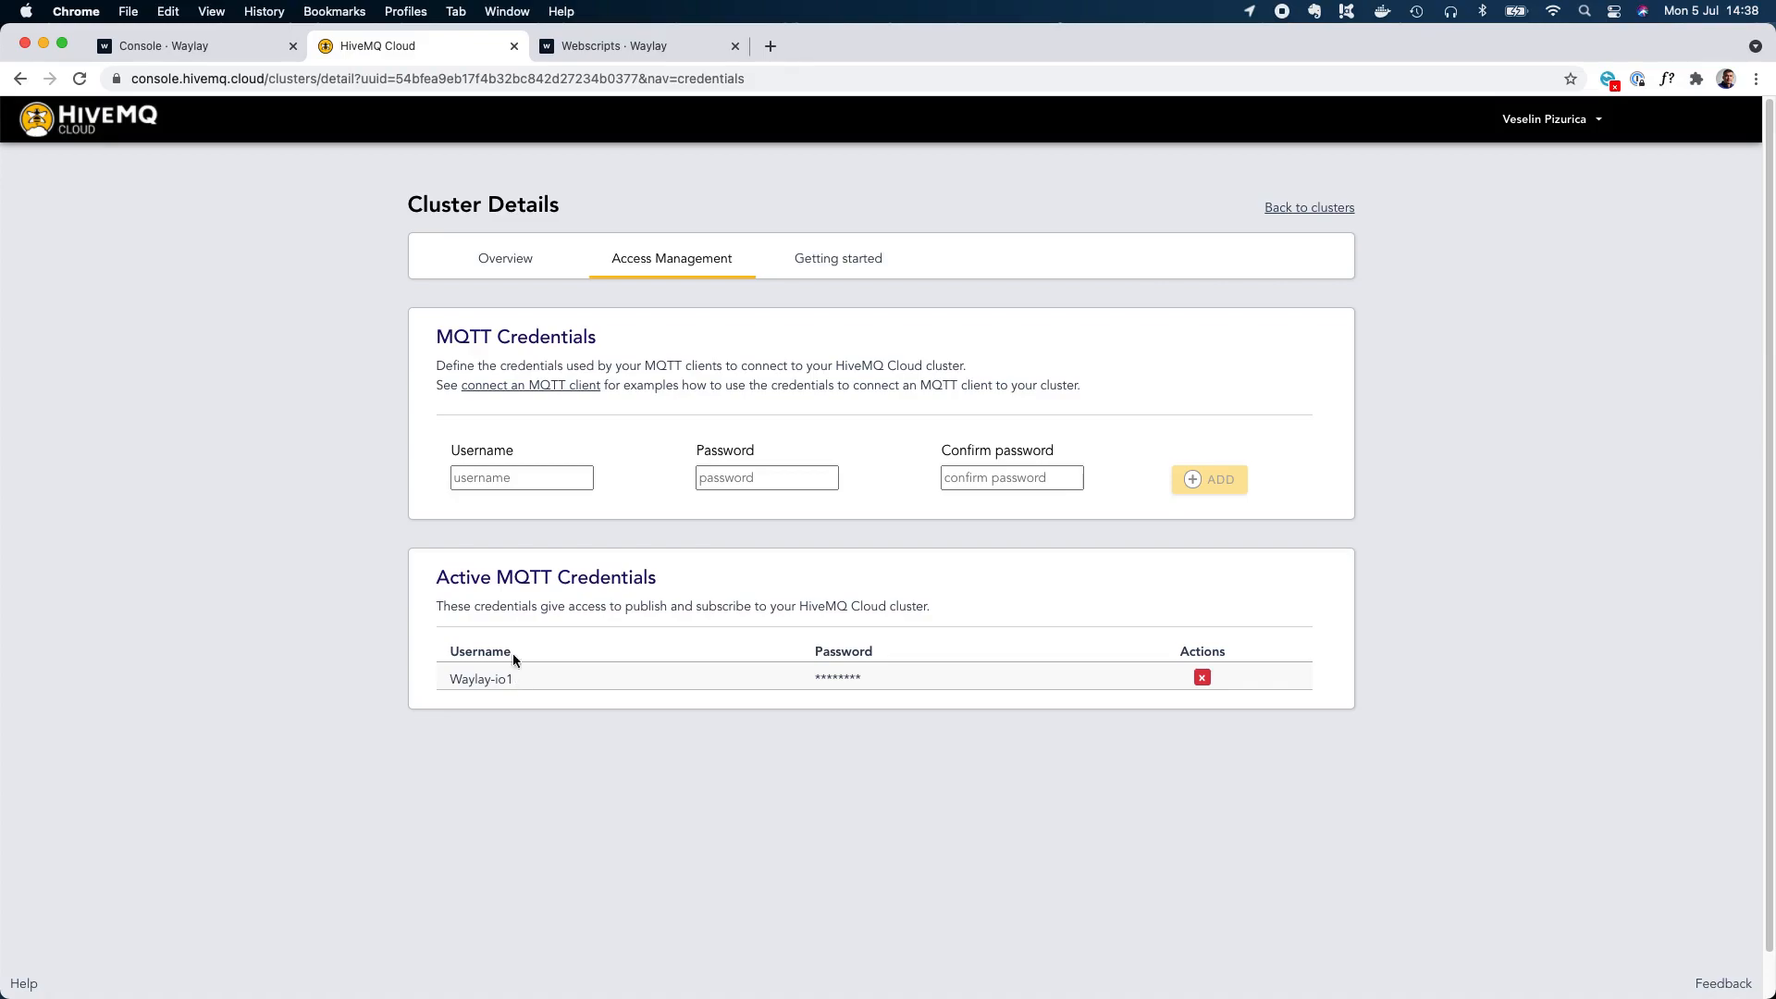
Switch to the Waylay console and disable, then remove the configured MQTT Broker integration under data ingestion.
{"action": "left_click", "coordinate": [213, 39]}
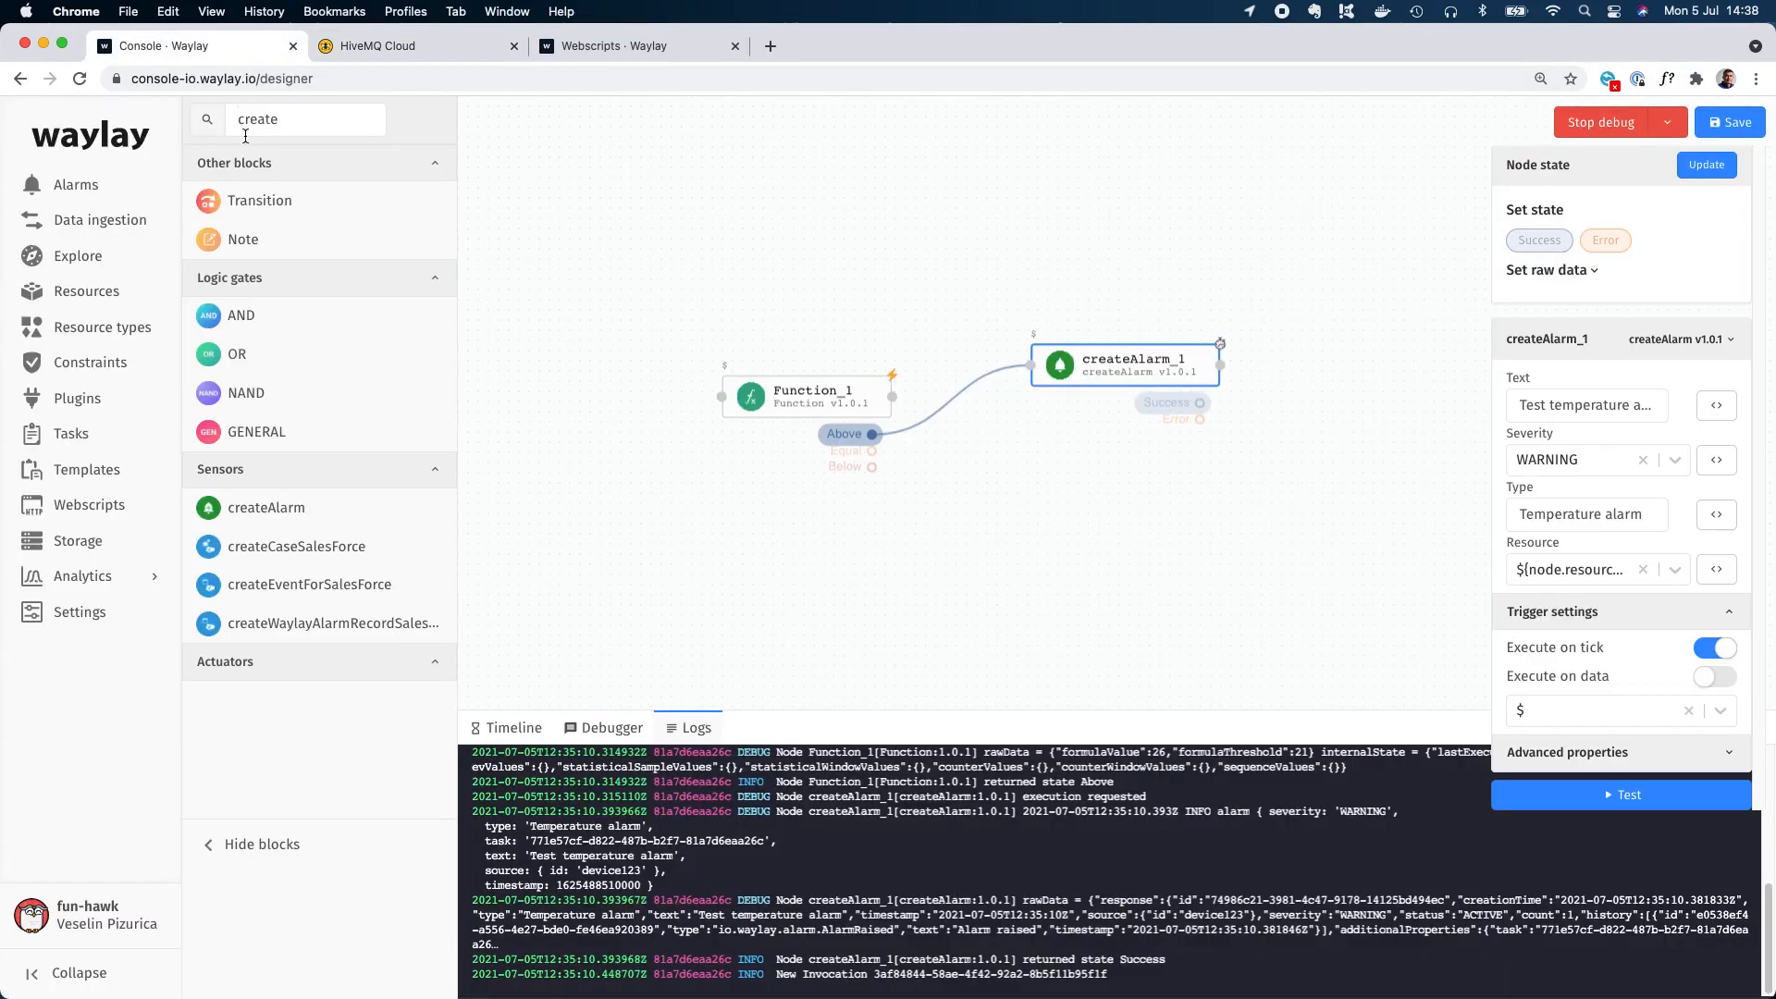
{"action": "left_click", "coordinate": [117, 219]}
{"action": "left_click", "coordinate": [1149, 255]}
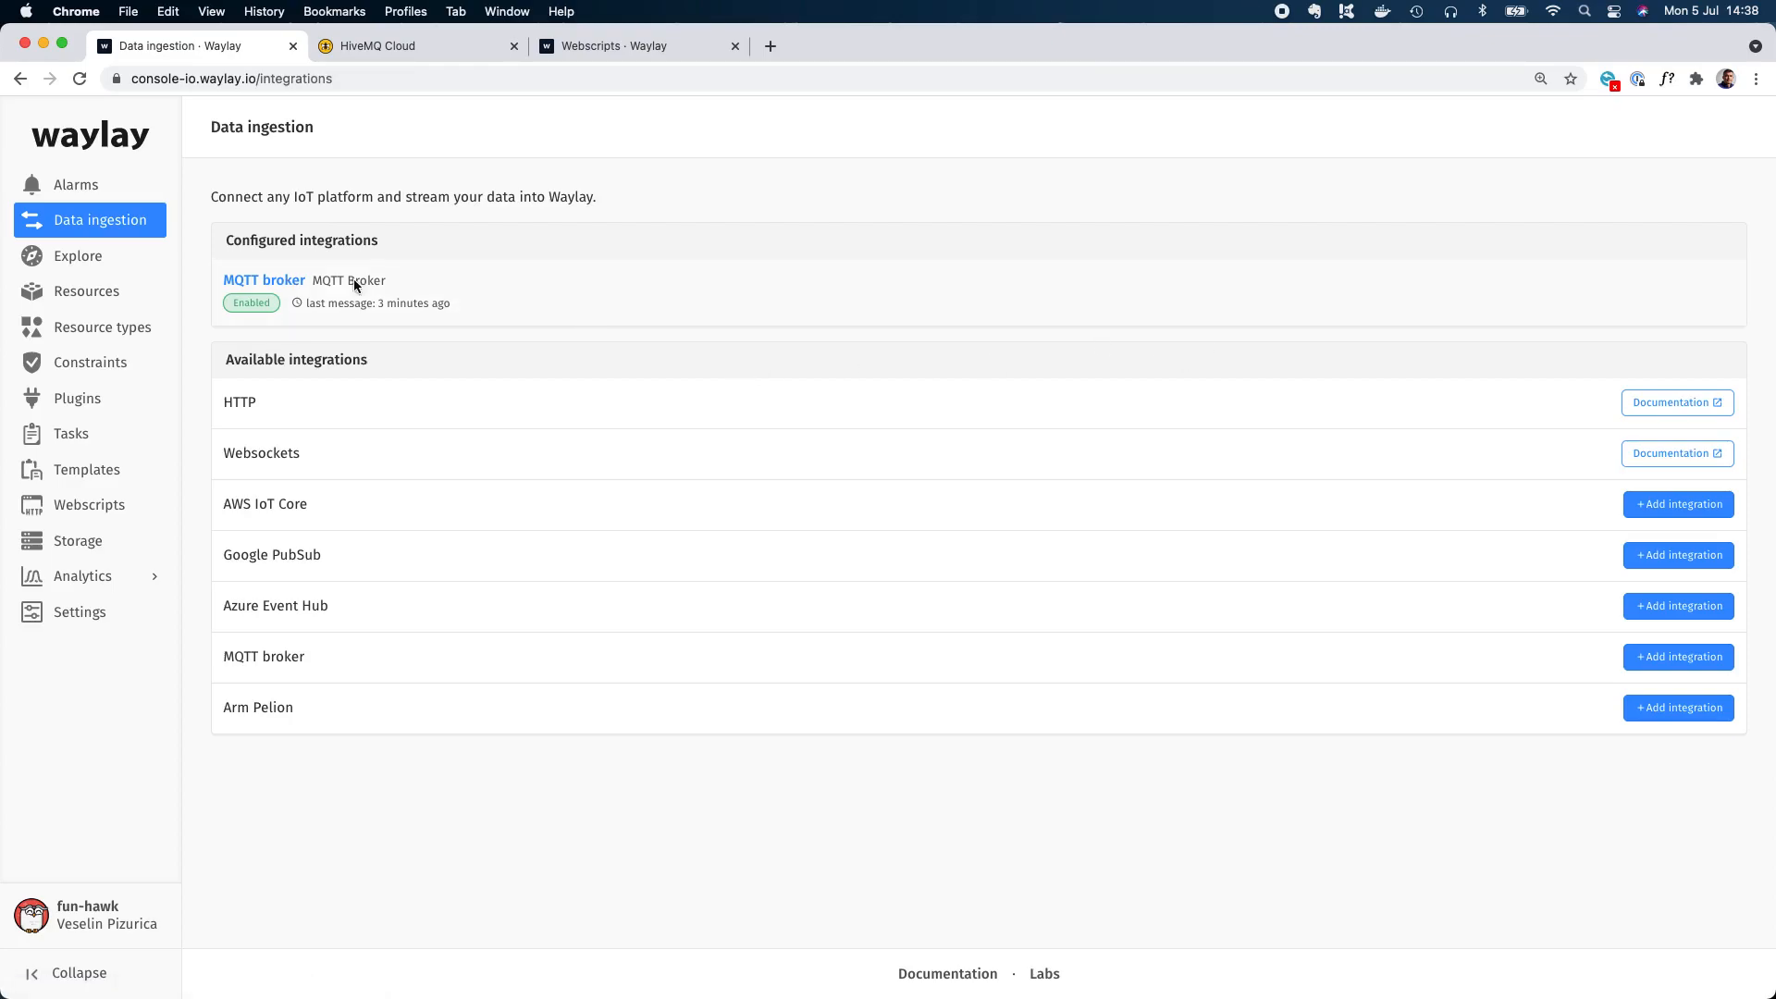
{"action": "left_click", "coordinate": [276, 282]}
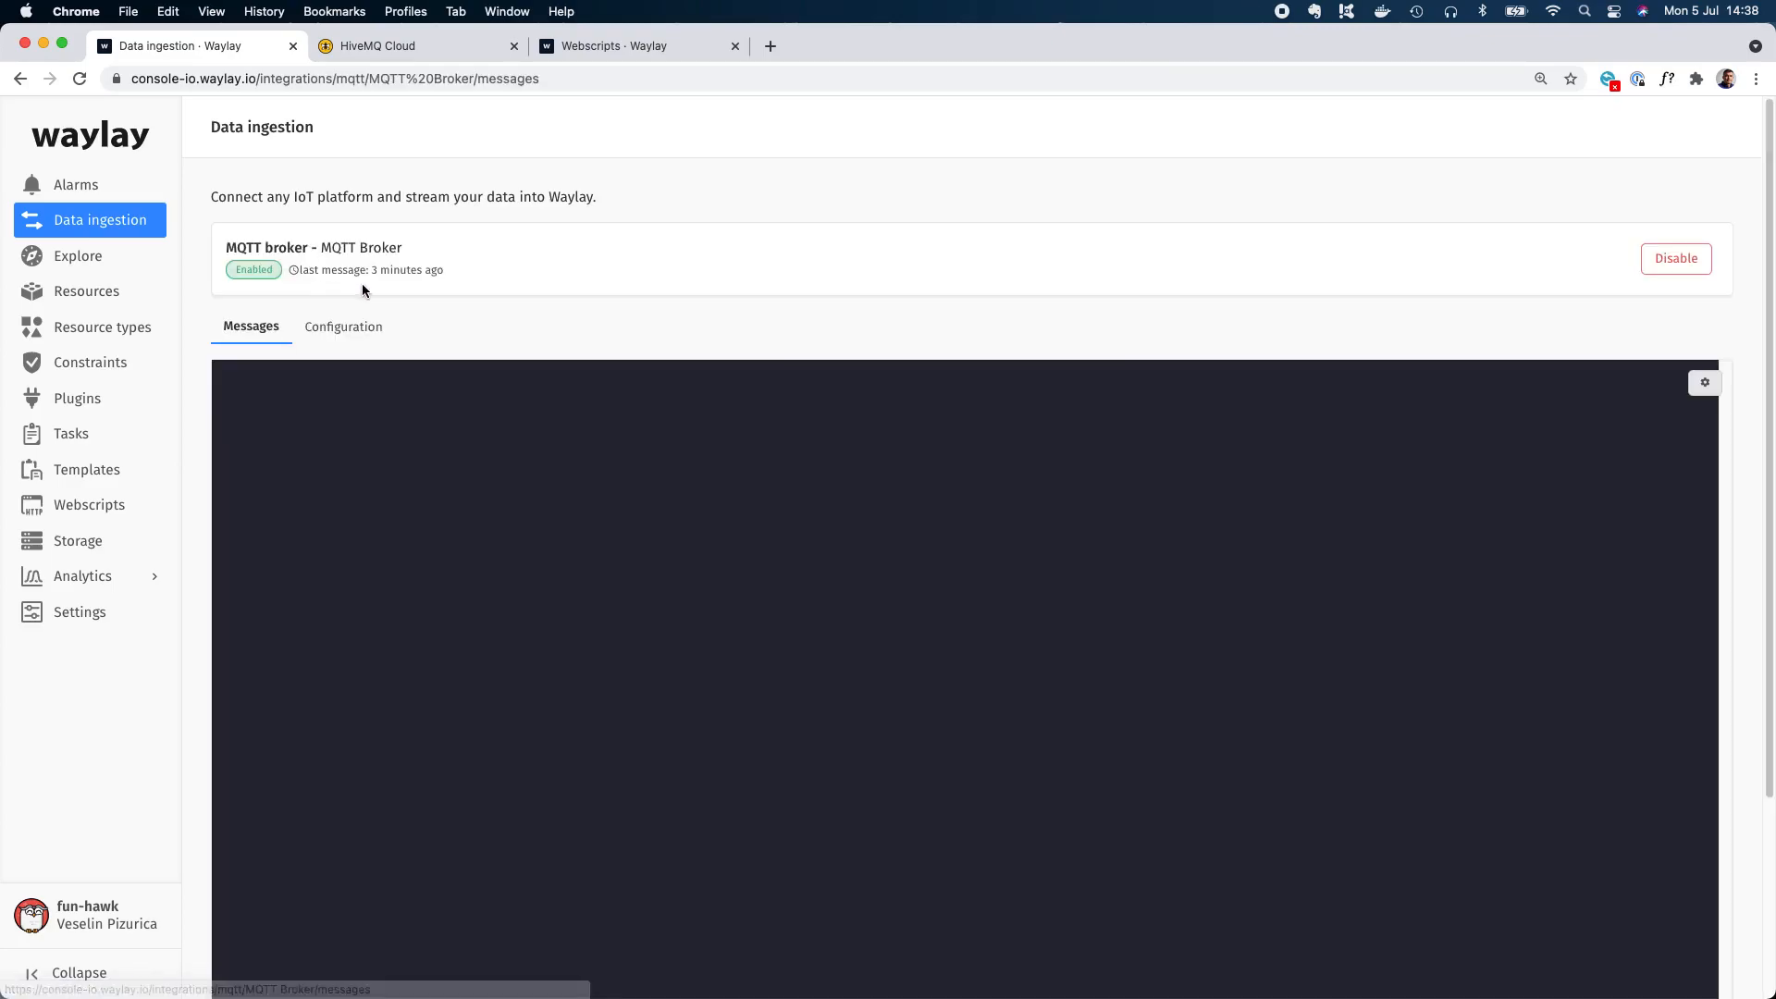
{"action": "left_click", "coordinate": [1676, 262]}
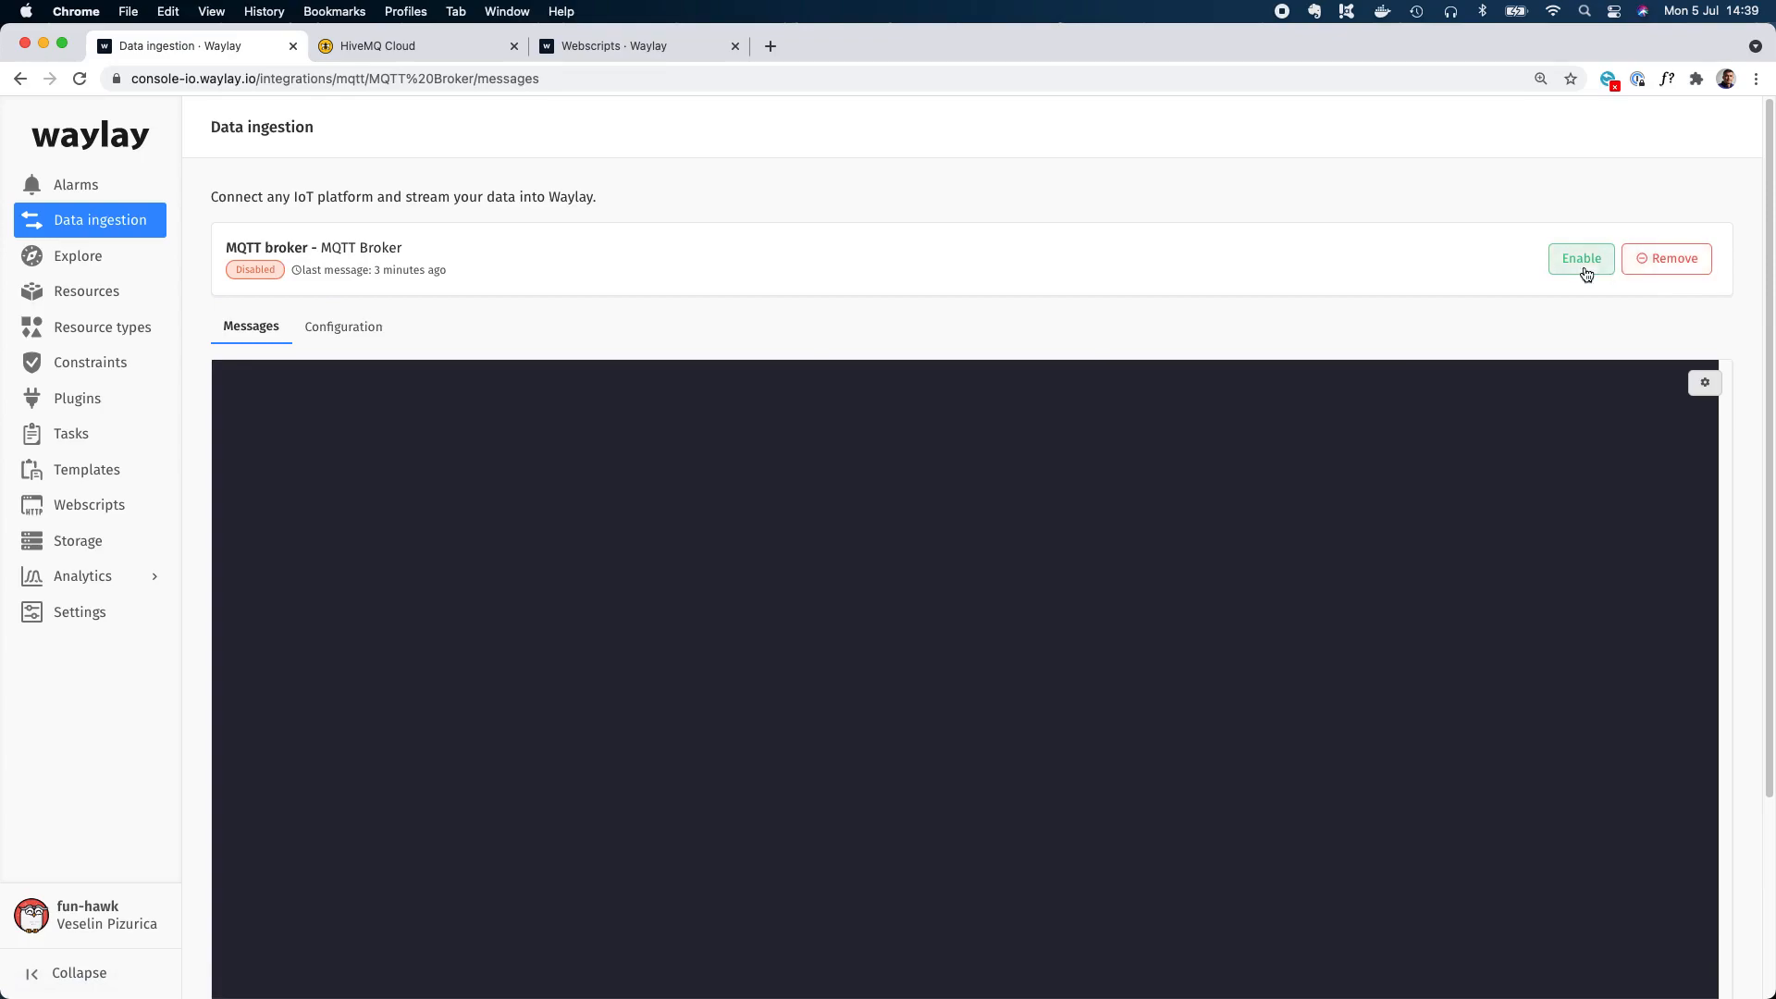
{"action": "left_click", "coordinate": [1666, 259]}
{"action": "left_click", "coordinate": [1154, 298]}
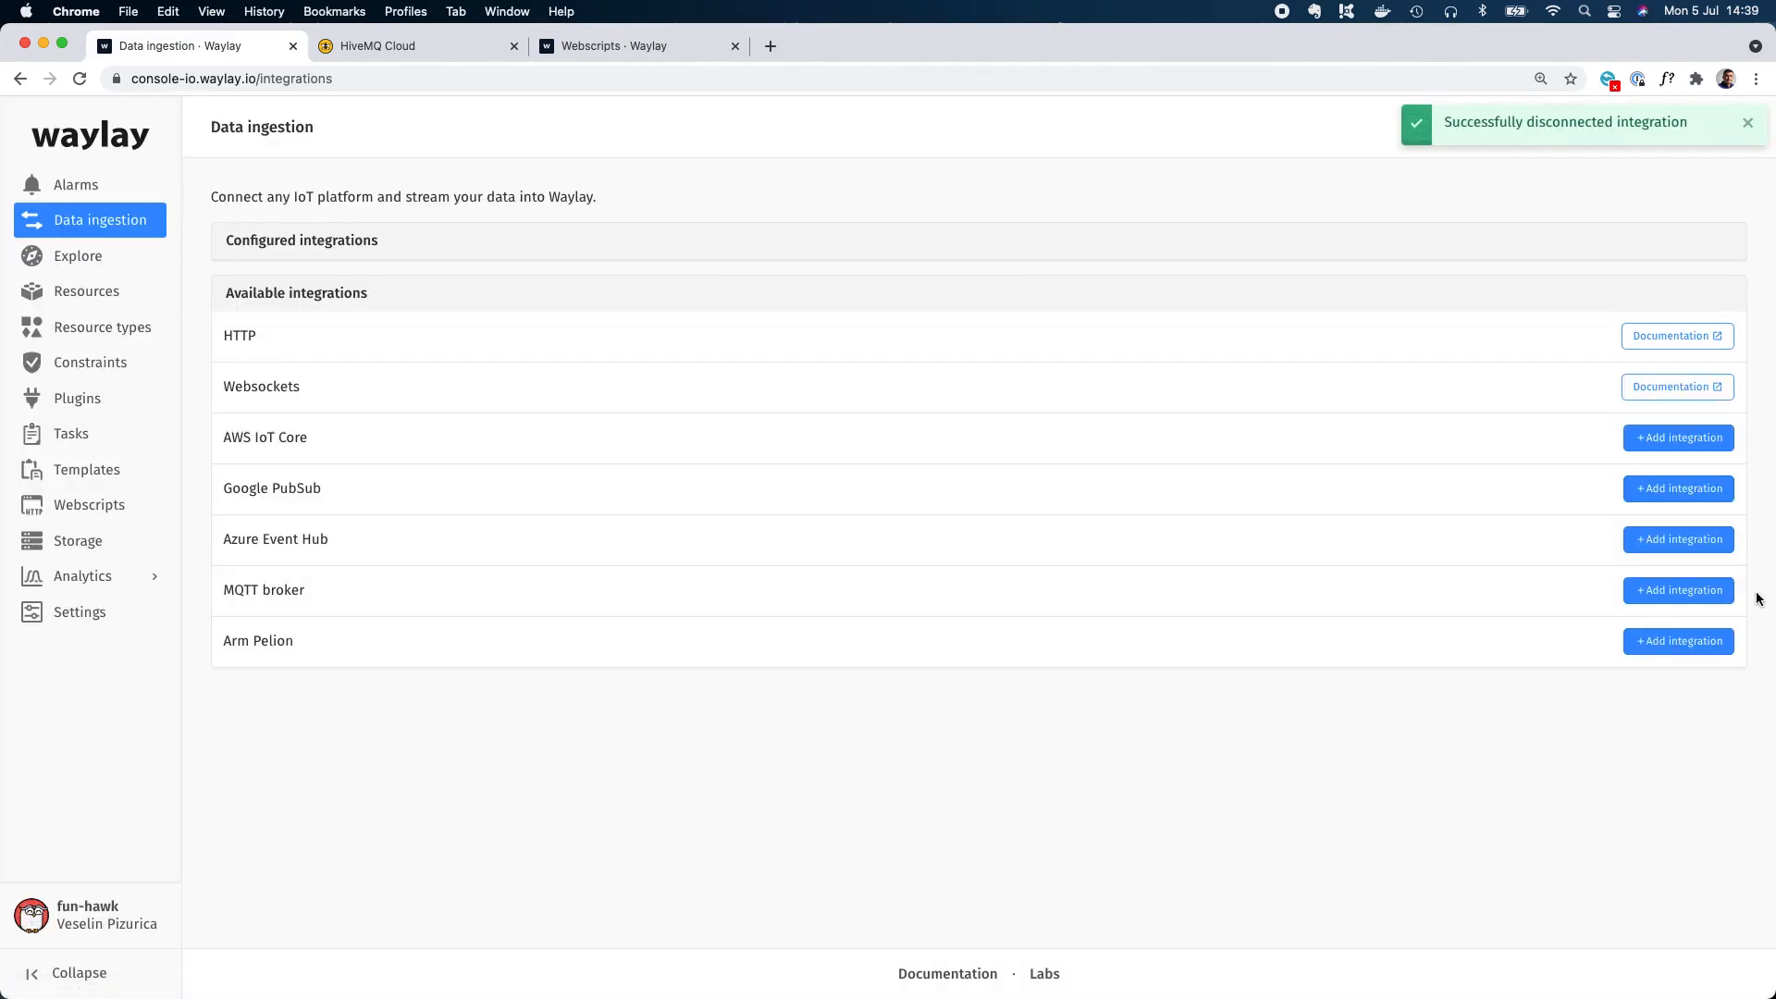
Start a new MQTT broker integration with the template name MQTT Broker for demo.
{"action": "left_click", "coordinate": [1709, 592]}
{"action": "left_click", "coordinate": [579, 250]}
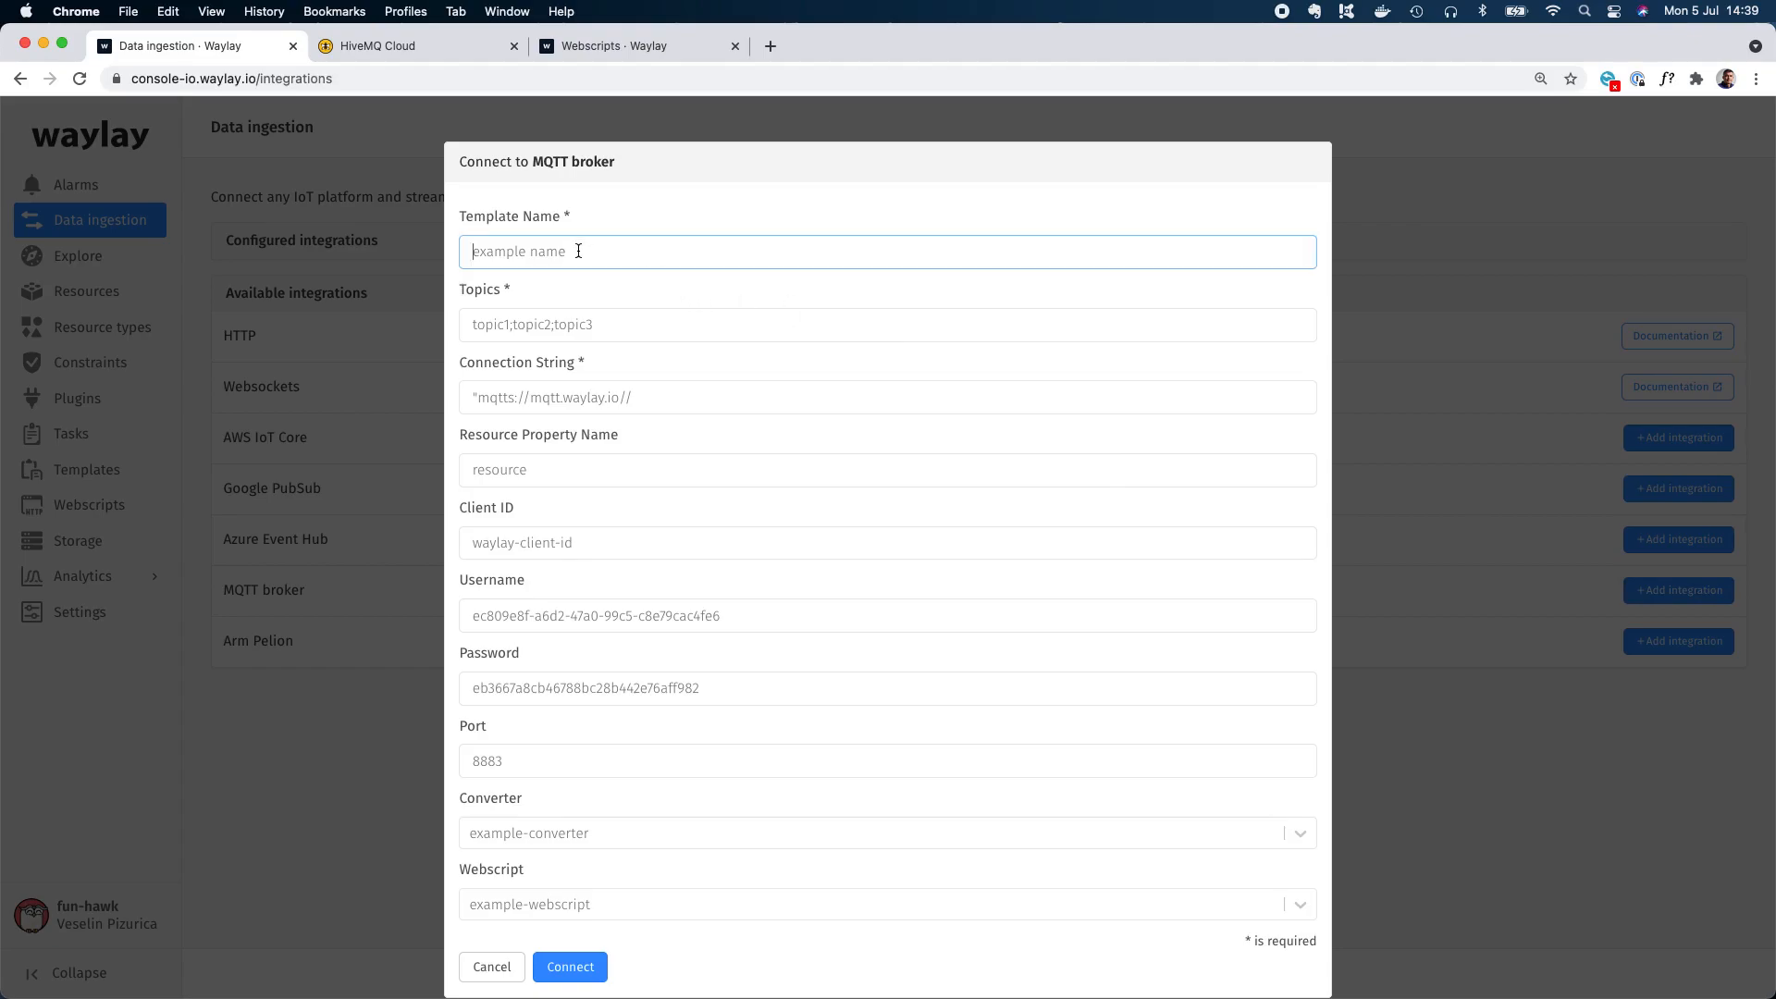
{"action": "type", "text": "MQTT Broker for demo"}
Set the integration's connection string to mqtts://54bfea9eb17f4b32bc842d27234b0377.s1.eu.hivemq.cloud and its topic to trigger.
{"action": "key", "text": "super+Tab"}
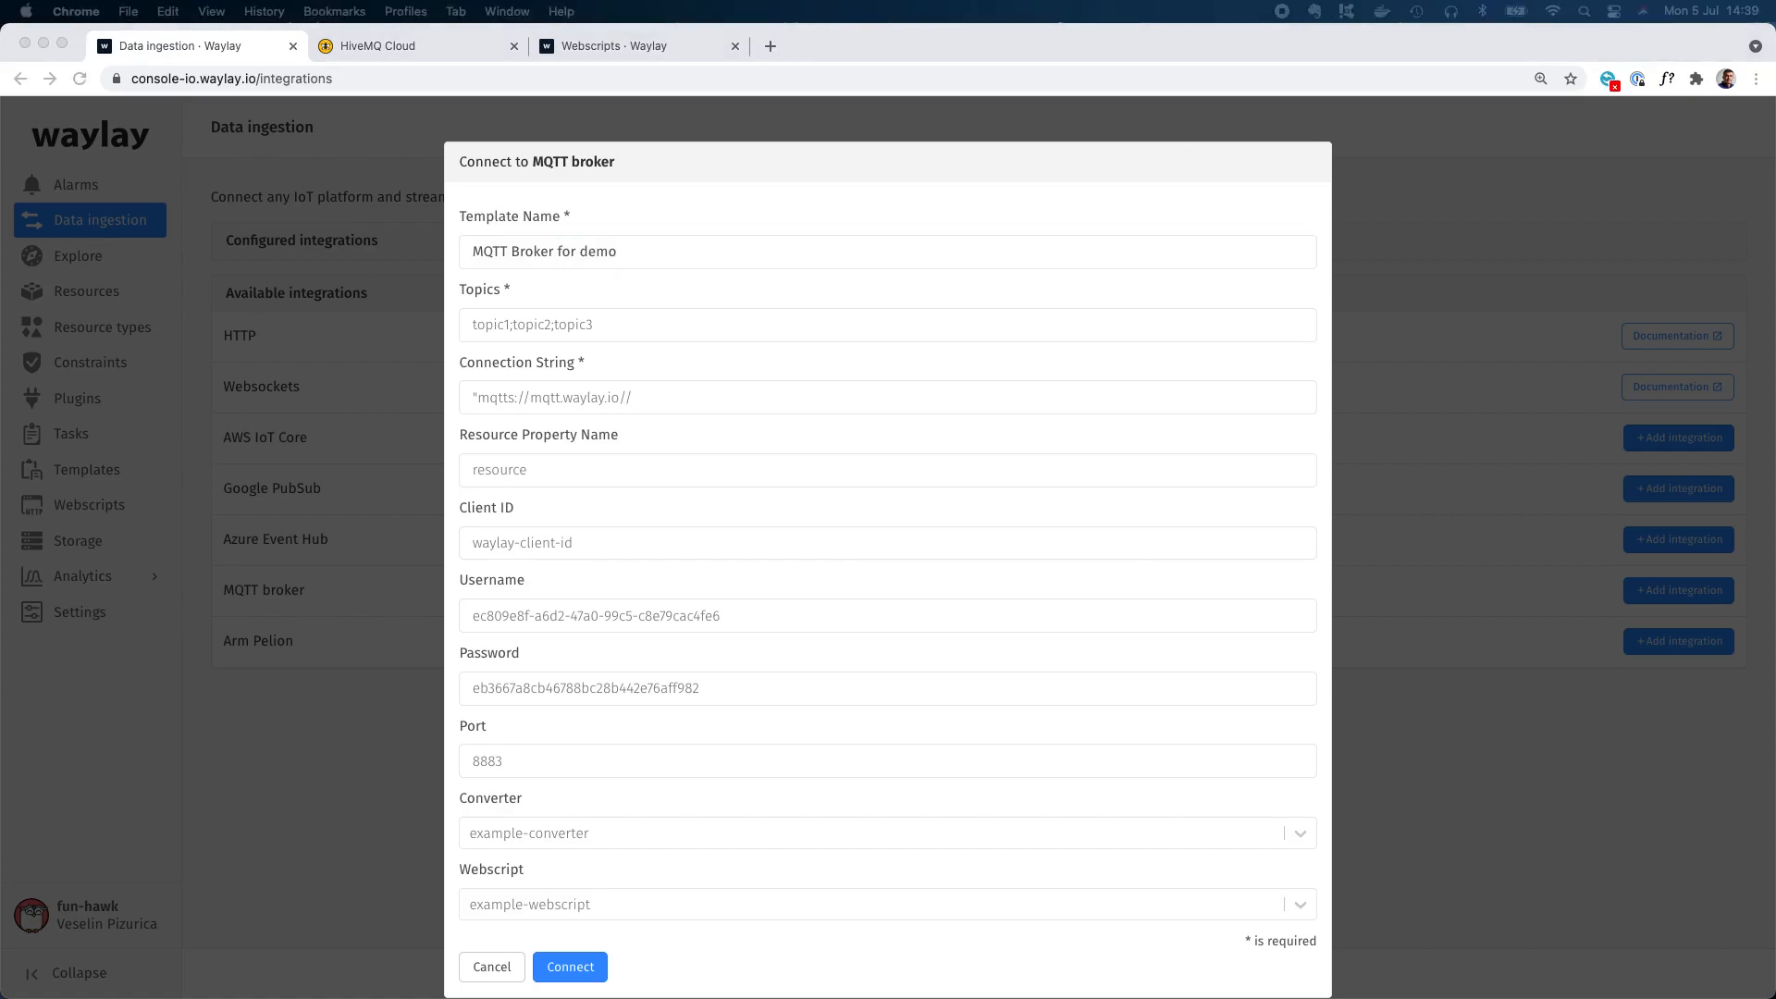
{"action": "left_click", "coordinate": [555, 391]}
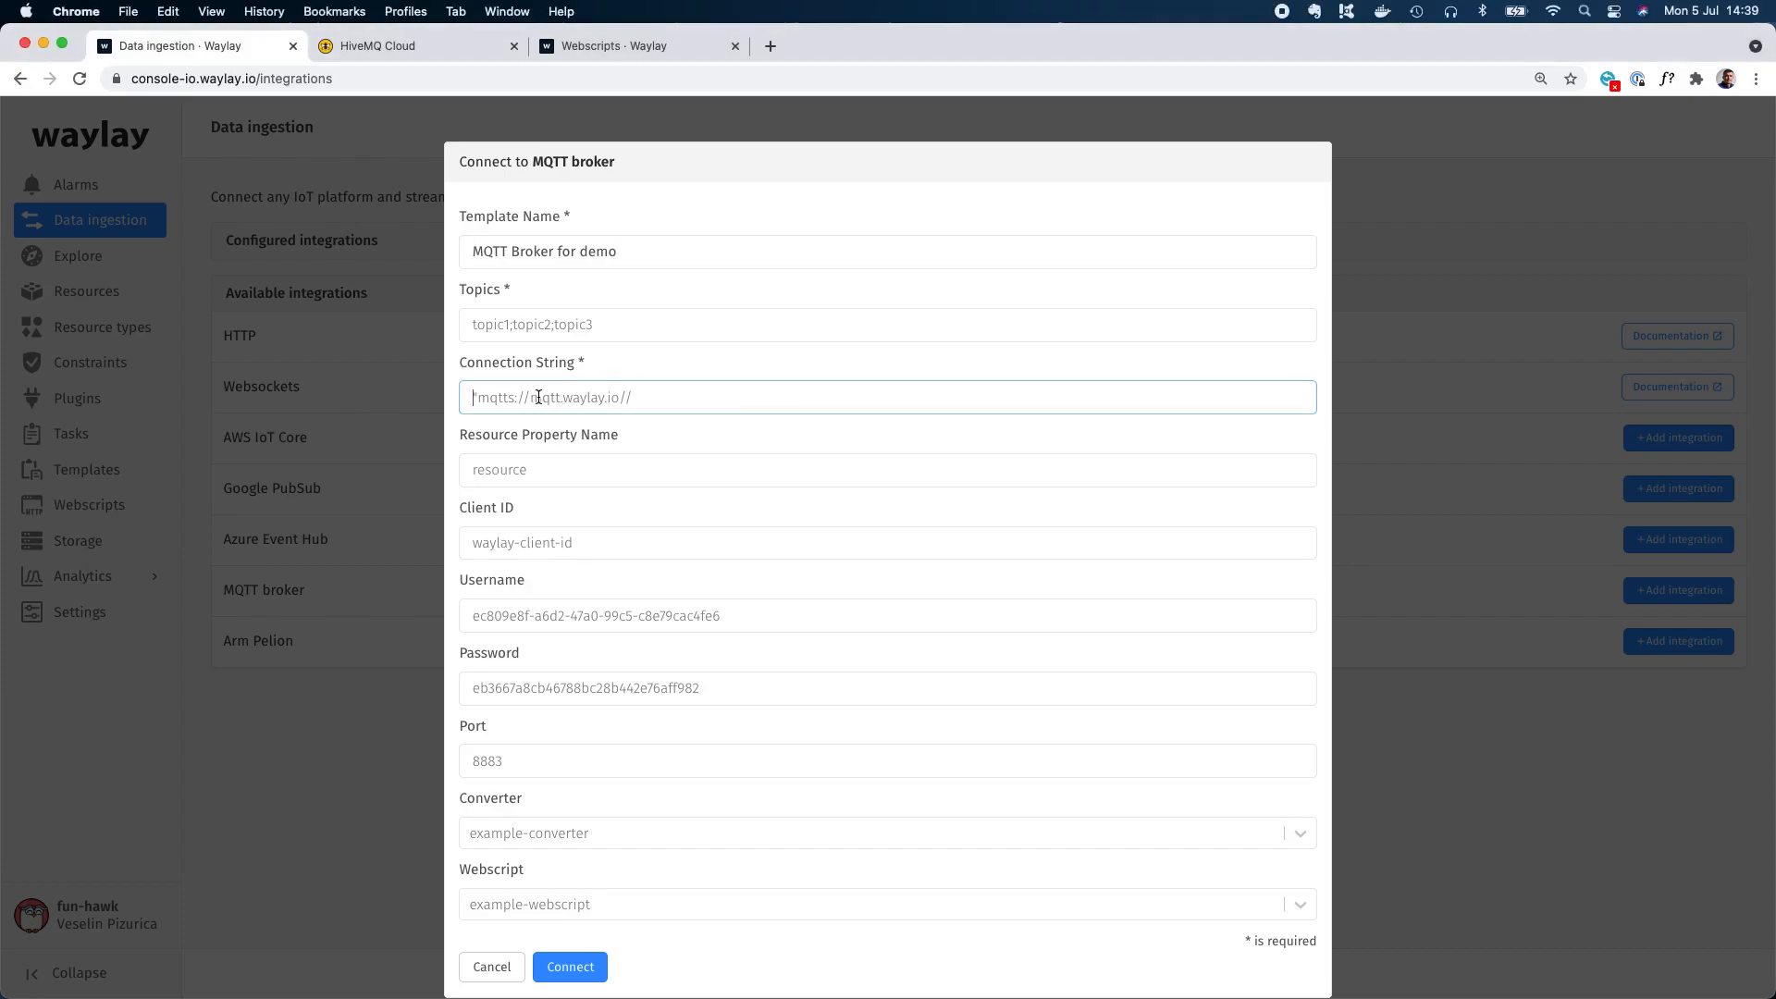
{"action": "key", "text": "super+v"}
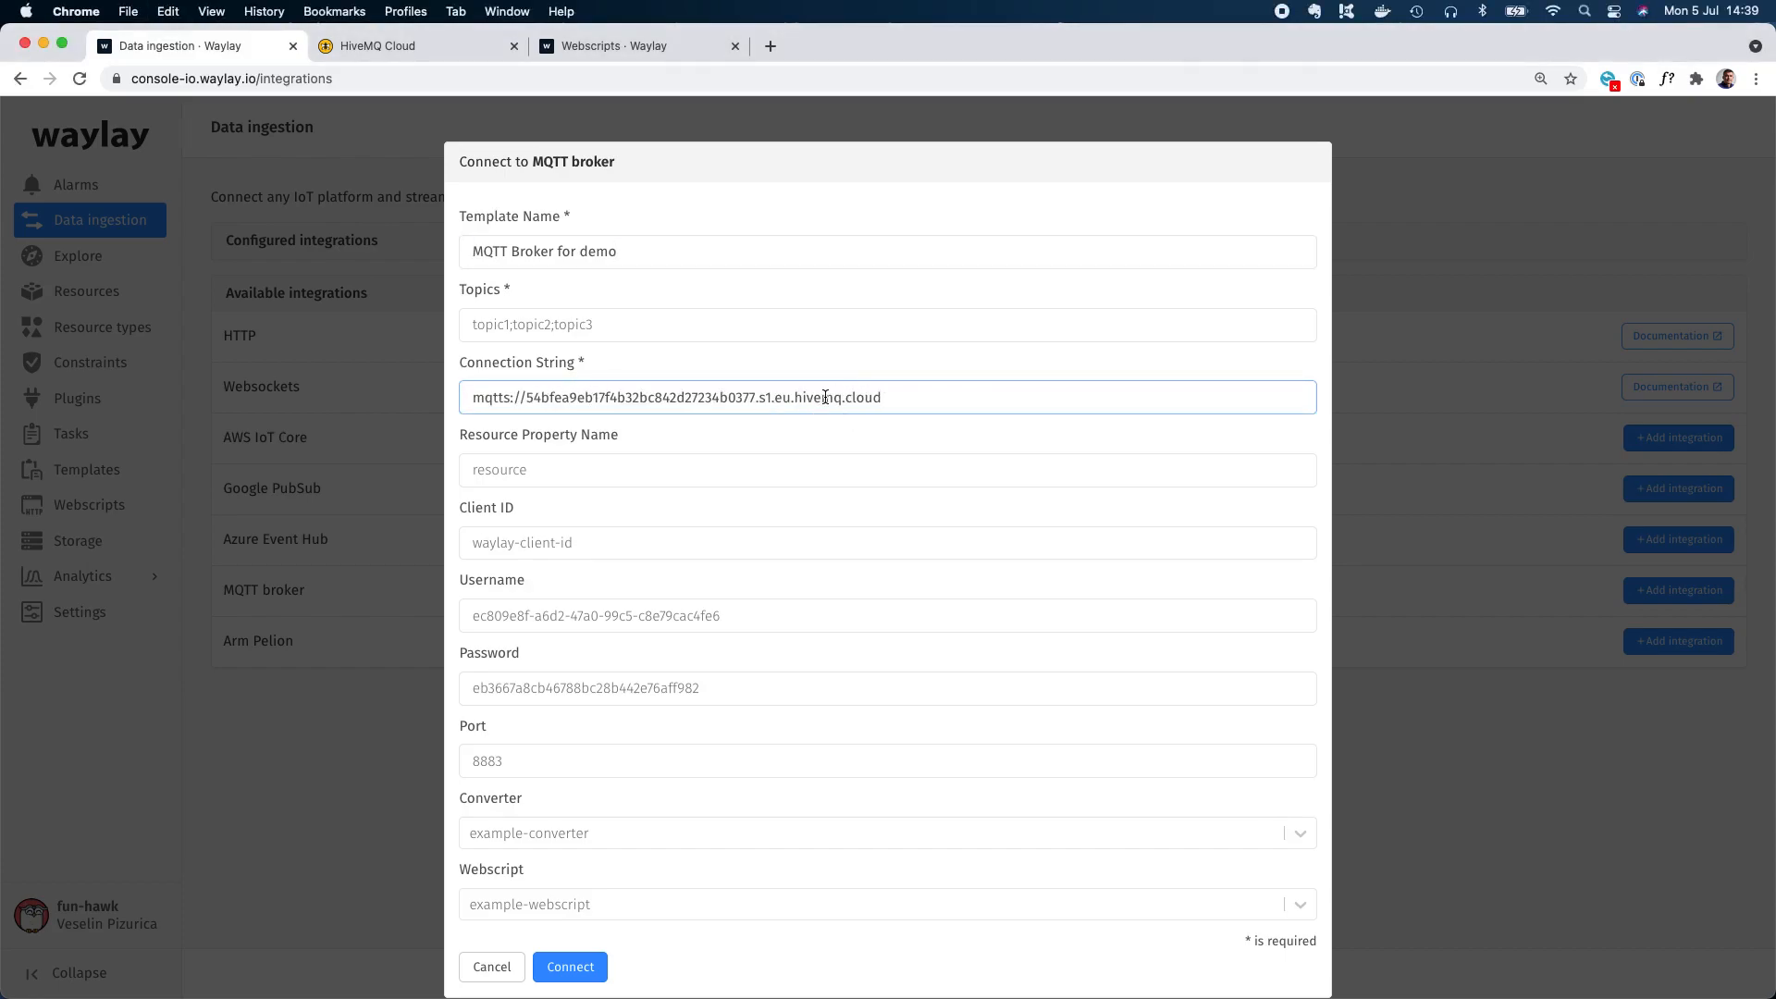
{"action": "left_click", "coordinate": [532, 324]}
{"action": "type", "text": "tr"}
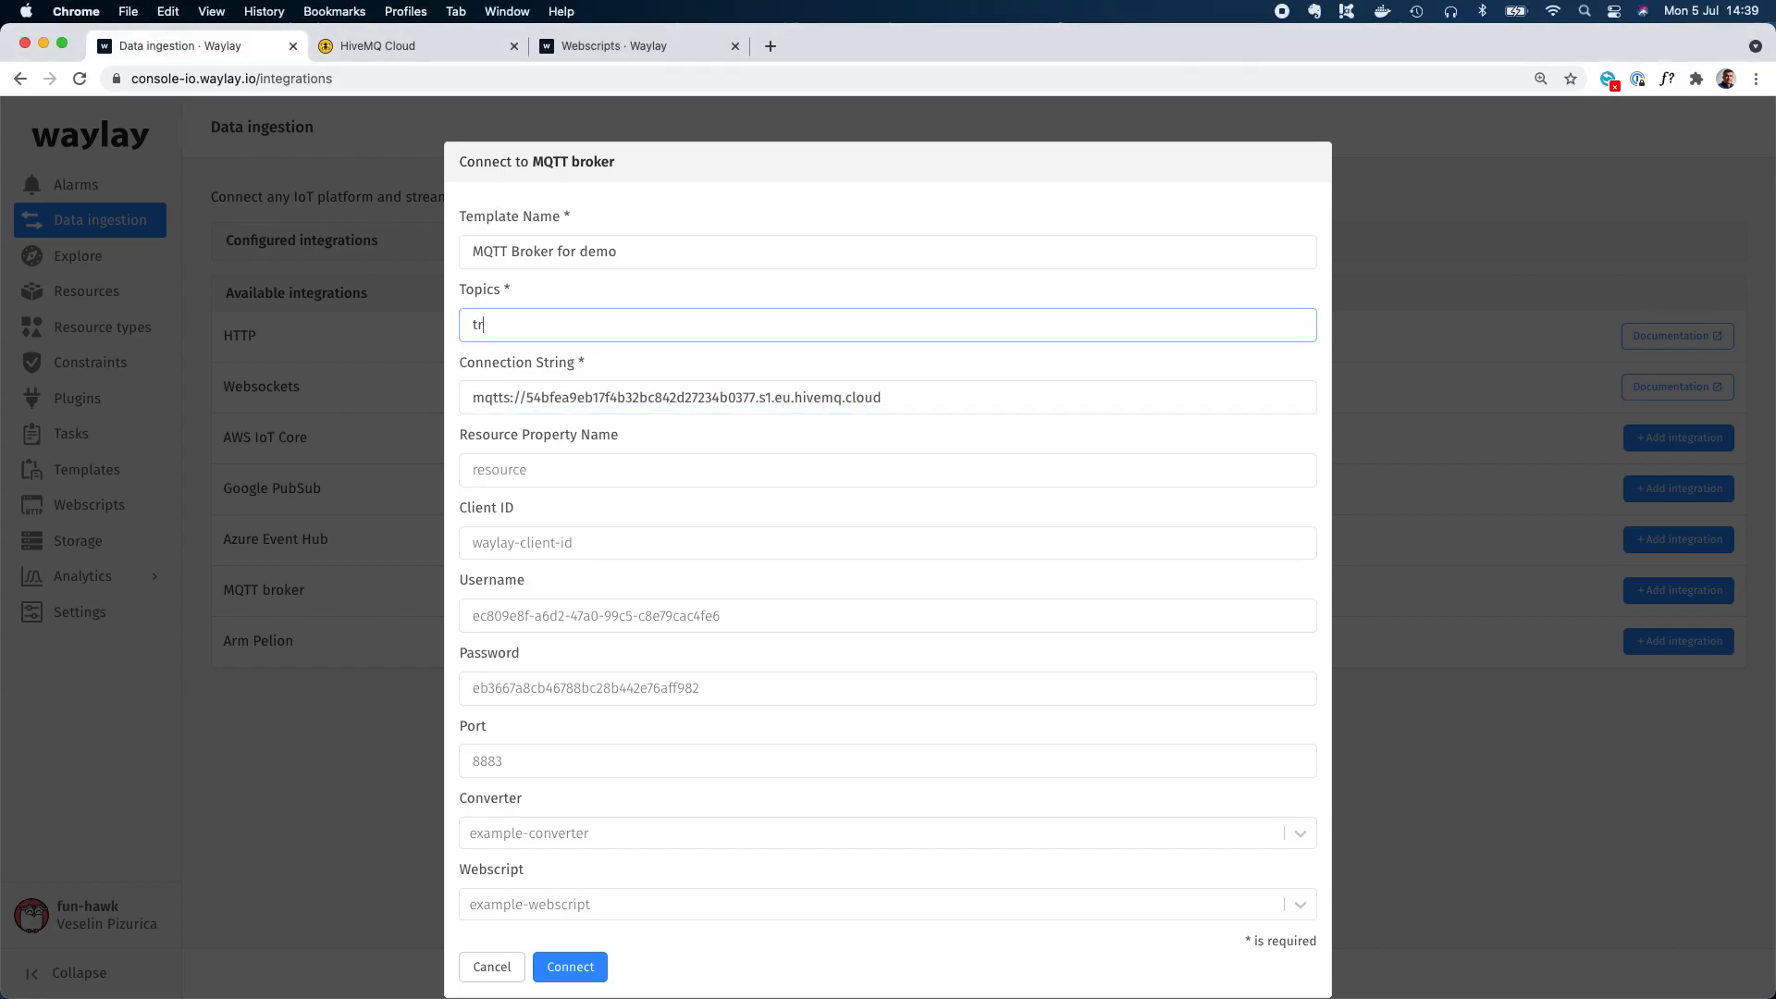
{"action": "type", "text": "igger"}
Enter the MQTT username and password for the integration and connect it.
{"action": "scroll", "coordinate": [538, 542], "scroll_direction": "down", "scroll_amount": 1}
{"action": "left_click", "coordinate": [530, 620]}
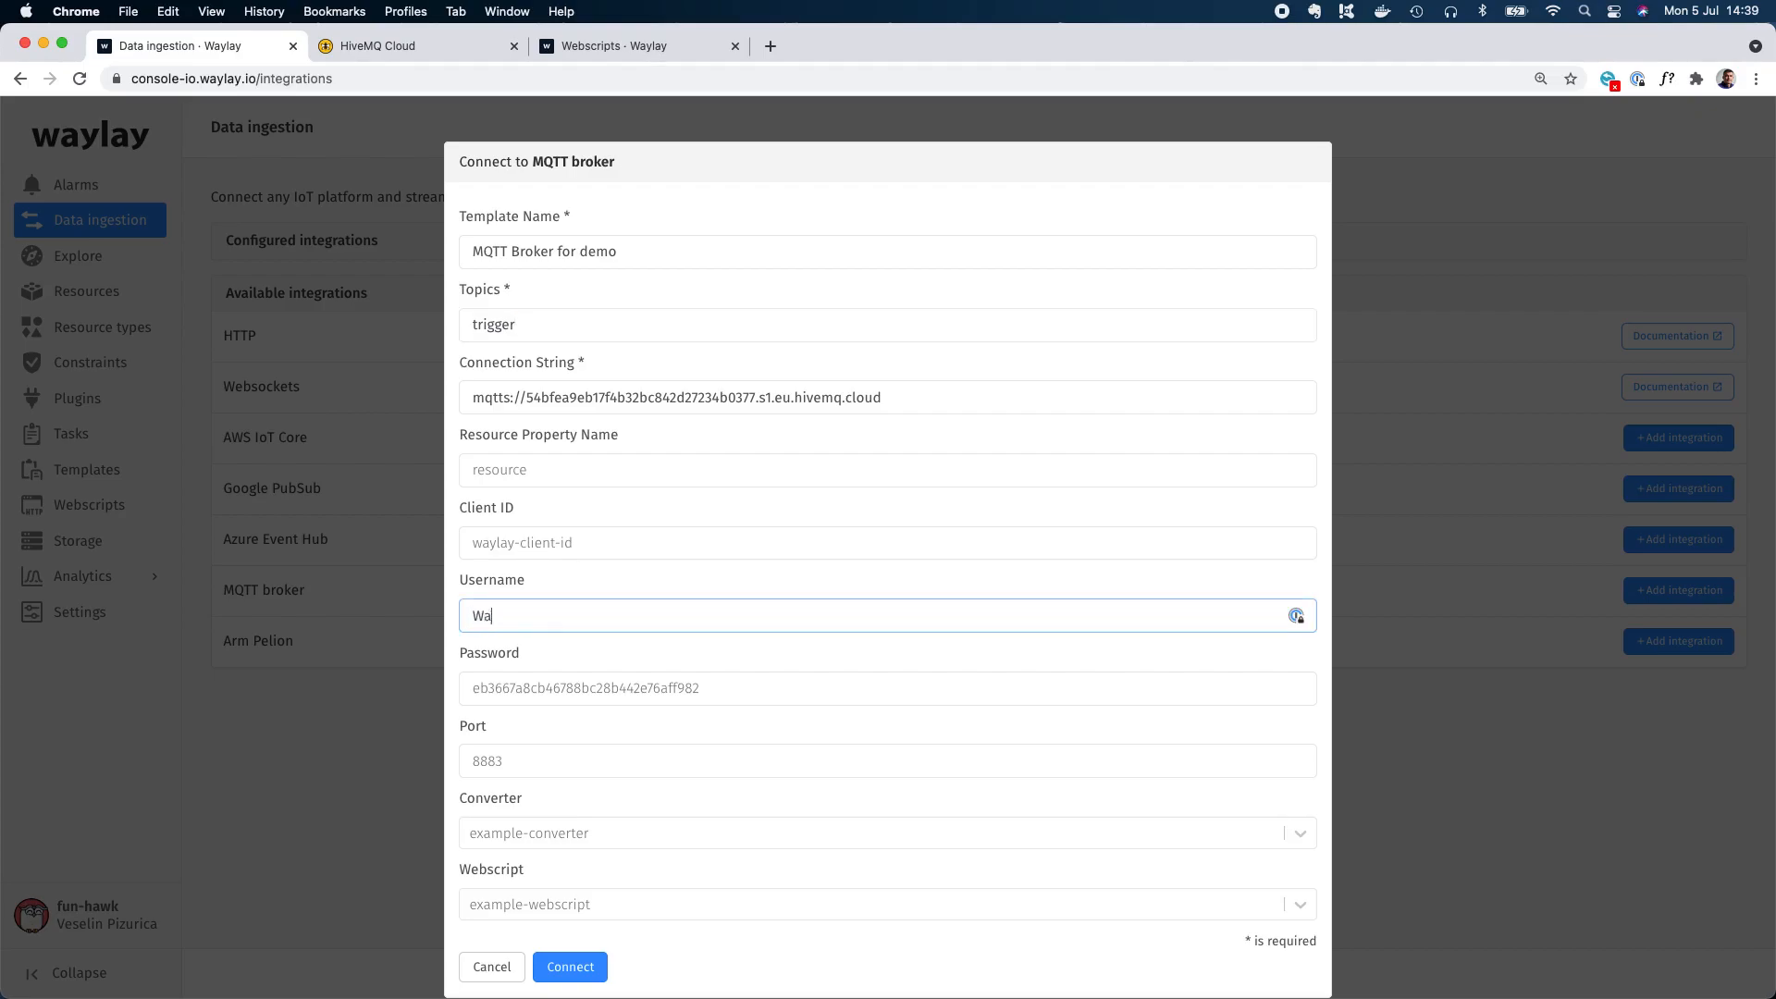
{"action": "left_click_drag", "start_coordinate": [548, 610], "coordinate": [436, 607]}
{"action": "key", "text": "cmd+c"}
{"action": "left_click", "coordinate": [531, 698]}
{"action": "key", "text": "cmd+v"}
{"action": "left_click", "coordinate": [589, 977]}
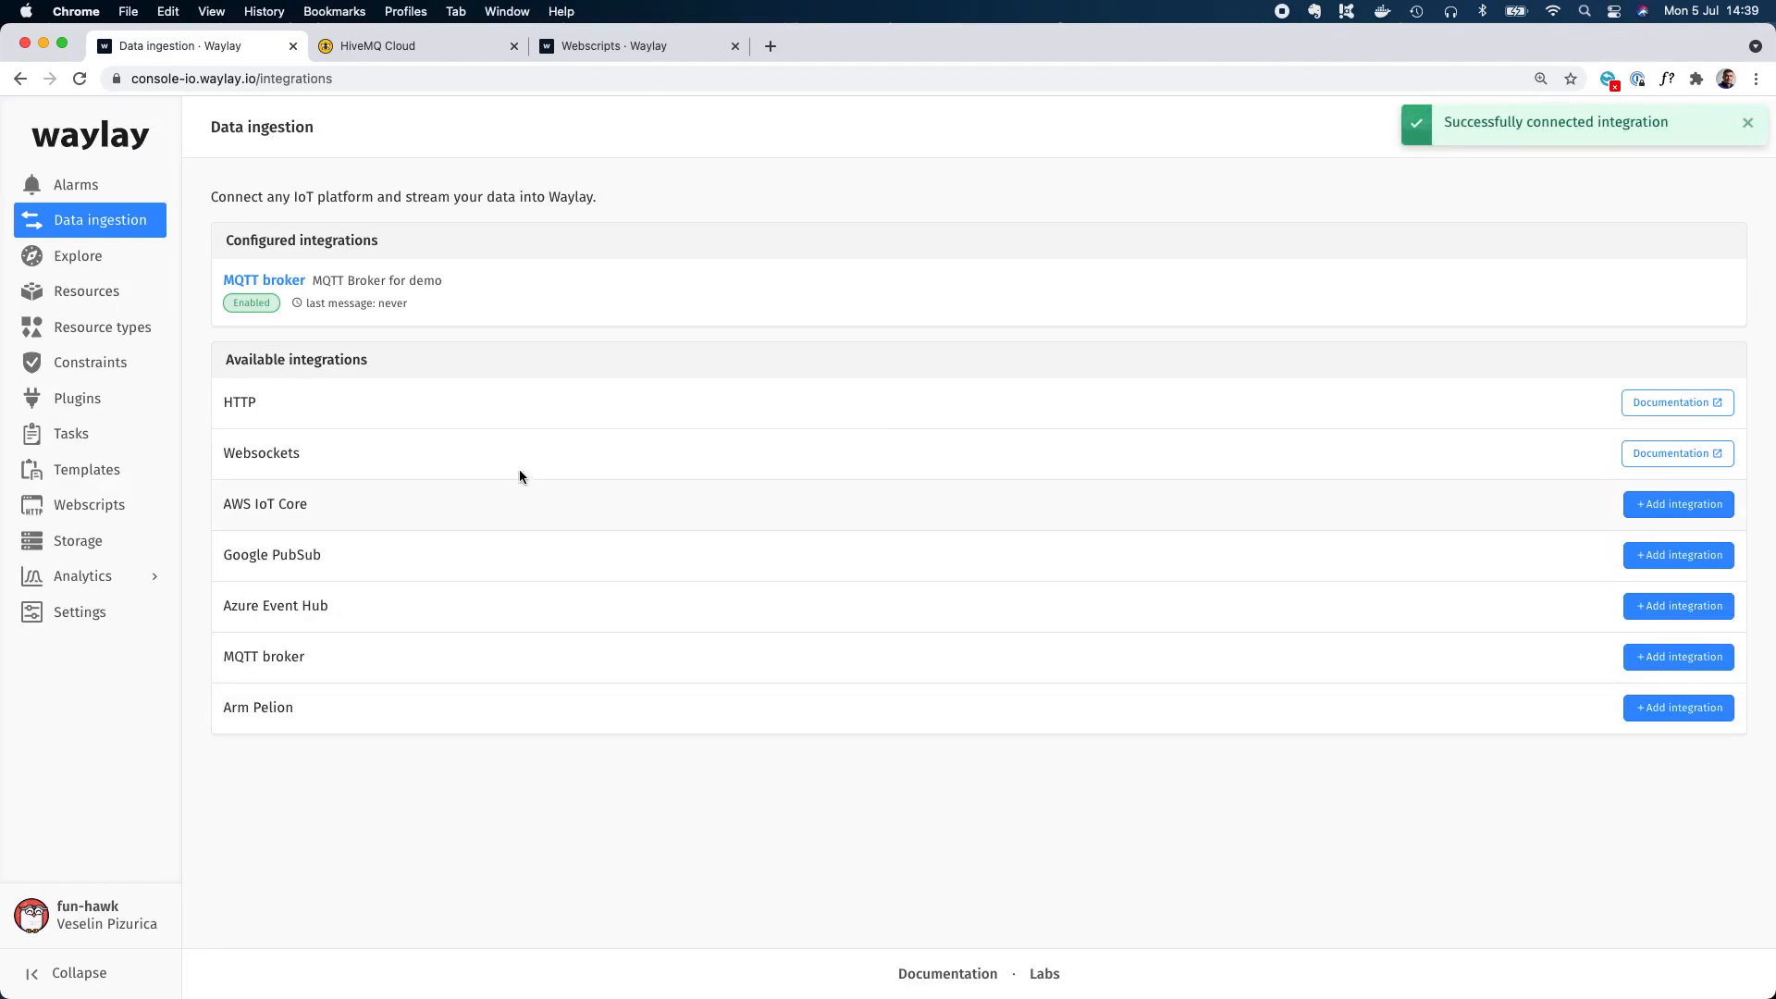
Open the message log of the MQTT Broker for demo integration.
{"action": "left_click", "coordinate": [385, 54]}
{"action": "left_click", "coordinate": [230, 47]}
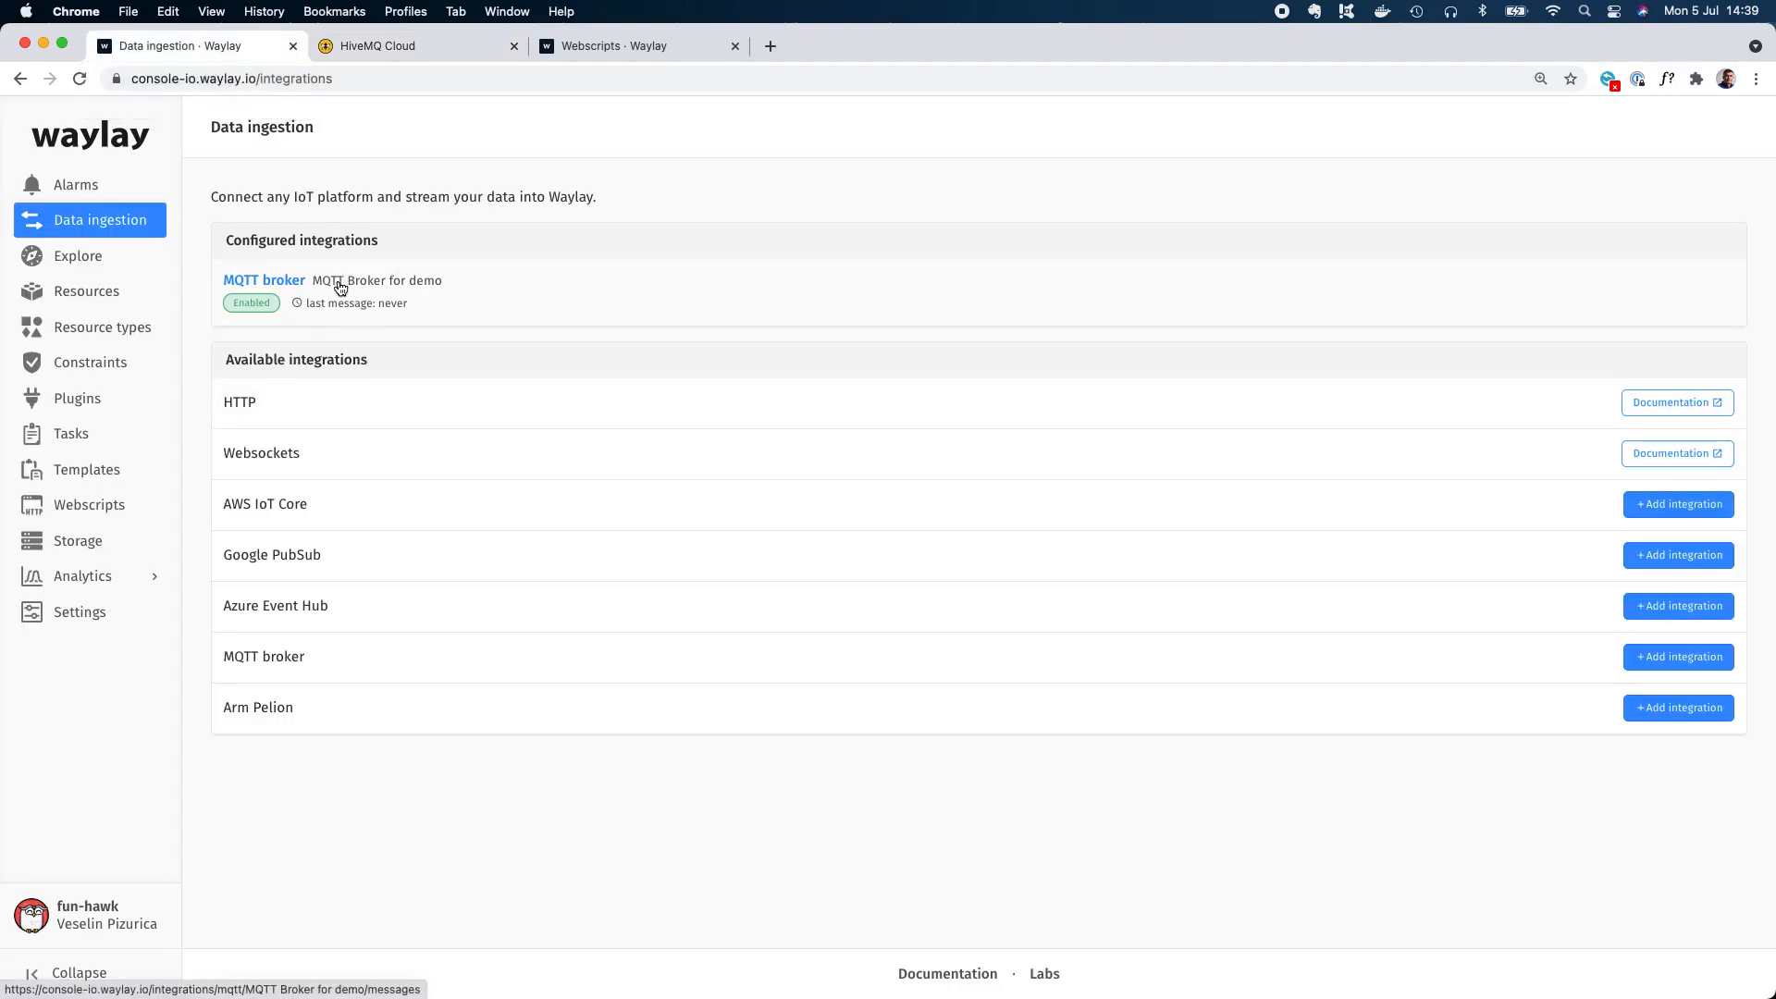
{"action": "left_click", "coordinate": [337, 280]}
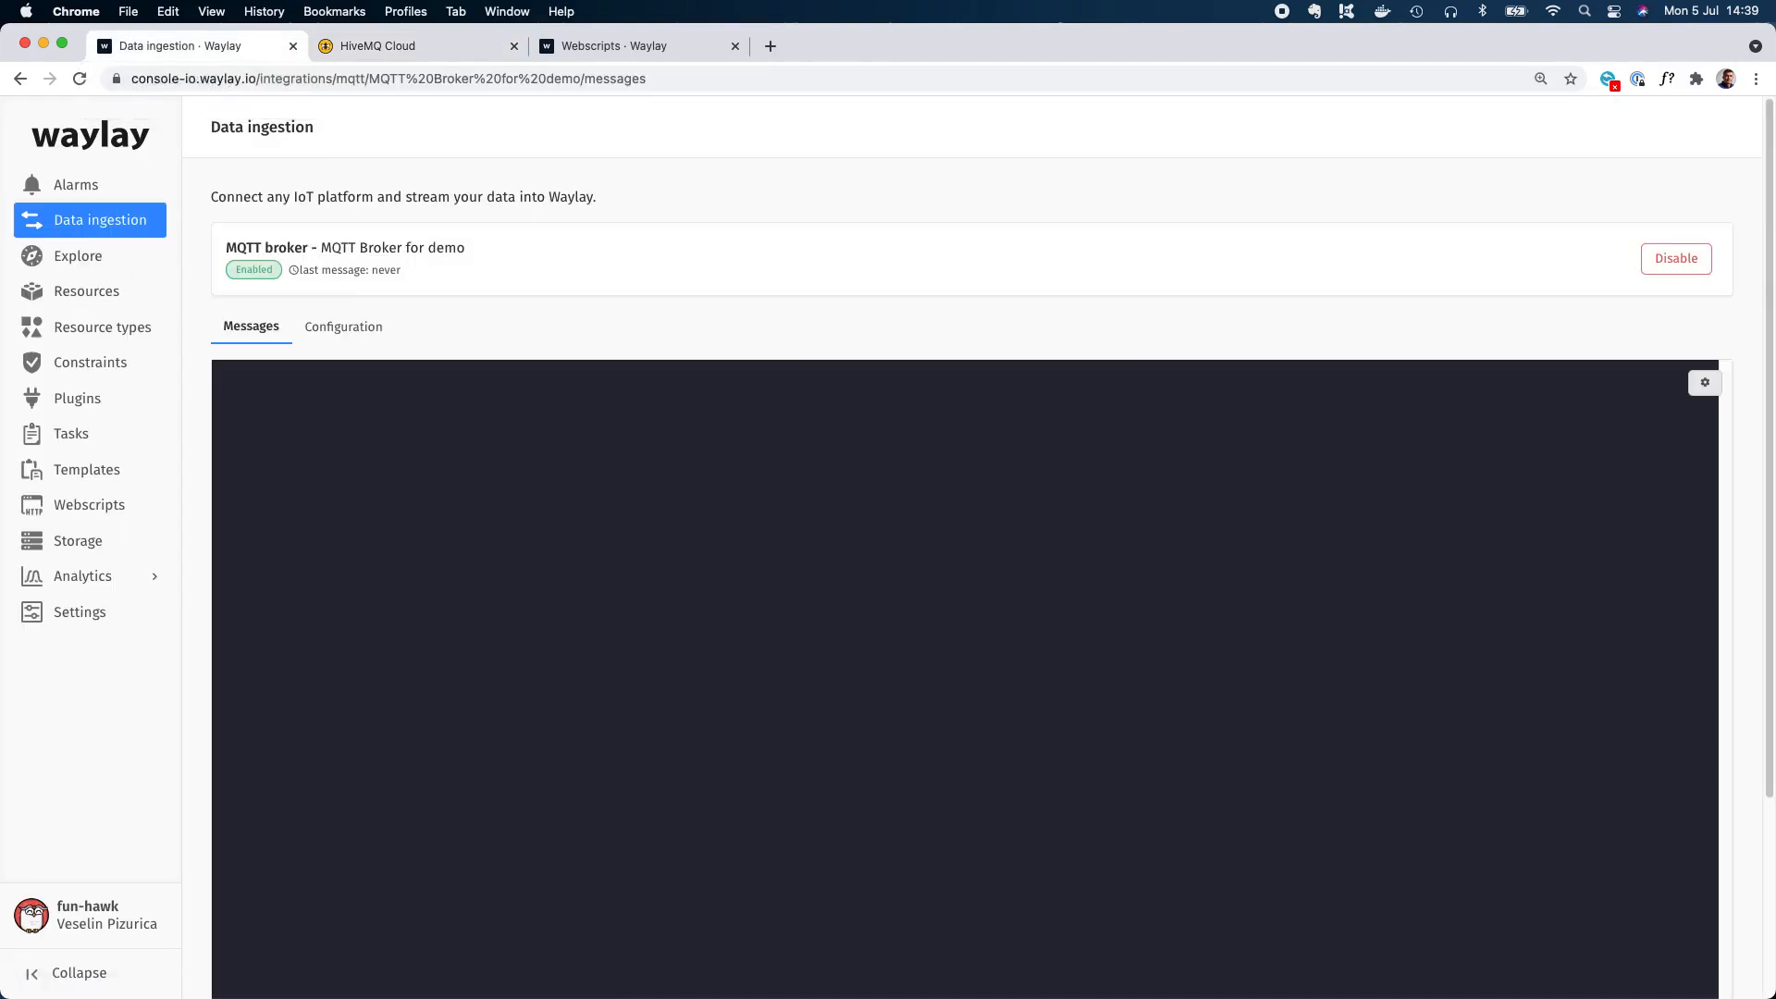
Switch to MQTT Explorer, disconnect, check the saved credentials of the HiveMQ connection and reconnect to it.
{"action": "key", "text": "super+Tab"}
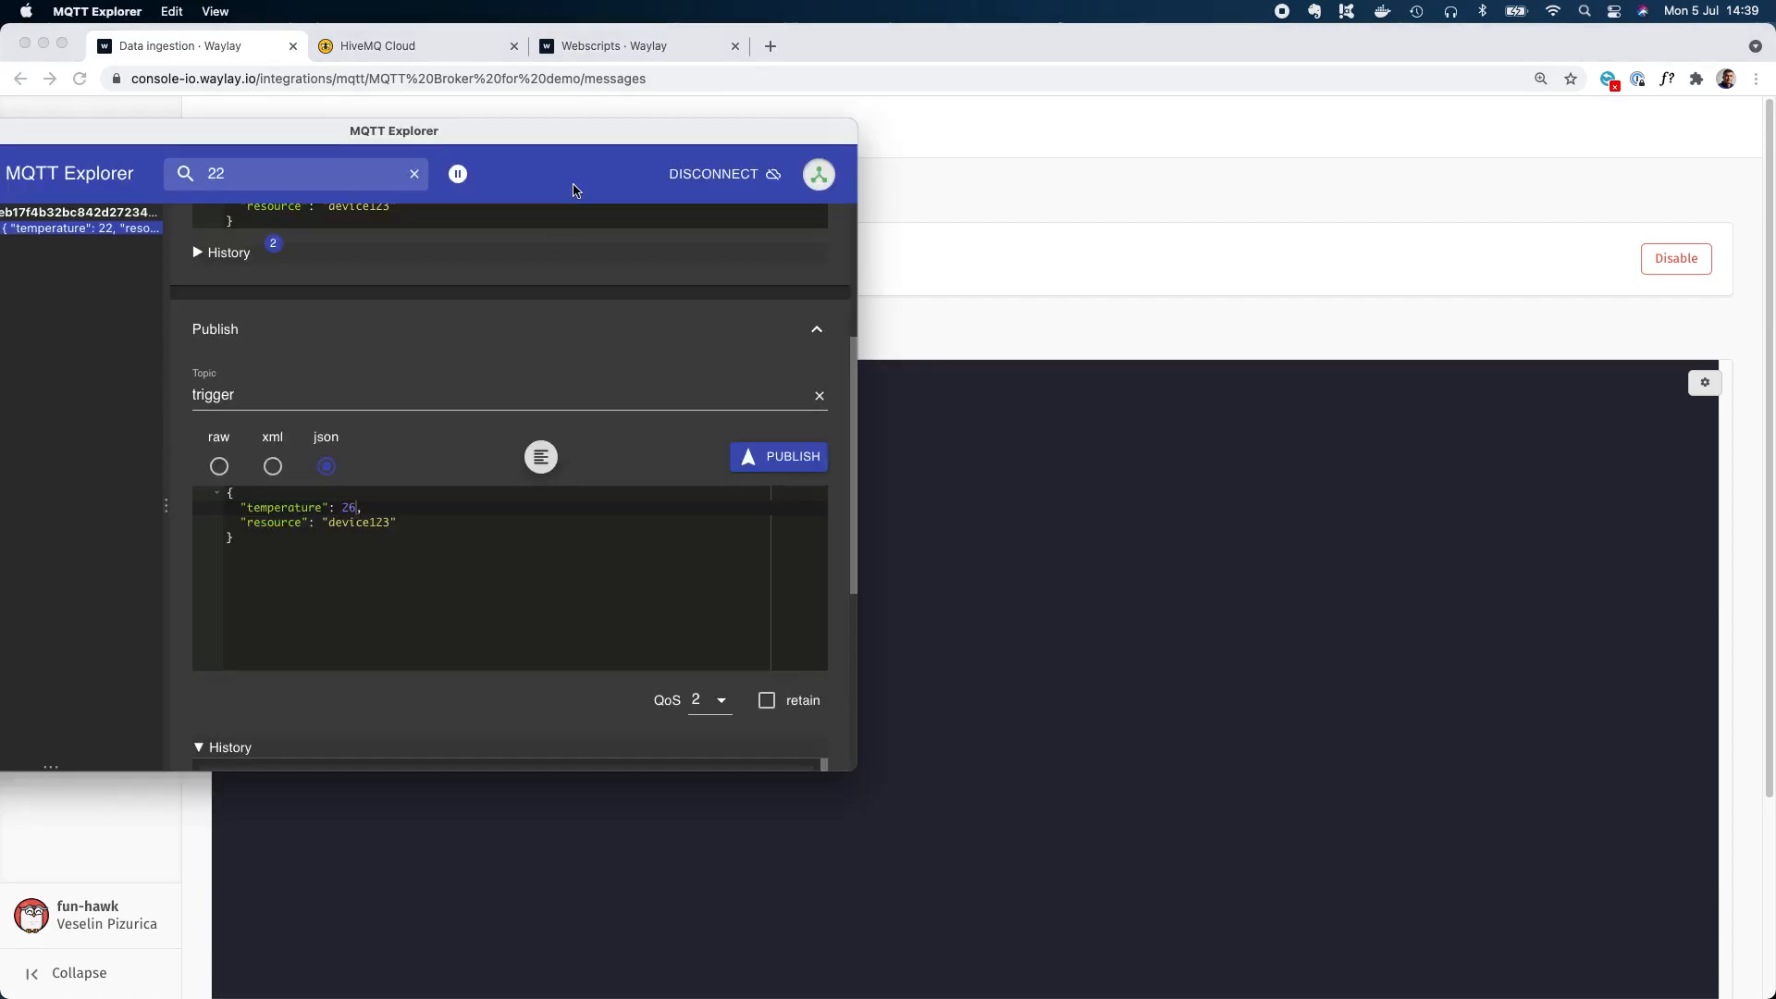
{"action": "left_click", "coordinate": [705, 176]}
{"action": "left_click_drag", "start_coordinate": [620, 139], "coordinate": [935, 226]}
{"action": "left_click", "coordinate": [1066, 635]}
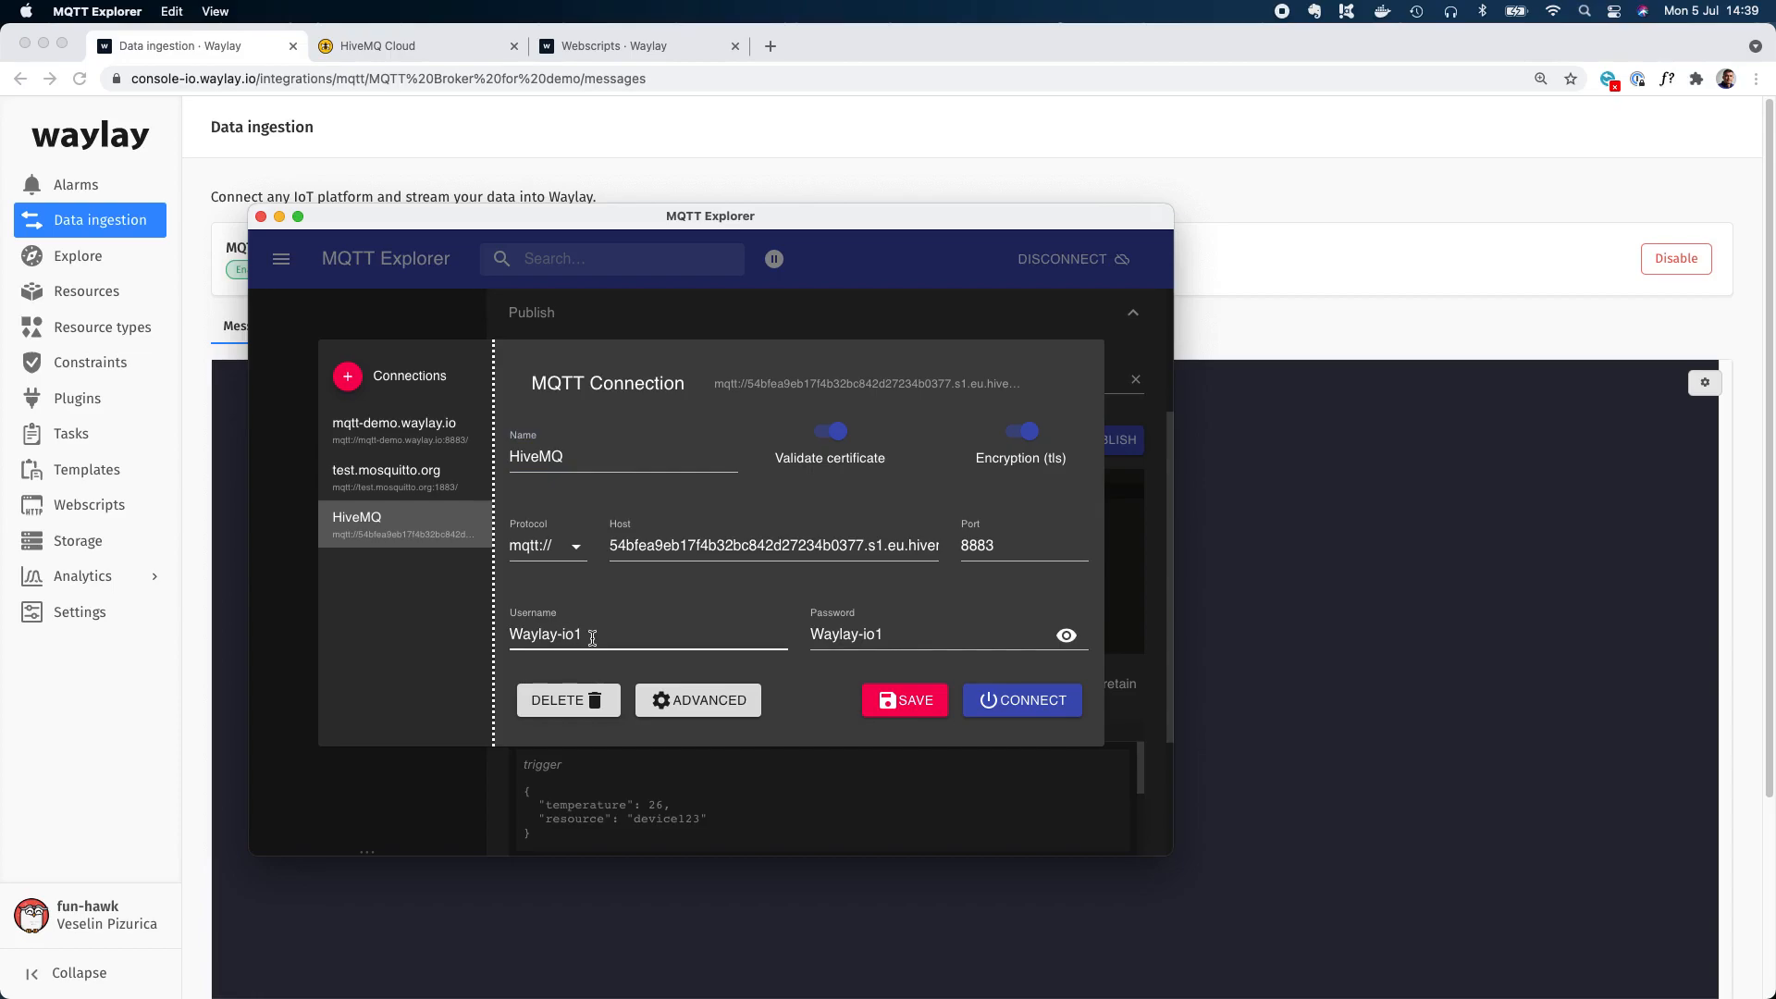
{"action": "left_click_drag", "start_coordinate": [592, 634], "coordinate": [510, 637]}
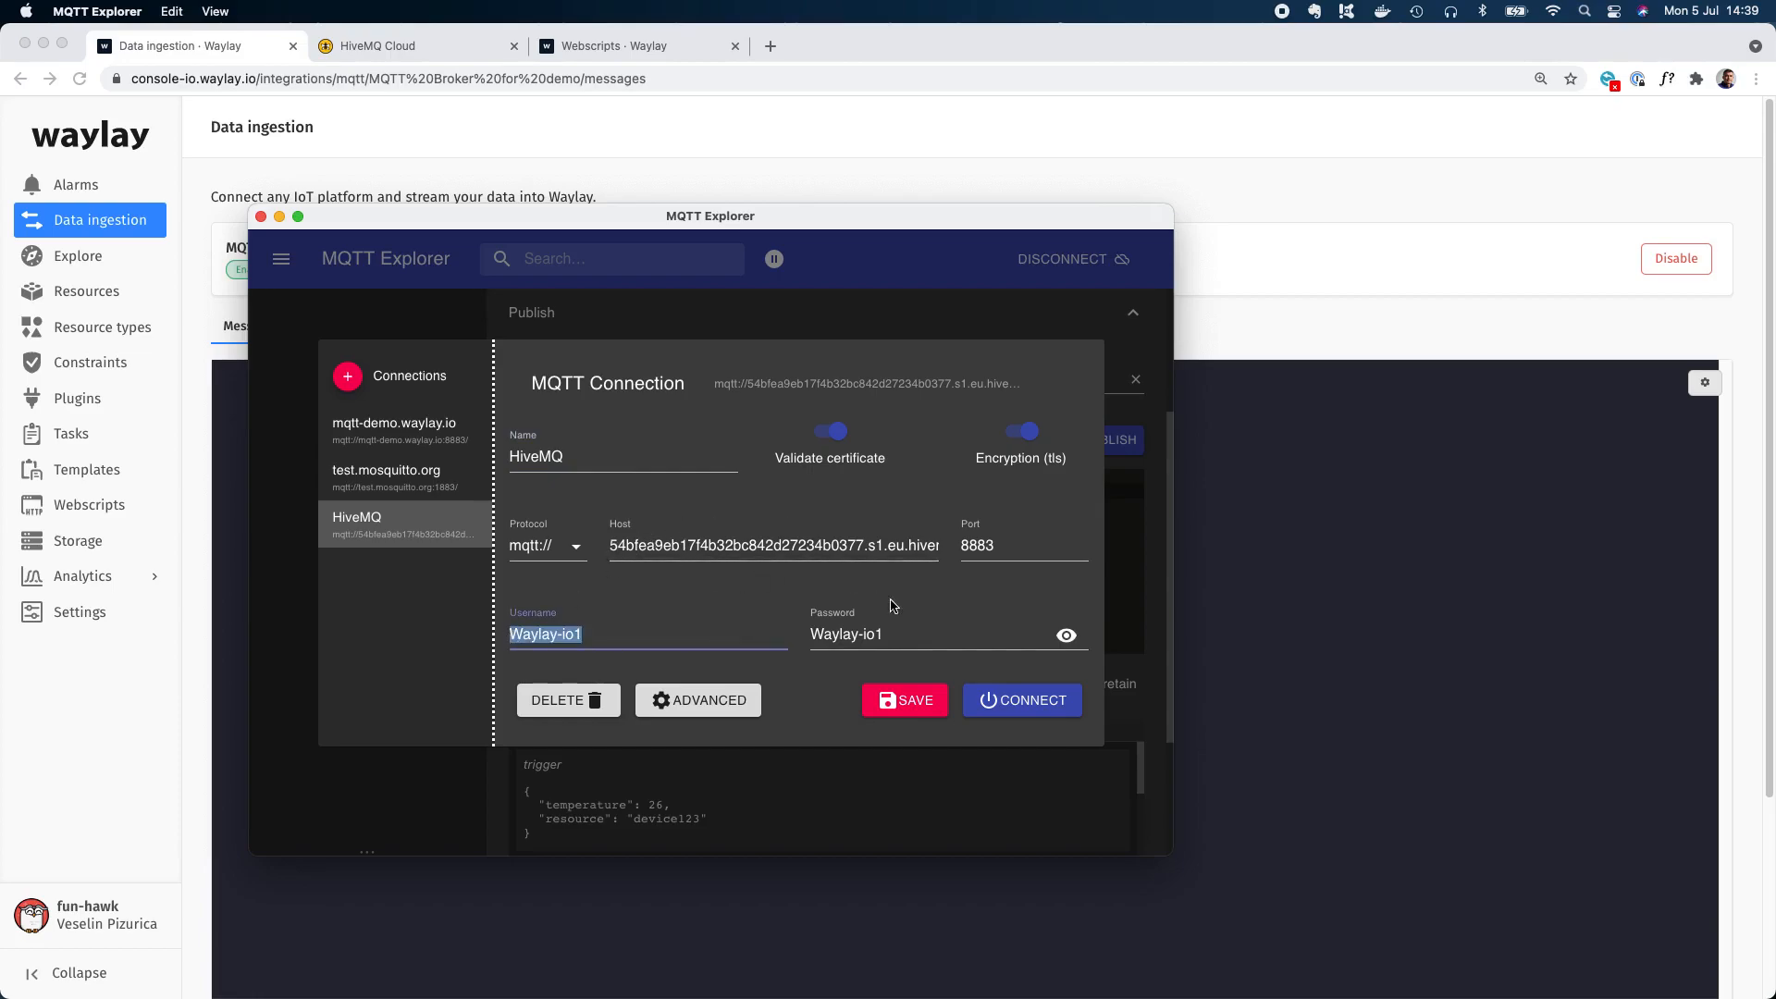
{"action": "left_click", "coordinate": [1025, 715]}
Remove the resource line from the JSON payload, set temperature to 12 and publish it to the trigger topic.
{"action": "left_click_drag", "start_coordinate": [802, 212], "coordinate": [1235, 205]}
{"action": "scroll", "coordinate": [1106, 496], "scroll_direction": "up", "scroll_amount": 3}
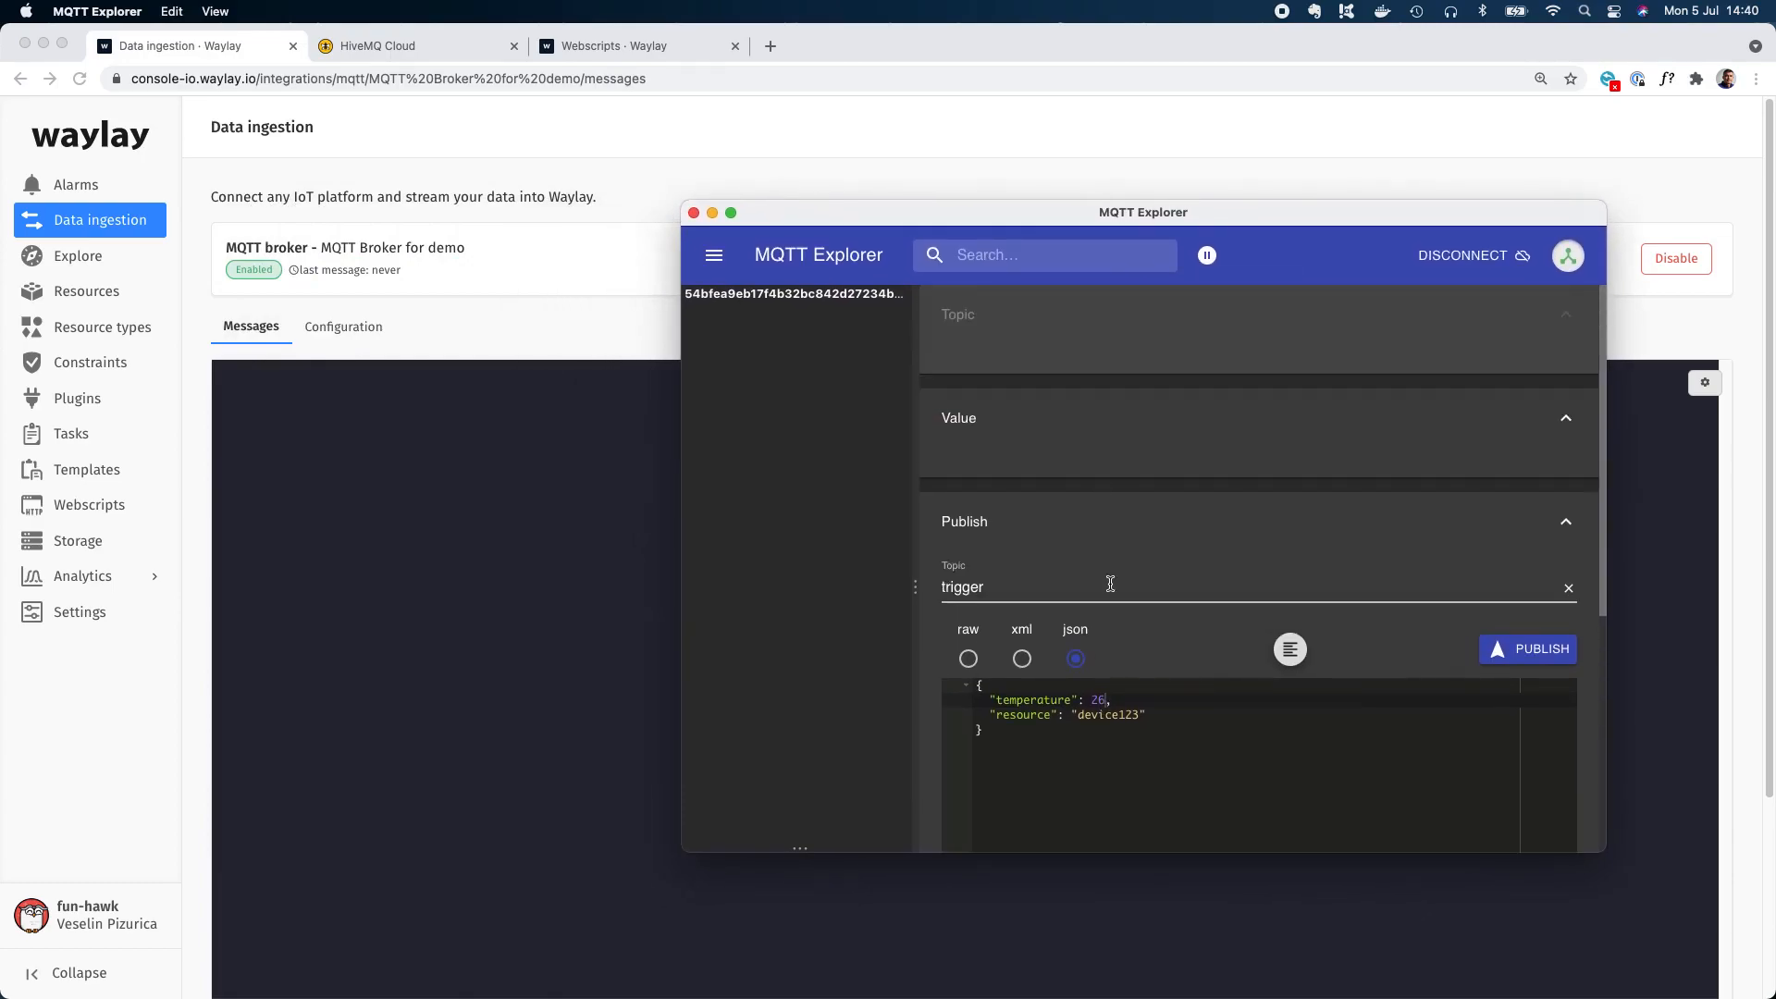
{"action": "left_click", "coordinate": [1172, 716]}
{"action": "left_click_drag", "start_coordinate": [1172, 716], "coordinate": [935, 715]}
{"action": "key", "text": "BackSpace"}
{"action": "key", "text": "BackSpace"}
{"action": "key", "text": "BackSpace"}
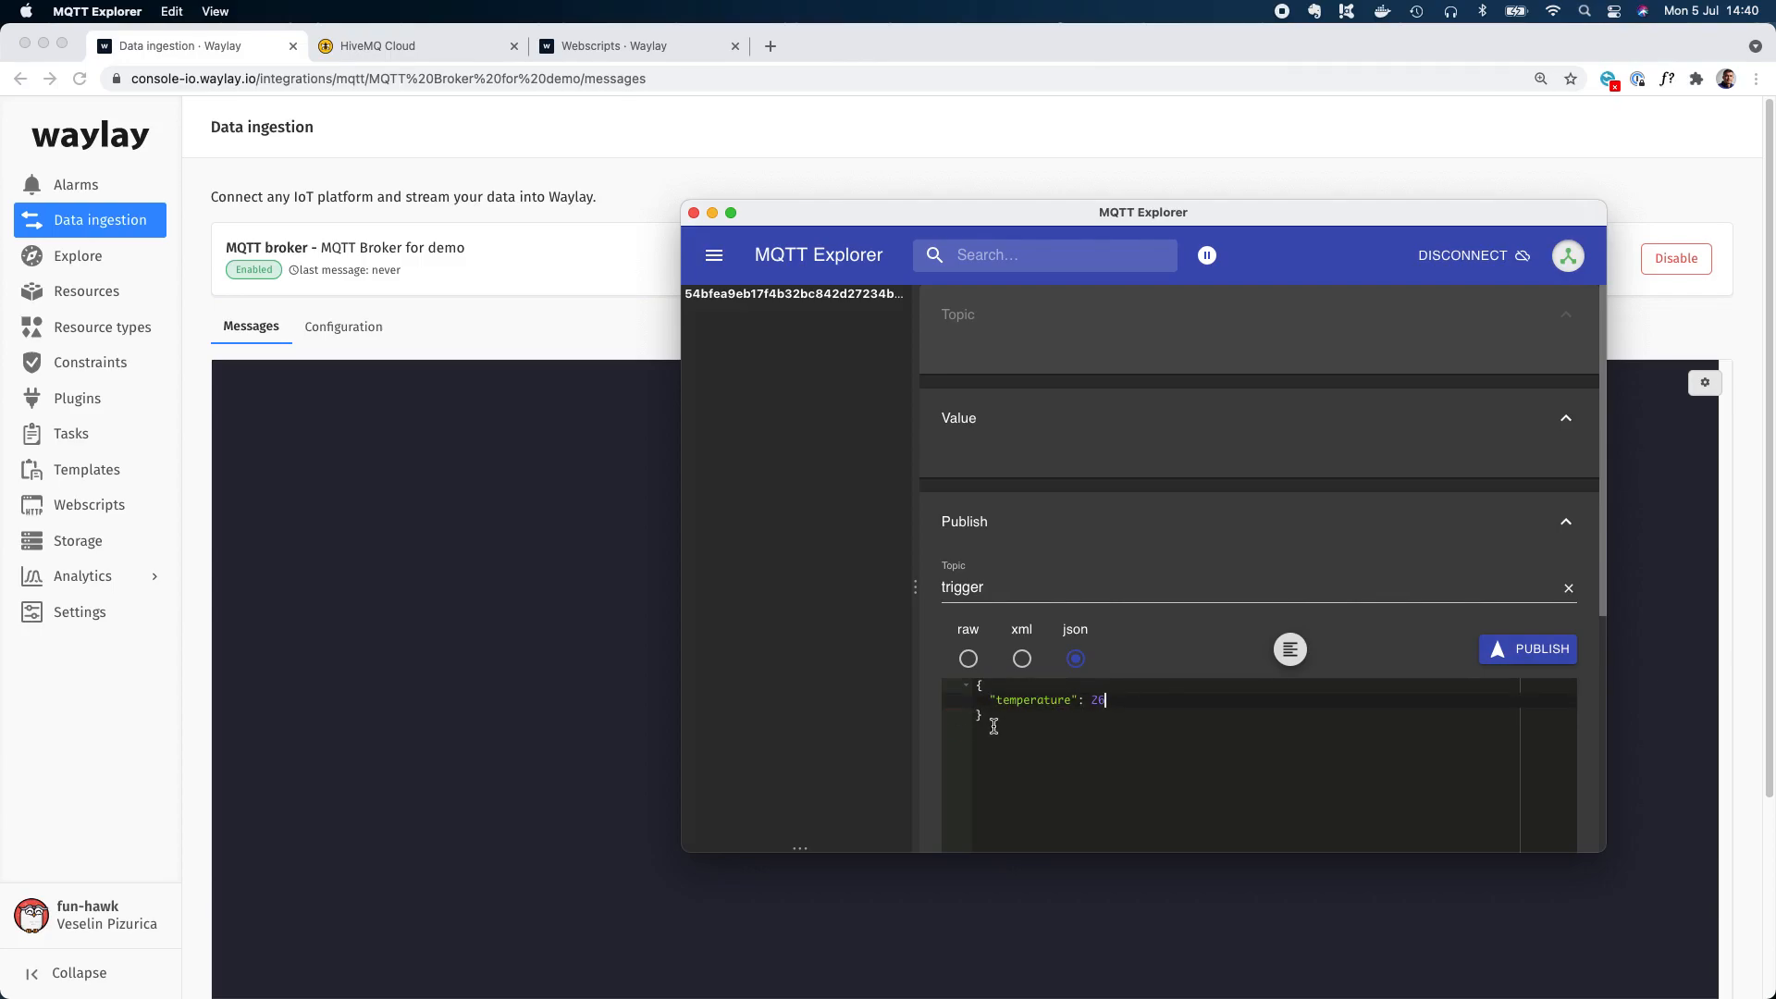
{"action": "key", "text": "BackSpace"}
{"action": "key", "text": "BackSpace"}
{"action": "type", "text": "12"}
{"action": "left_click", "coordinate": [1550, 658]}
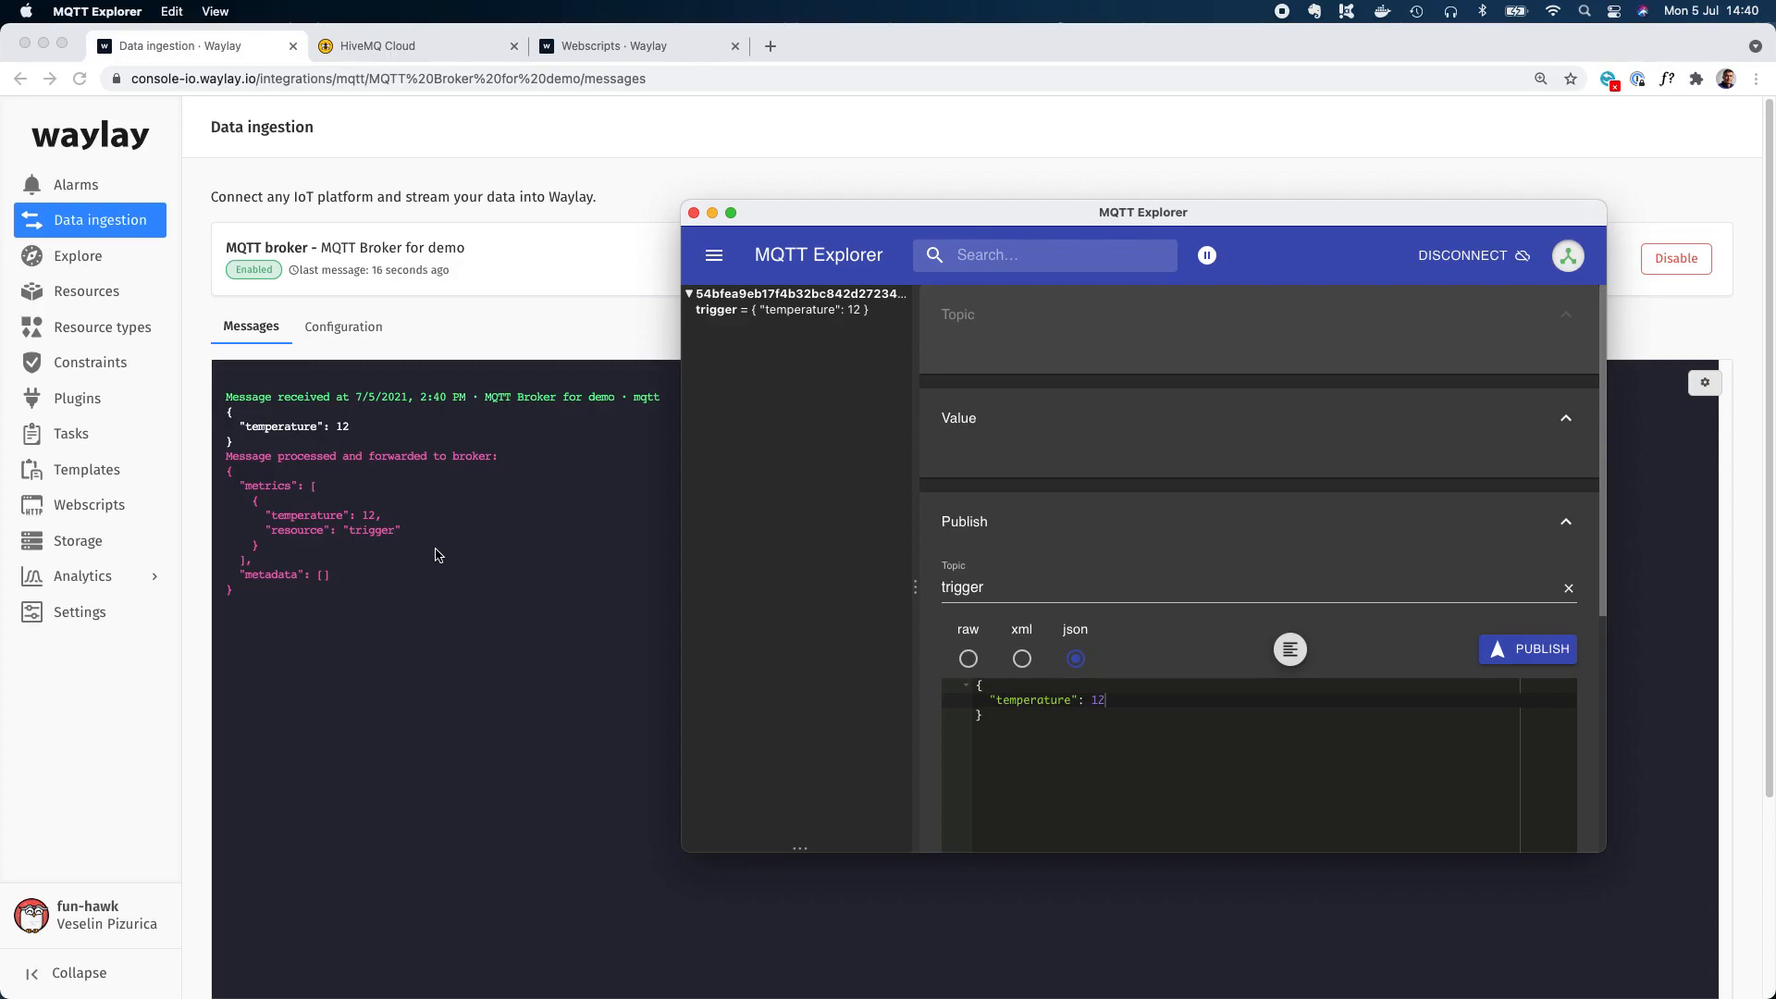
Open the Waylay console's resources list in a new browser tab.
{"action": "double_click", "coordinate": [967, 587]}
{"action": "left_click", "coordinate": [770, 45]}
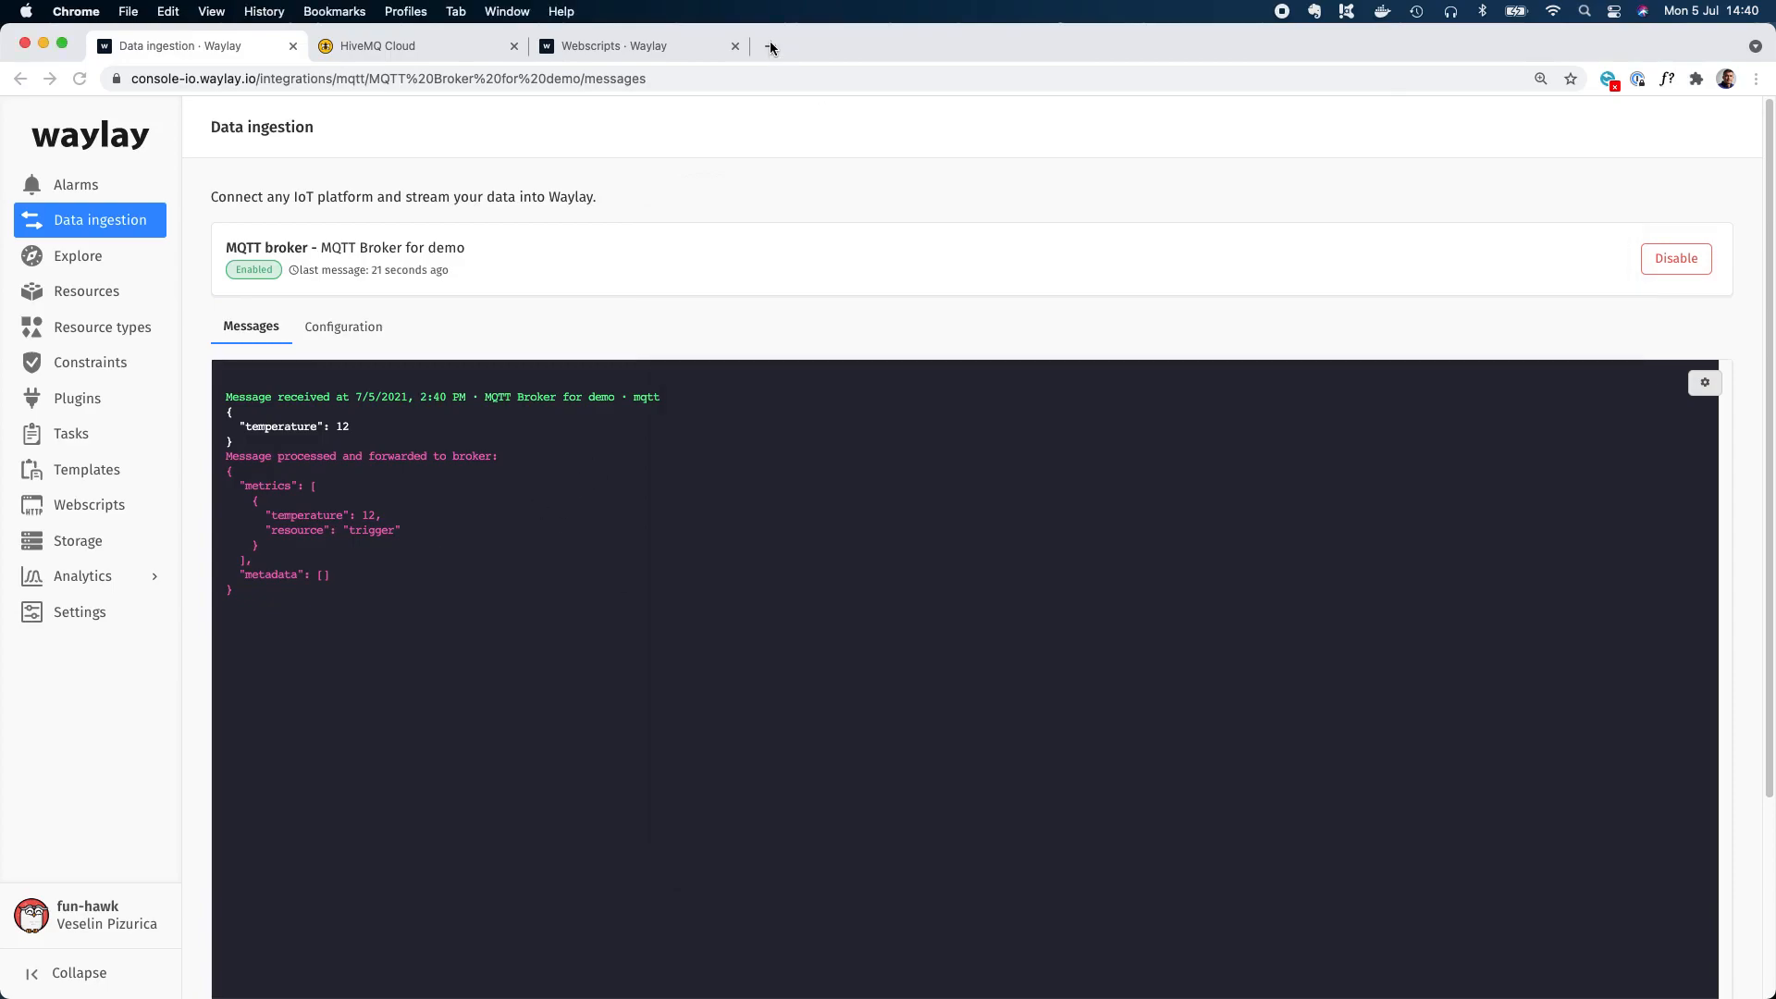
{"action": "type", "text": "co"}
{"action": "key", "text": "Return"}
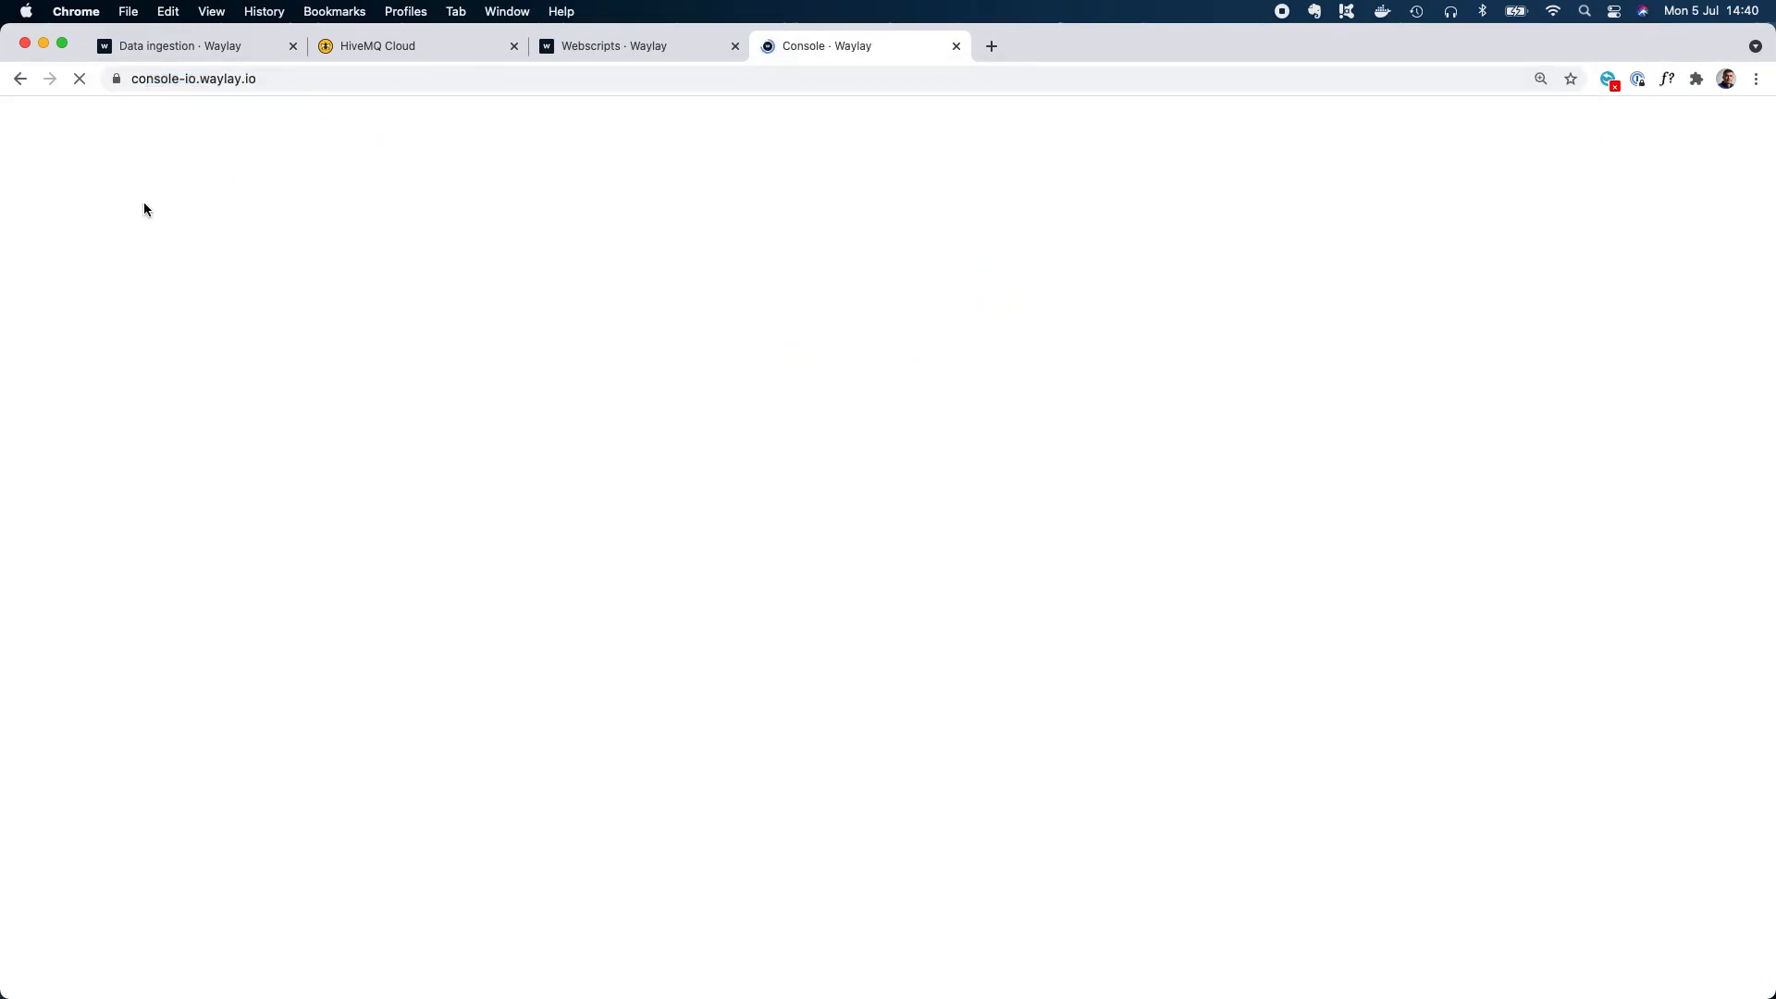
{"action": "left_click", "coordinate": [95, 289]}
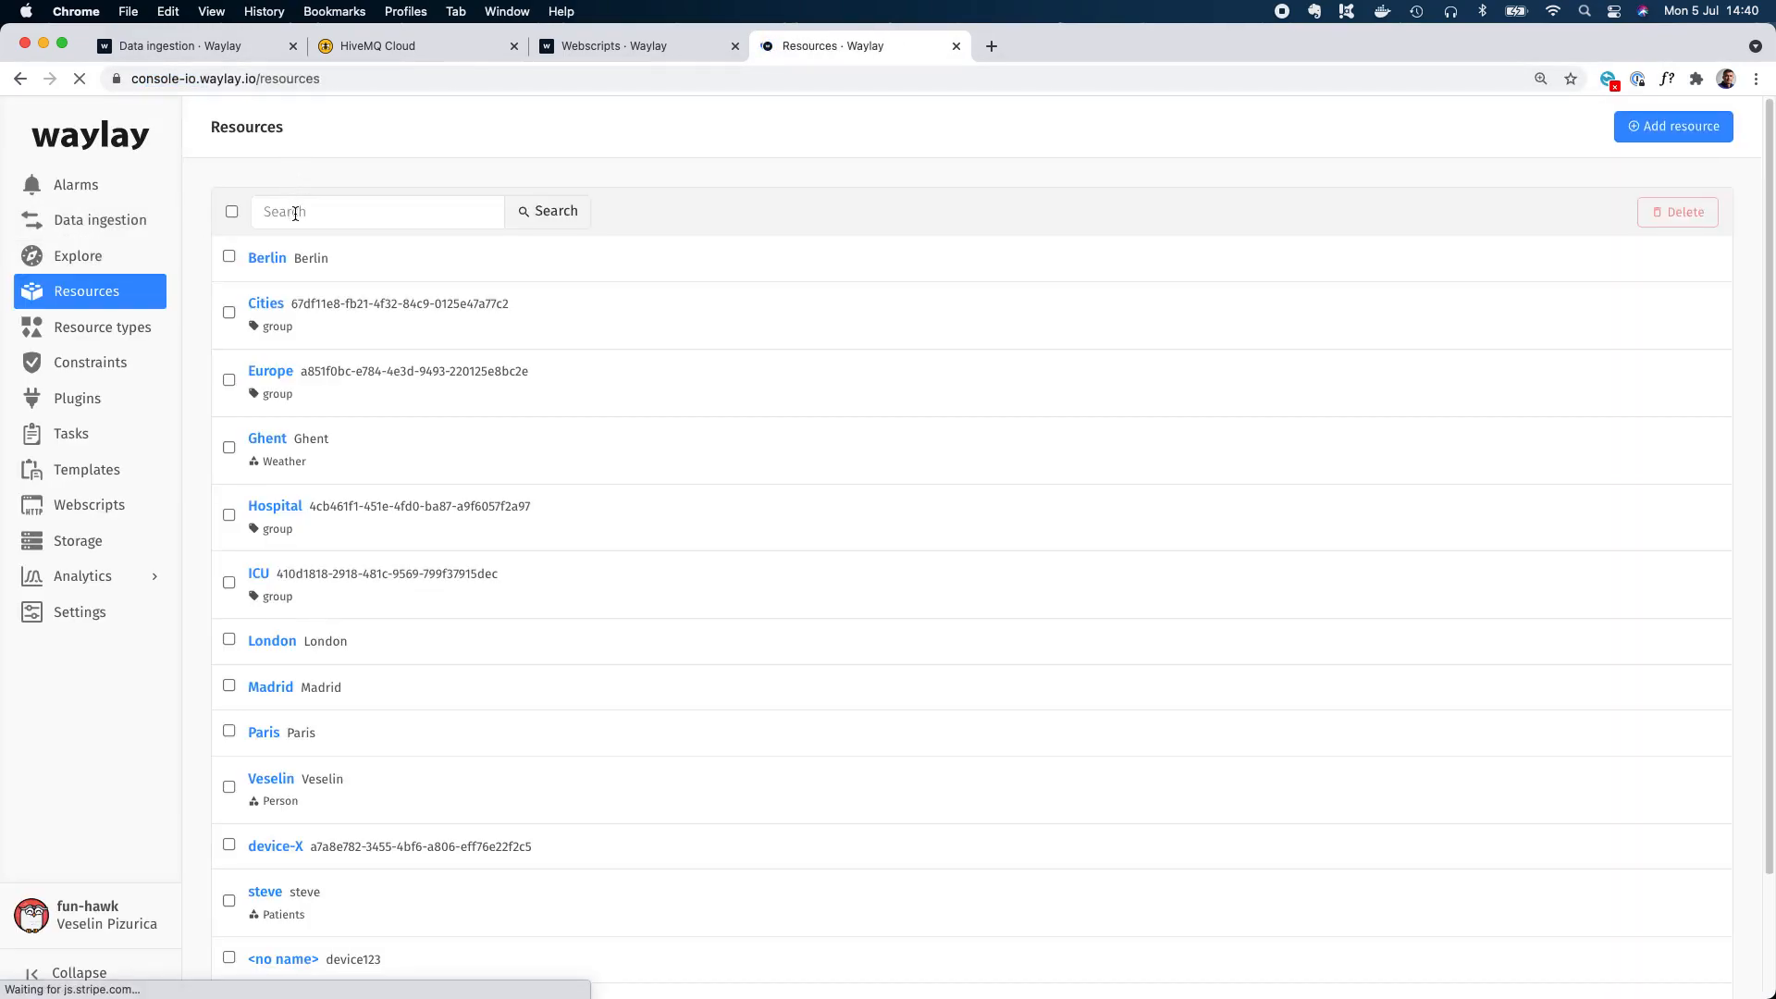
Search the resources for trigger.
{"action": "left_click", "coordinate": [270, 211]}
{"action": "type", "text": "tr"}
{"action": "type", "text": "ihgg"}
{"action": "key", "text": "BackSpace"}
{"action": "key", "text": "BackSpace"}
{"action": "key", "text": "BackSpace"}
{"action": "type", "text": "gger"}
{"action": "key", "text": "Return"}
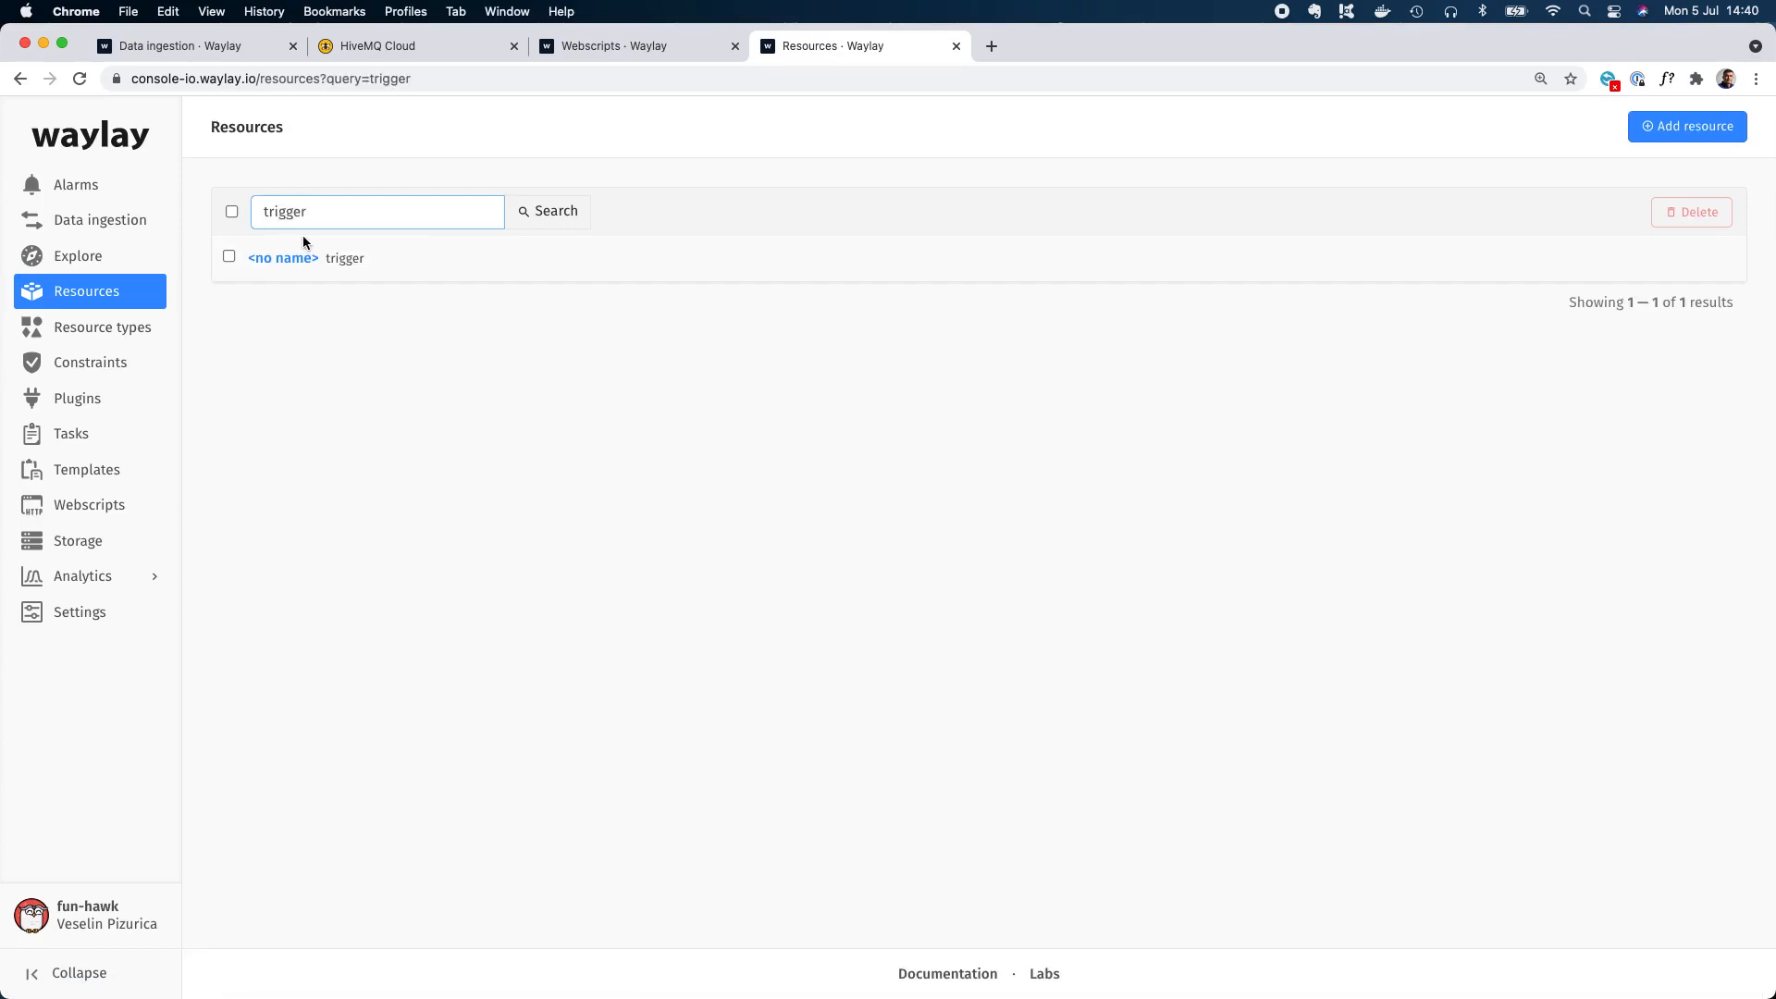
Open the trigger resource's data and examine its most recent received message.
{"action": "left_click", "coordinate": [306, 260]}
{"action": "left_click", "coordinate": [303, 281]}
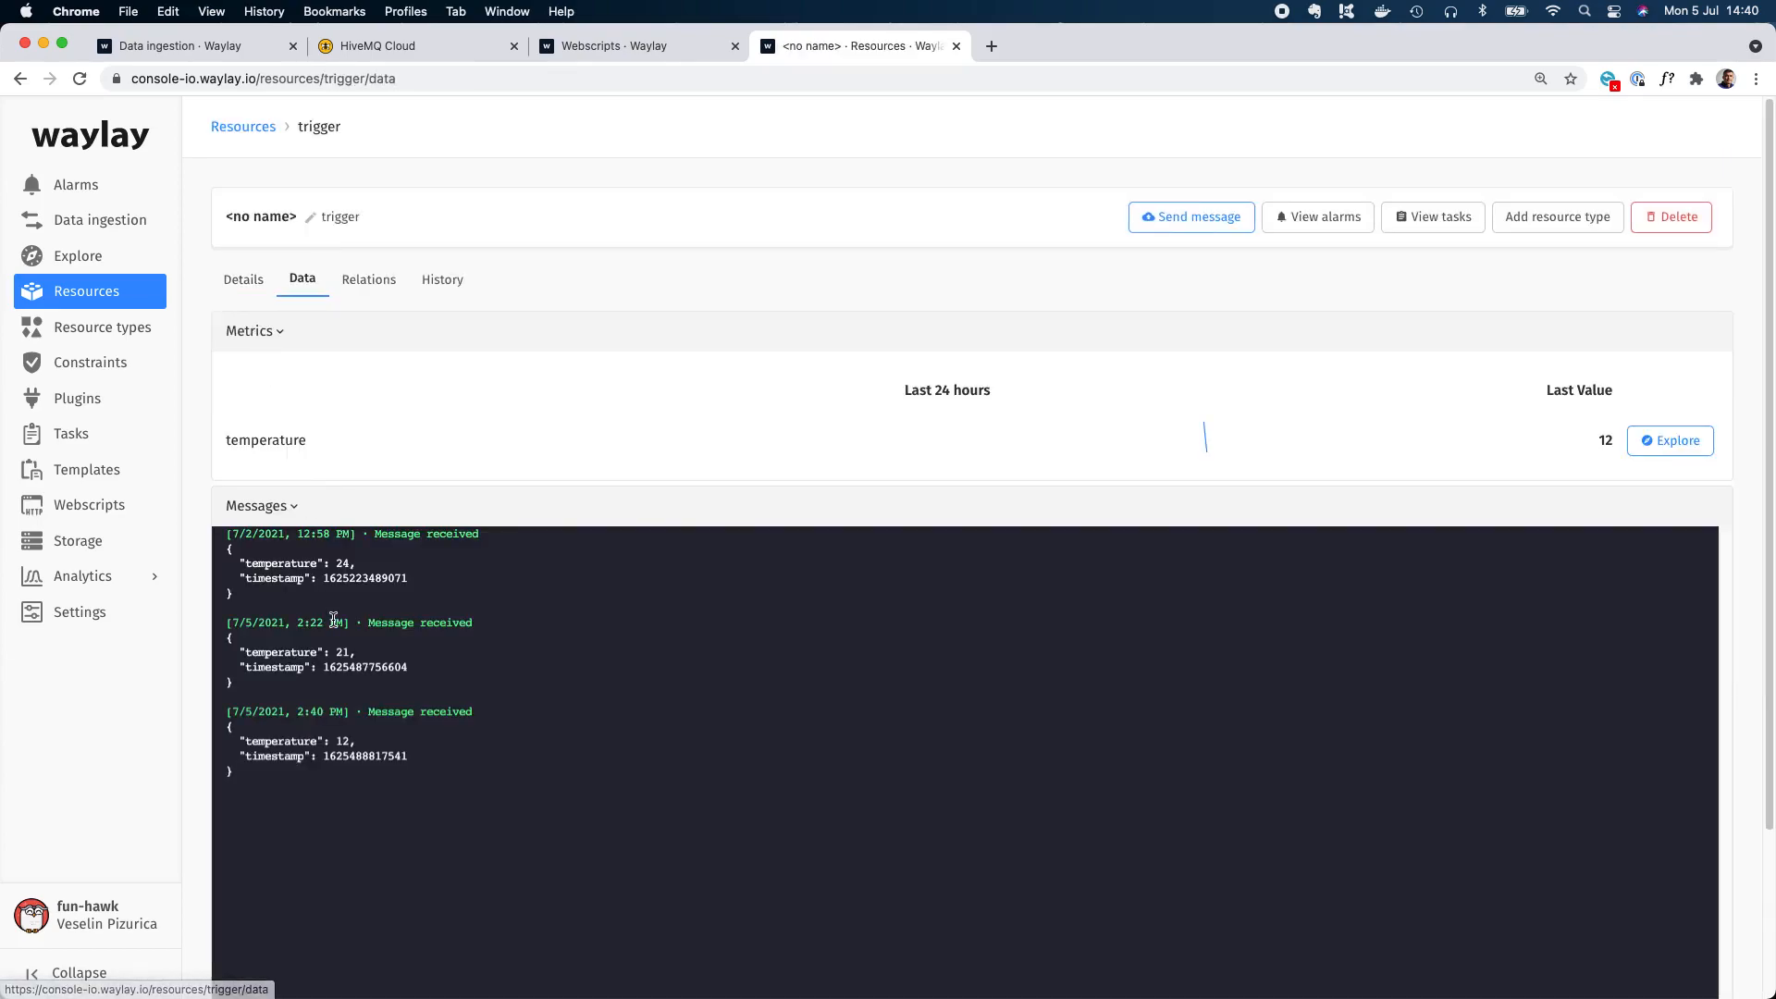
{"action": "scroll", "coordinate": [324, 602], "scroll_direction": "down", "scroll_amount": 2}
{"action": "left_click_drag", "start_coordinate": [354, 687], "coordinate": [229, 631]}
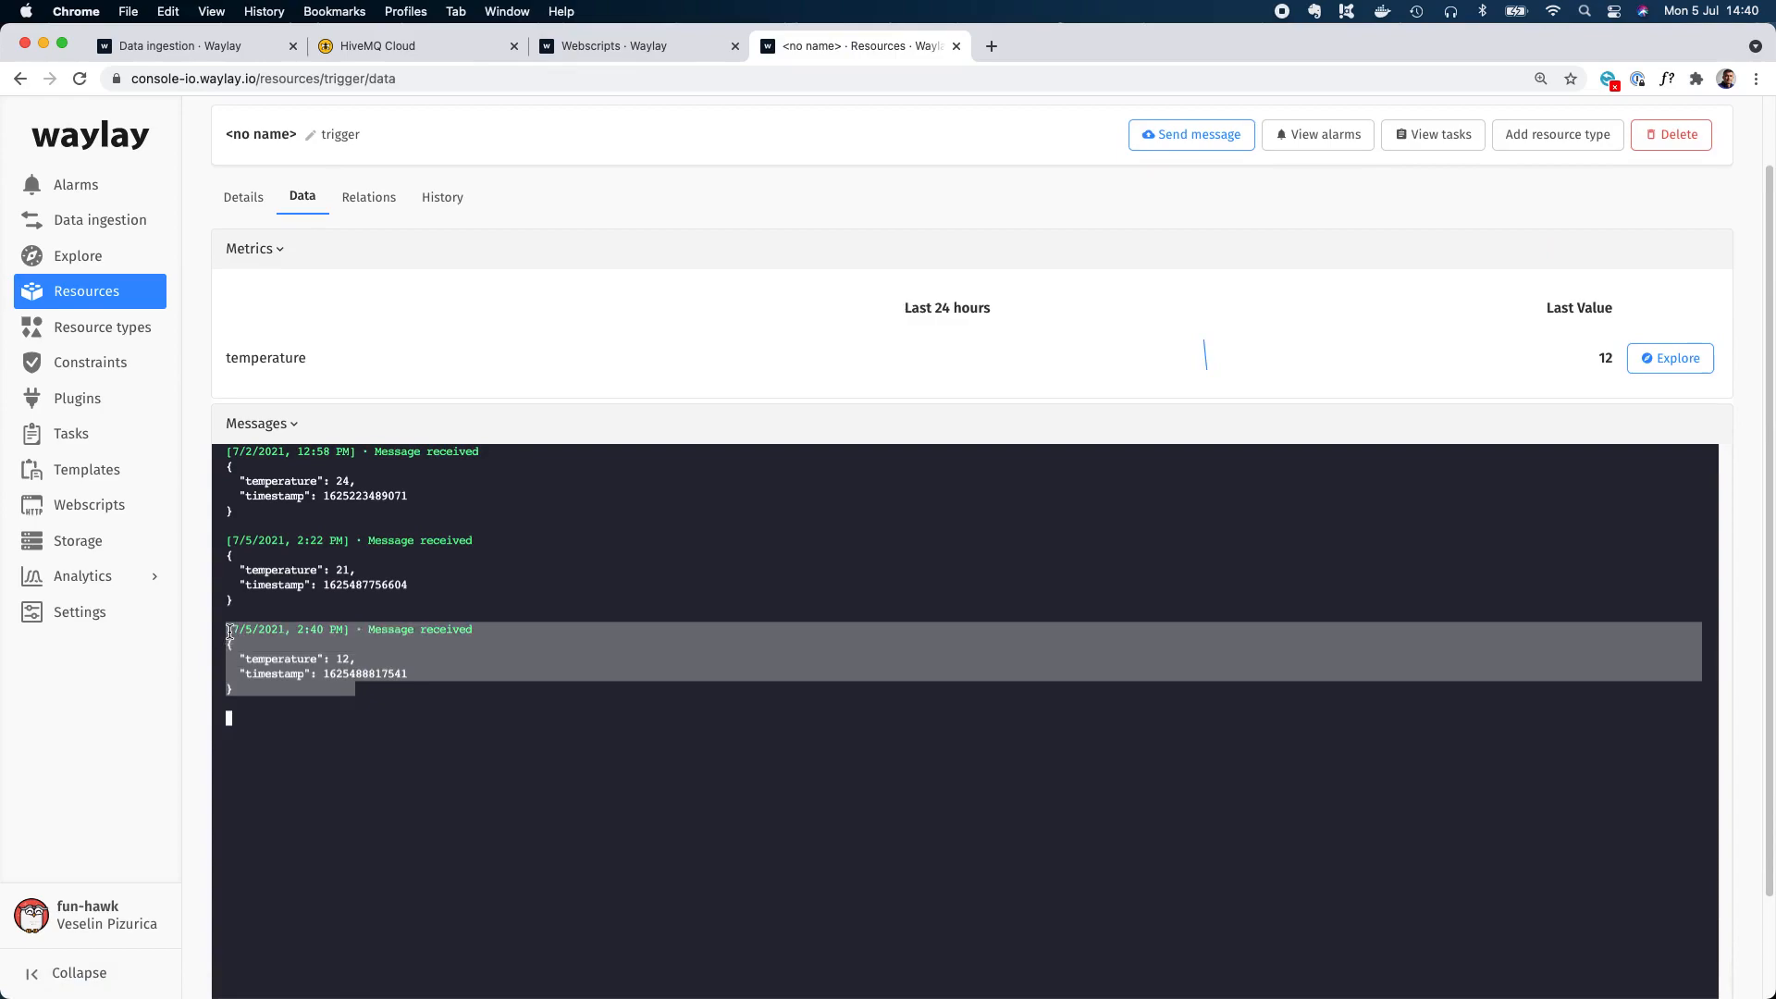
{"action": "double_click", "coordinate": [341, 135]}
Return to the message log of the MQTT Broker for demo integration.
{"action": "left_click", "coordinate": [574, 44]}
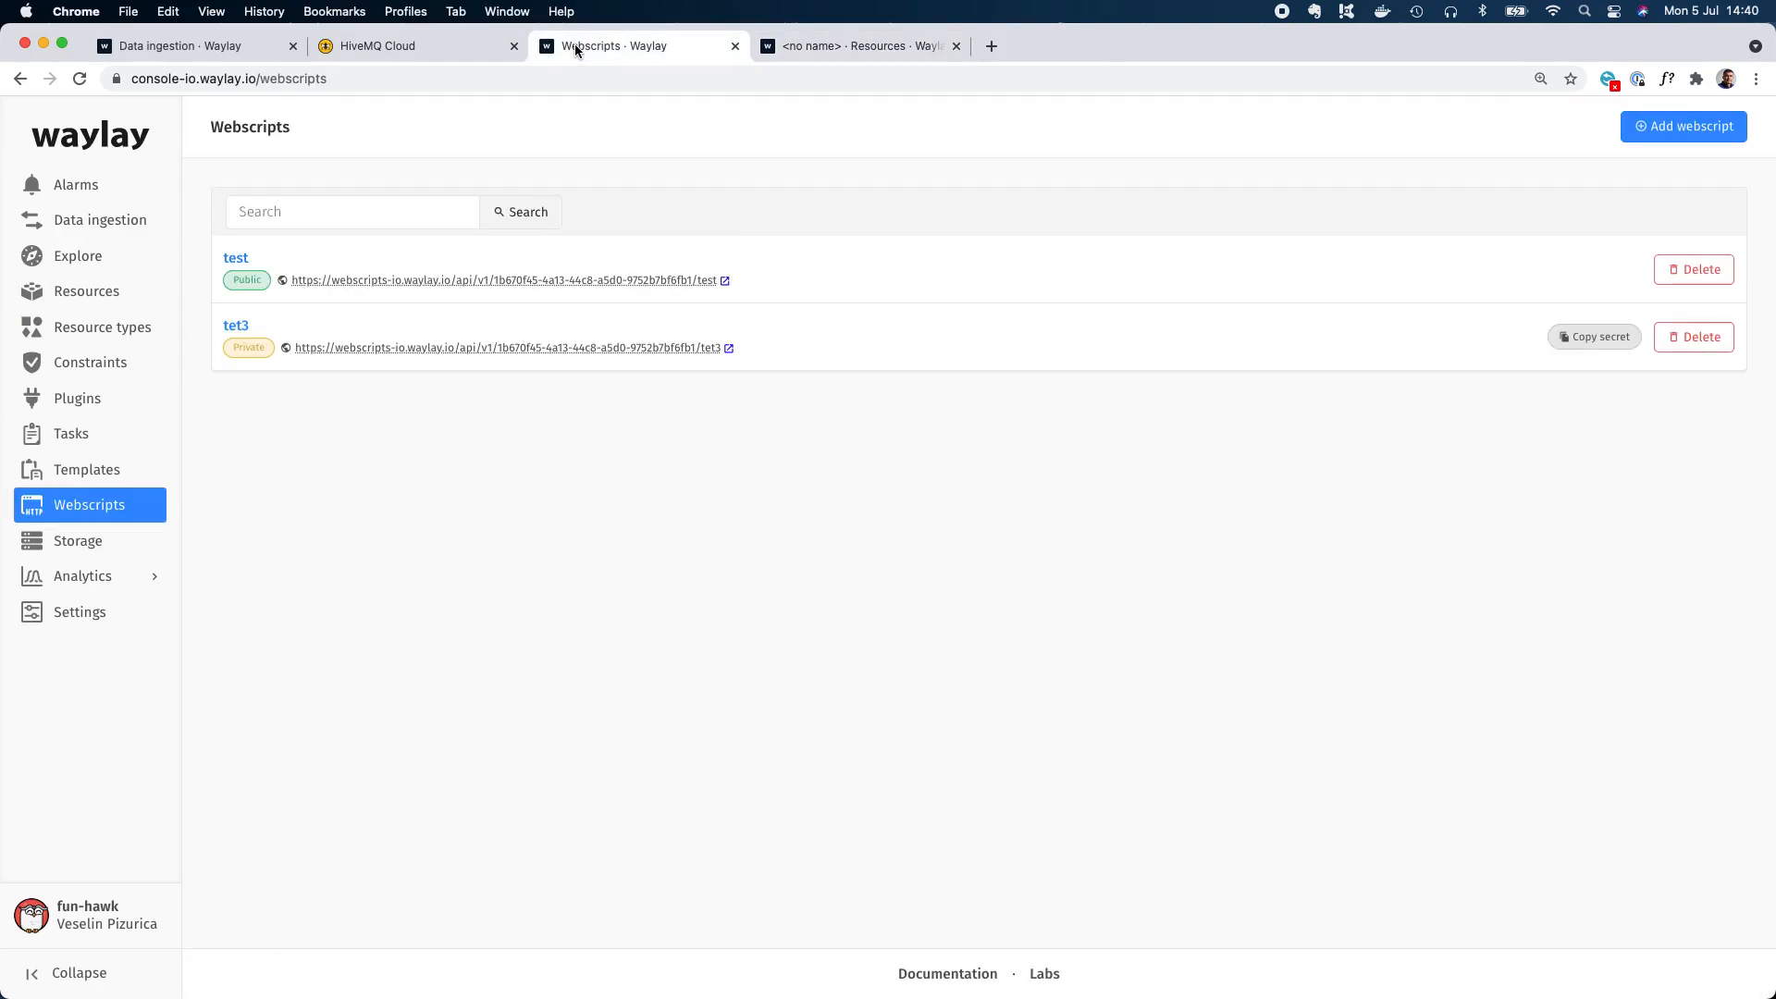
{"action": "left_click", "coordinate": [435, 48]}
{"action": "left_click", "coordinate": [217, 43]}
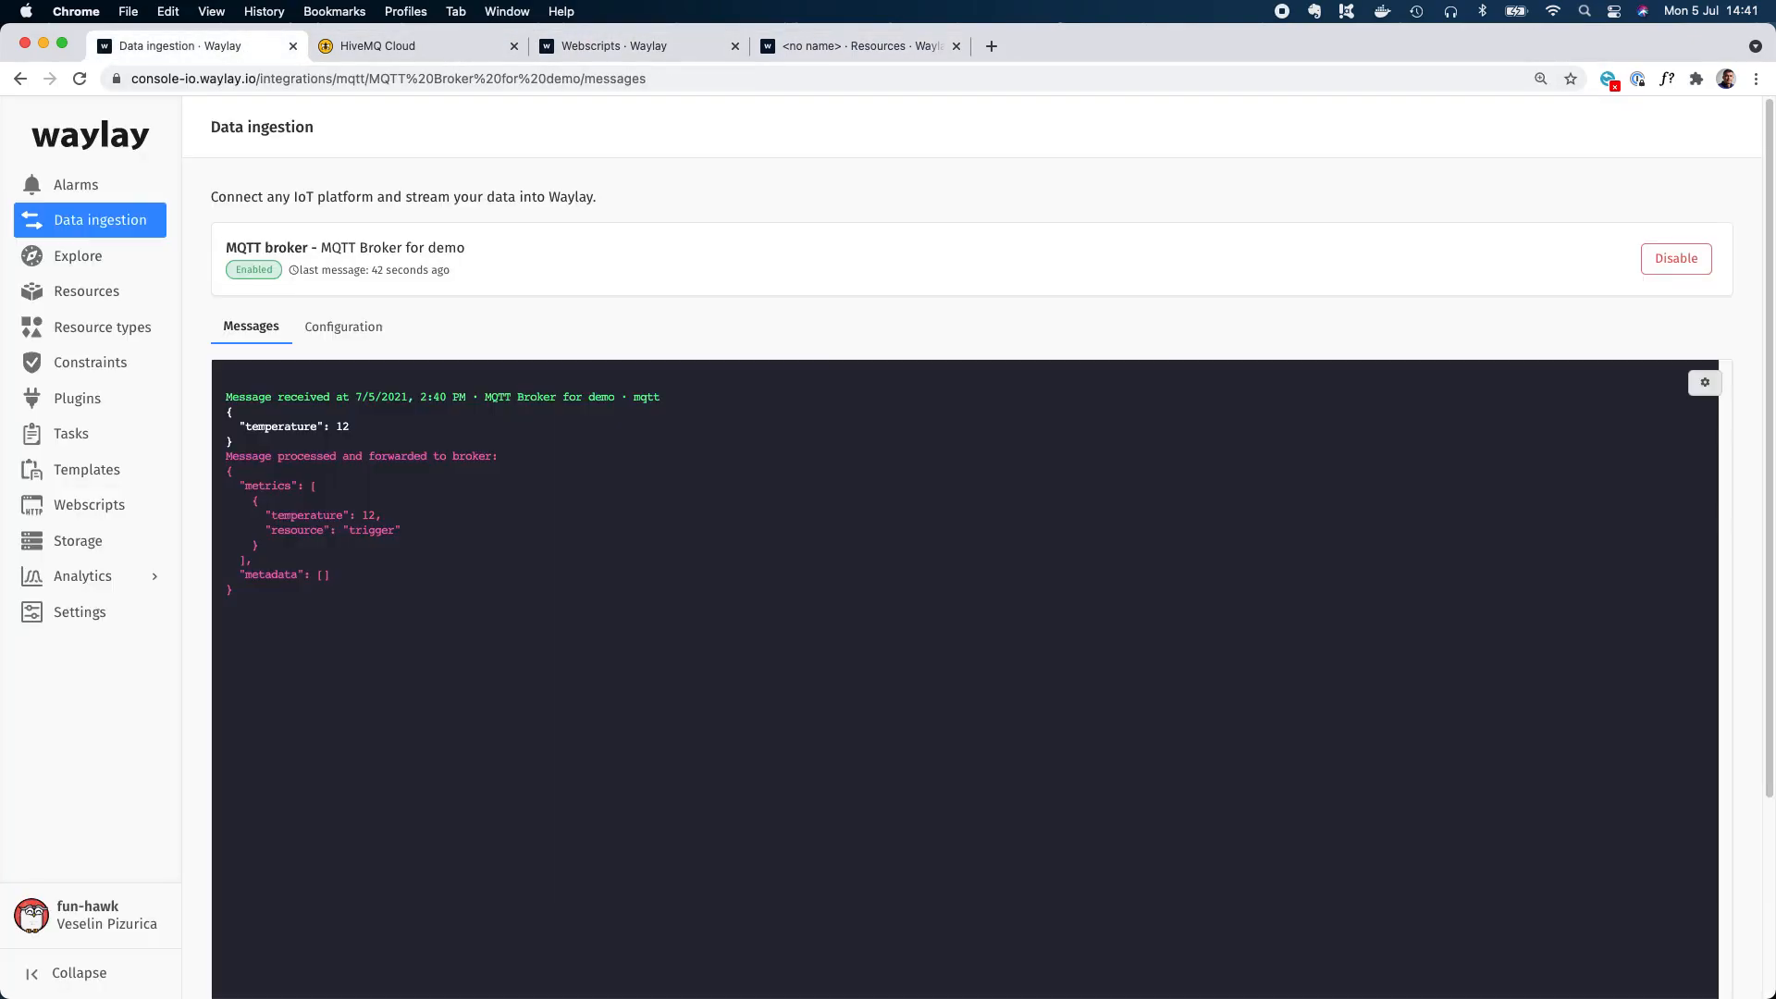
In MQTT Explorer, add a resource property with the value demo1 to the JSON payload and publish it to the trigger topic.
{"action": "key", "text": "super+Tab"}
{"action": "left_click", "coordinate": [1075, 699]}
{"action": "left_click", "coordinate": [1110, 699]}
{"action": "type", "text": ","}
{"action": "key", "text": "Return"}
{"action": "type", "text": "\"resource\":"}
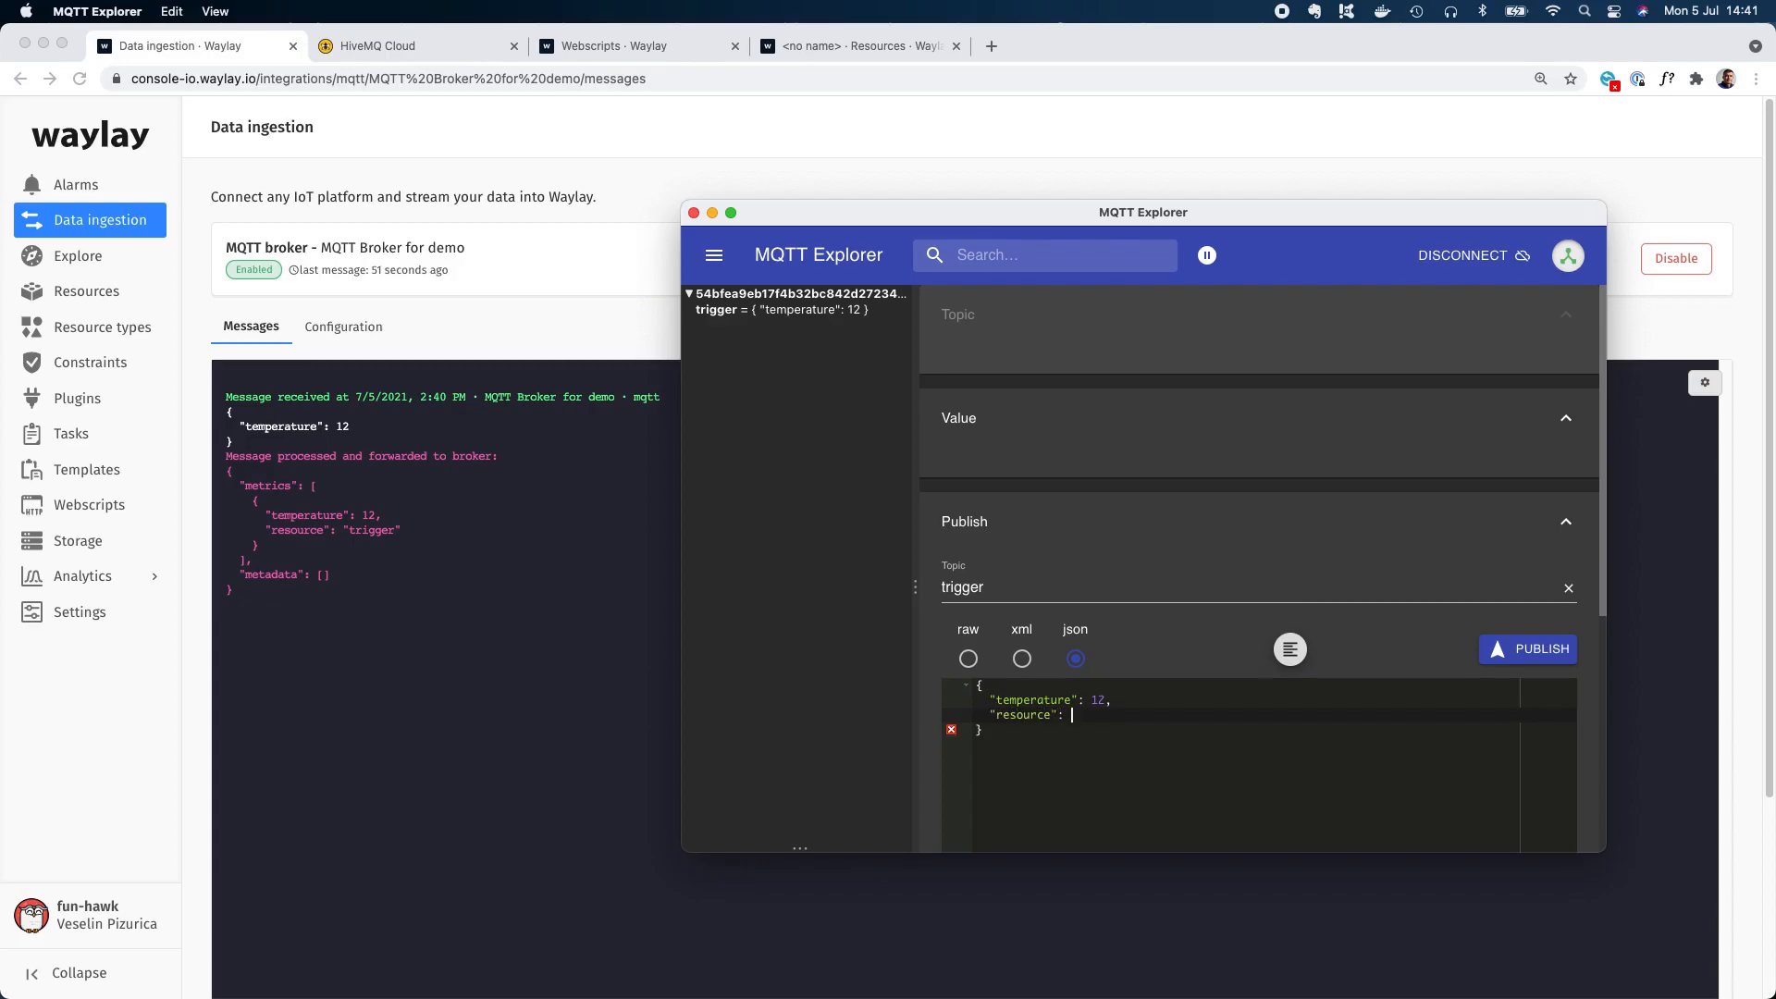
{"action": "type", "text": " \"demo1"}
{"action": "left_click", "coordinate": [1141, 769]}
{"action": "left_click", "coordinate": [1499, 651]}
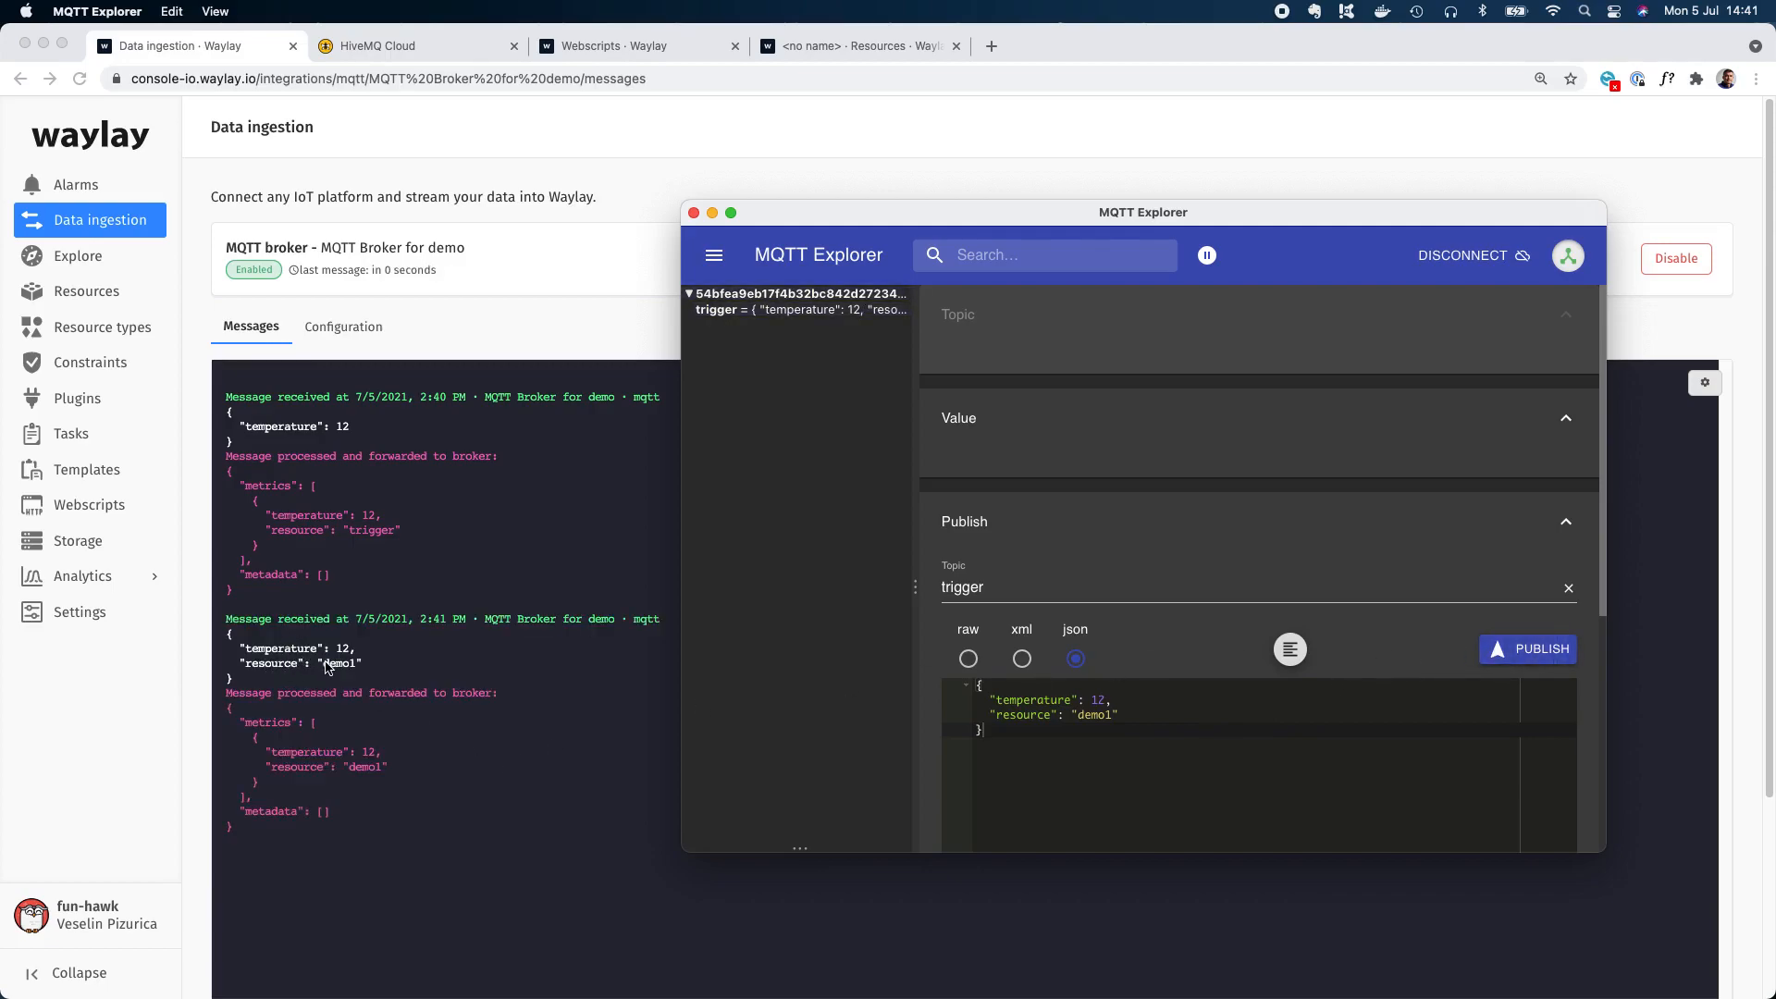
Return to the Waylay resources list and search it for demo1.
{"action": "left_click", "coordinate": [822, 45]}
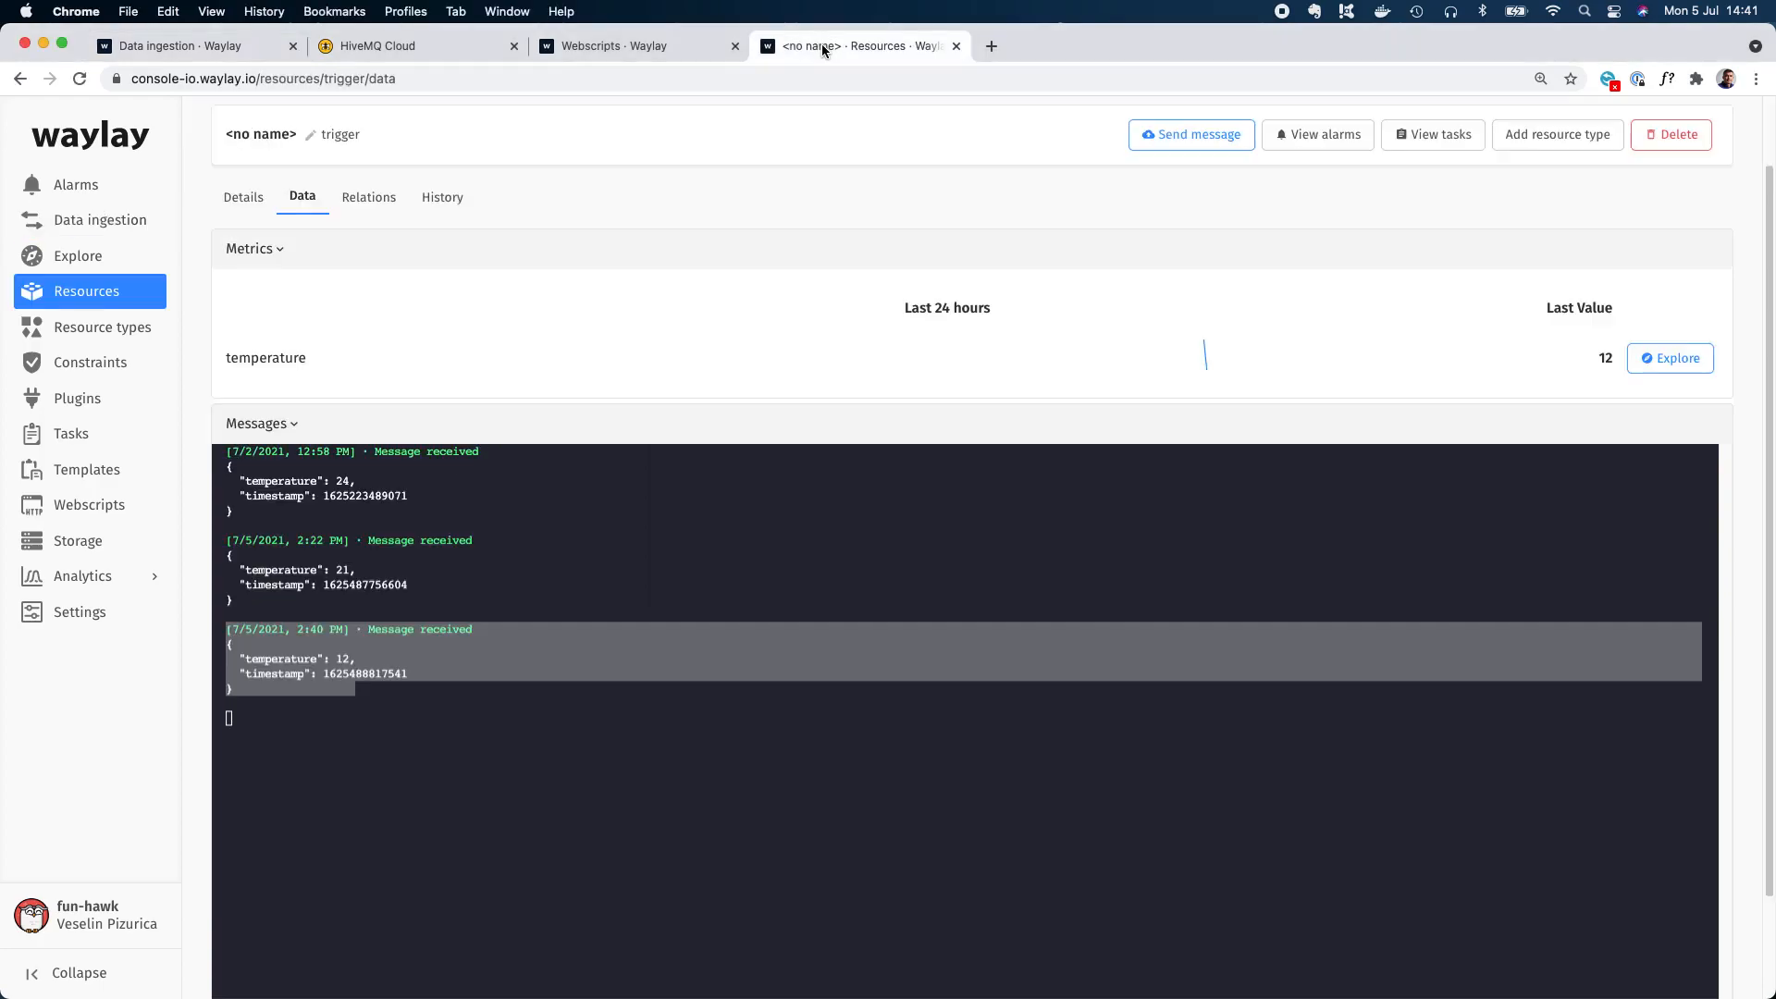
{"action": "left_click", "coordinate": [84, 291]}
{"action": "left_click", "coordinate": [338, 128]}
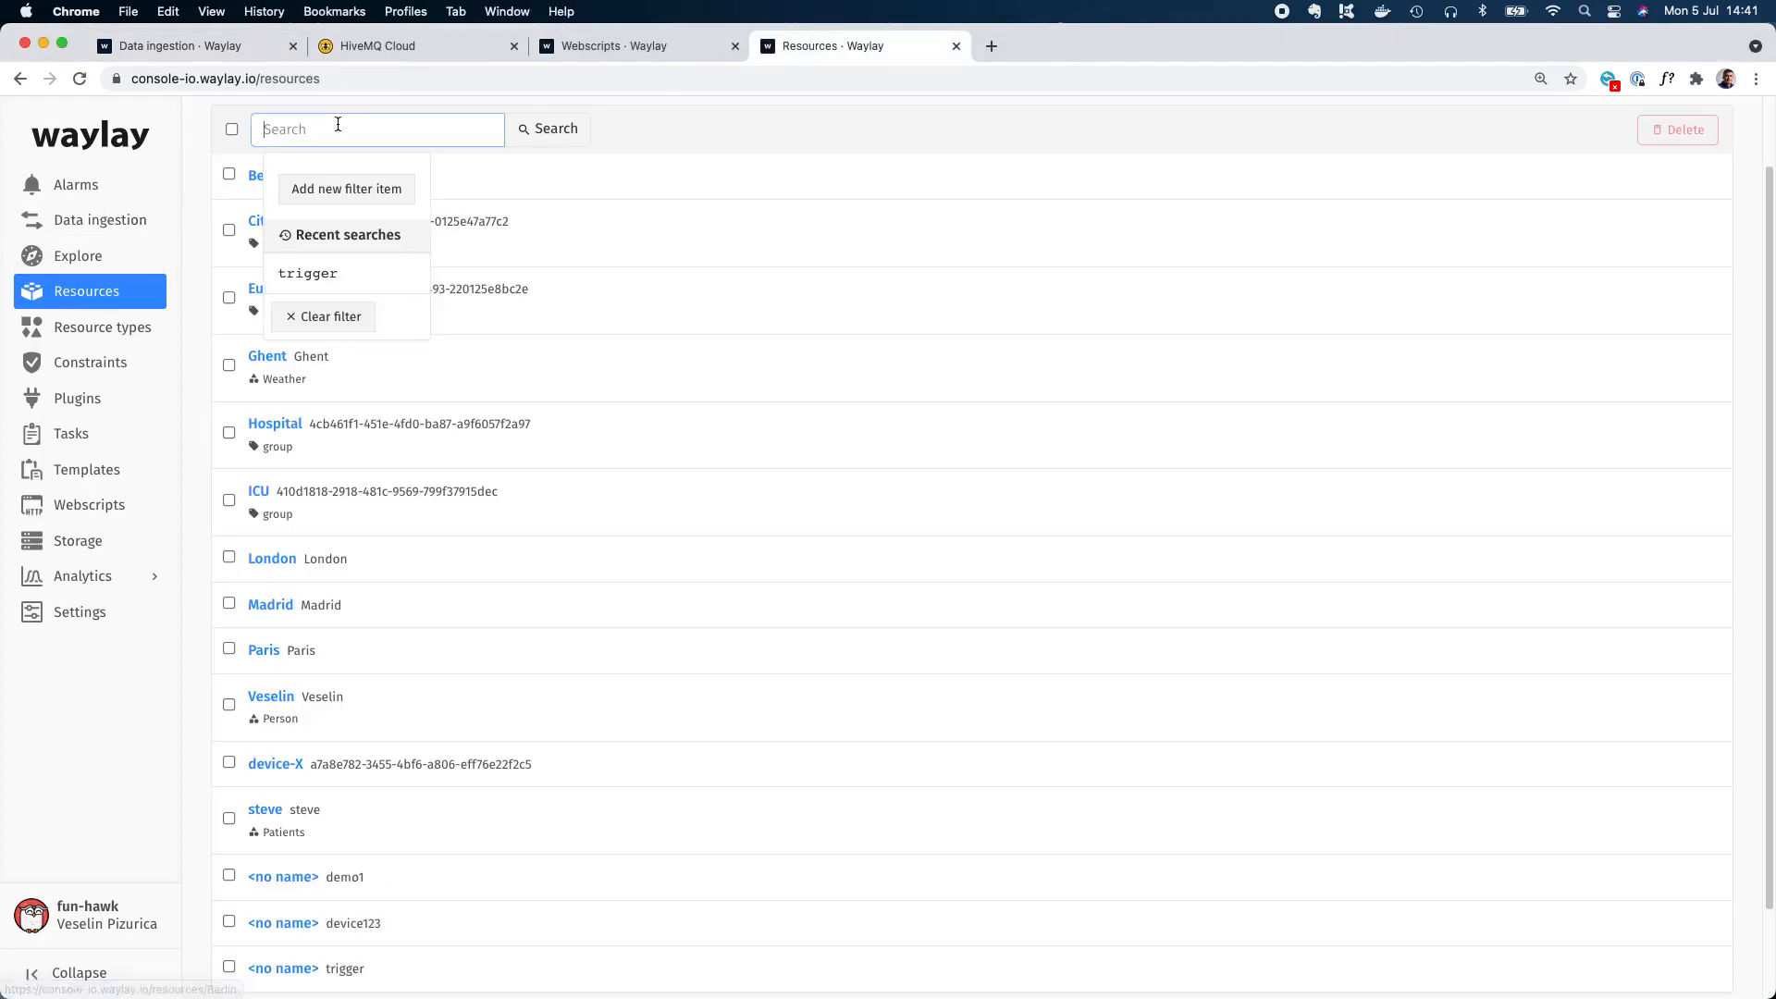
{"action": "type", "text": "demo1"}
{"action": "key", "text": "Return"}
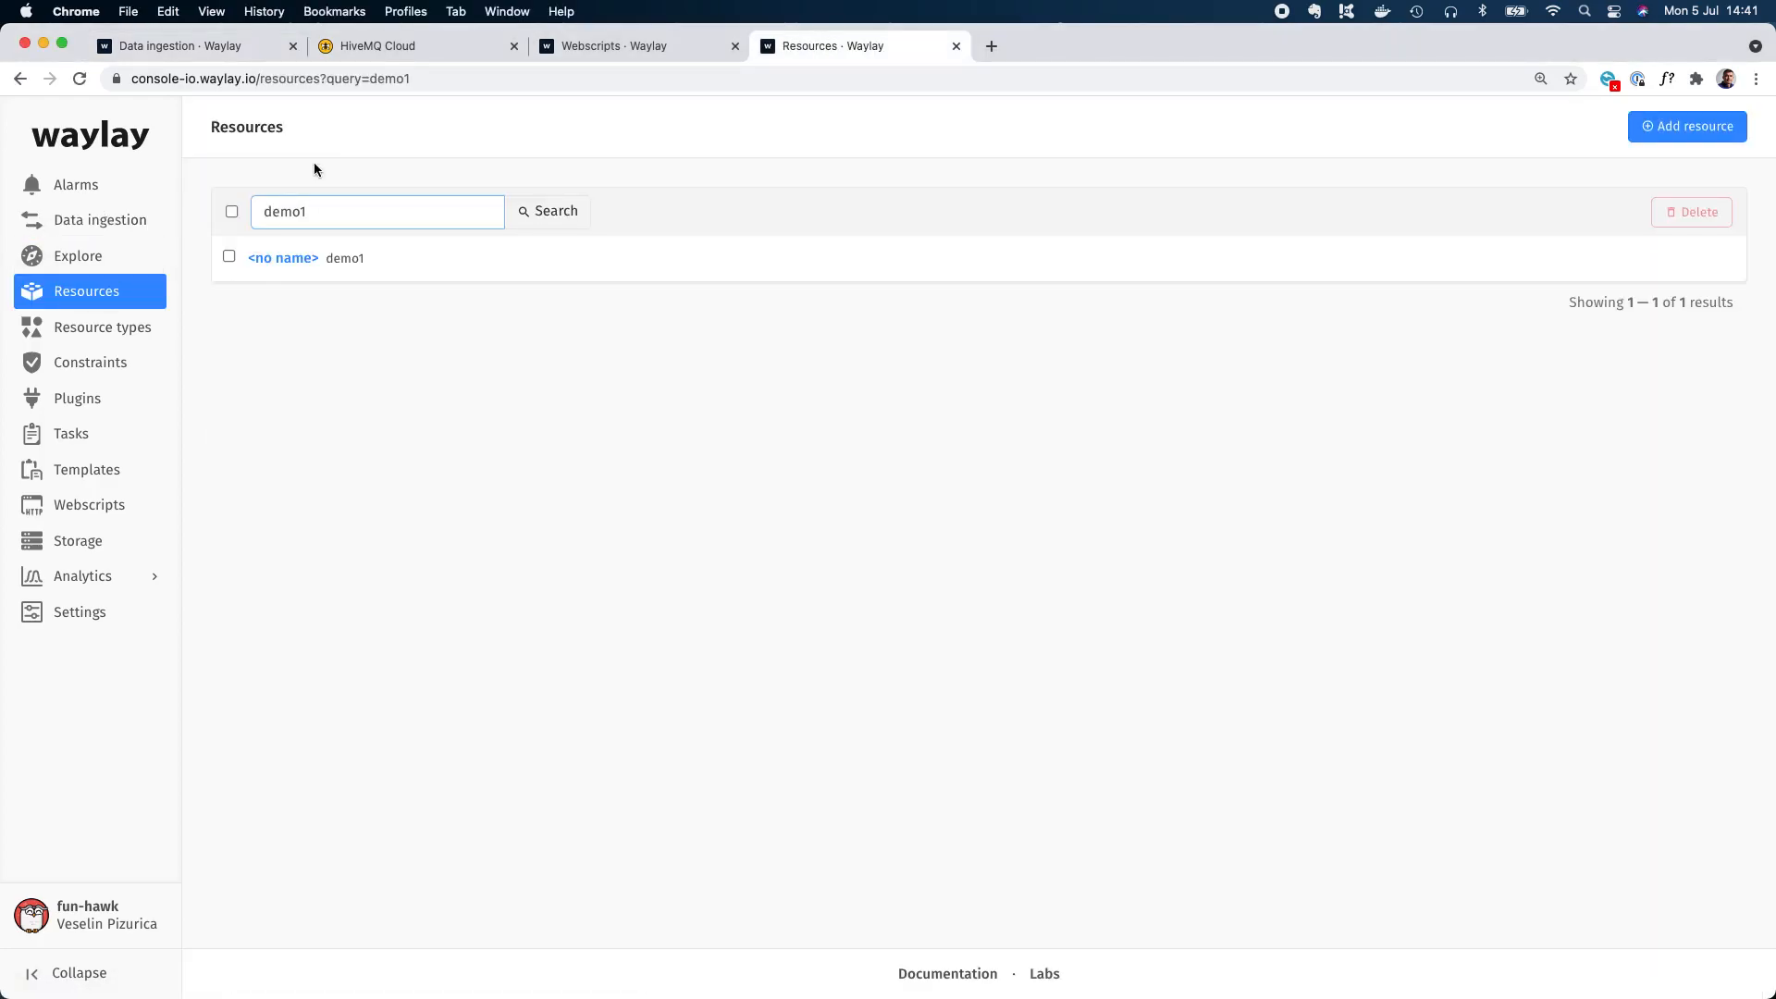
Open the demo1 resource's data and examine its received temperature message.
{"action": "left_click", "coordinate": [314, 270]}
{"action": "left_click", "coordinate": [311, 283]}
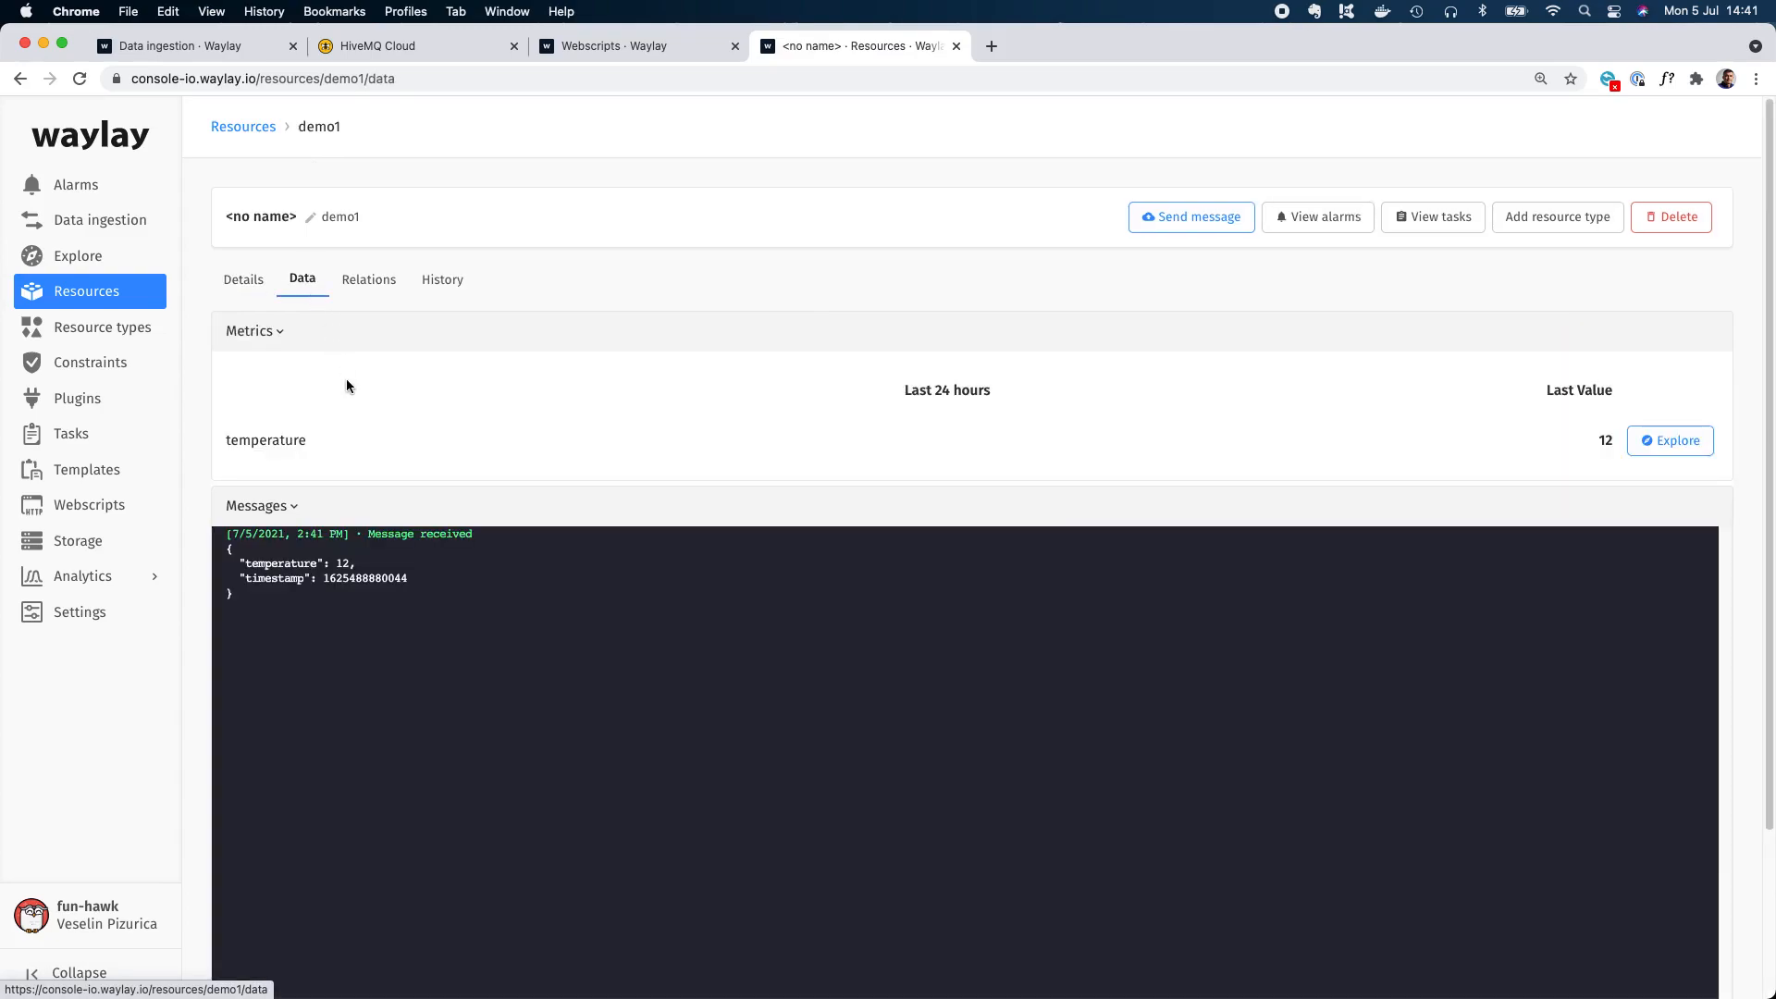
{"action": "left_click_drag", "start_coordinate": [344, 617], "coordinate": [218, 541]}
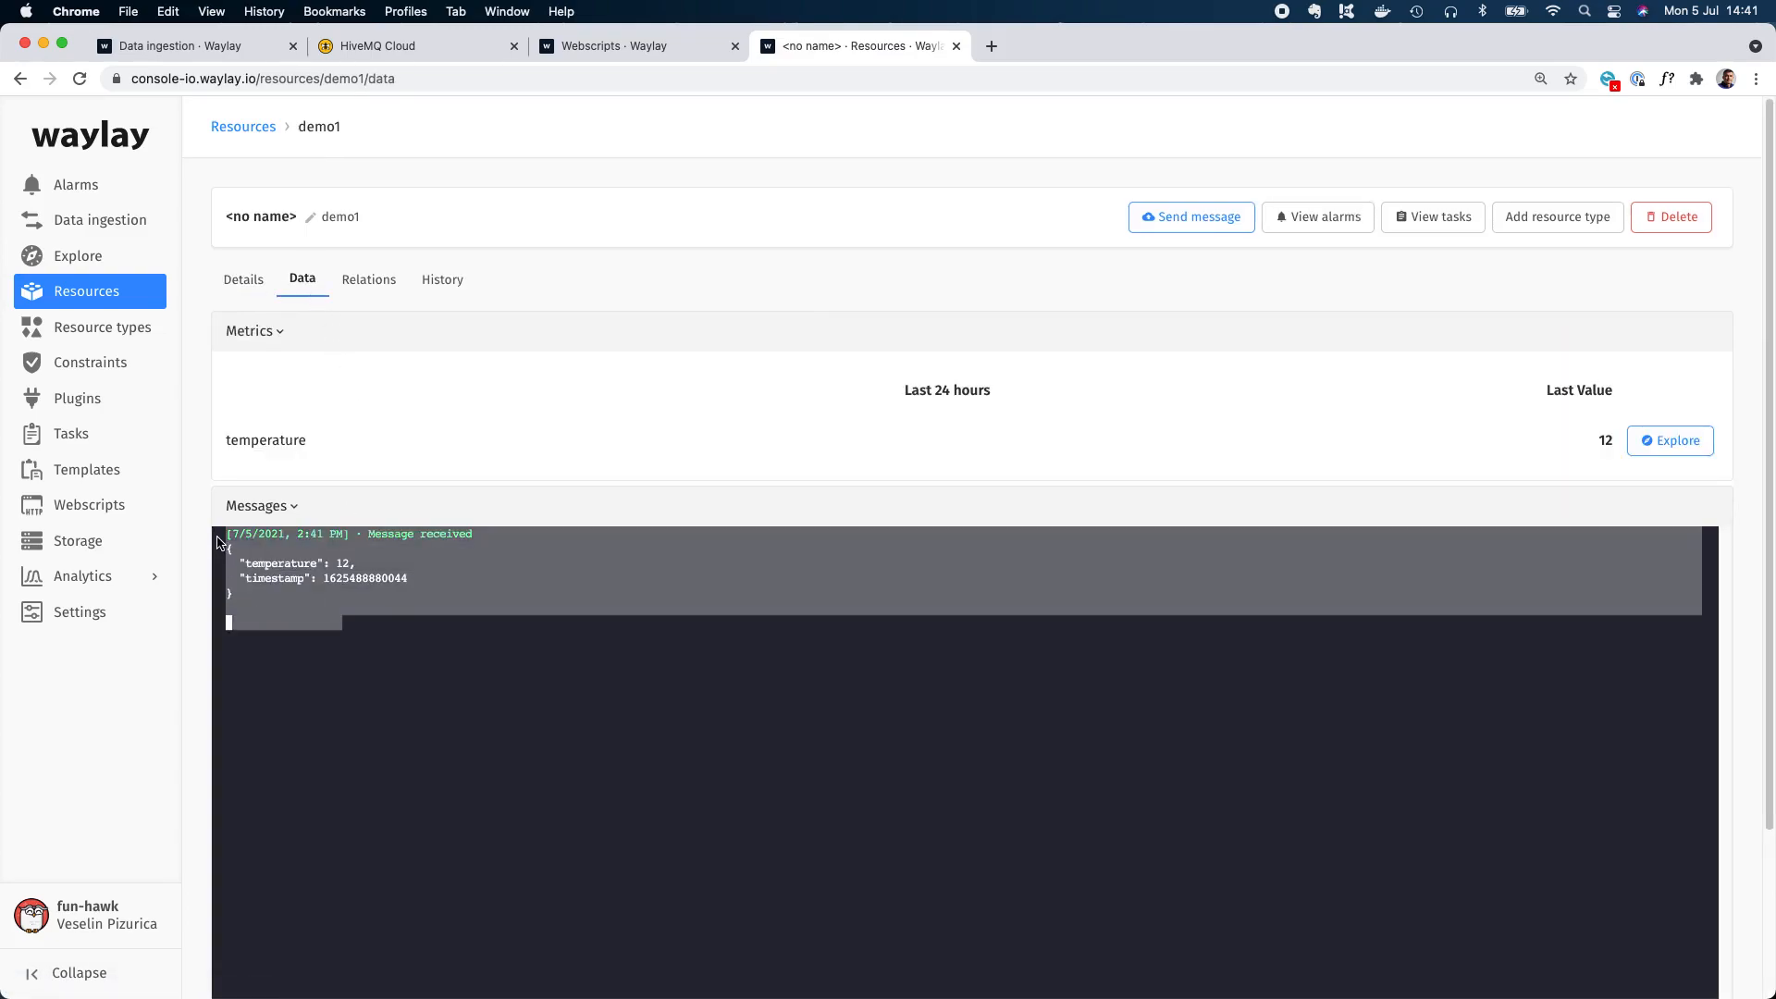
{"action": "double_click", "coordinate": [295, 551]}
{"action": "double_click", "coordinate": [325, 565]}
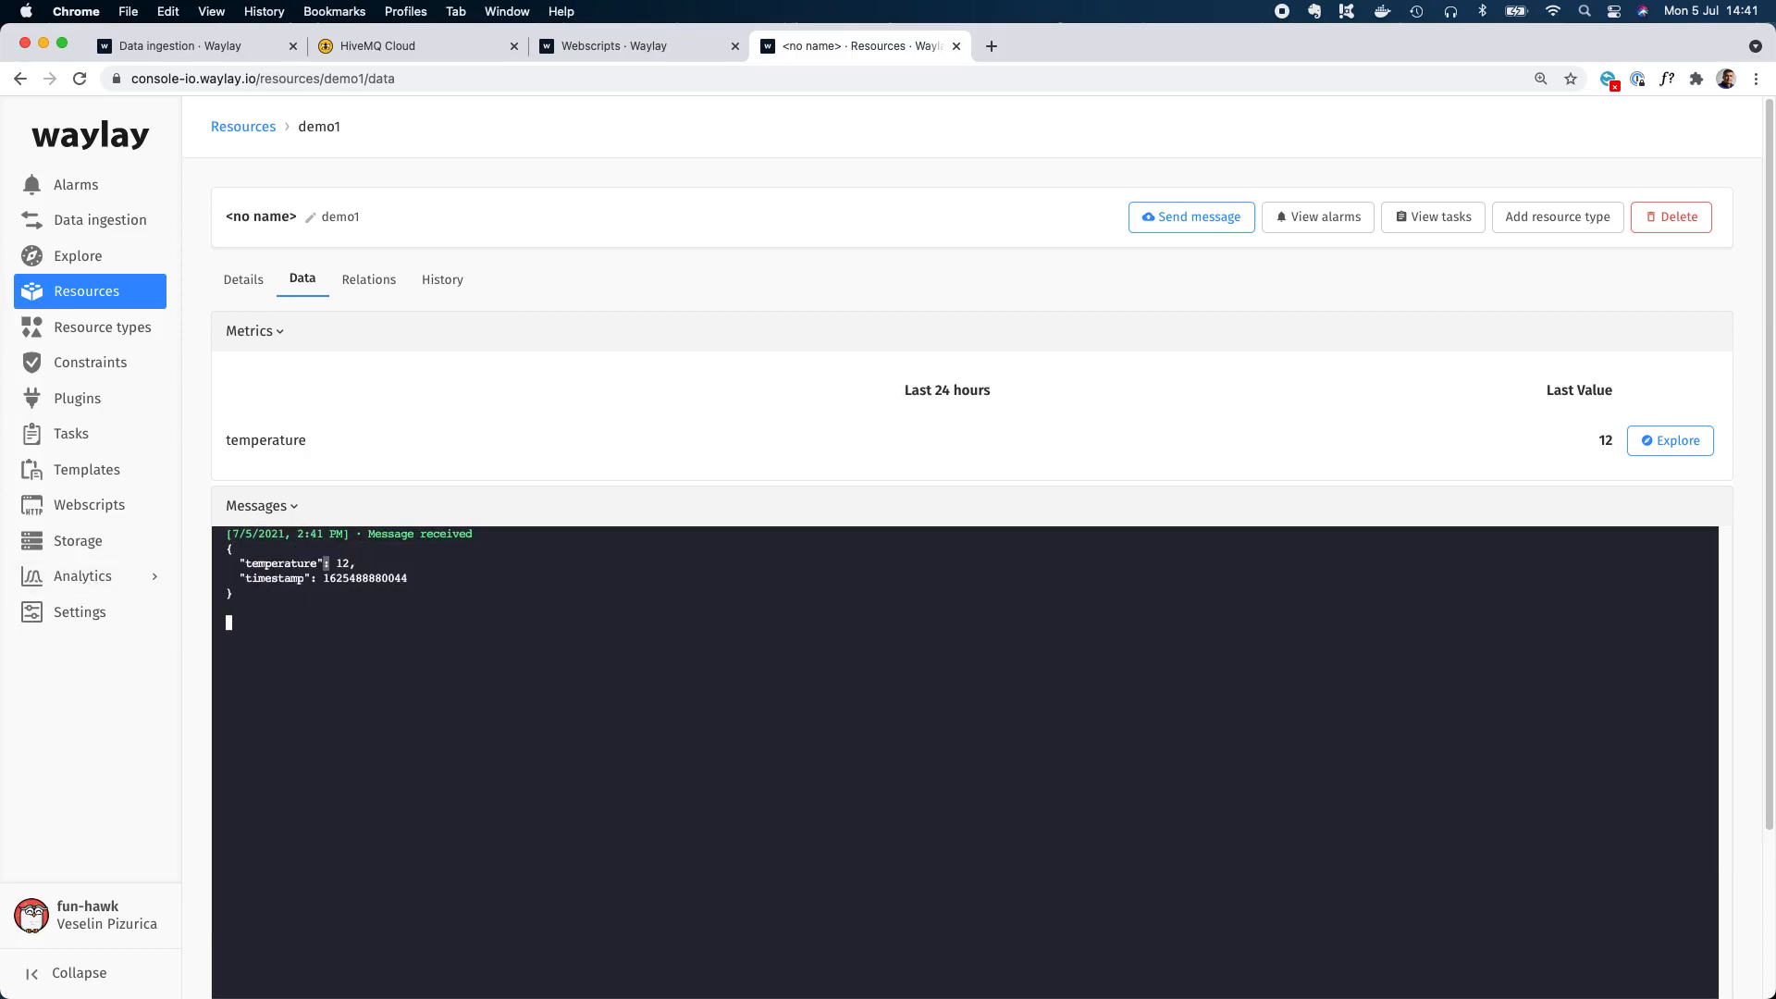
In MQTT Explorer, set the JSON payload's temperature to 15, publish it to the trigger topic, and return to the demo1 data in the browser.
{"action": "key", "text": "super+Tab"}
{"action": "double_click", "coordinate": [1100, 699]}
{"action": "type", "text": "15"}
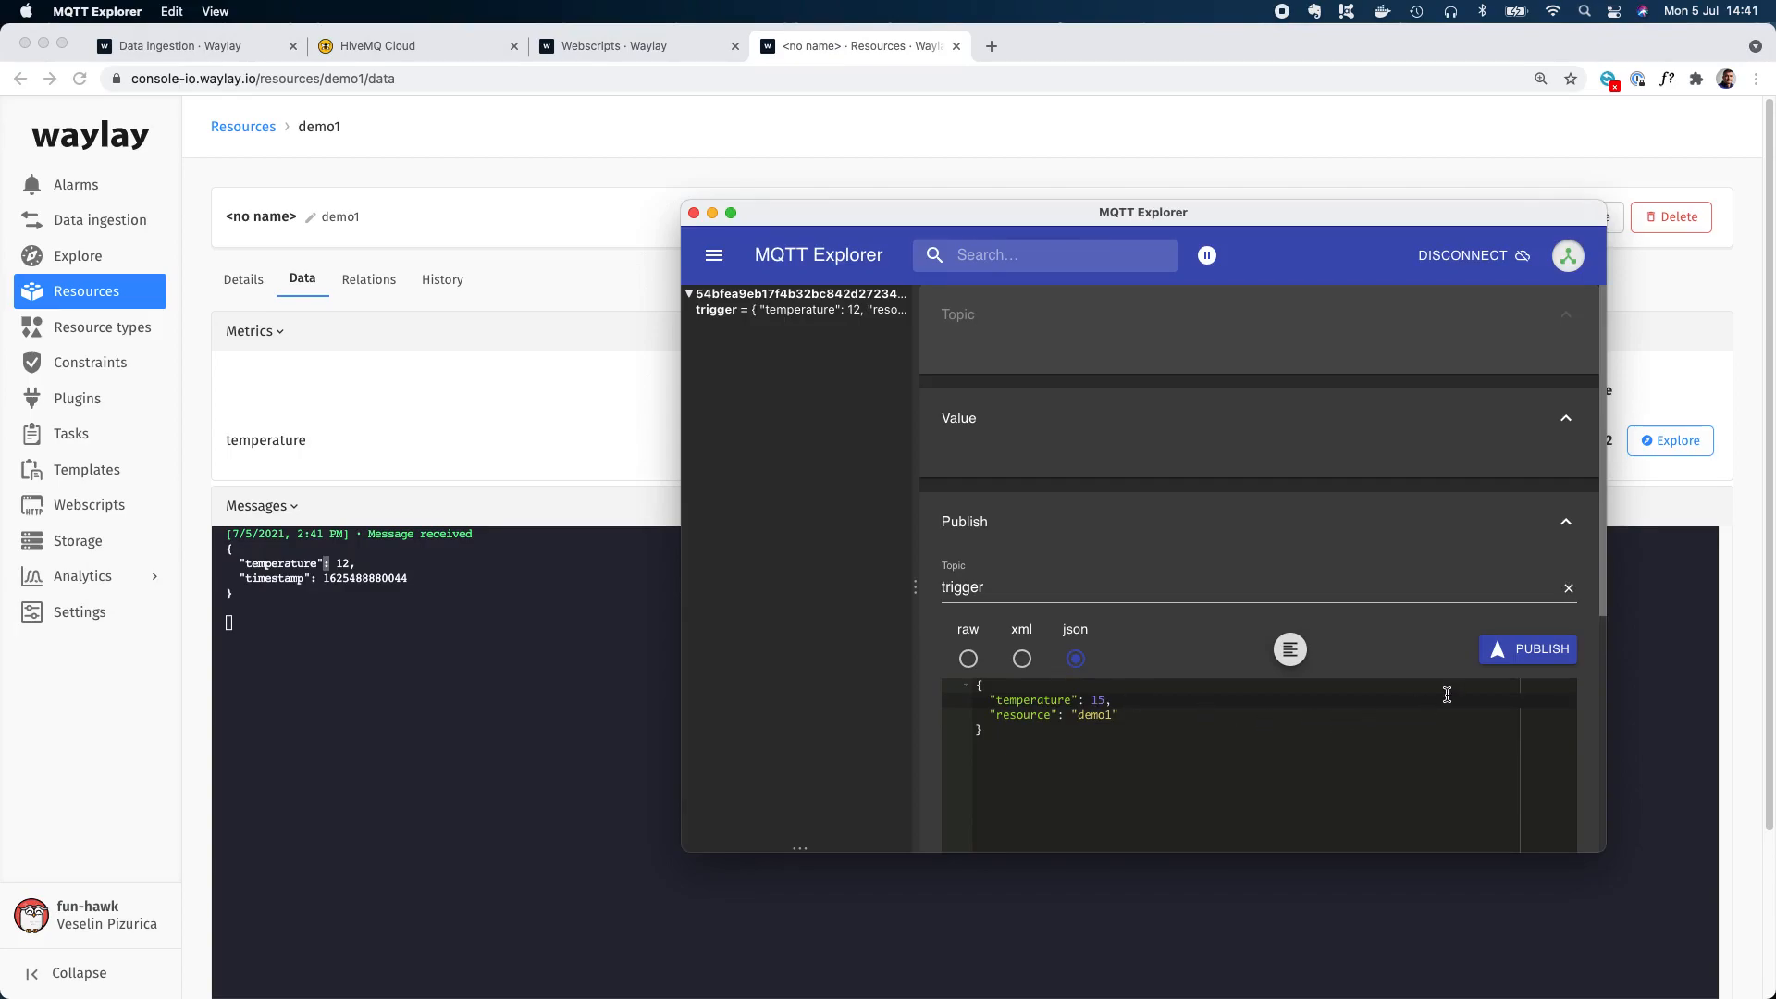
{"action": "left_click", "coordinate": [1533, 653]}
{"action": "left_click", "coordinate": [532, 710]}
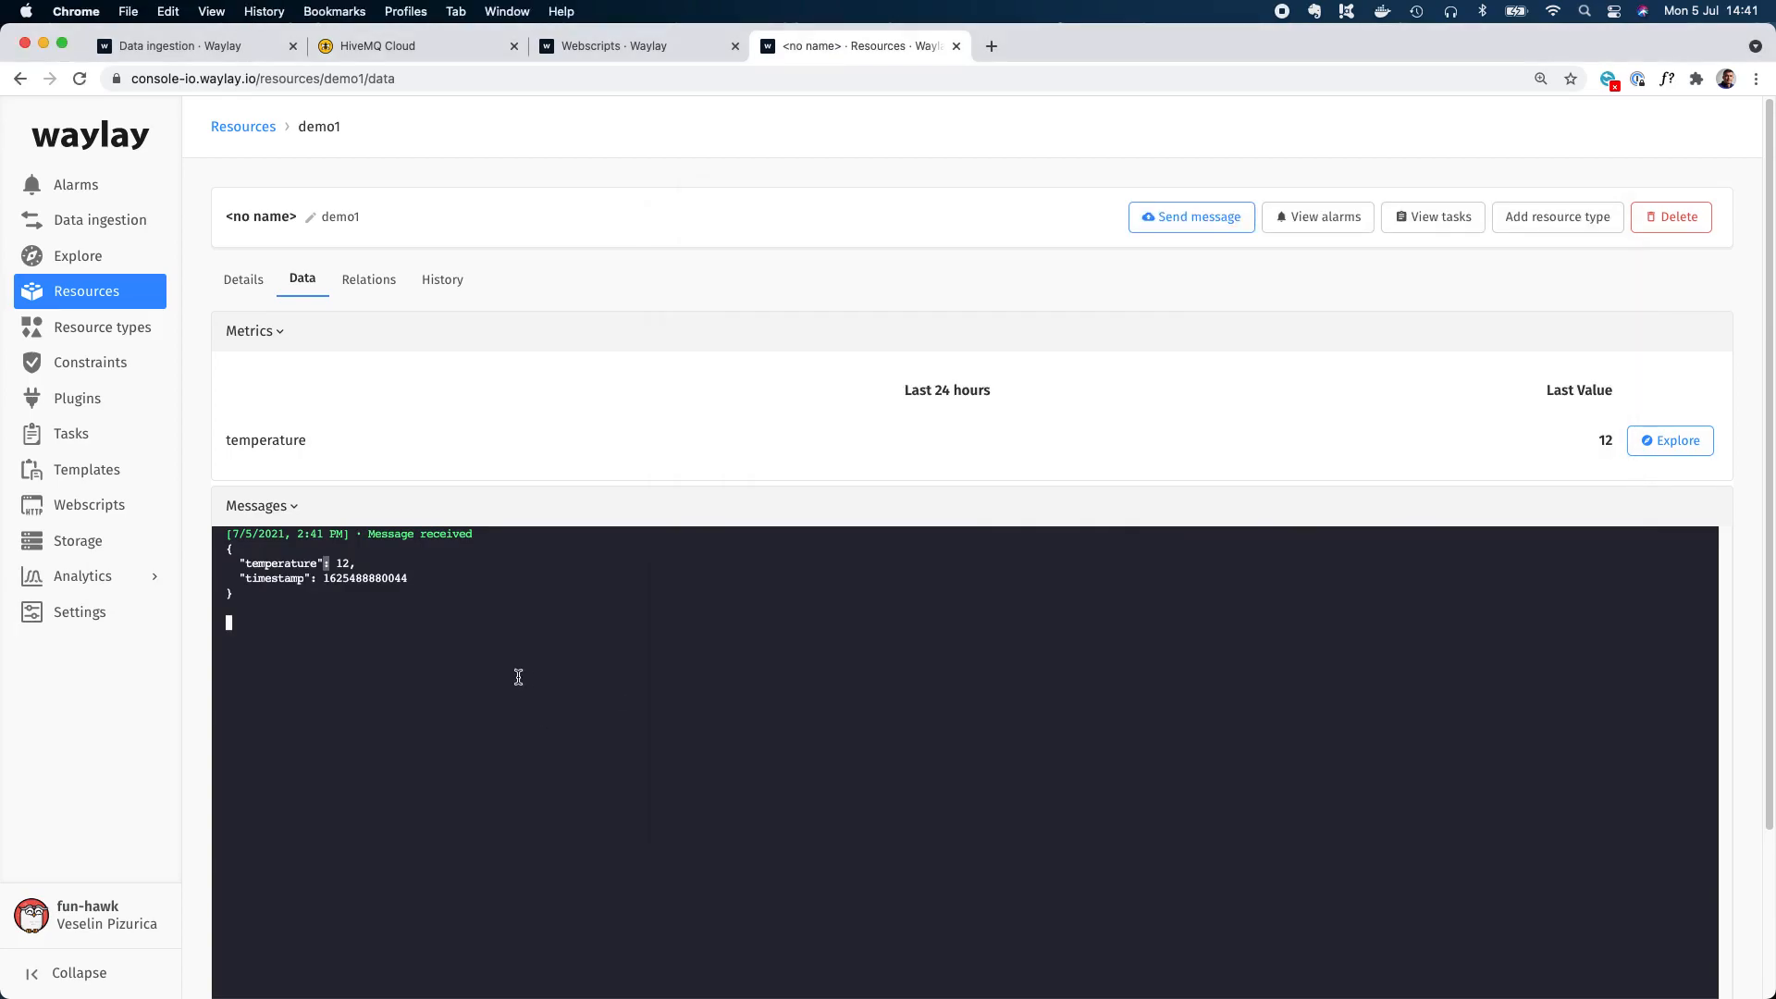
Open the MQTT Broker for demo integration and review its configuration, including the converter and webscript options.
{"action": "left_click", "coordinate": [1671, 441]}
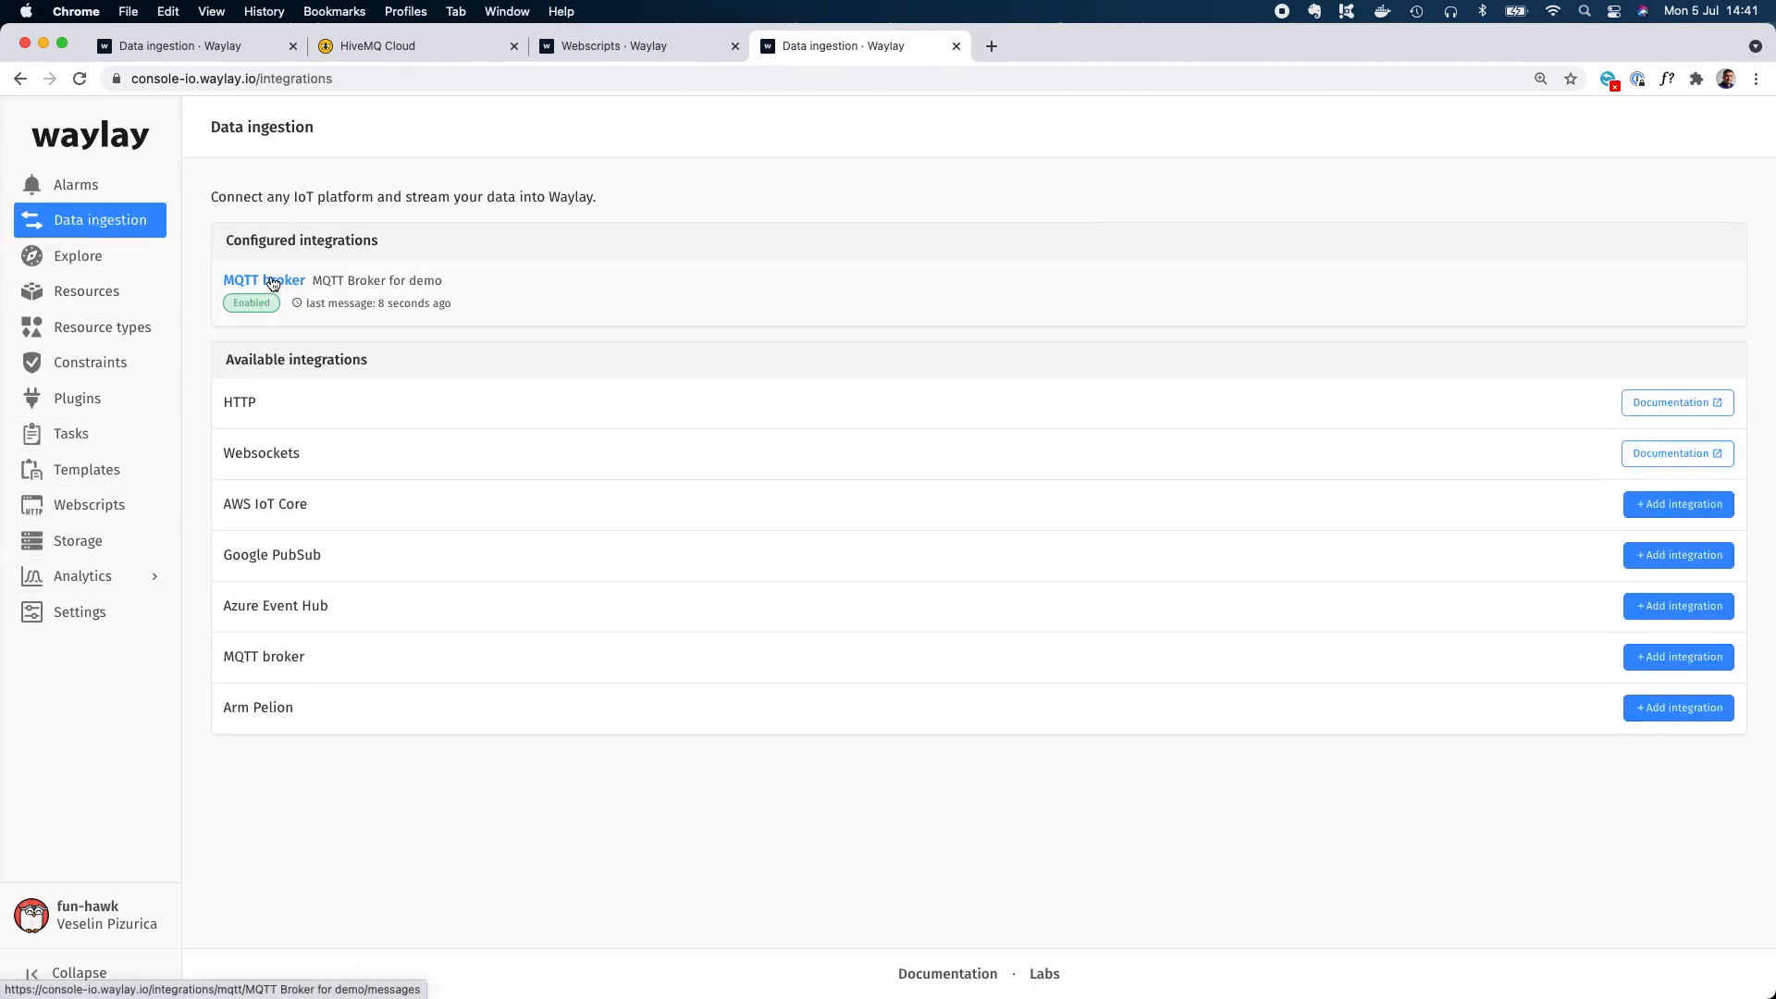
{"action": "left_click", "coordinate": [273, 279]}
{"action": "left_click", "coordinate": [328, 329]}
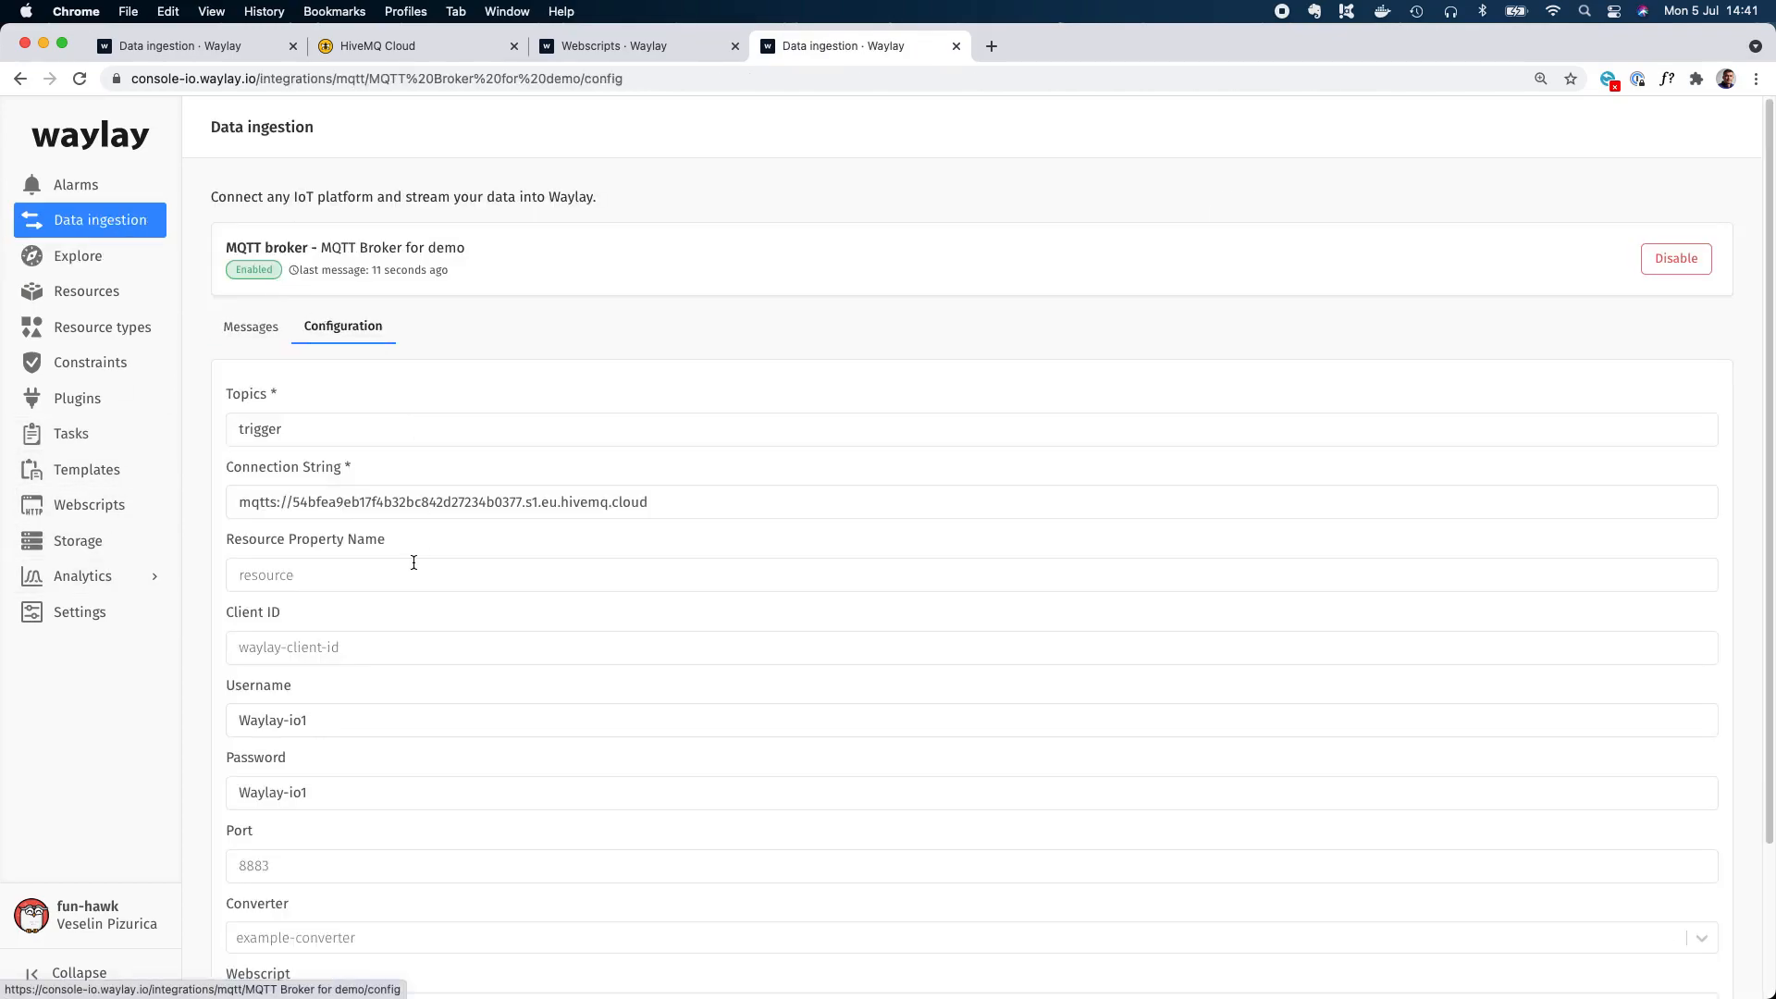
{"action": "scroll", "coordinate": [413, 564], "scroll_direction": "down", "scroll_amount": 3}
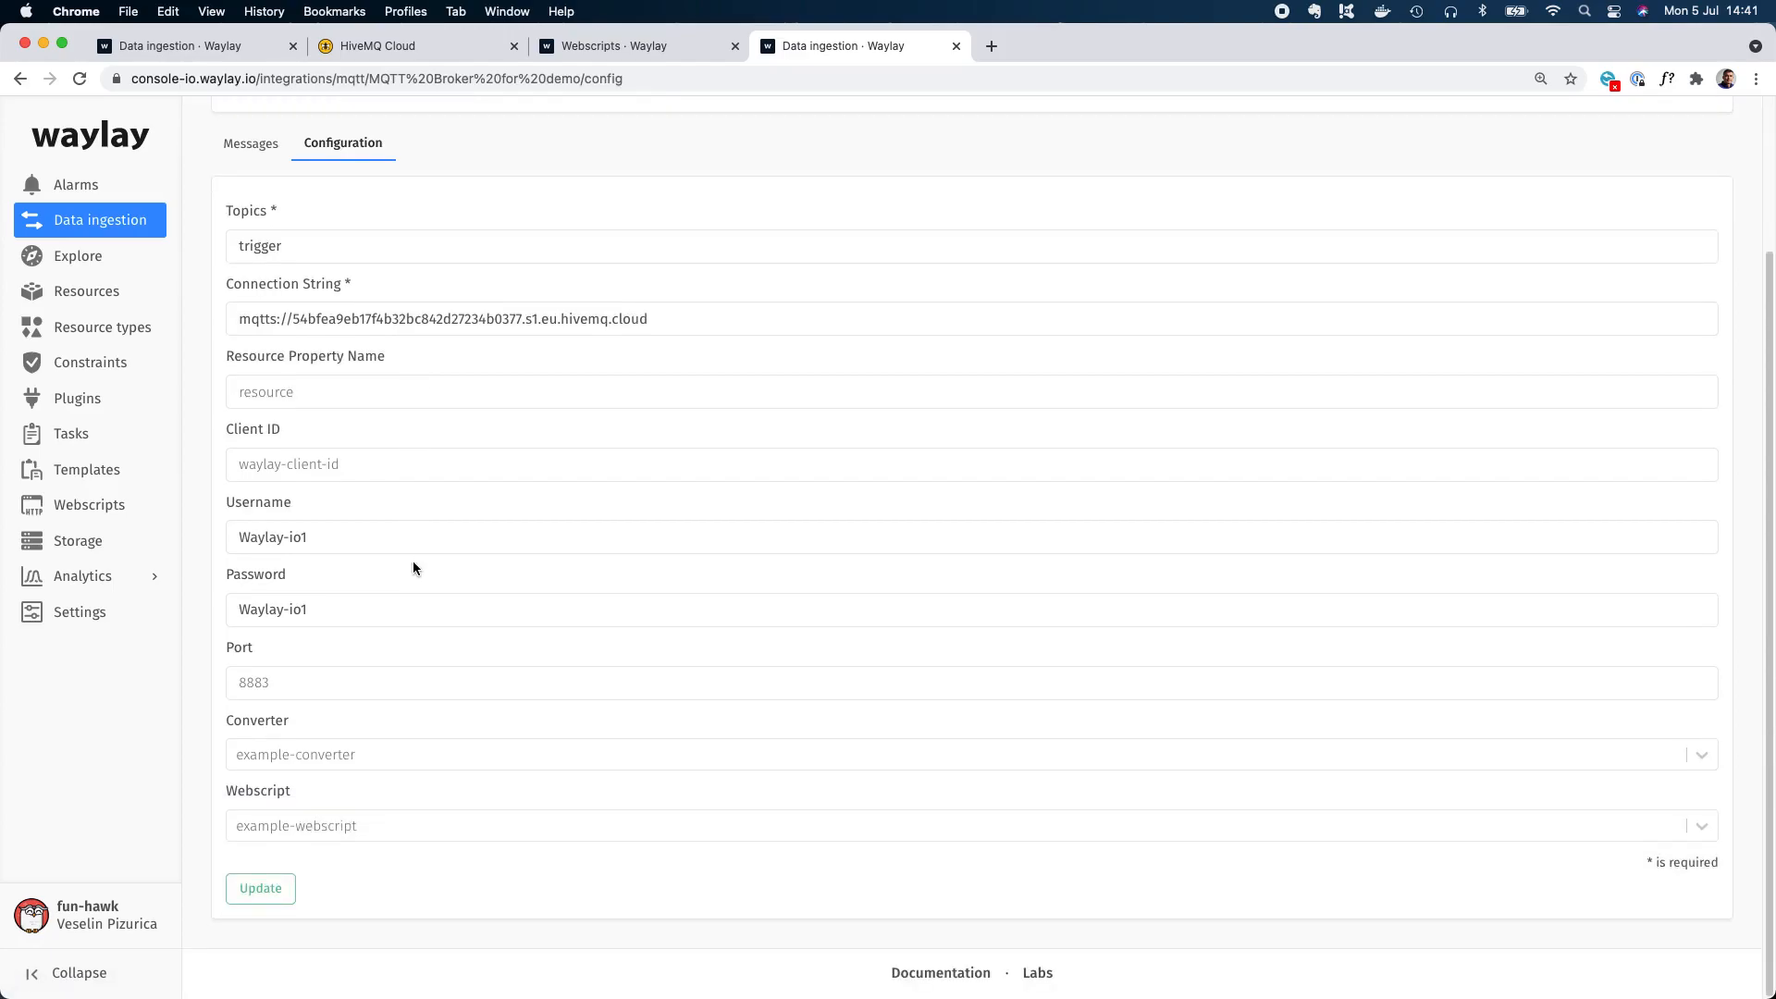
{"action": "left_click", "coordinate": [97, 227]}
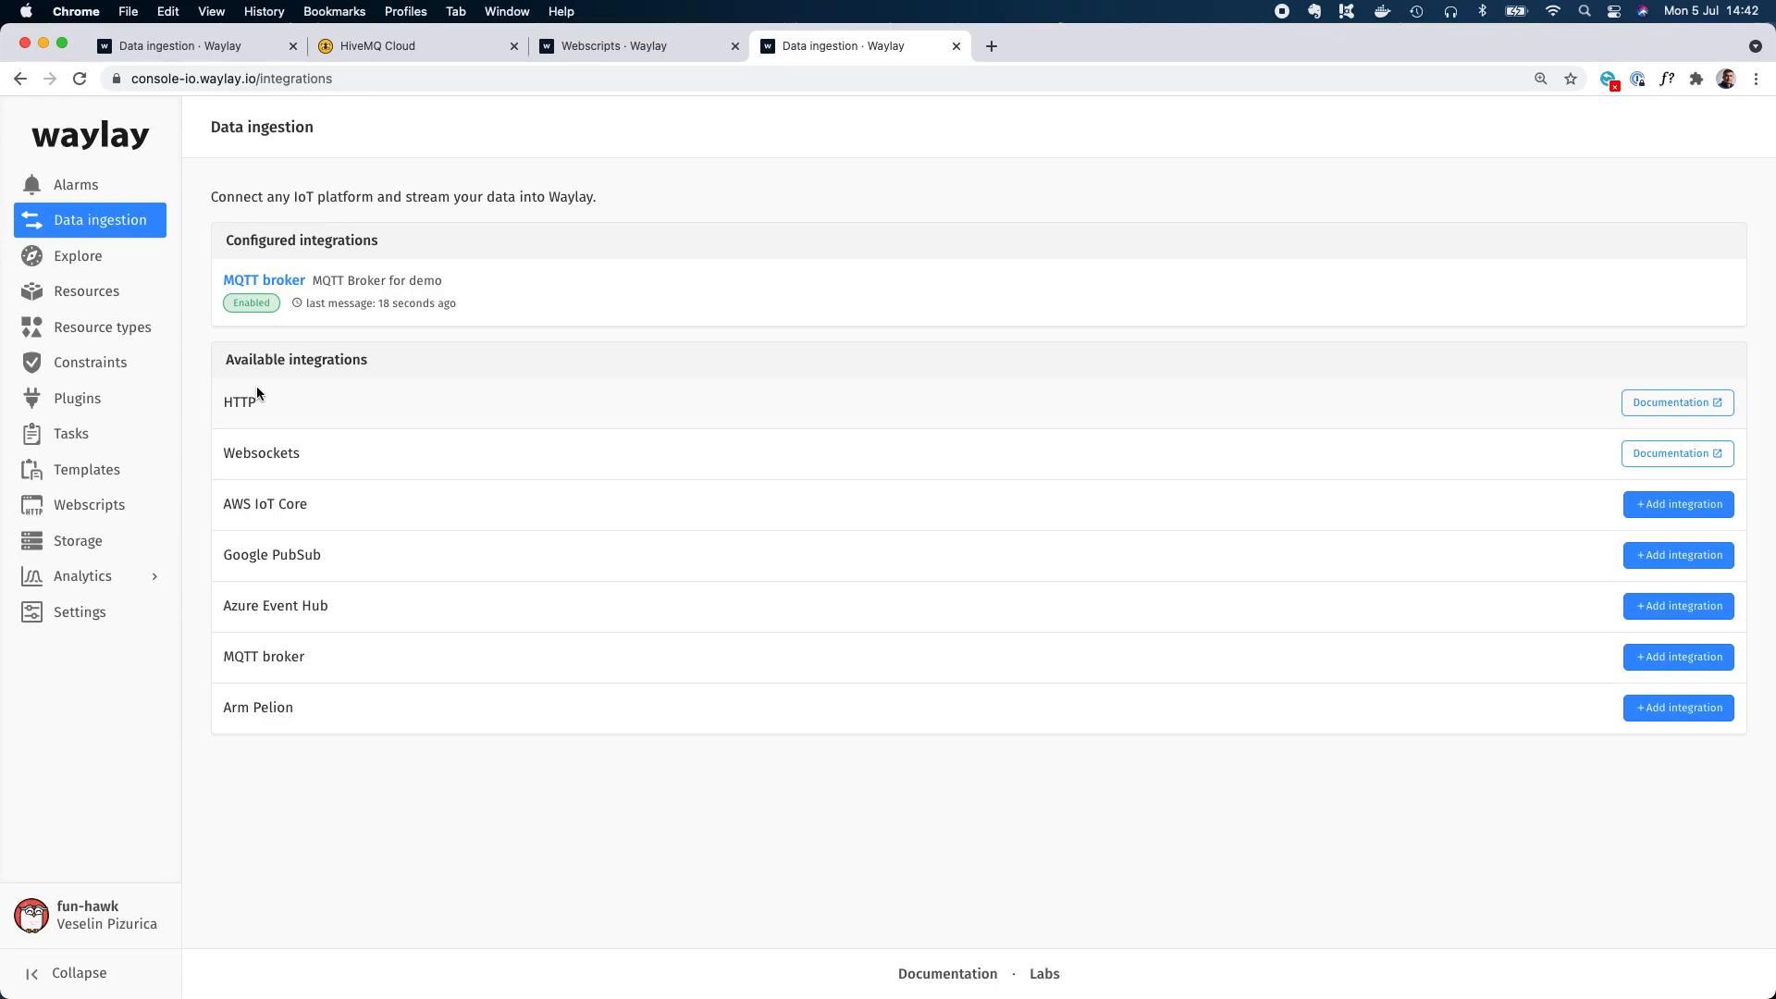
Check the webscripts and active alarms, then open the test webscript and examine the sample message body in its comment.
{"action": "left_click", "coordinate": [109, 514]}
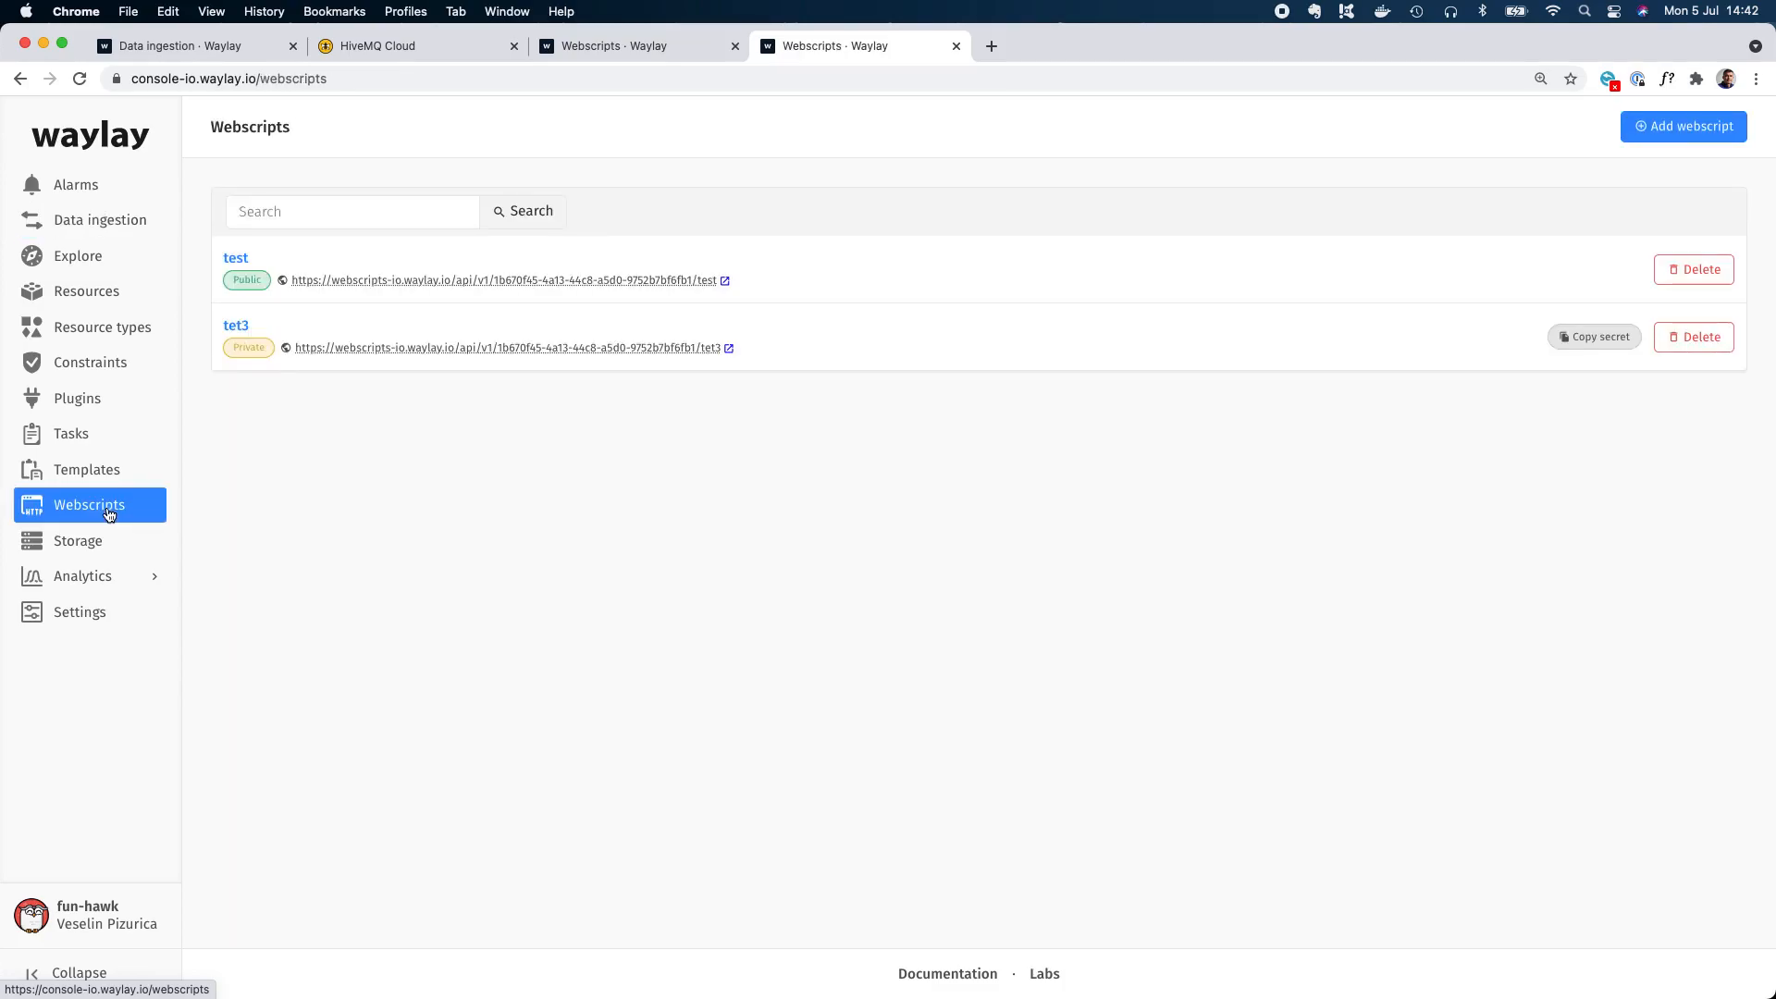
{"action": "left_click", "coordinate": [48, 167]}
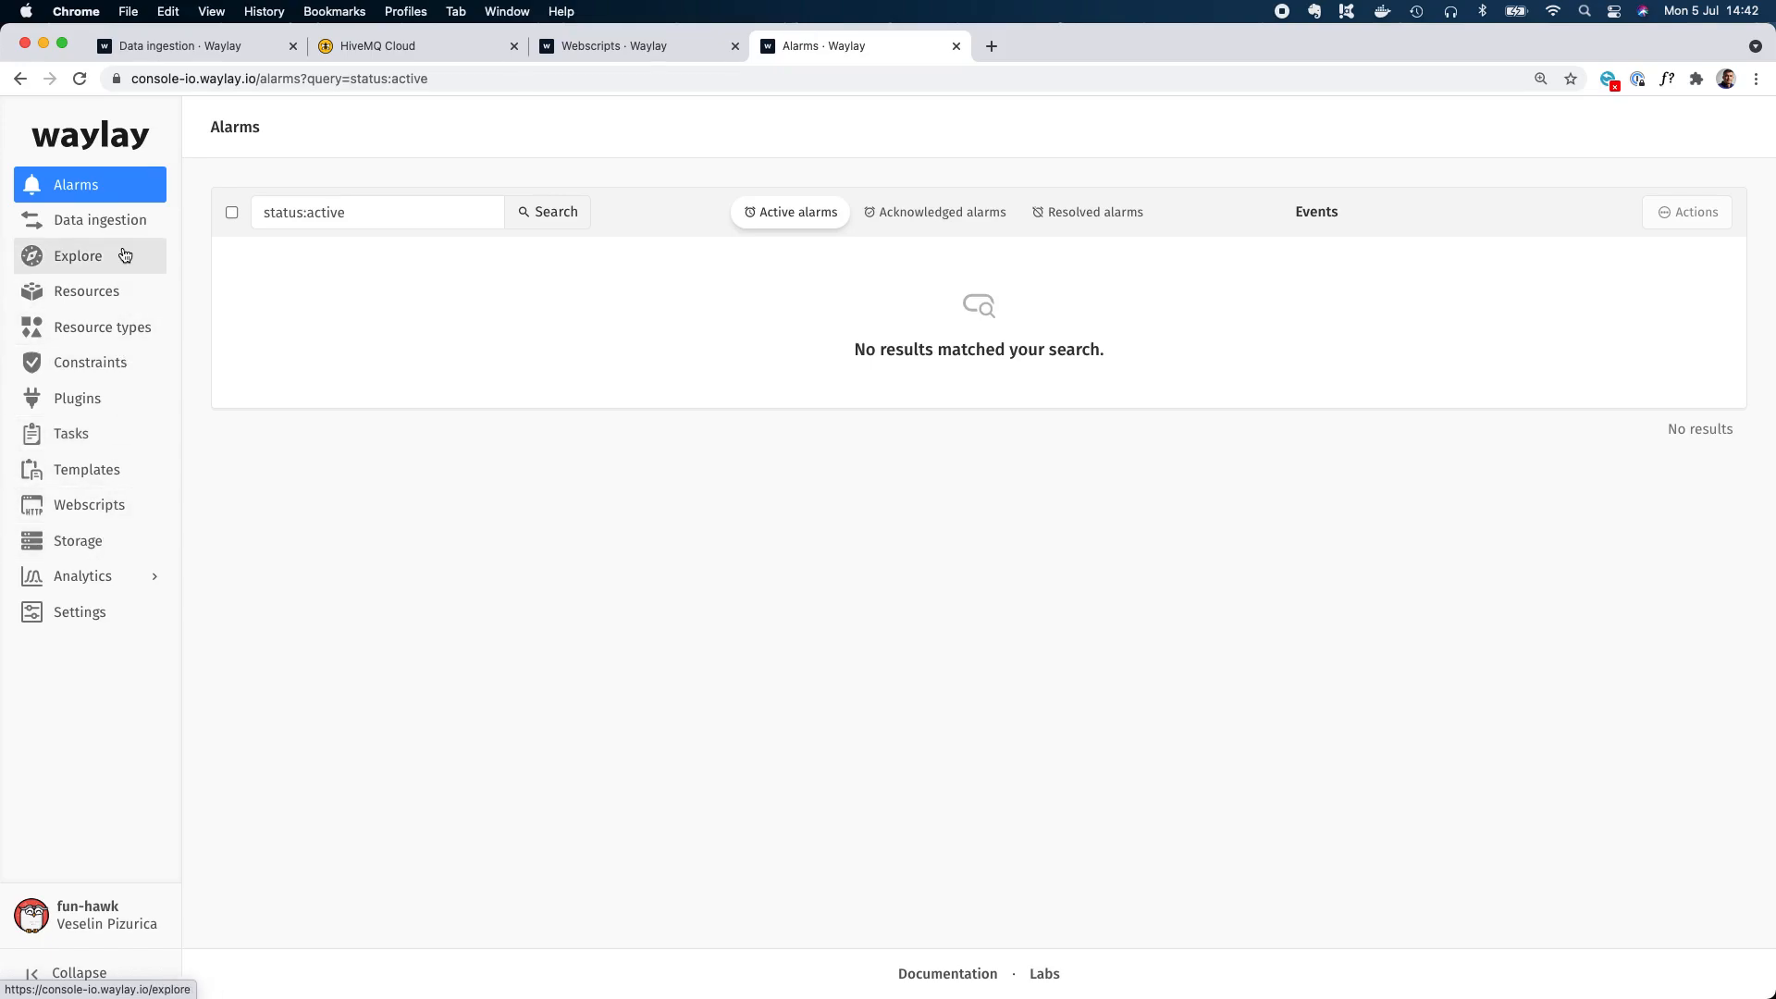
{"action": "left_click", "coordinate": [106, 508]}
{"action": "left_click", "coordinate": [236, 259]}
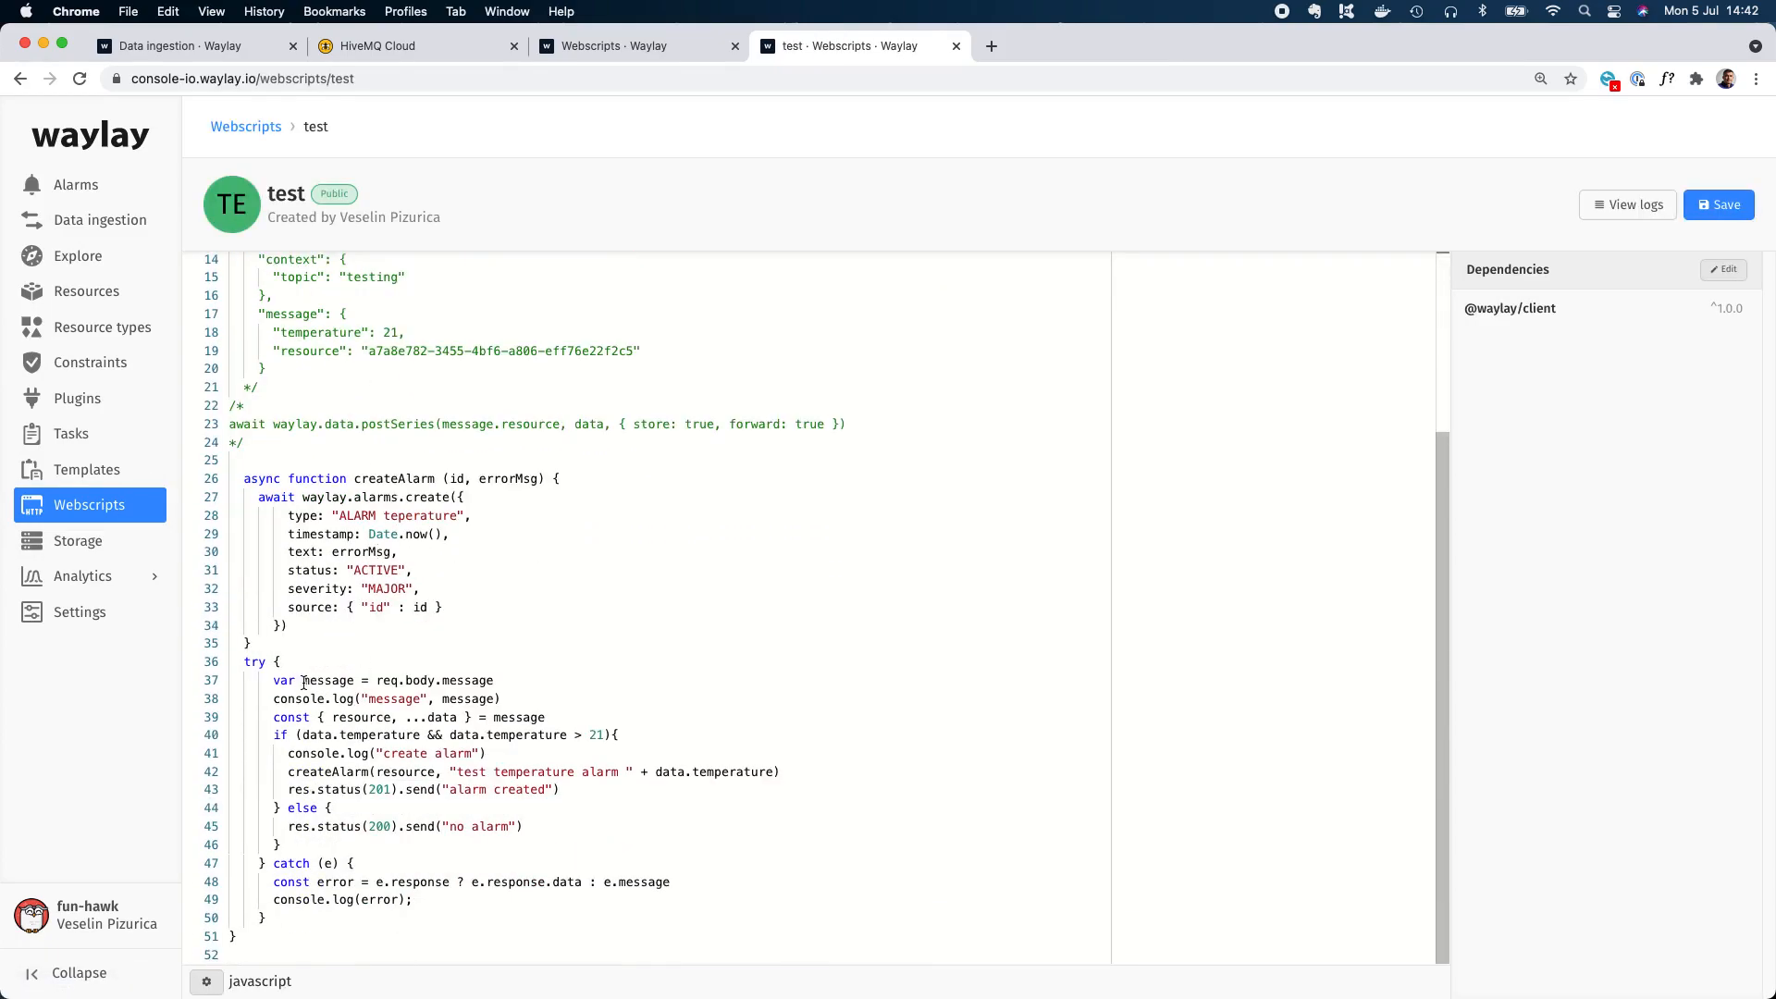
{"action": "scroll", "coordinate": [327, 438], "scroll_direction": "up", "scroll_amount": 3}
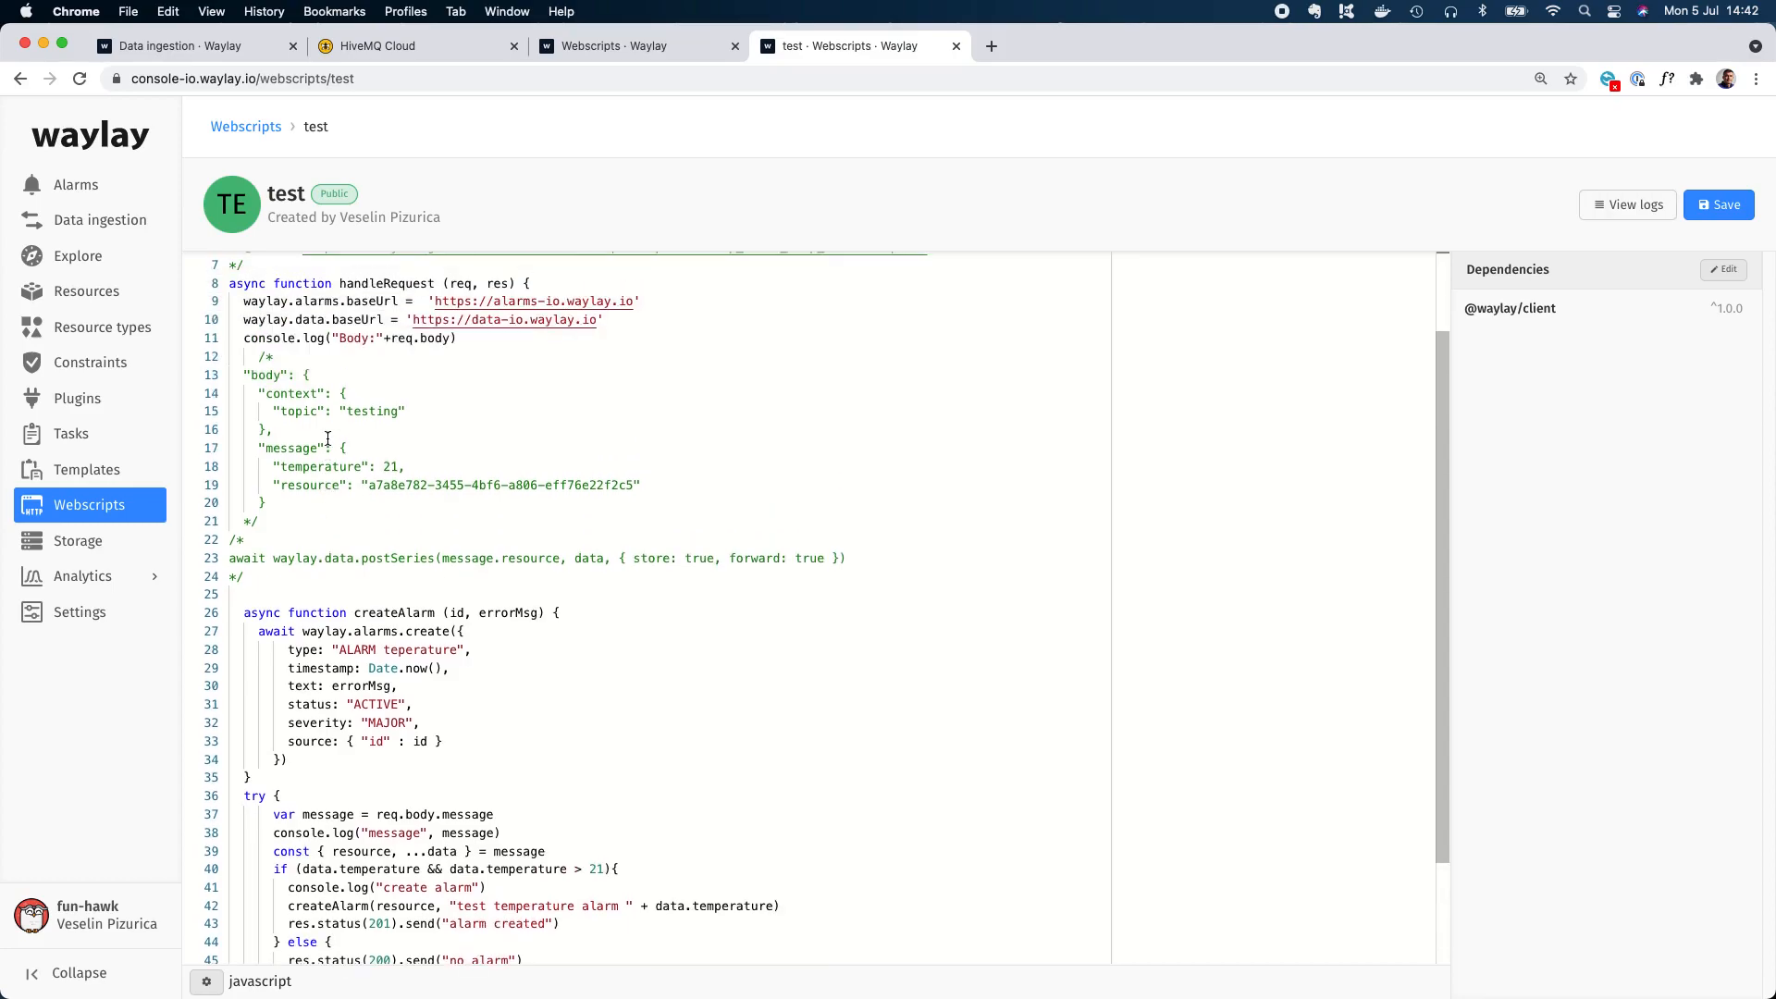
{"action": "left_click_drag", "start_coordinate": [282, 502], "coordinate": [228, 396]}
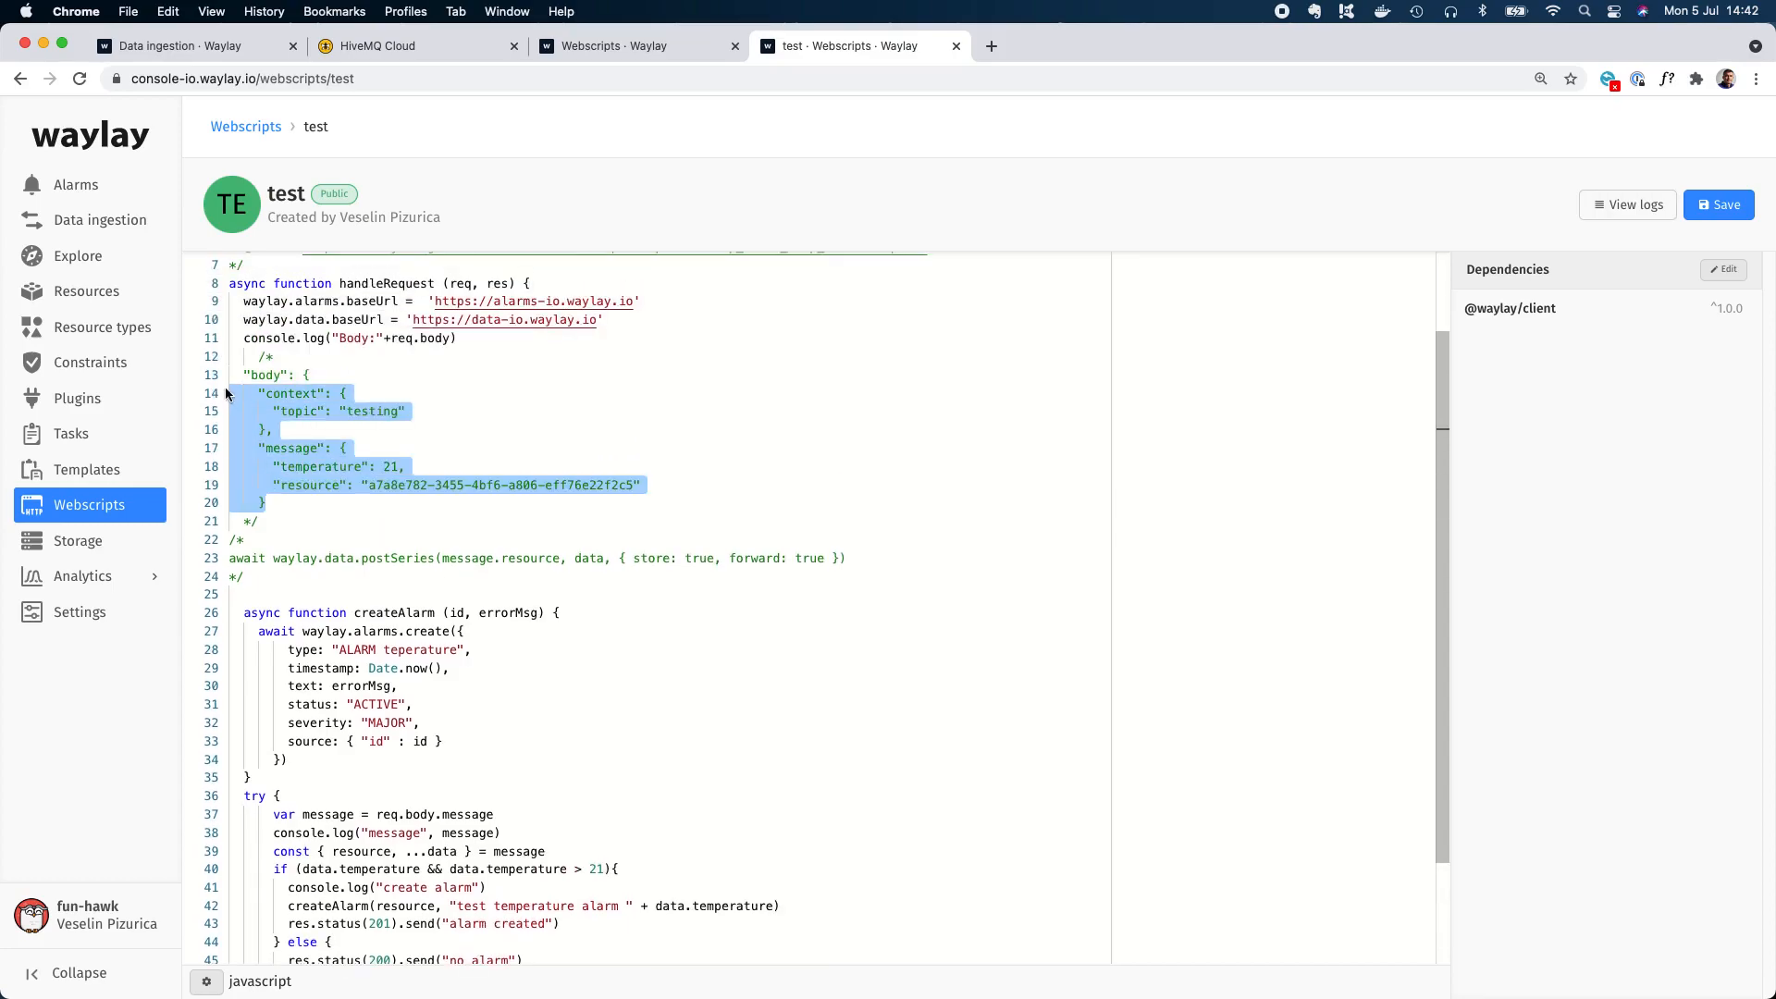
{"action": "scroll", "coordinate": [375, 493], "scroll_direction": "down", "scroll_amount": 3}
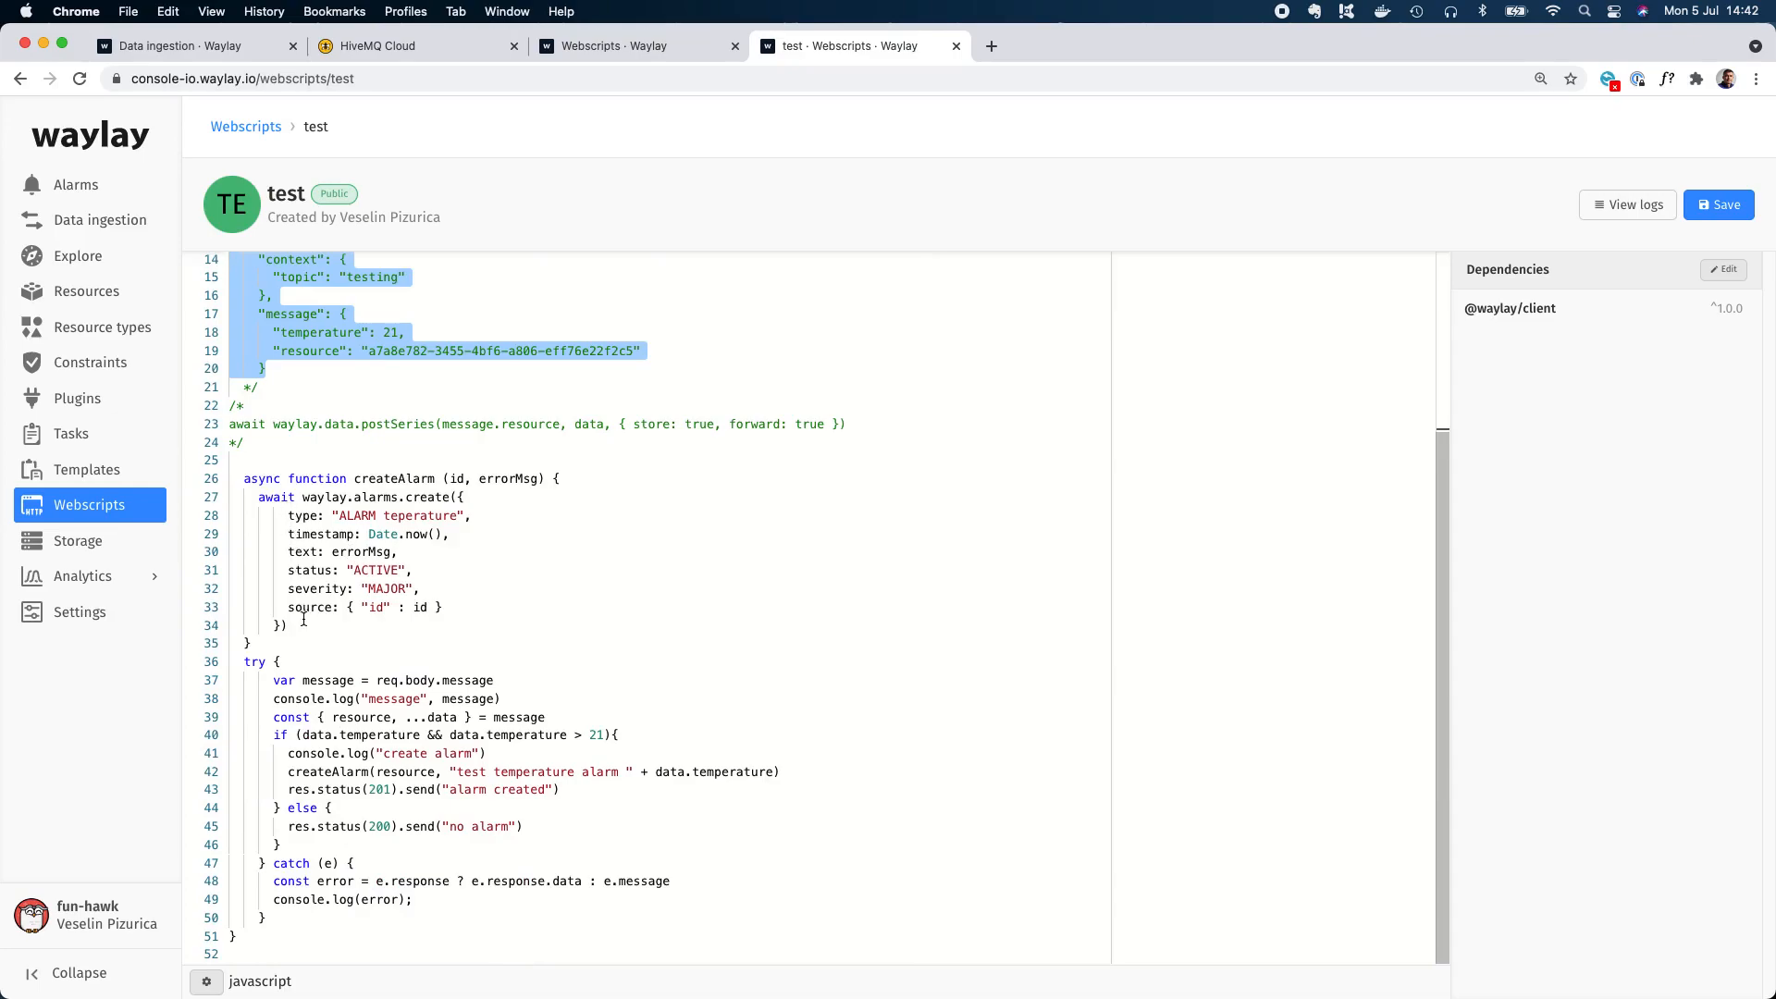
Examine how the test webscript extracts the resource and data, checks the temperature threshold, and creates an alarm.
{"action": "left_click_drag", "start_coordinate": [273, 717], "coordinate": [575, 718]}
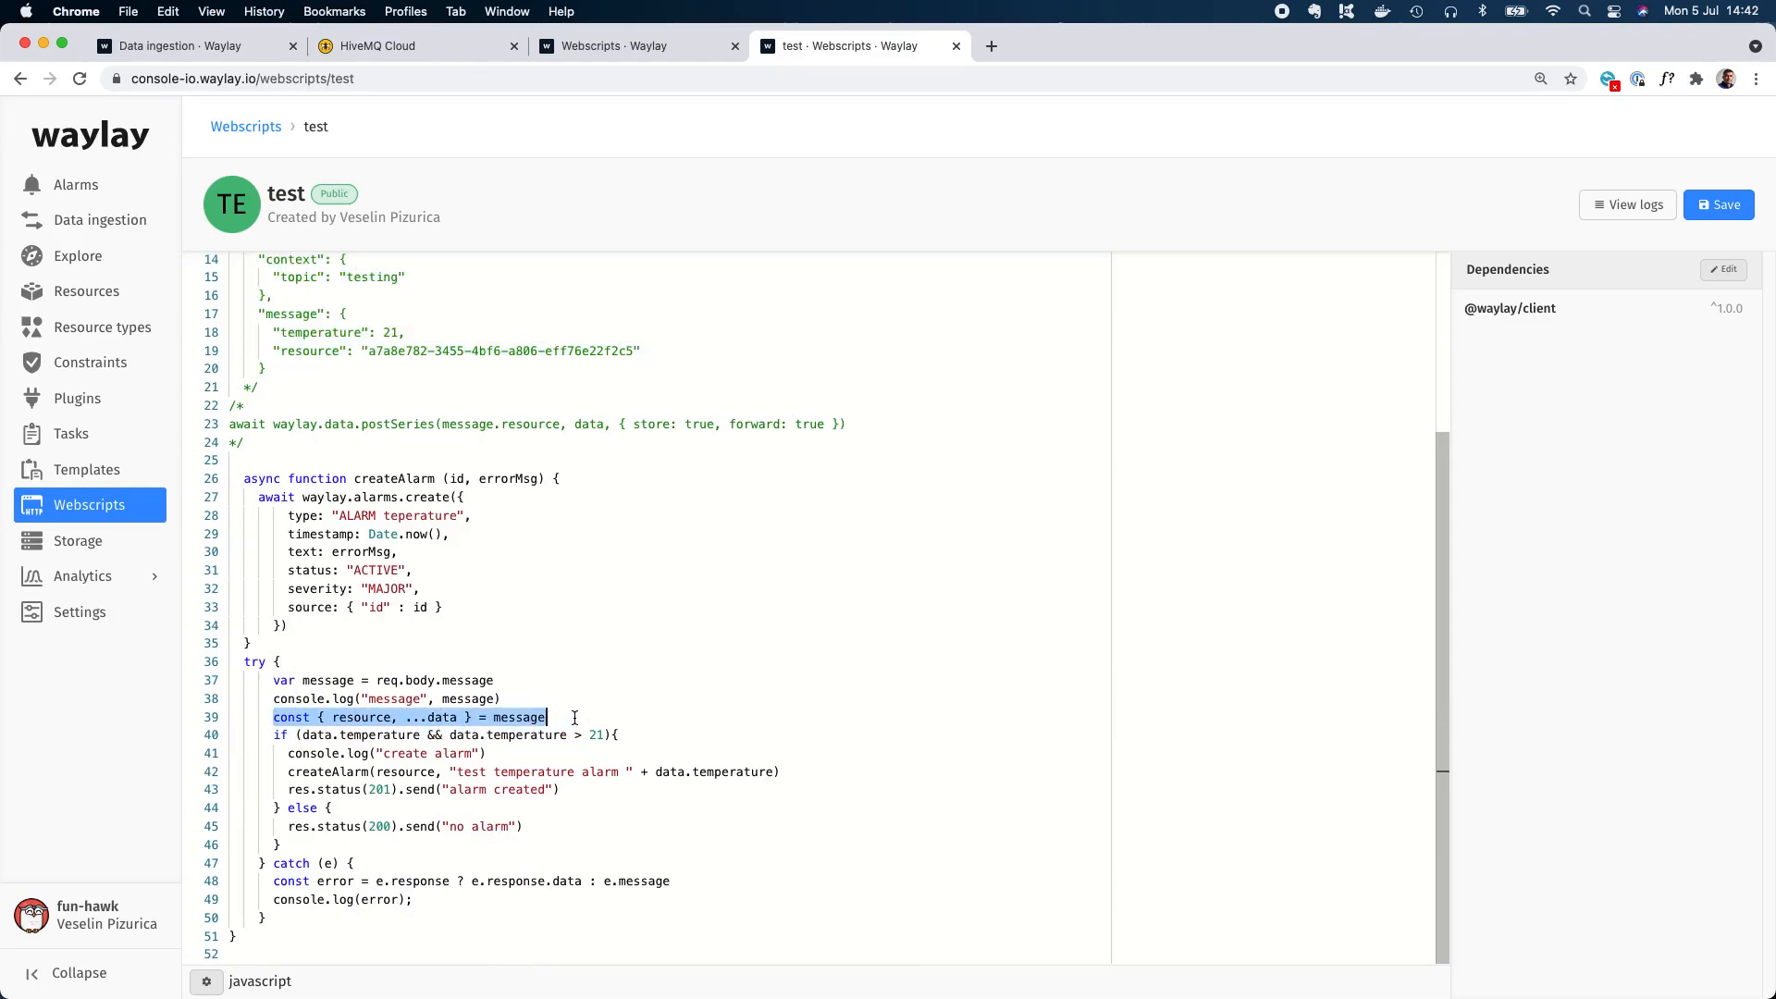
{"action": "double_click", "coordinate": [361, 718]}
{"action": "double_click", "coordinate": [443, 719]}
{"action": "left_click_drag", "start_coordinate": [603, 736], "coordinate": [303, 738]}
{"action": "left_click_drag", "start_coordinate": [787, 774], "coordinate": [287, 773]}
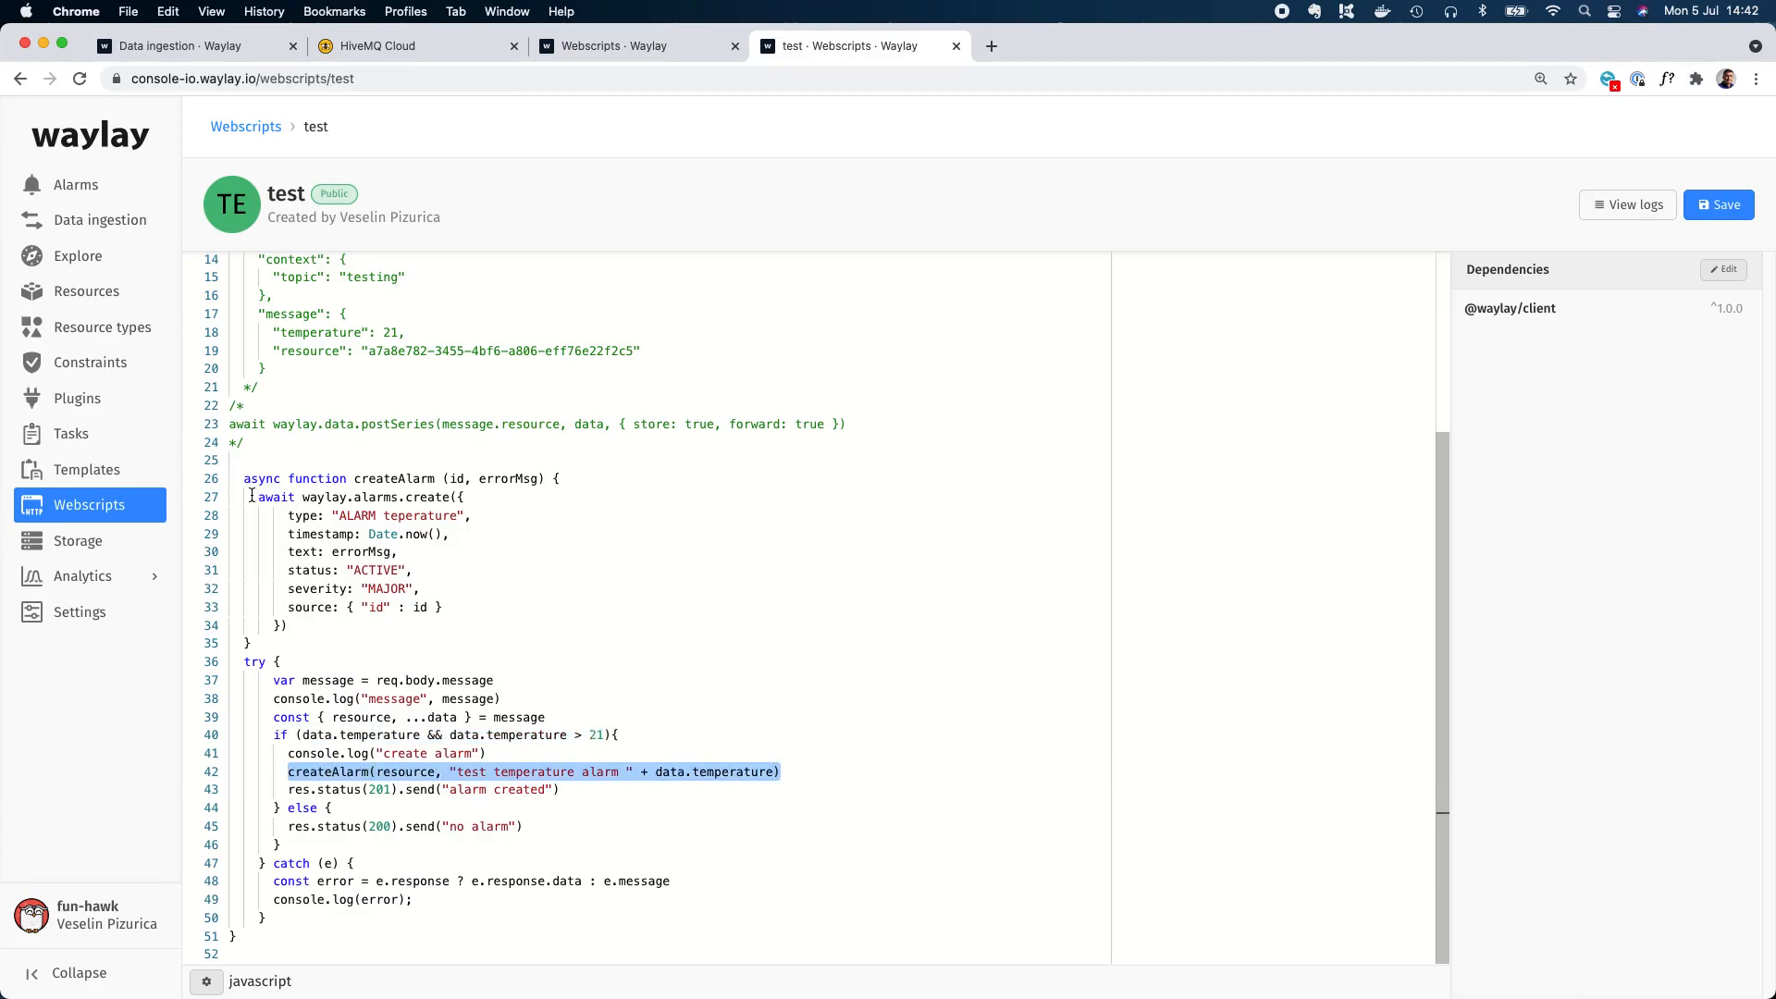
{"action": "left_click_drag", "start_coordinate": [259, 497], "coordinate": [363, 626]}
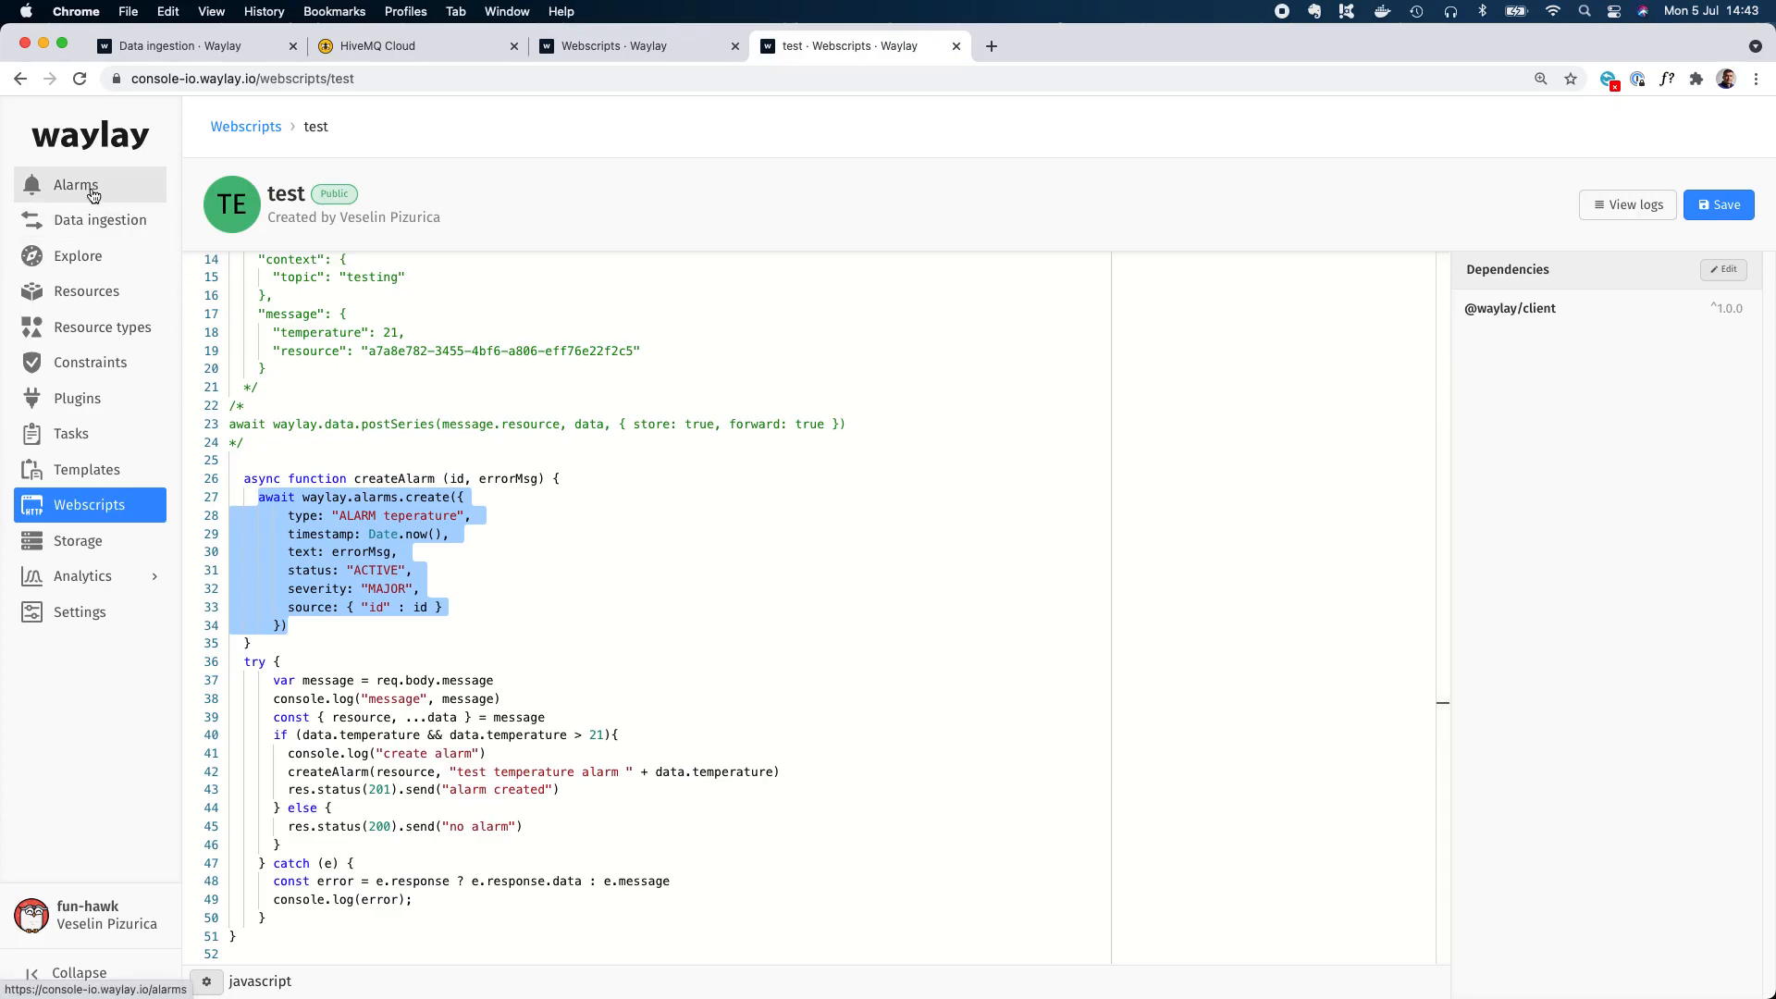
Assign the test webscript to the MQTT Broker for demo integration and update its configuration.
{"action": "left_click", "coordinate": [93, 222]}
{"action": "left_click", "coordinate": [346, 290]}
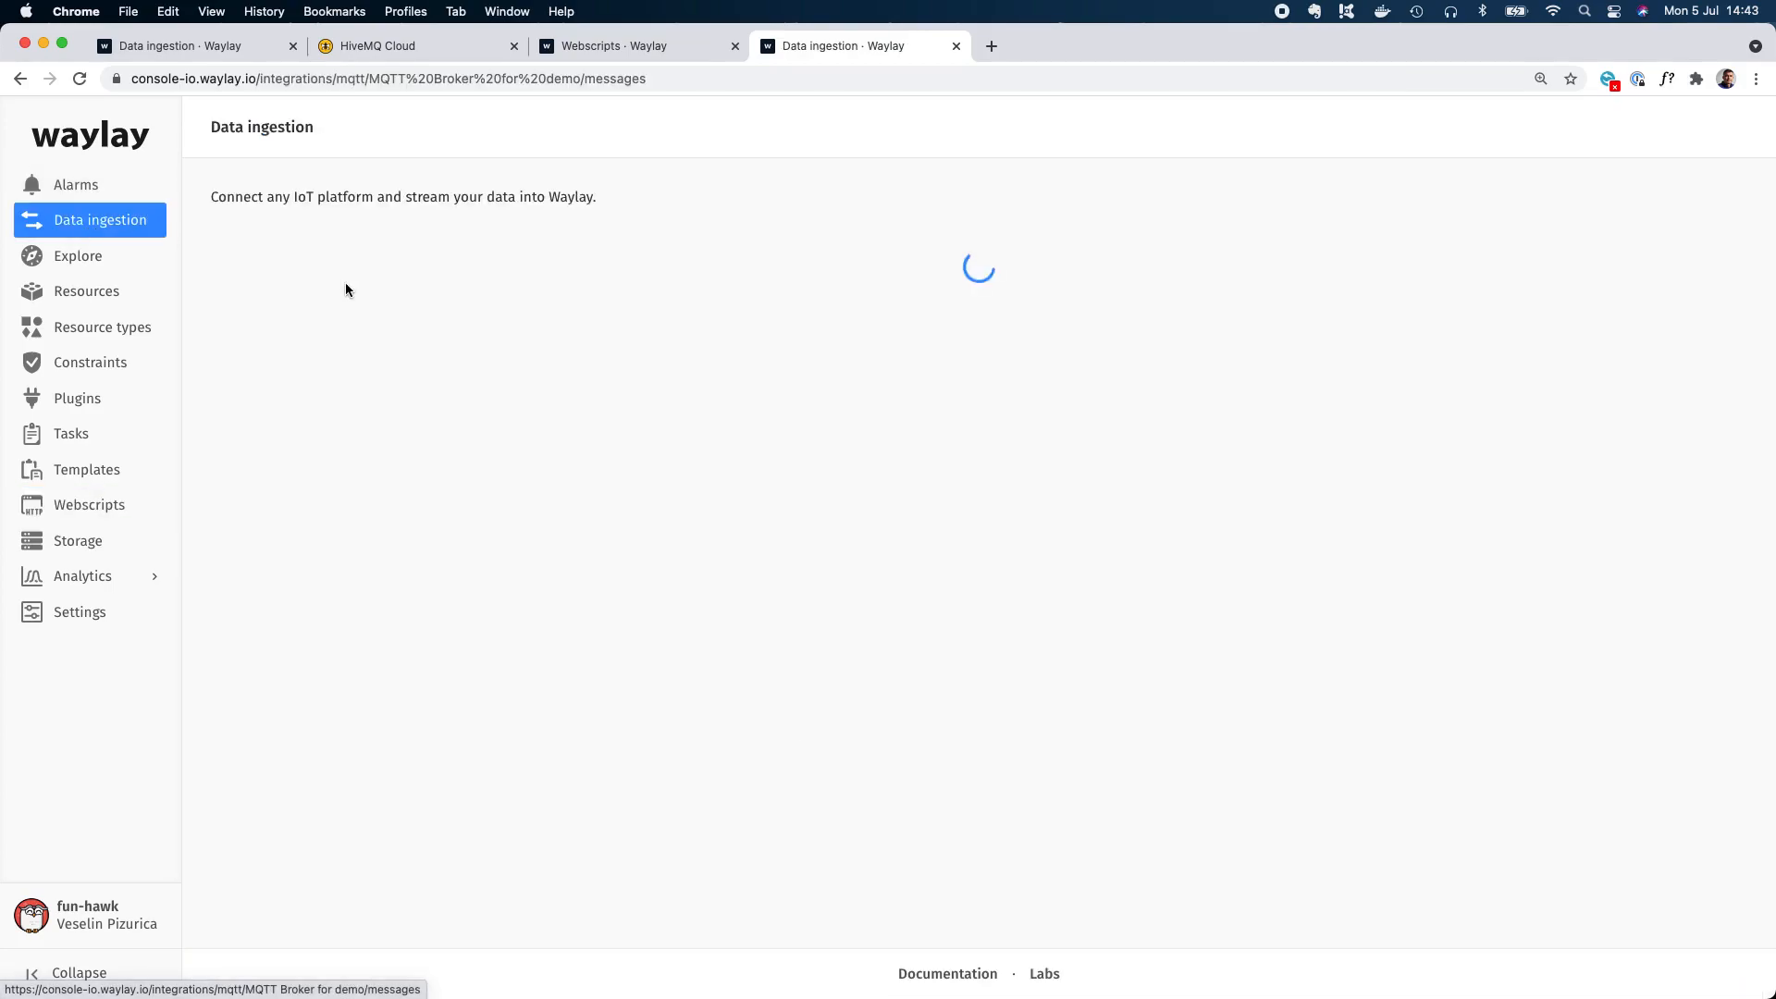
{"action": "left_click", "coordinate": [366, 326]}
{"action": "scroll", "coordinate": [375, 407], "scroll_direction": "down", "scroll_amount": 2}
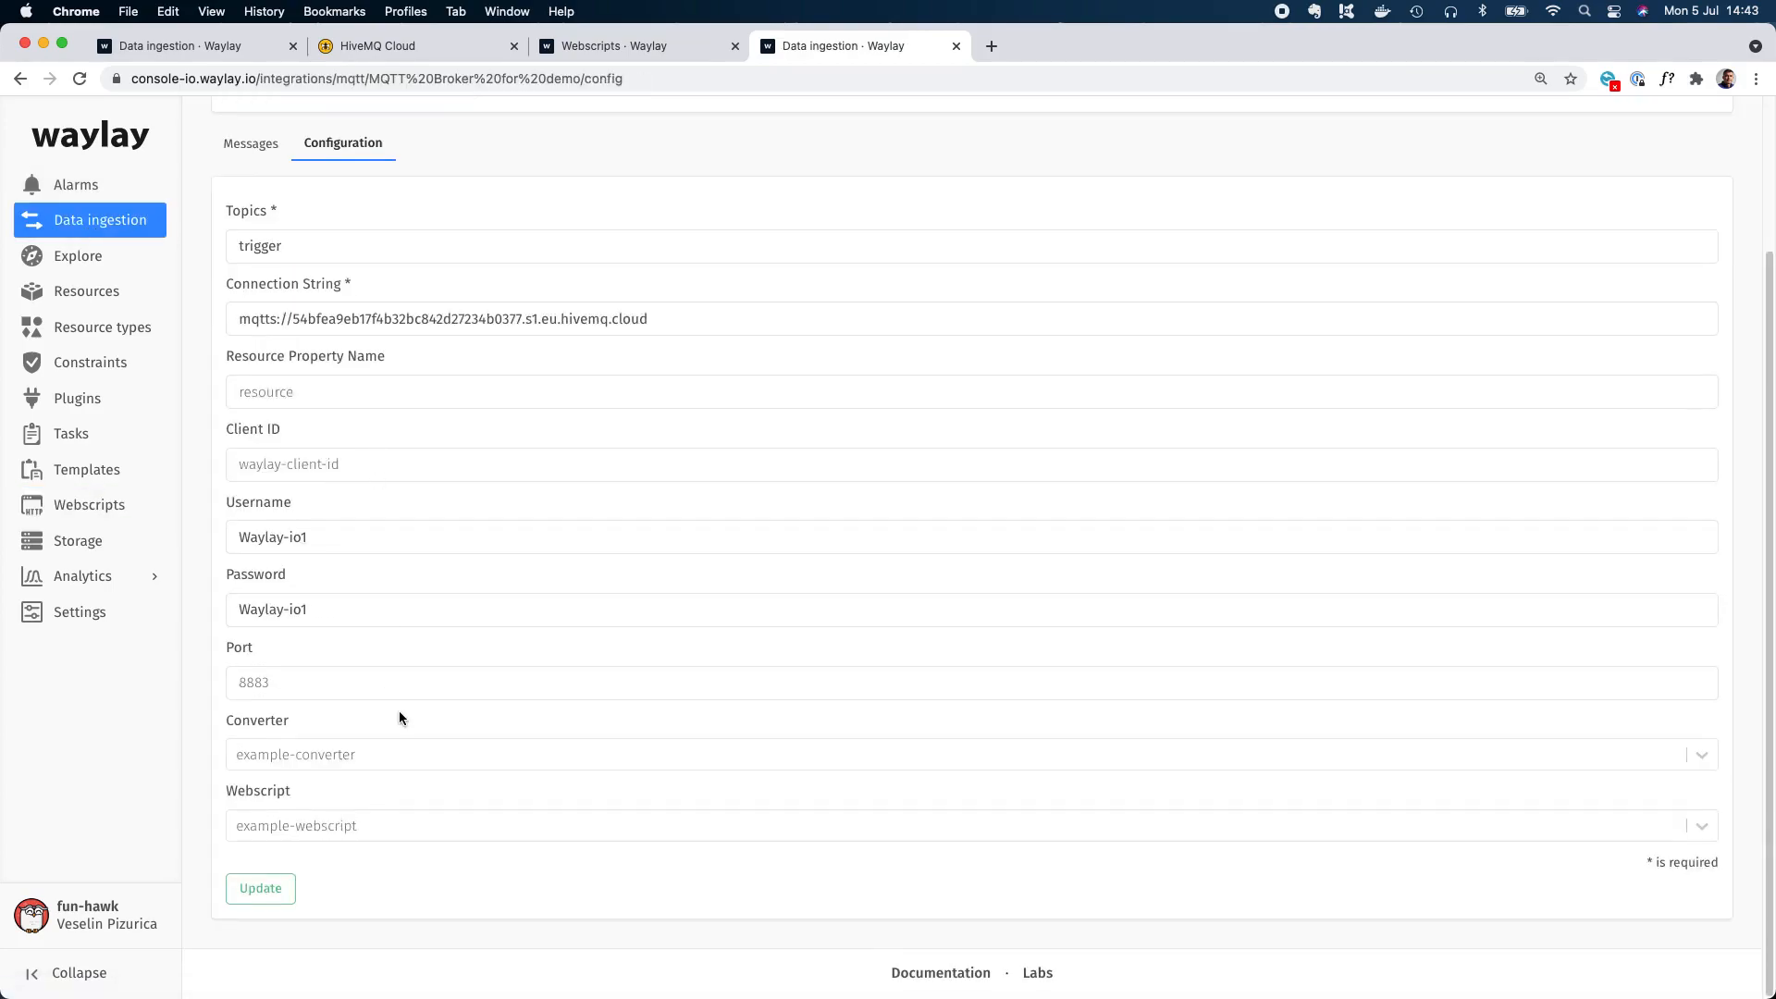
{"action": "left_click", "coordinate": [366, 827]}
{"action": "left_click", "coordinate": [294, 865]}
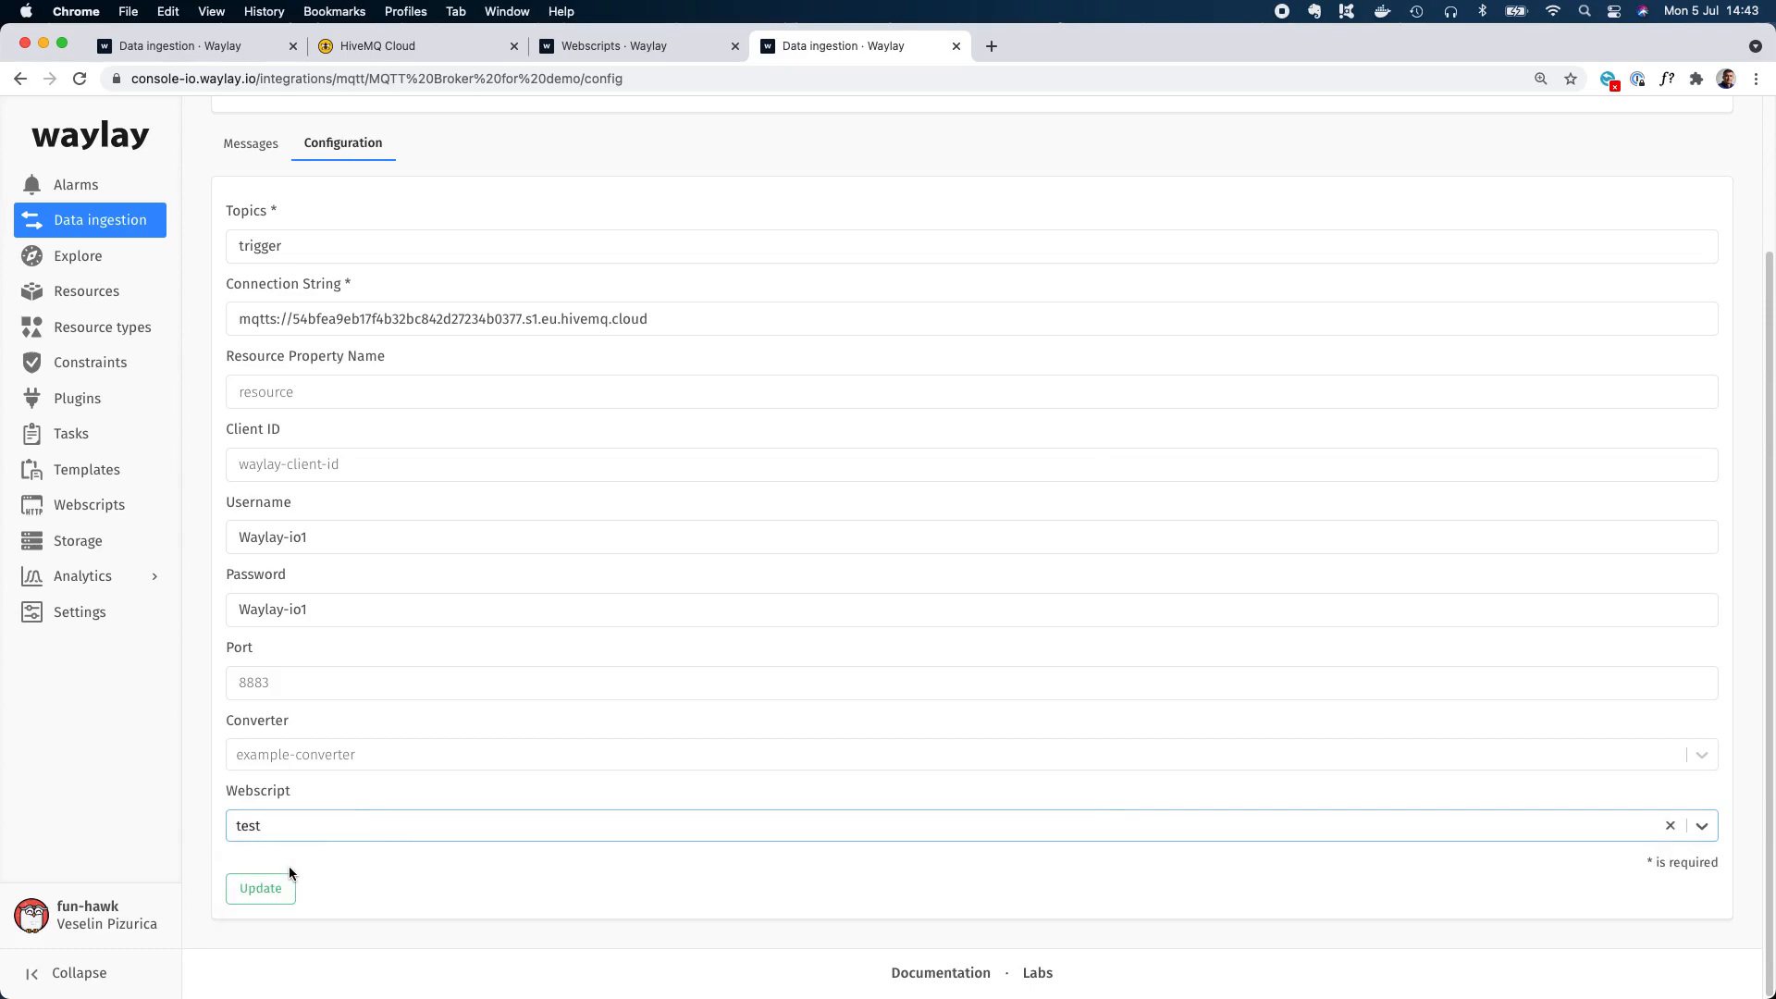
{"action": "left_click", "coordinate": [259, 888]}
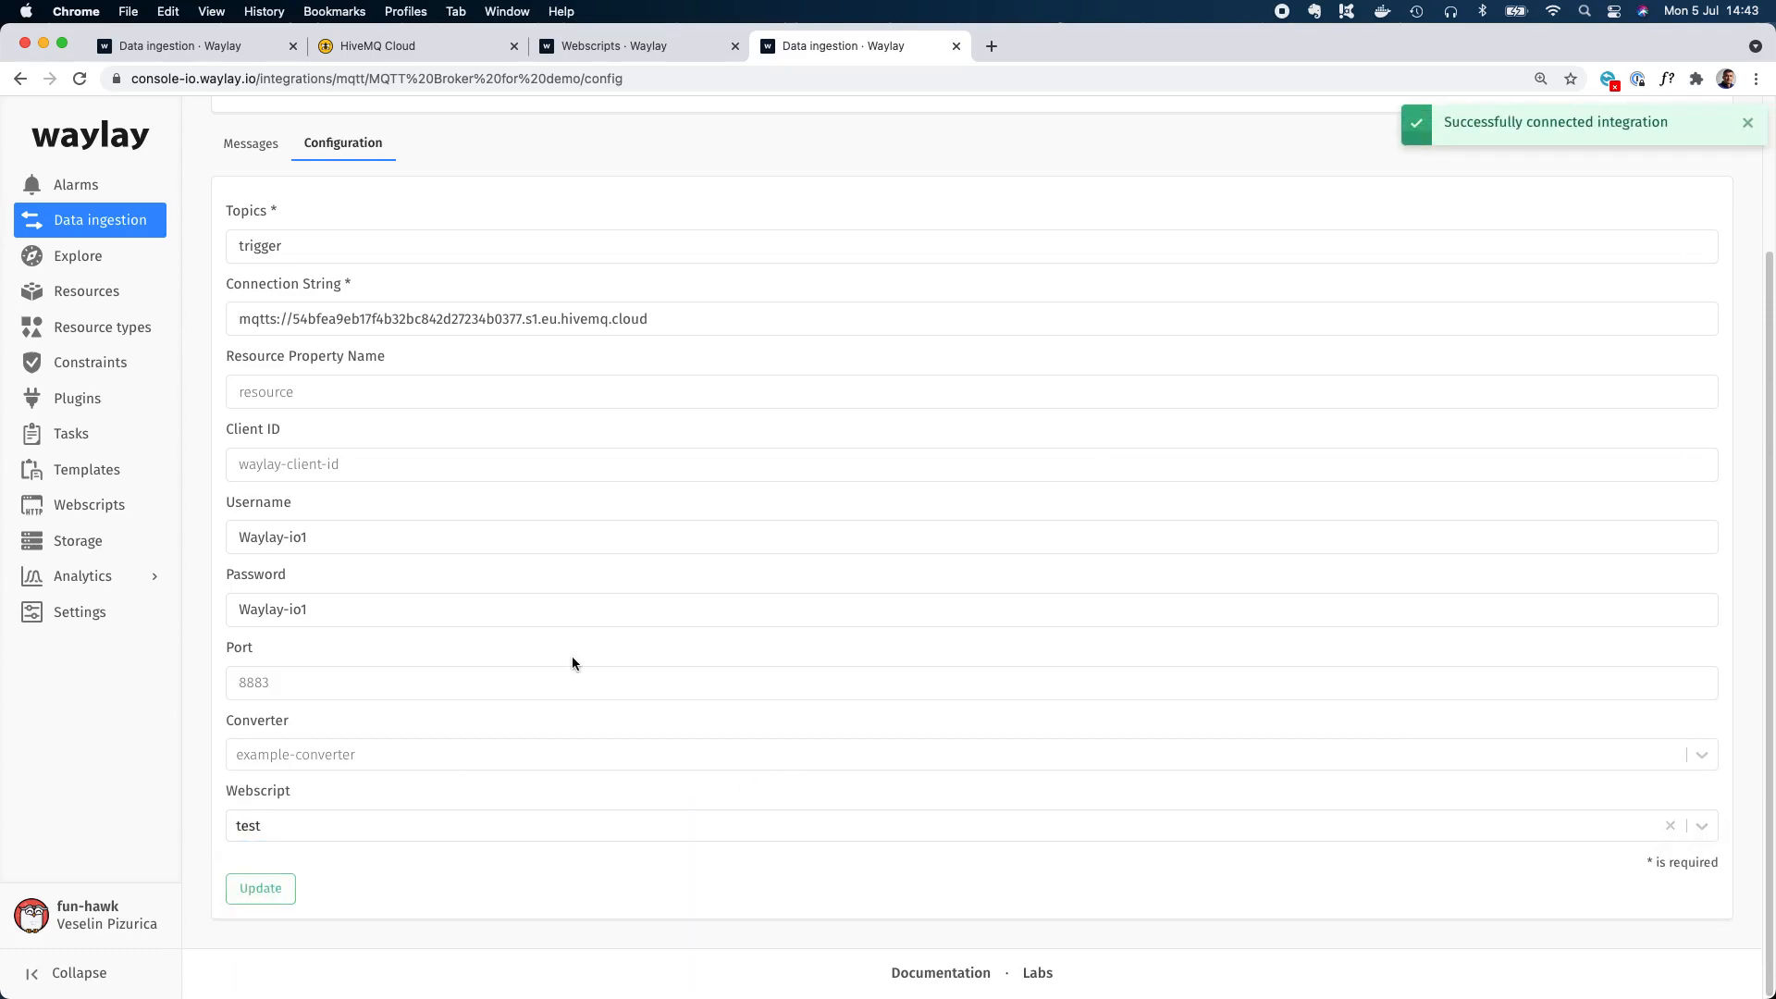
In MQTT Explorer, set the payload's temperature to 22 for resource demo1 and check the trigger topic's publish history.
{"action": "key", "text": "super+Tab"}
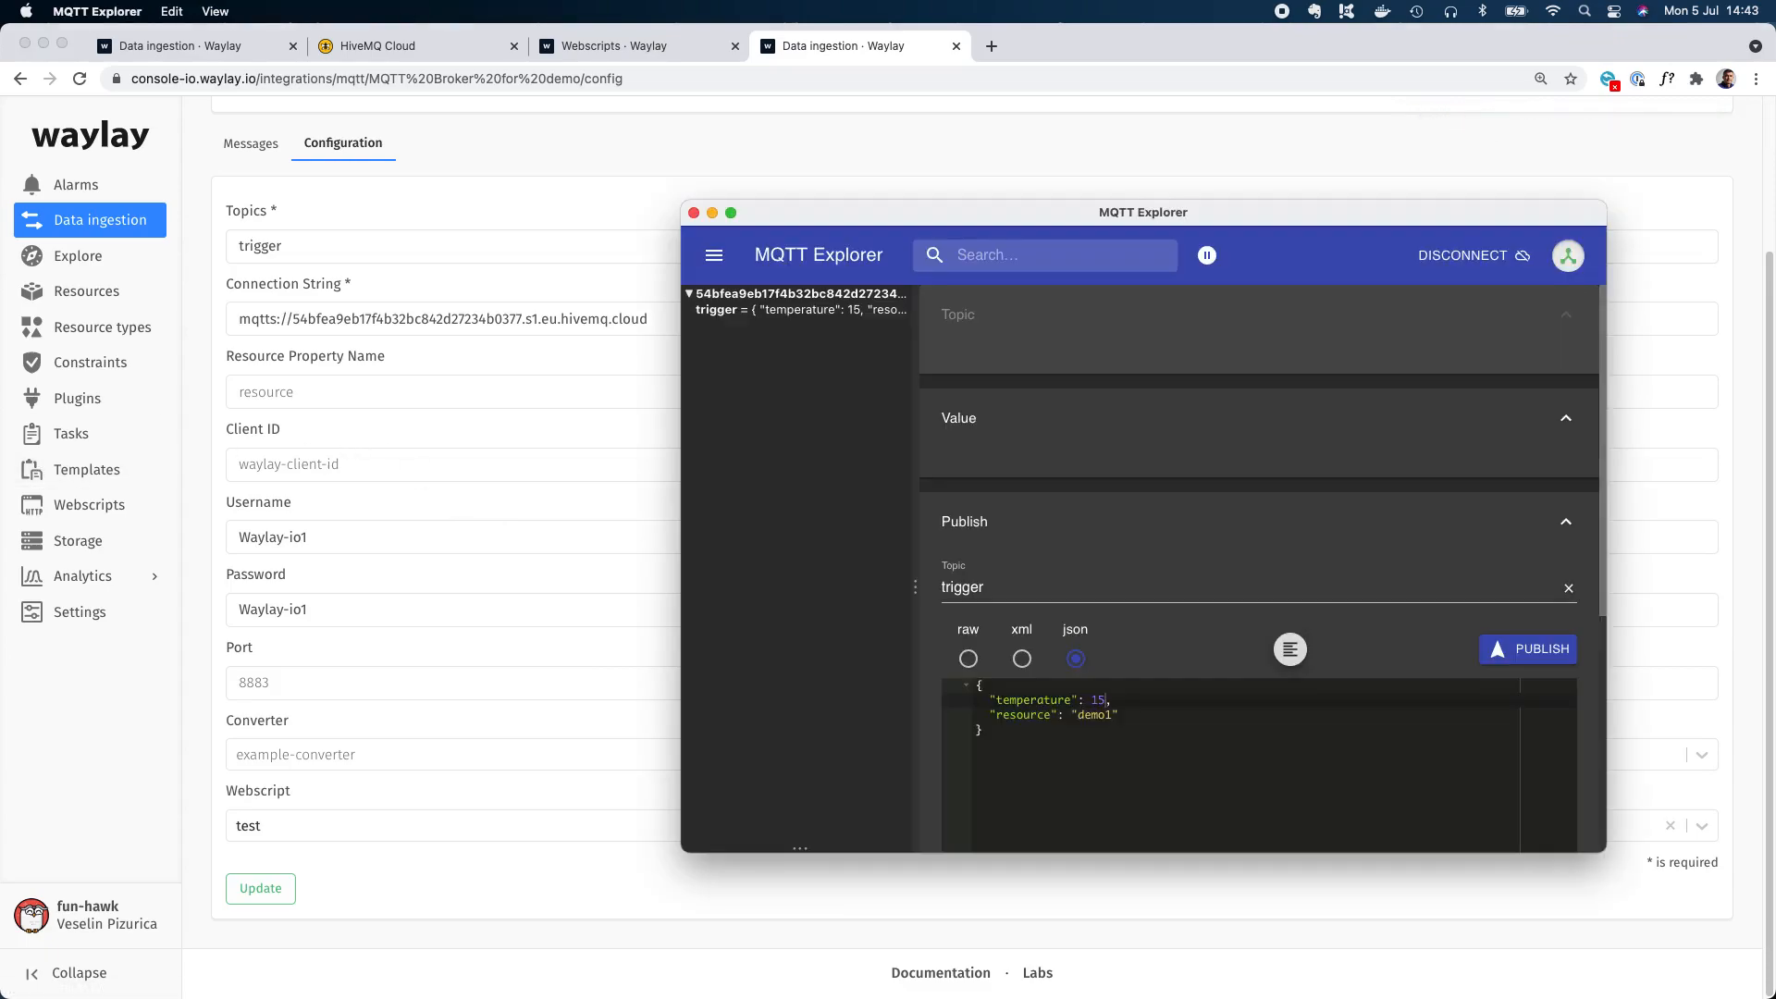
{"action": "double_click", "coordinate": [1096, 700]}
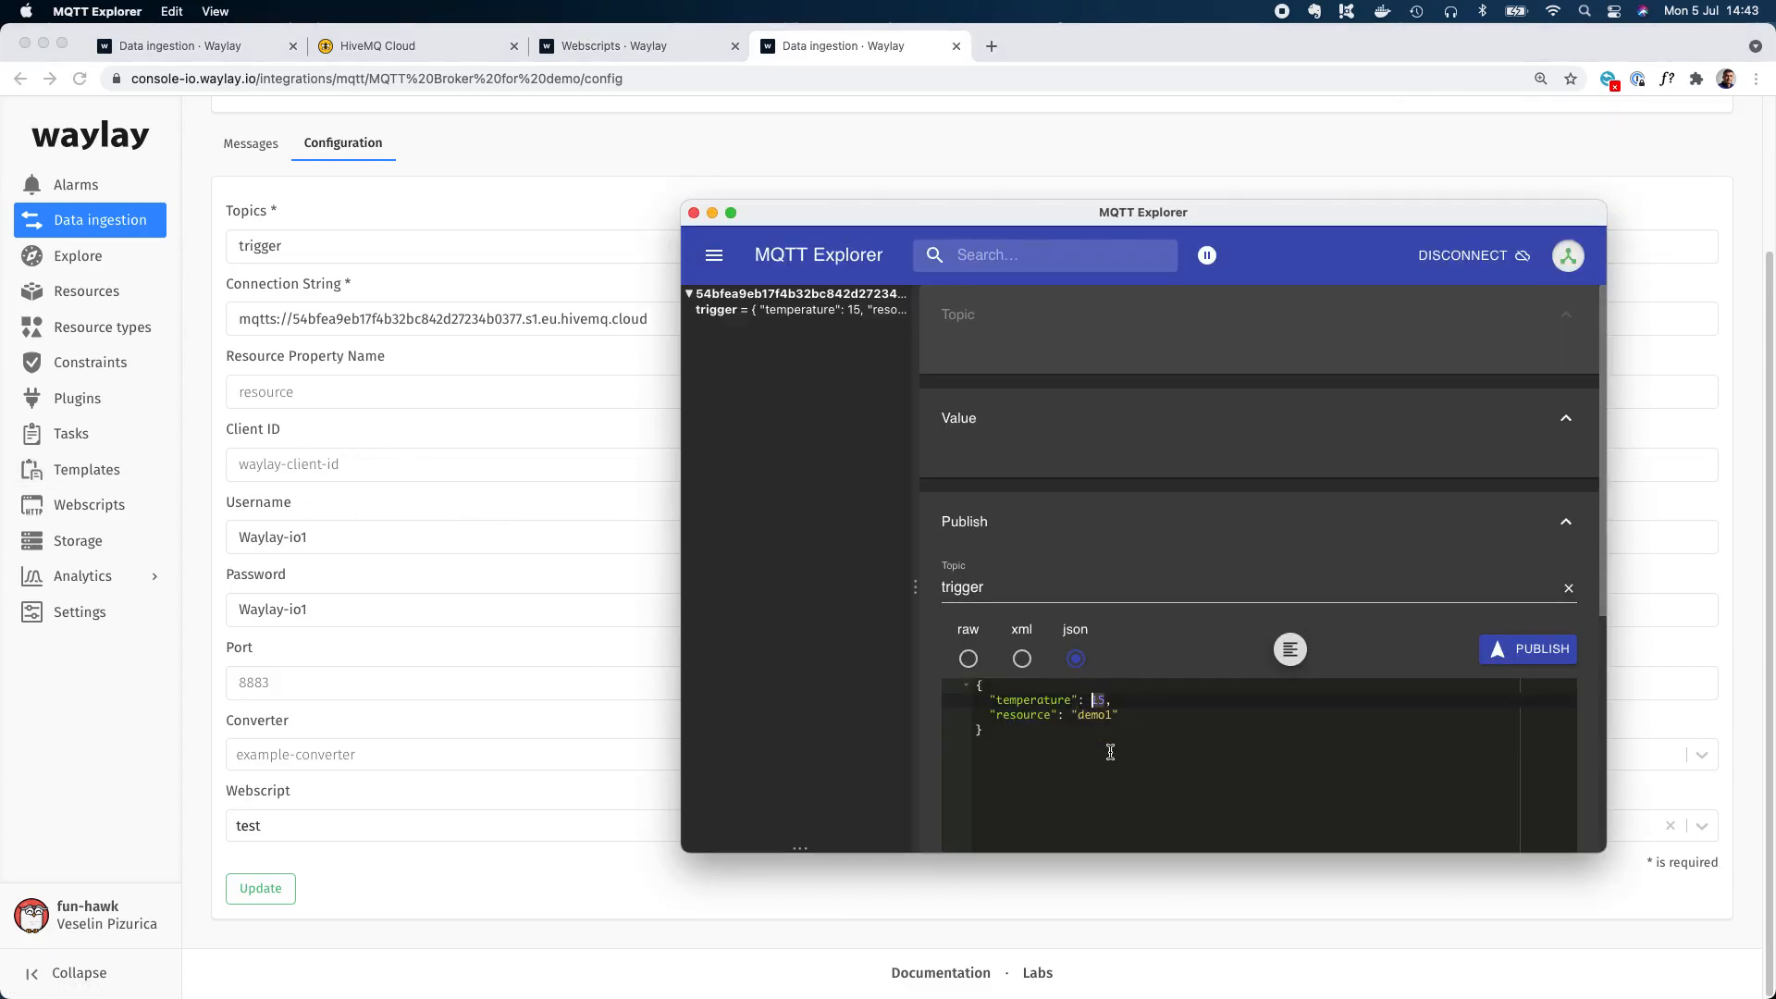
{"action": "type", "text": "22"}
{"action": "left_click_drag", "start_coordinate": [1121, 714], "coordinate": [990, 714]}
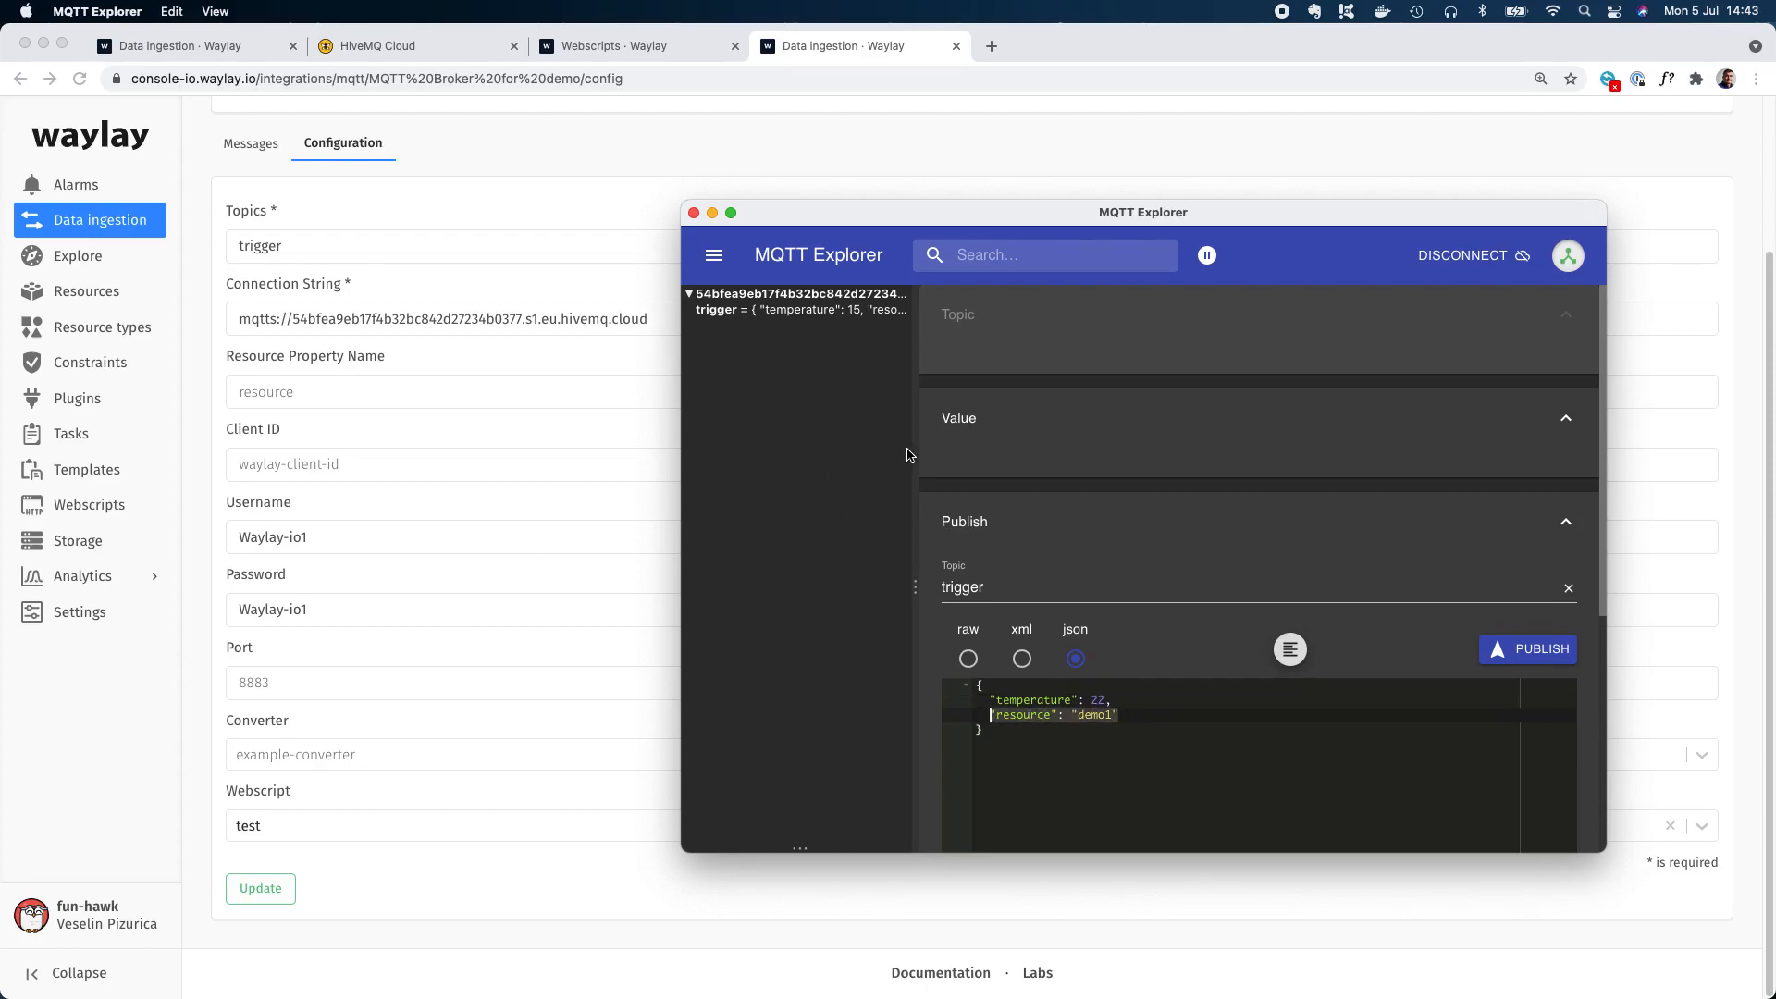
{"action": "left_click", "coordinate": [883, 309]}
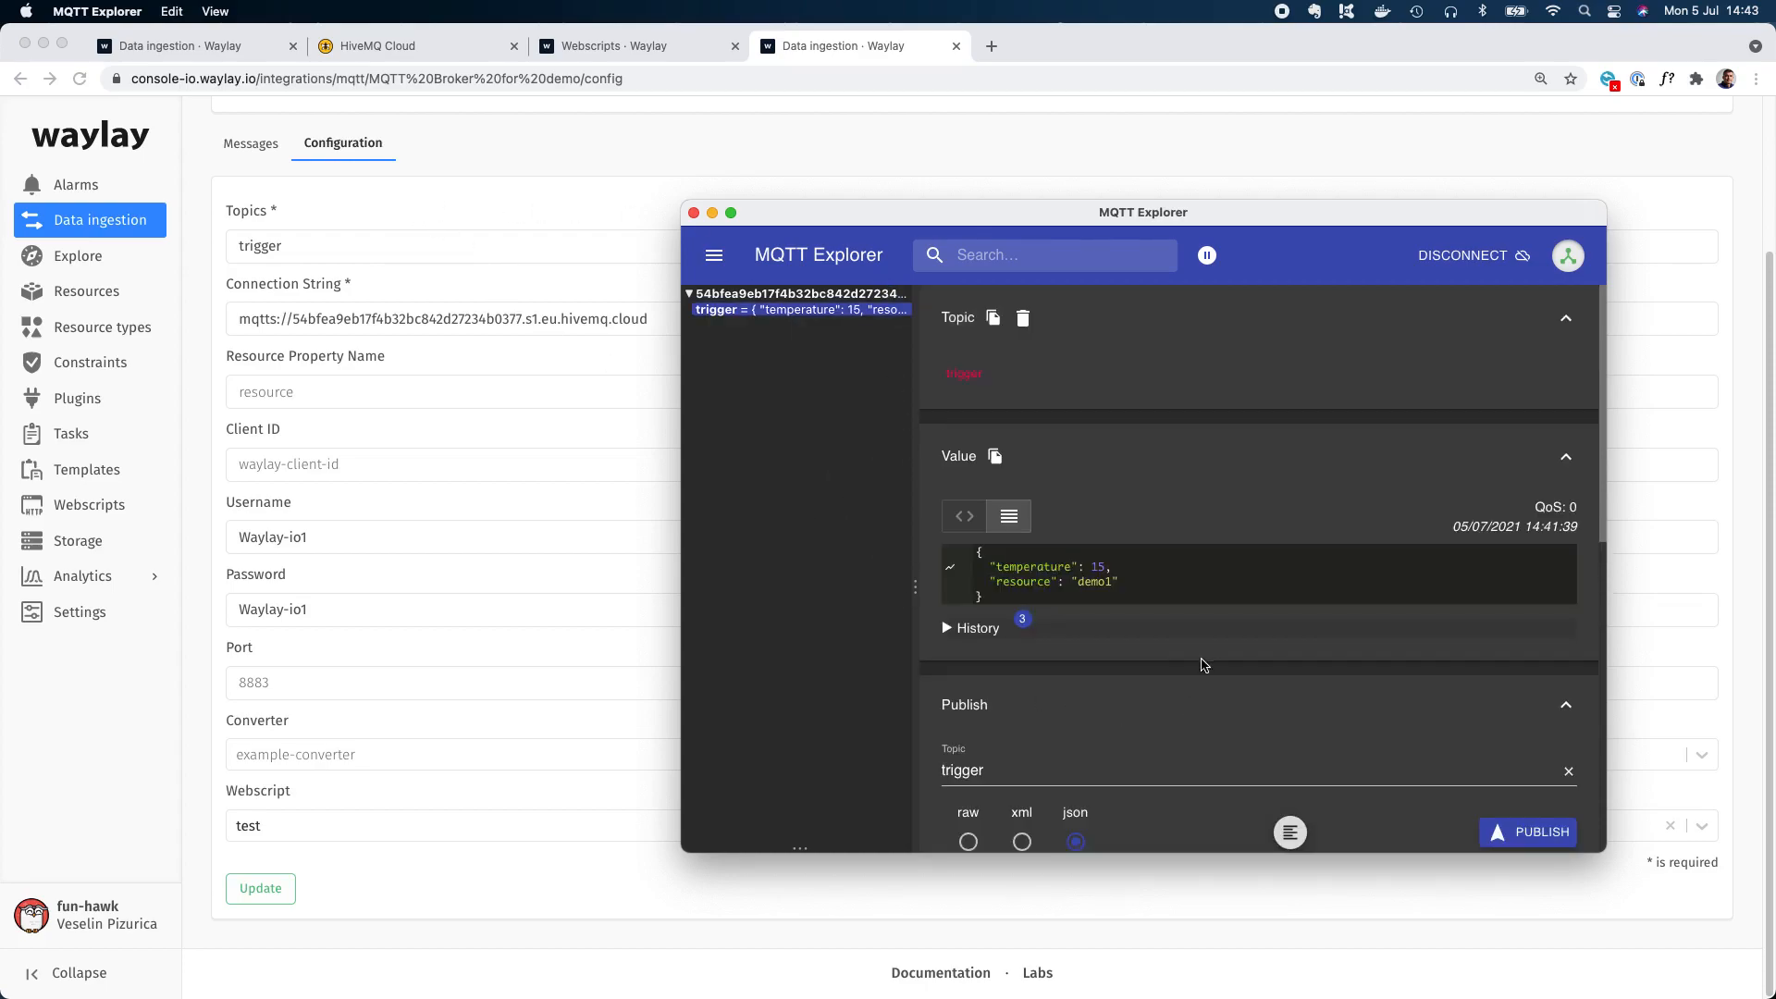
{"action": "scroll", "coordinate": [1202, 664], "scroll_direction": "down", "scroll_amount": 8}
{"action": "scroll", "coordinate": [1214, 668], "scroll_direction": "up", "scroll_amount": 4}
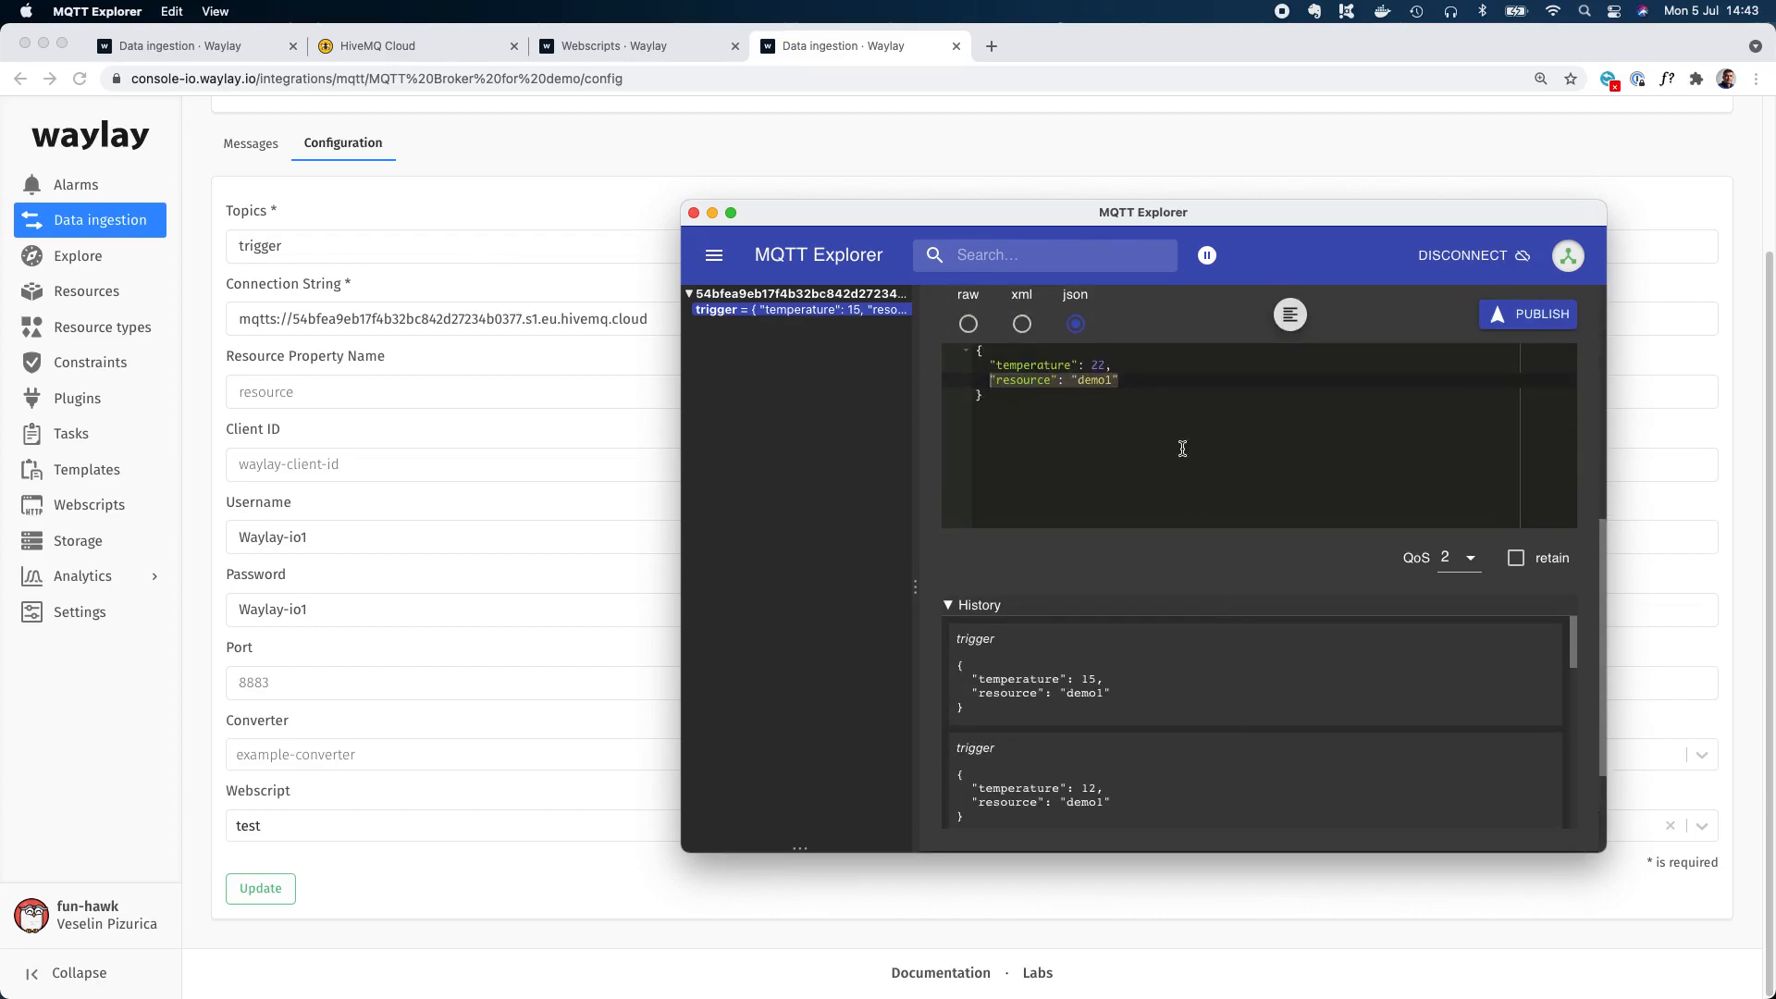
Show Waylay's active alarms, then publish the demo1 payload to the trigger topic from MQTT Explorer.
{"action": "left_click", "coordinate": [78, 184]}
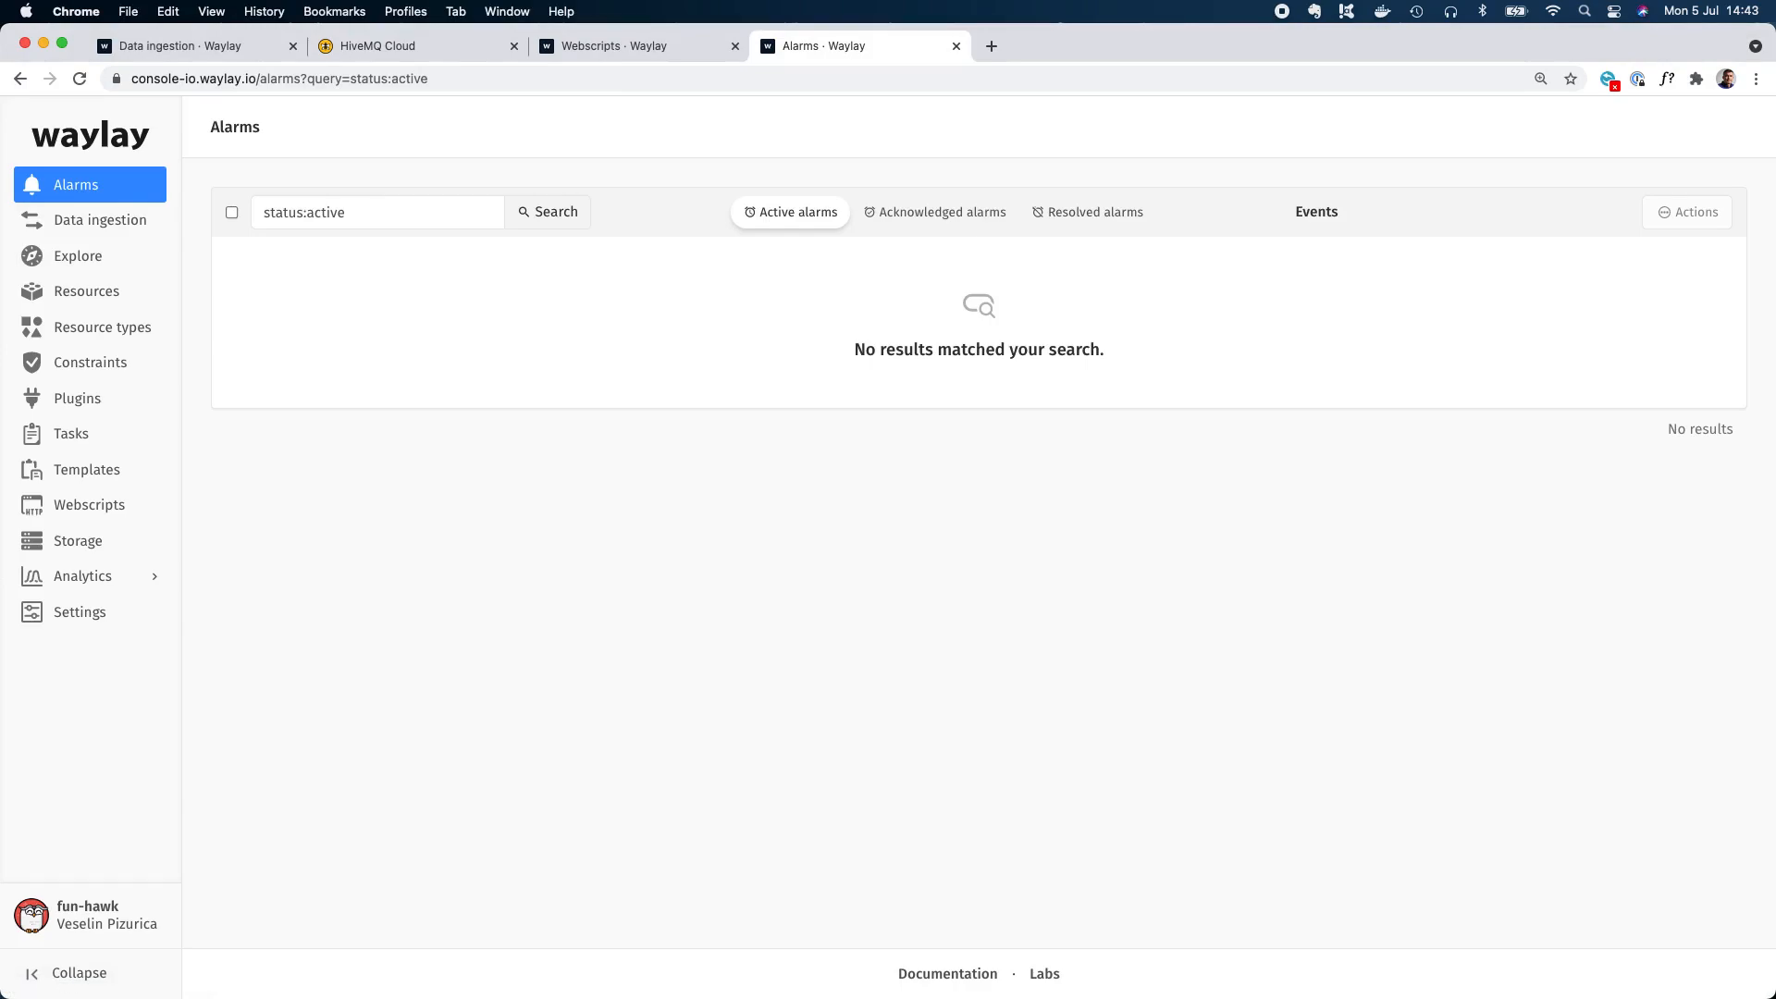
{"action": "key", "text": "super+Tab"}
{"action": "left_click", "coordinate": [1194, 536]}
{"action": "left_click", "coordinate": [1503, 451]}
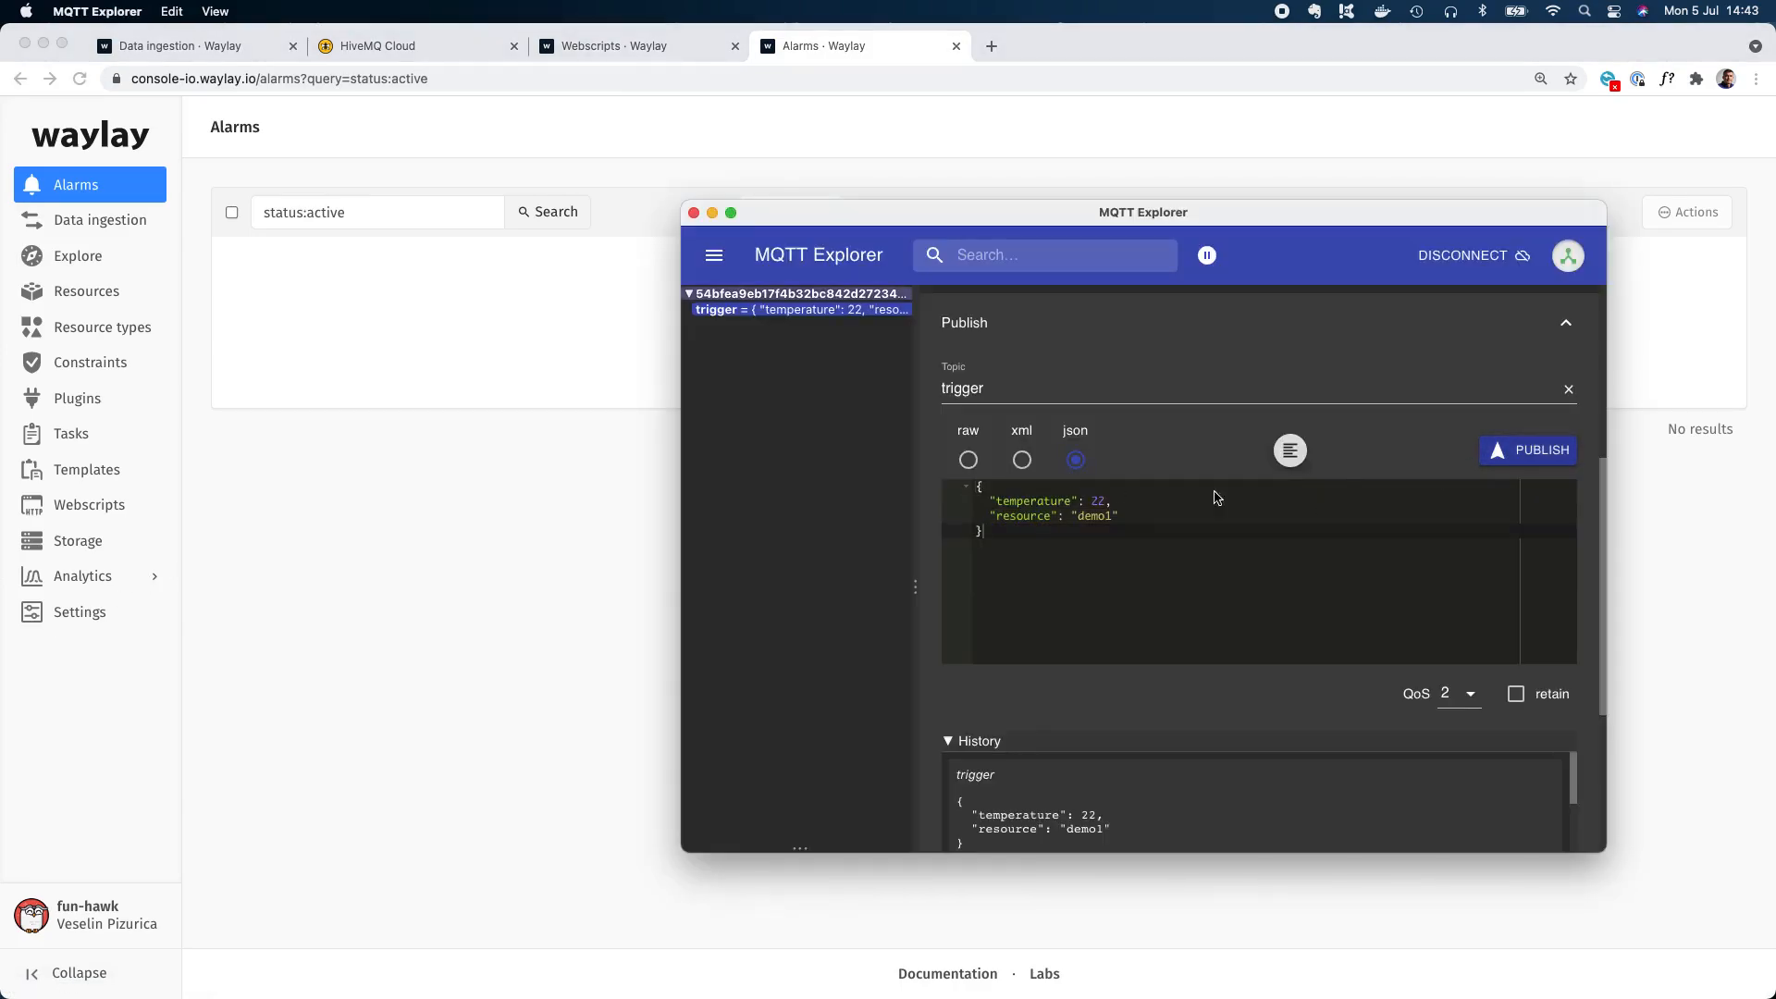
Open the newly raised temperature alarm in Waylay and follow its source link to the demo1 resource's data.
{"action": "left_click", "coordinate": [620, 481]}
{"action": "left_click", "coordinate": [358, 263]}
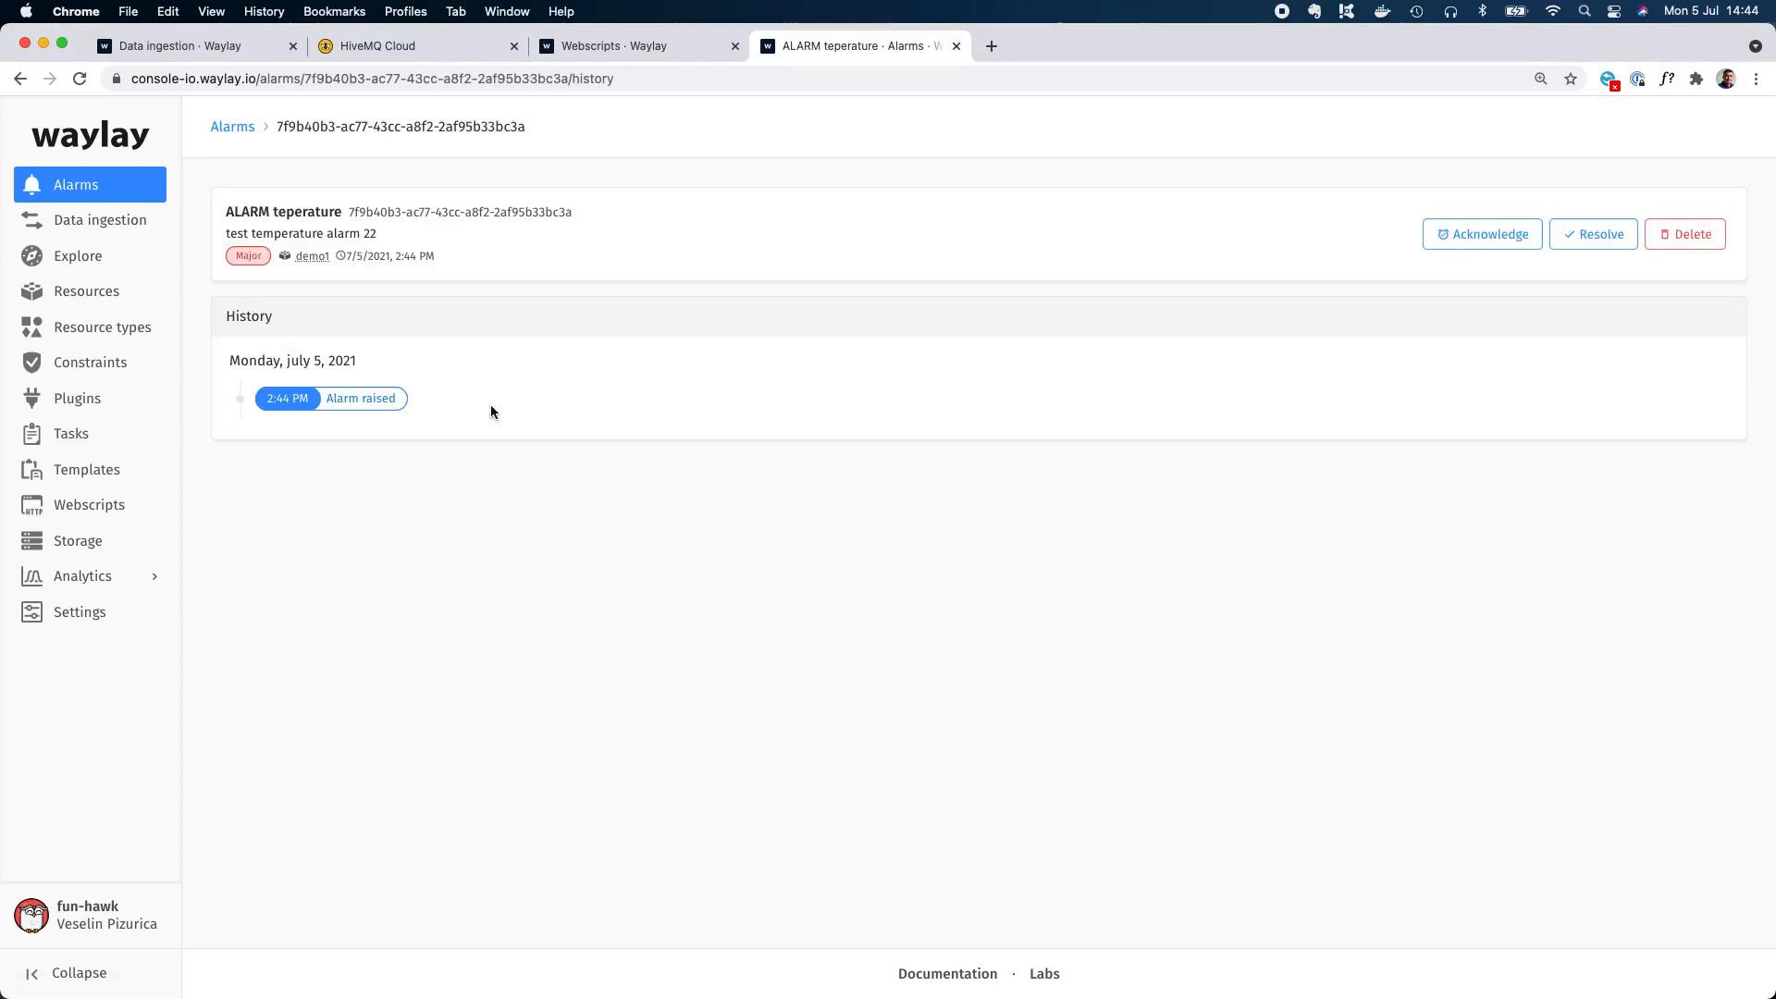
{"action": "left_click", "coordinate": [313, 257]}
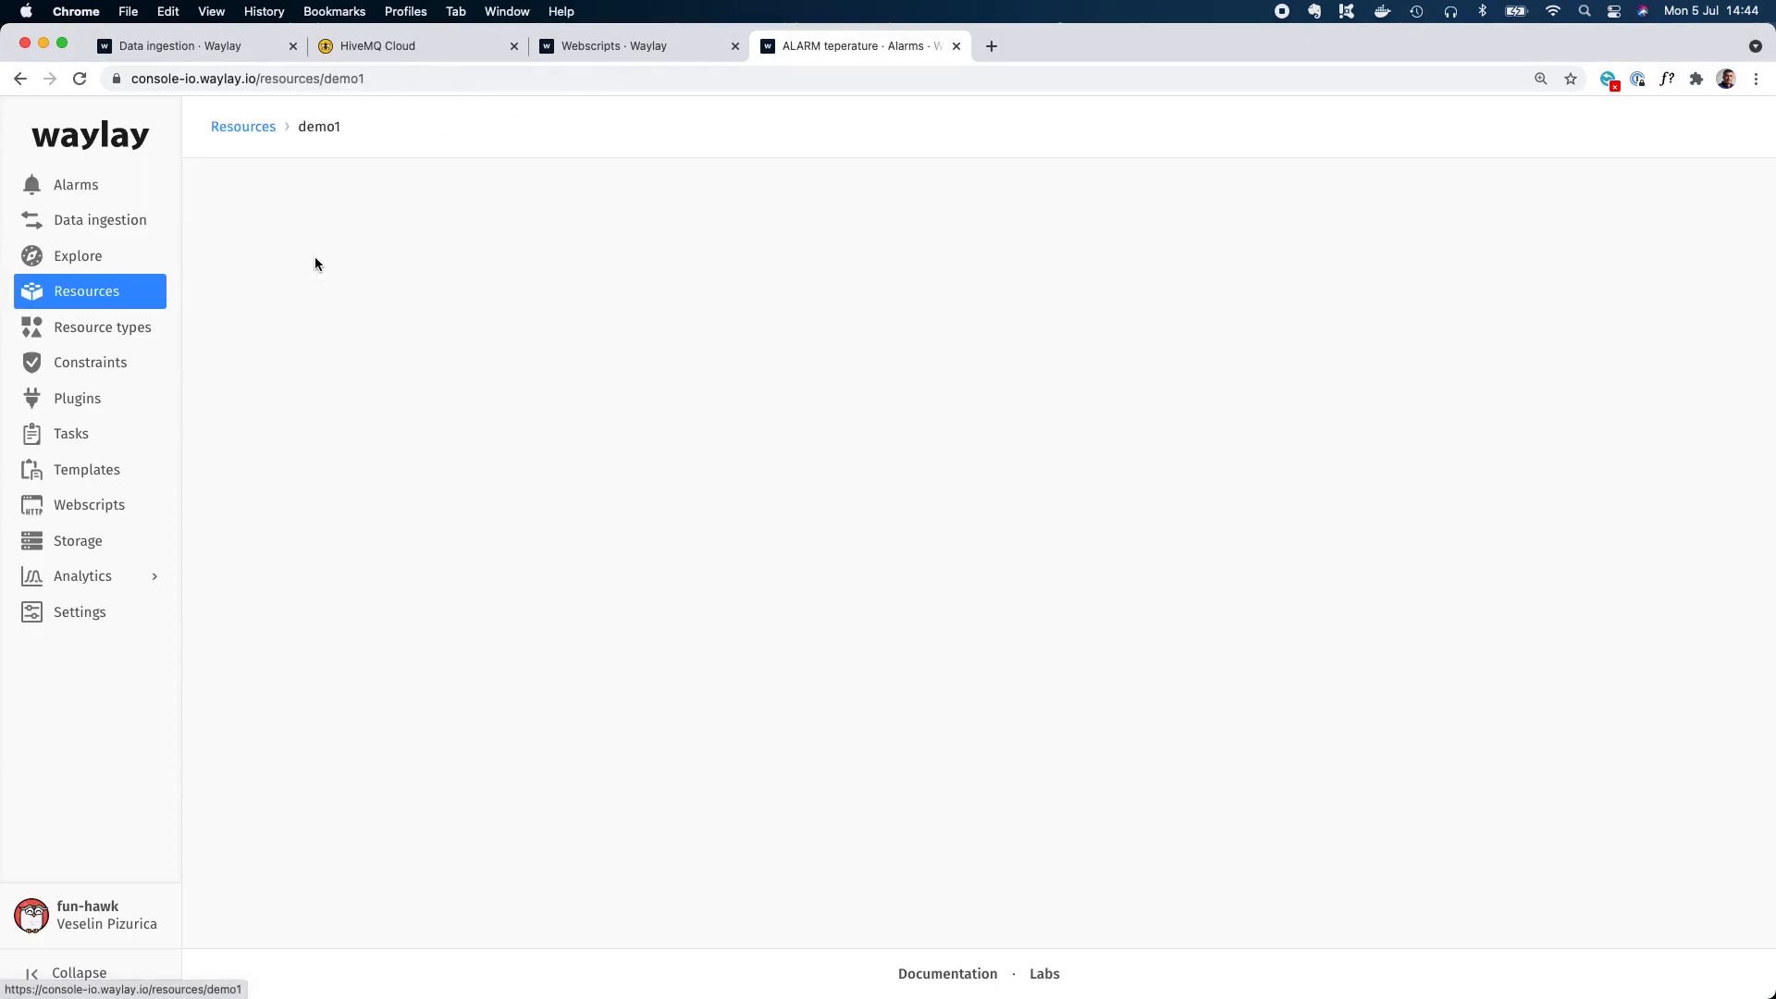
{"action": "left_click", "coordinate": [313, 284]}
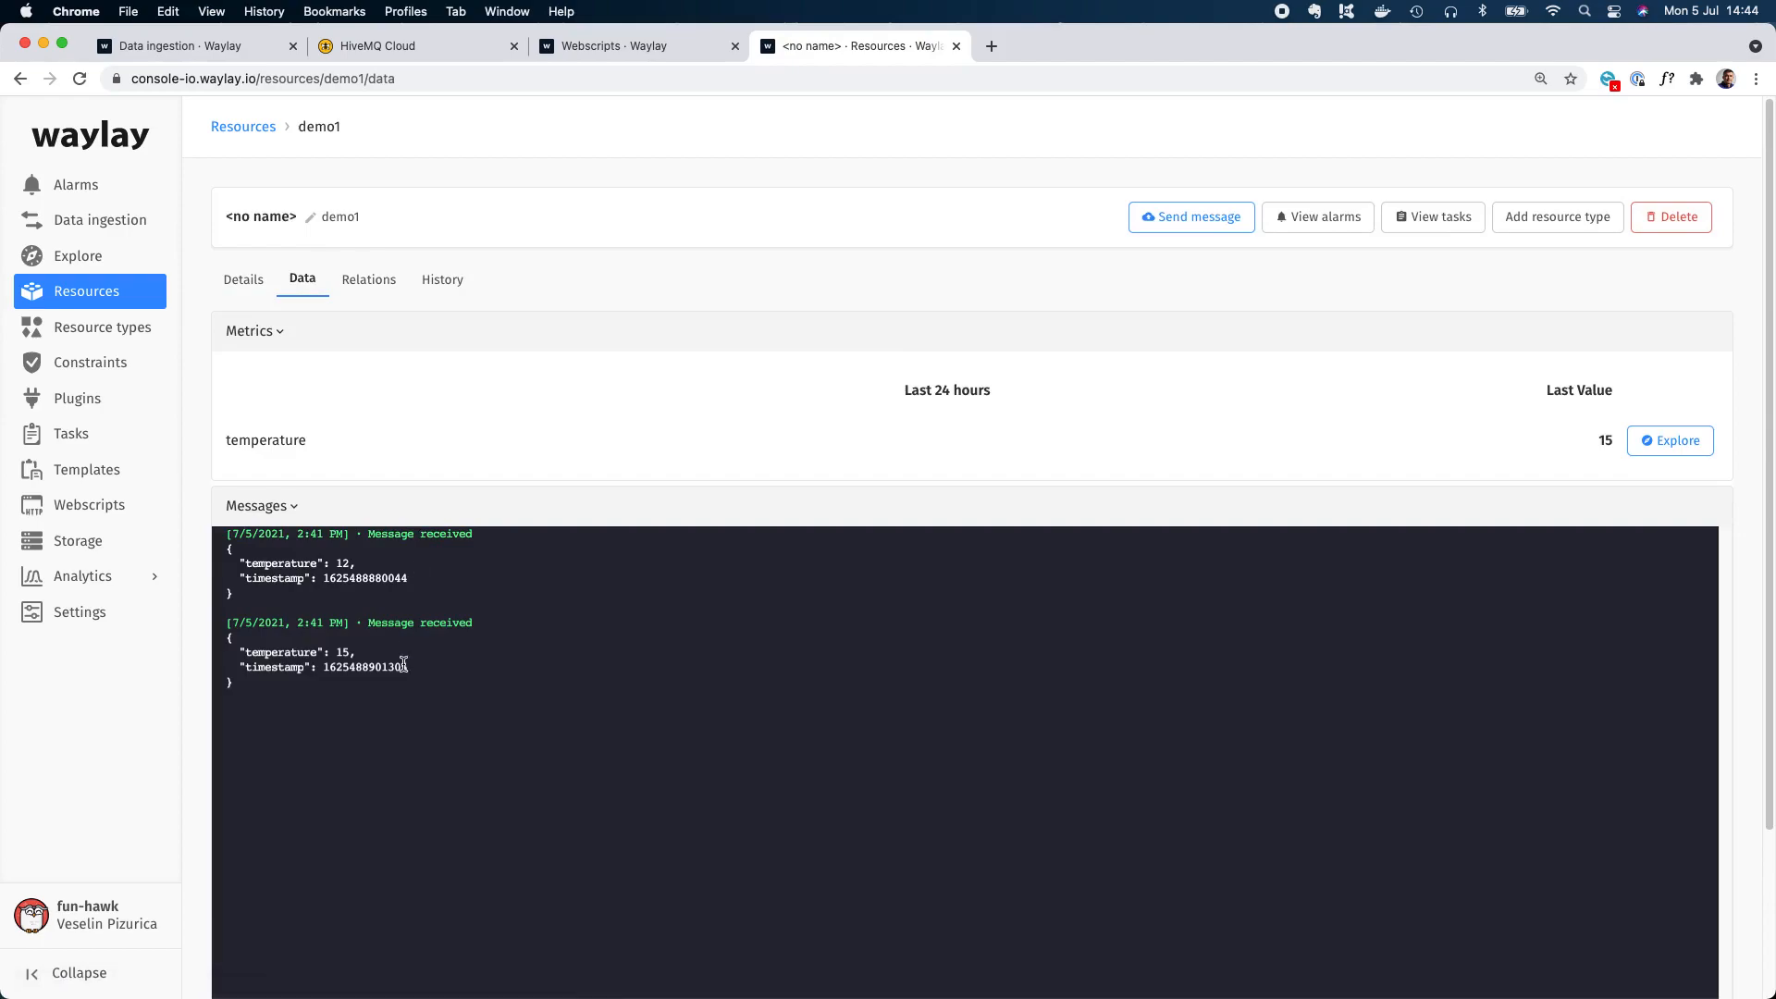
Review the messages received by the demo1 resource, then open the test webscript for editing.
{"action": "left_click_drag", "start_coordinate": [394, 710], "coordinate": [196, 546]}
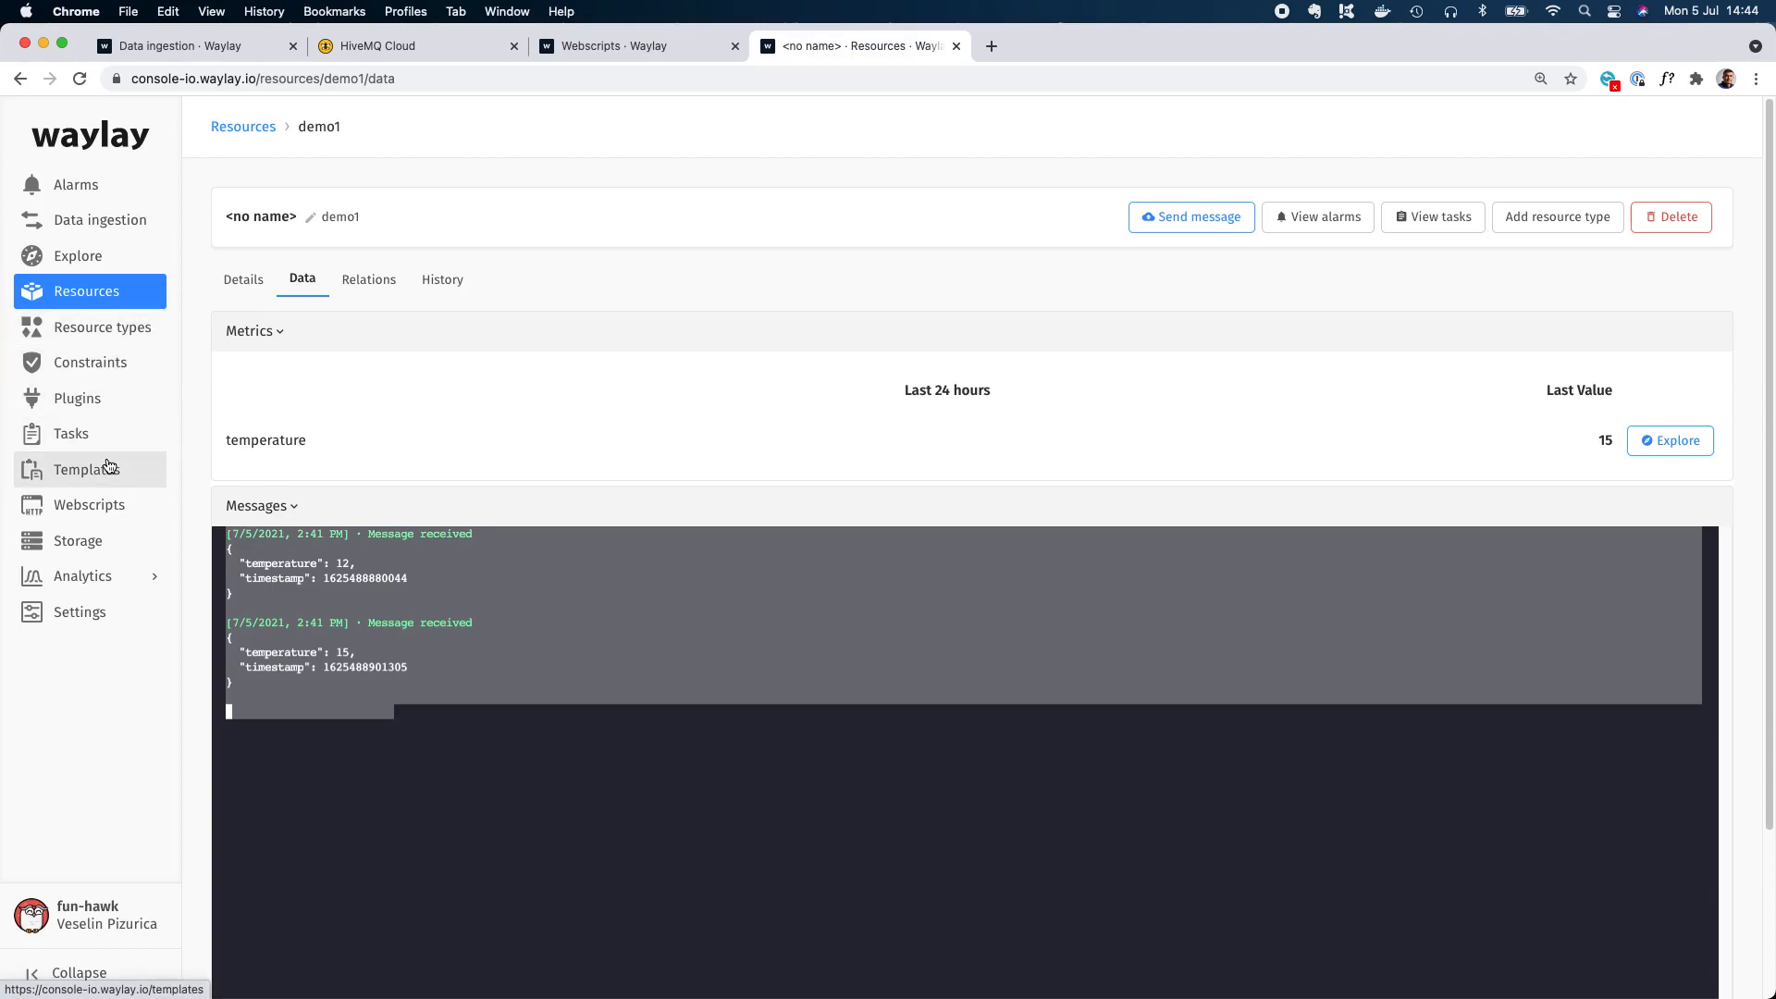
{"action": "left_click", "coordinate": [109, 507]}
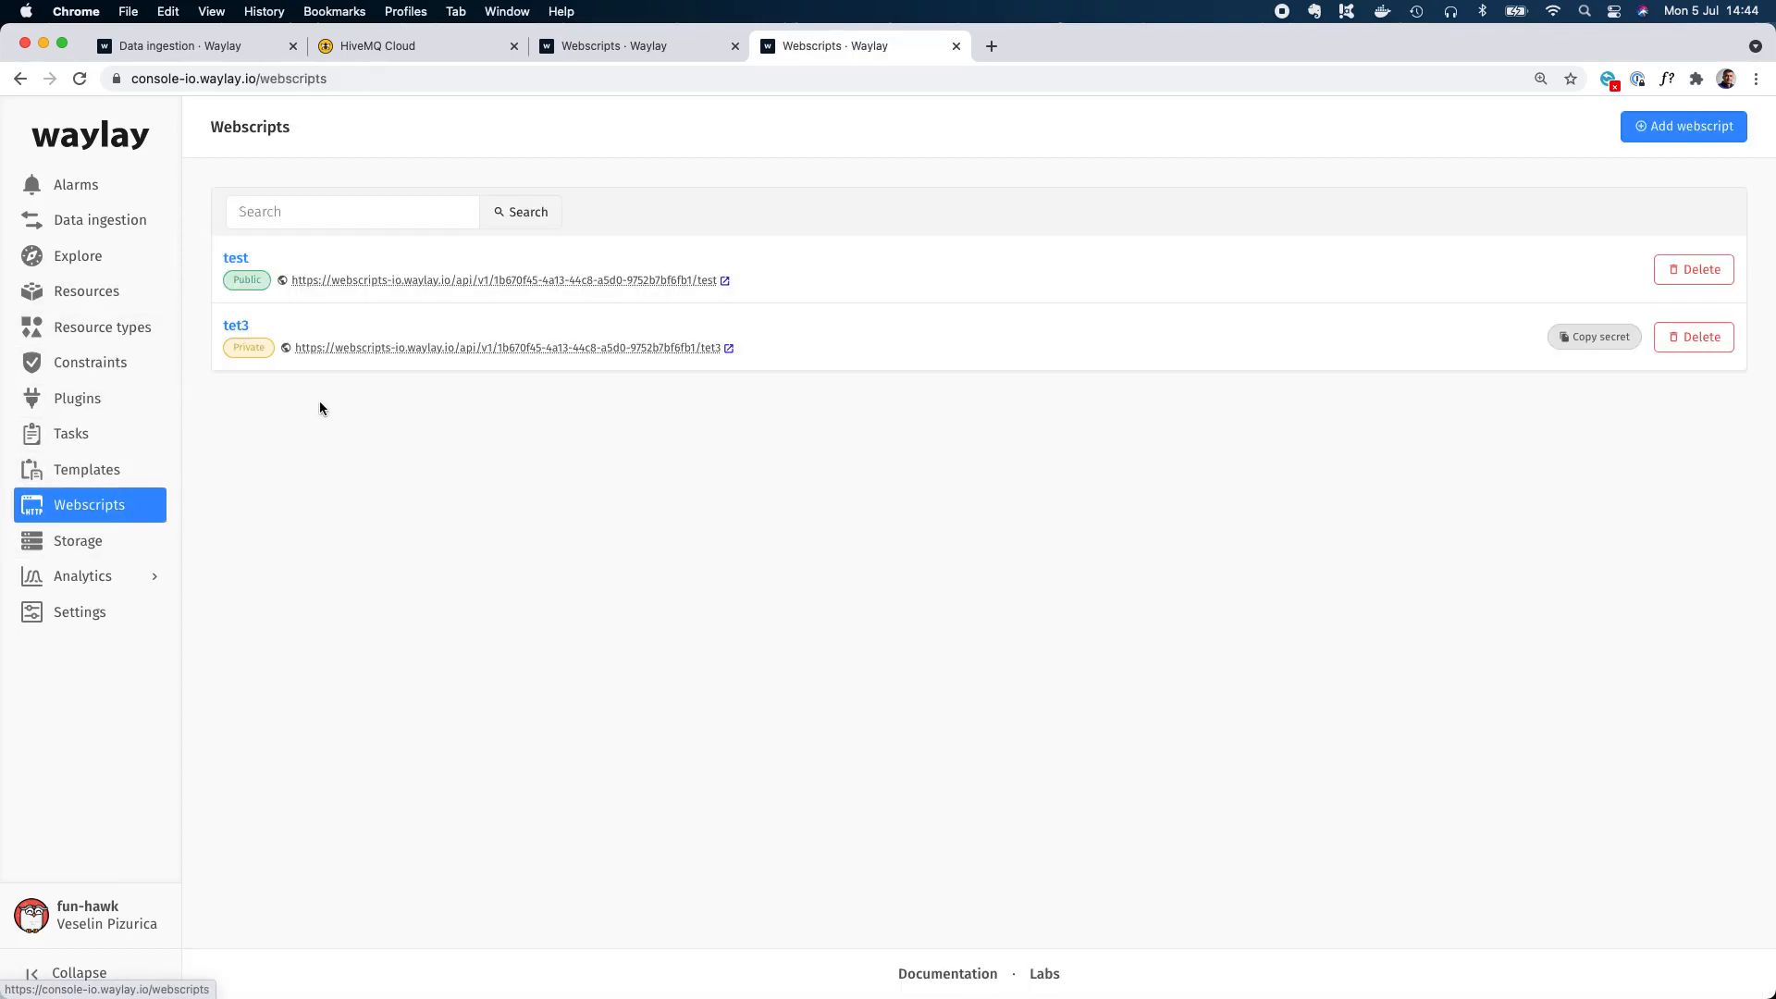
{"action": "left_click", "coordinate": [244, 260]}
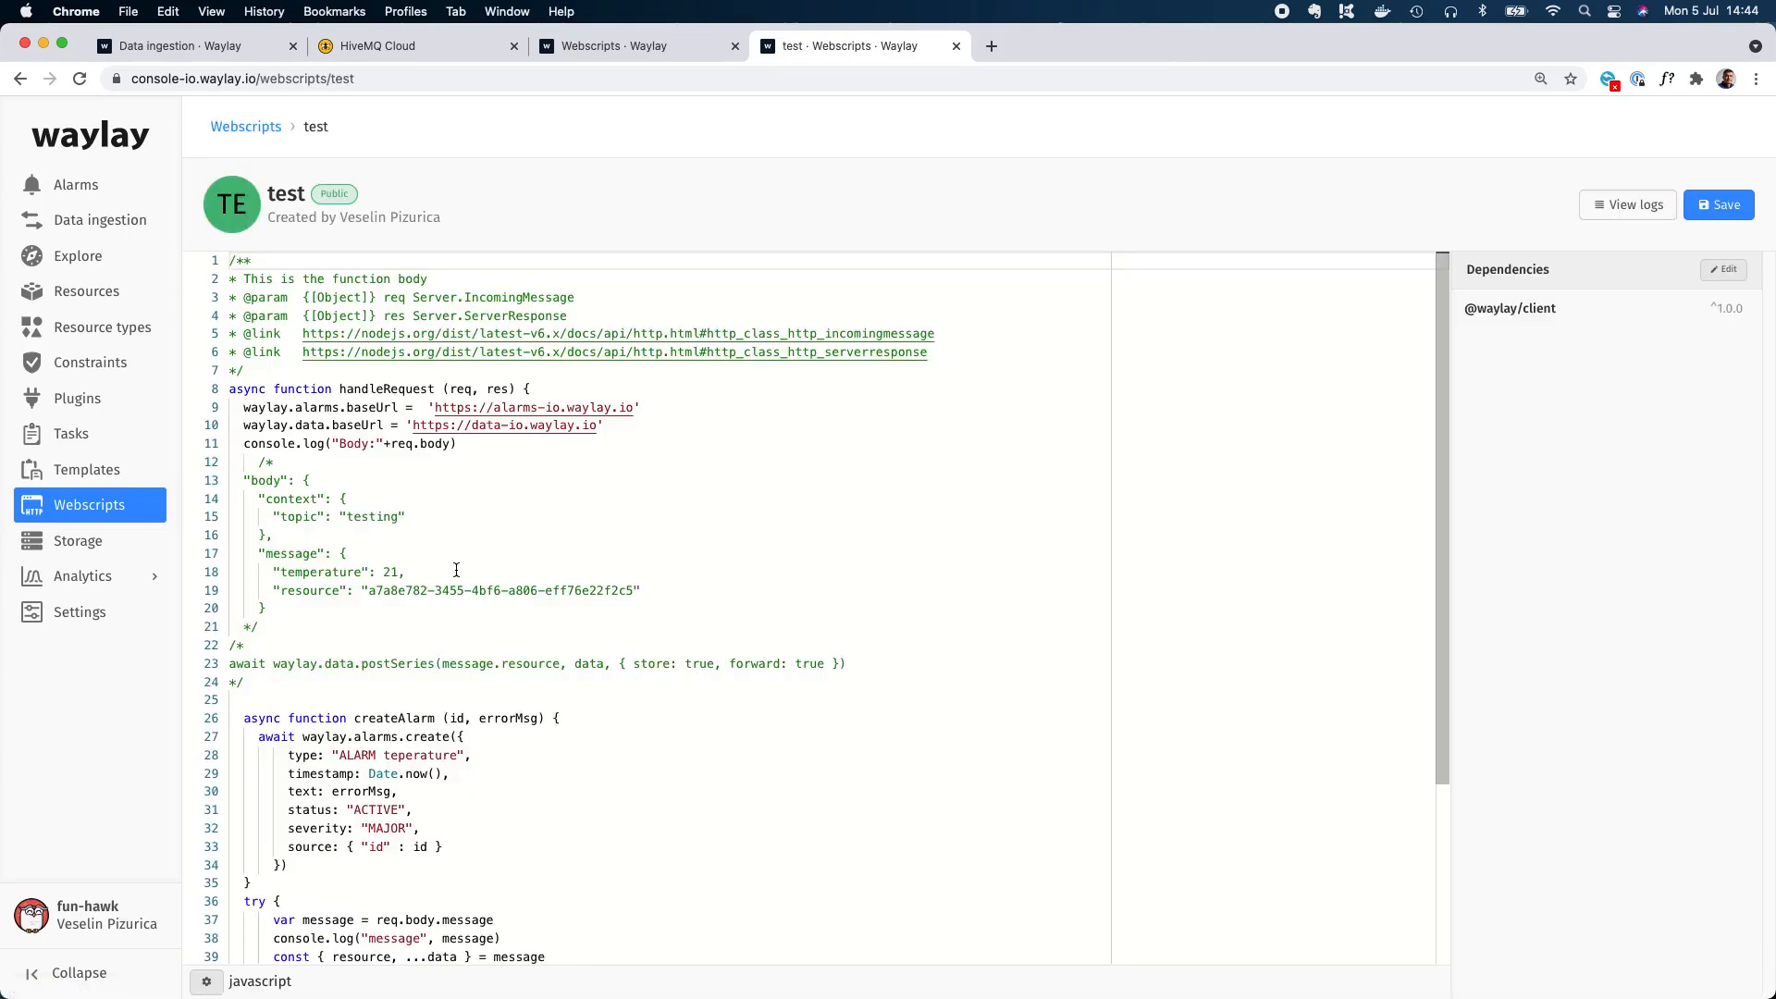
Cut the commented-out postSeries call and remove its leftover comment block above the createAlarm function.
{"action": "left_click_drag", "start_coordinate": [855, 552], "coordinate": [209, 535]}
{"action": "key", "text": "BackSpace"}
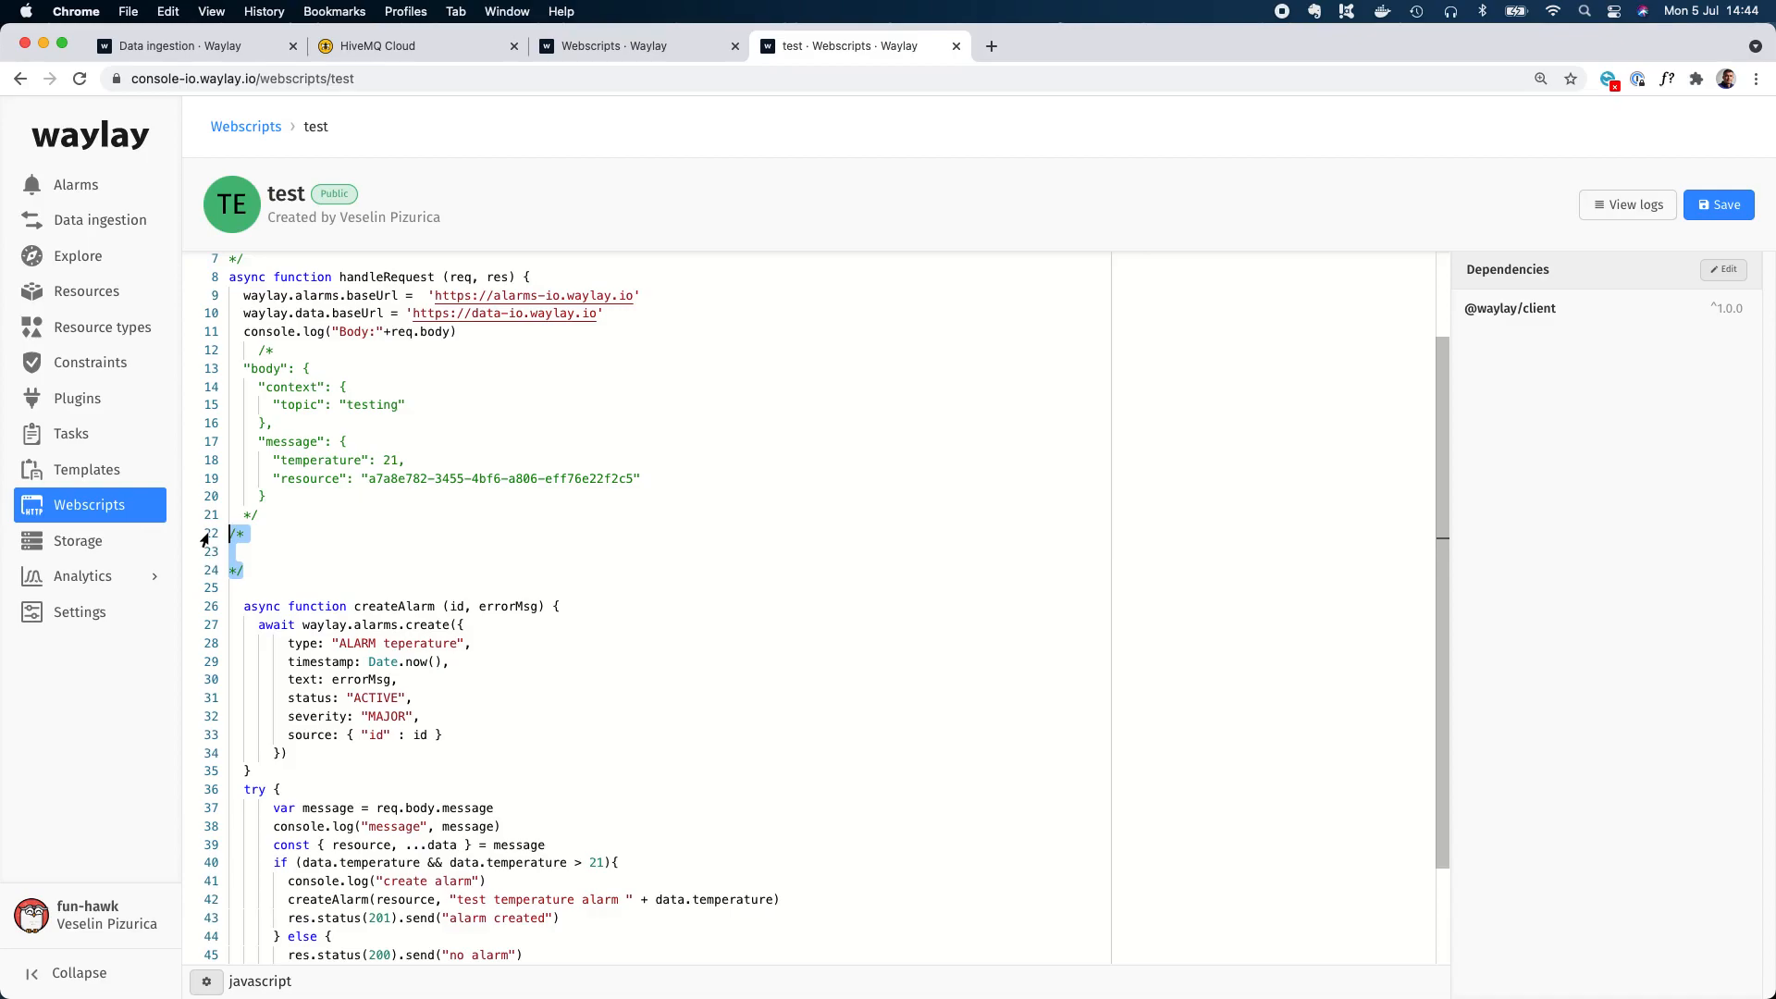
{"action": "key", "text": "BackSpace"}
{"action": "key", "text": "BackSpace"}
Insert await waylay.data.postSeries(message.resource, data, { store: true, forward: true }) after the resource and data destructuring line, and save the webscript.
{"action": "scroll", "coordinate": [518, 702], "scroll_direction": "down", "scroll_amount": 2}
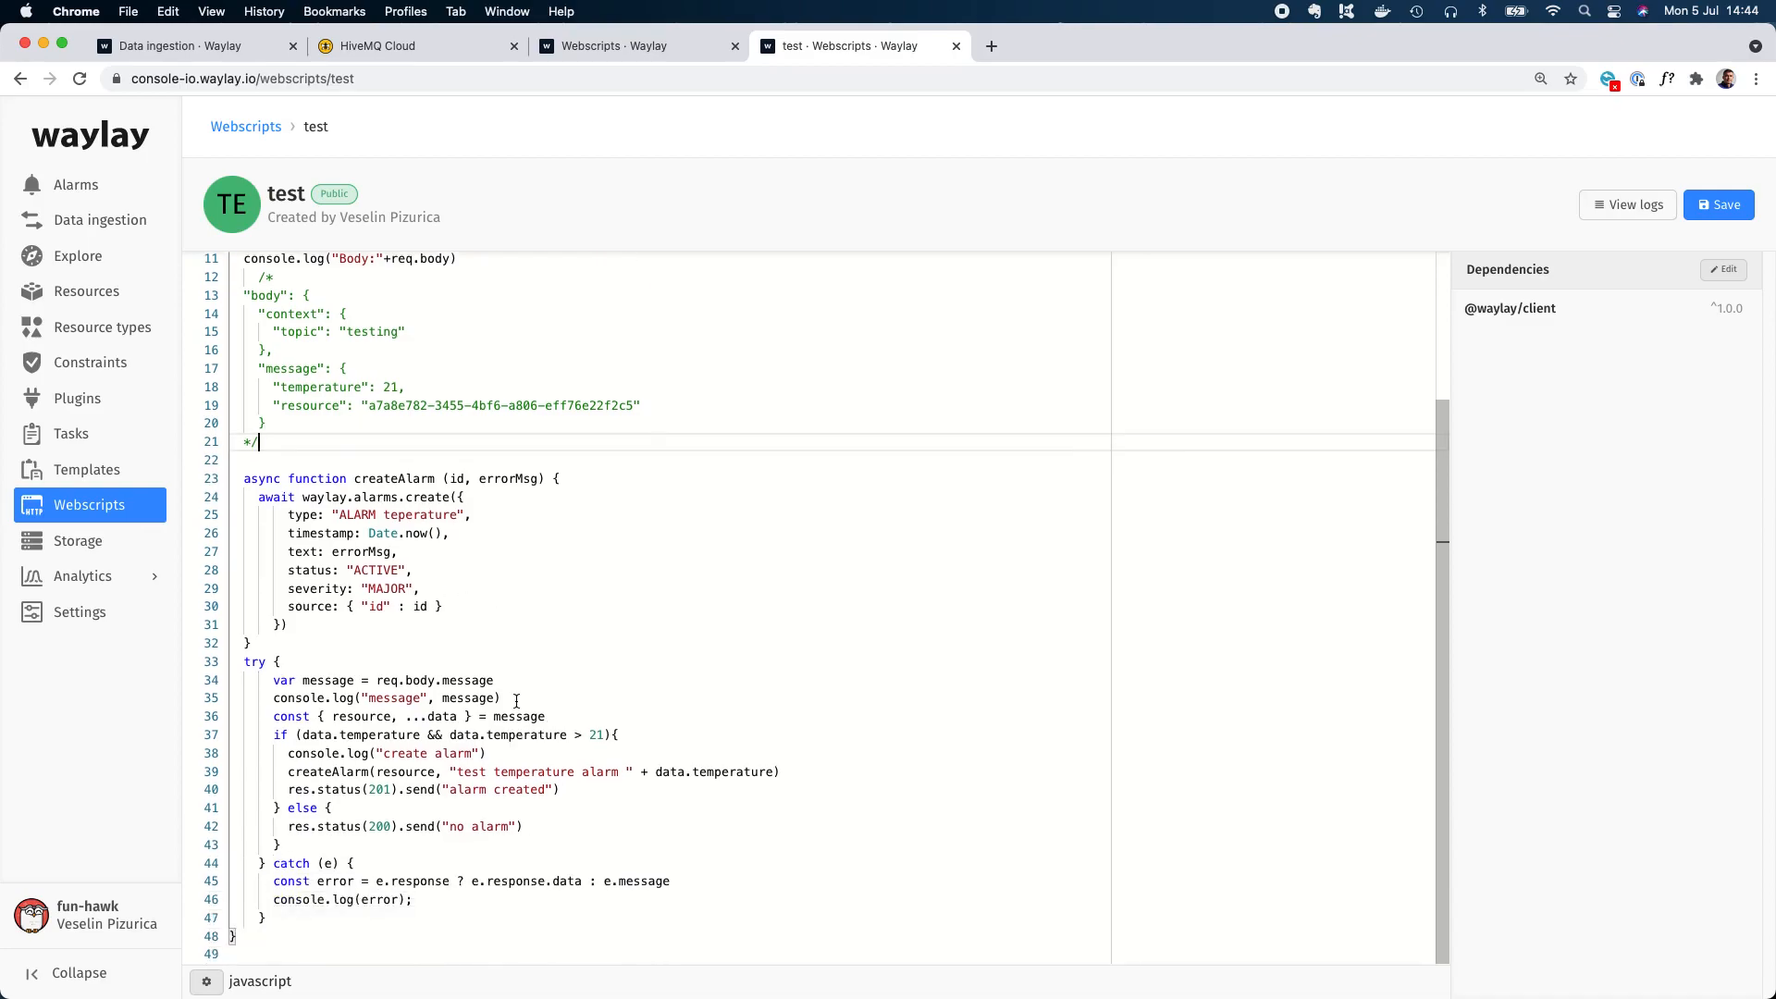
{"action": "left_click", "coordinate": [548, 706]}
{"action": "key", "text": "Return"}
{"action": "type", "text": "await waylay.data.postSeries(message.resource, data, { store: true, forward: true })"}
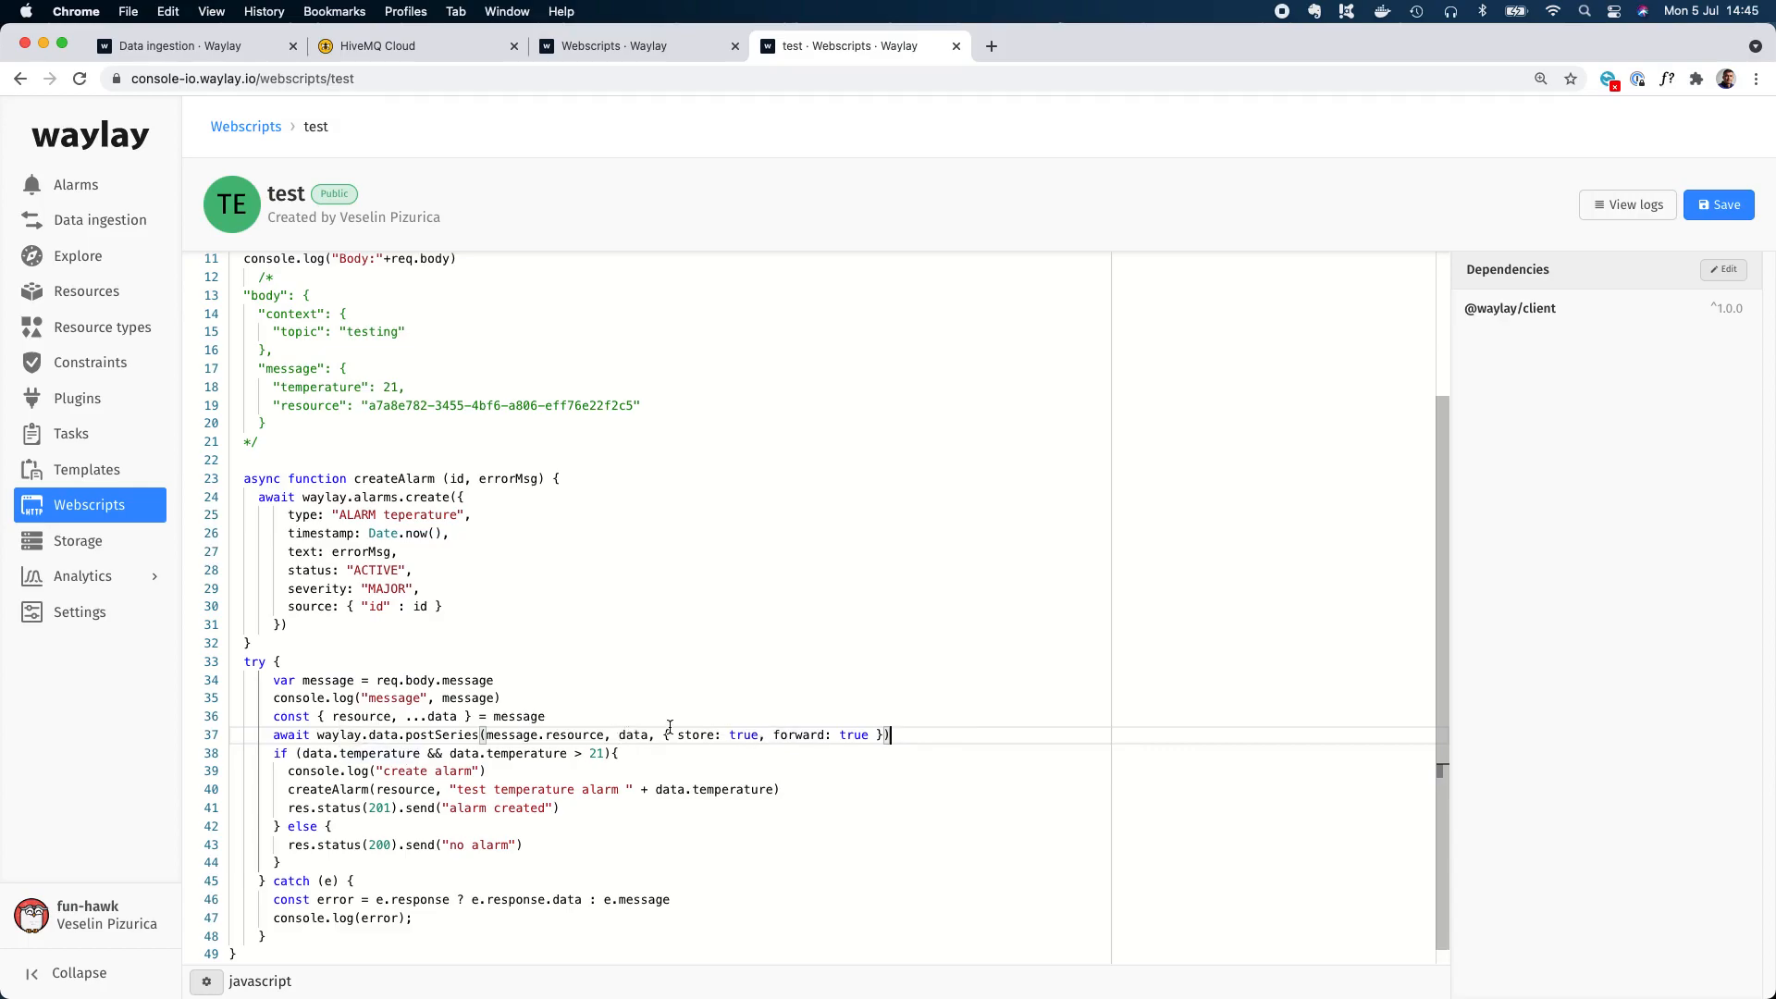
{"action": "double_click", "coordinate": [704, 735]}
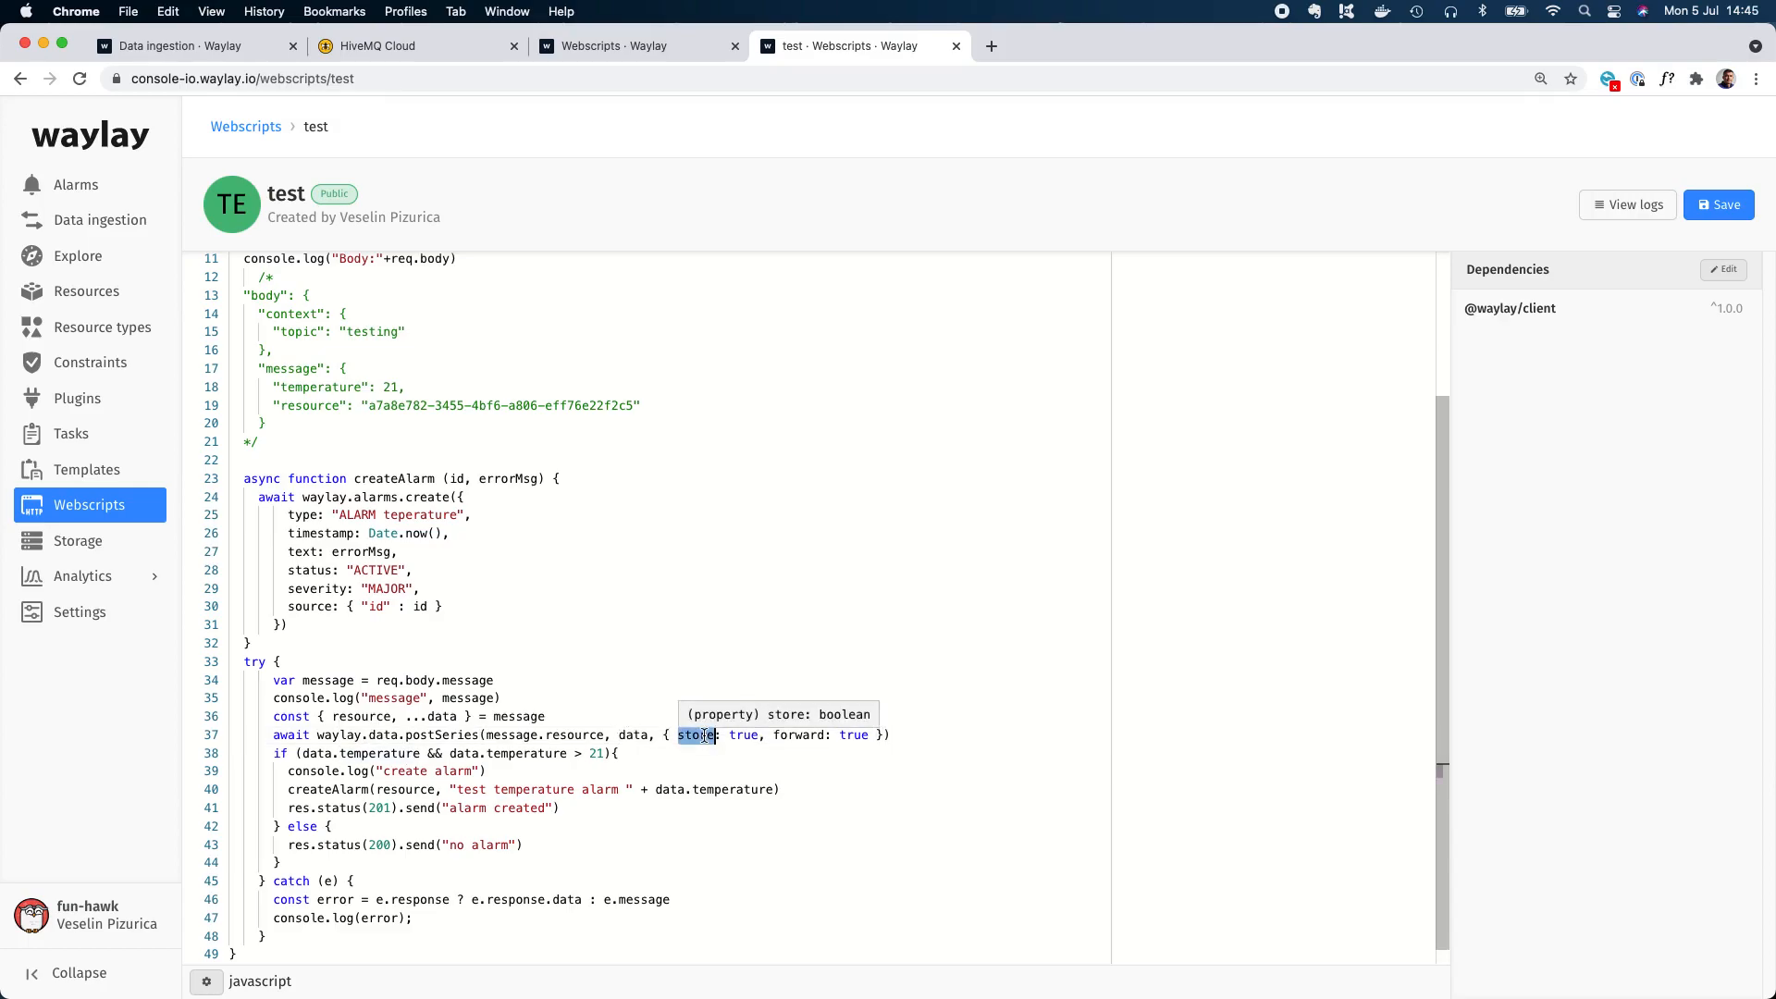
{"action": "left_click", "coordinate": [727, 607]}
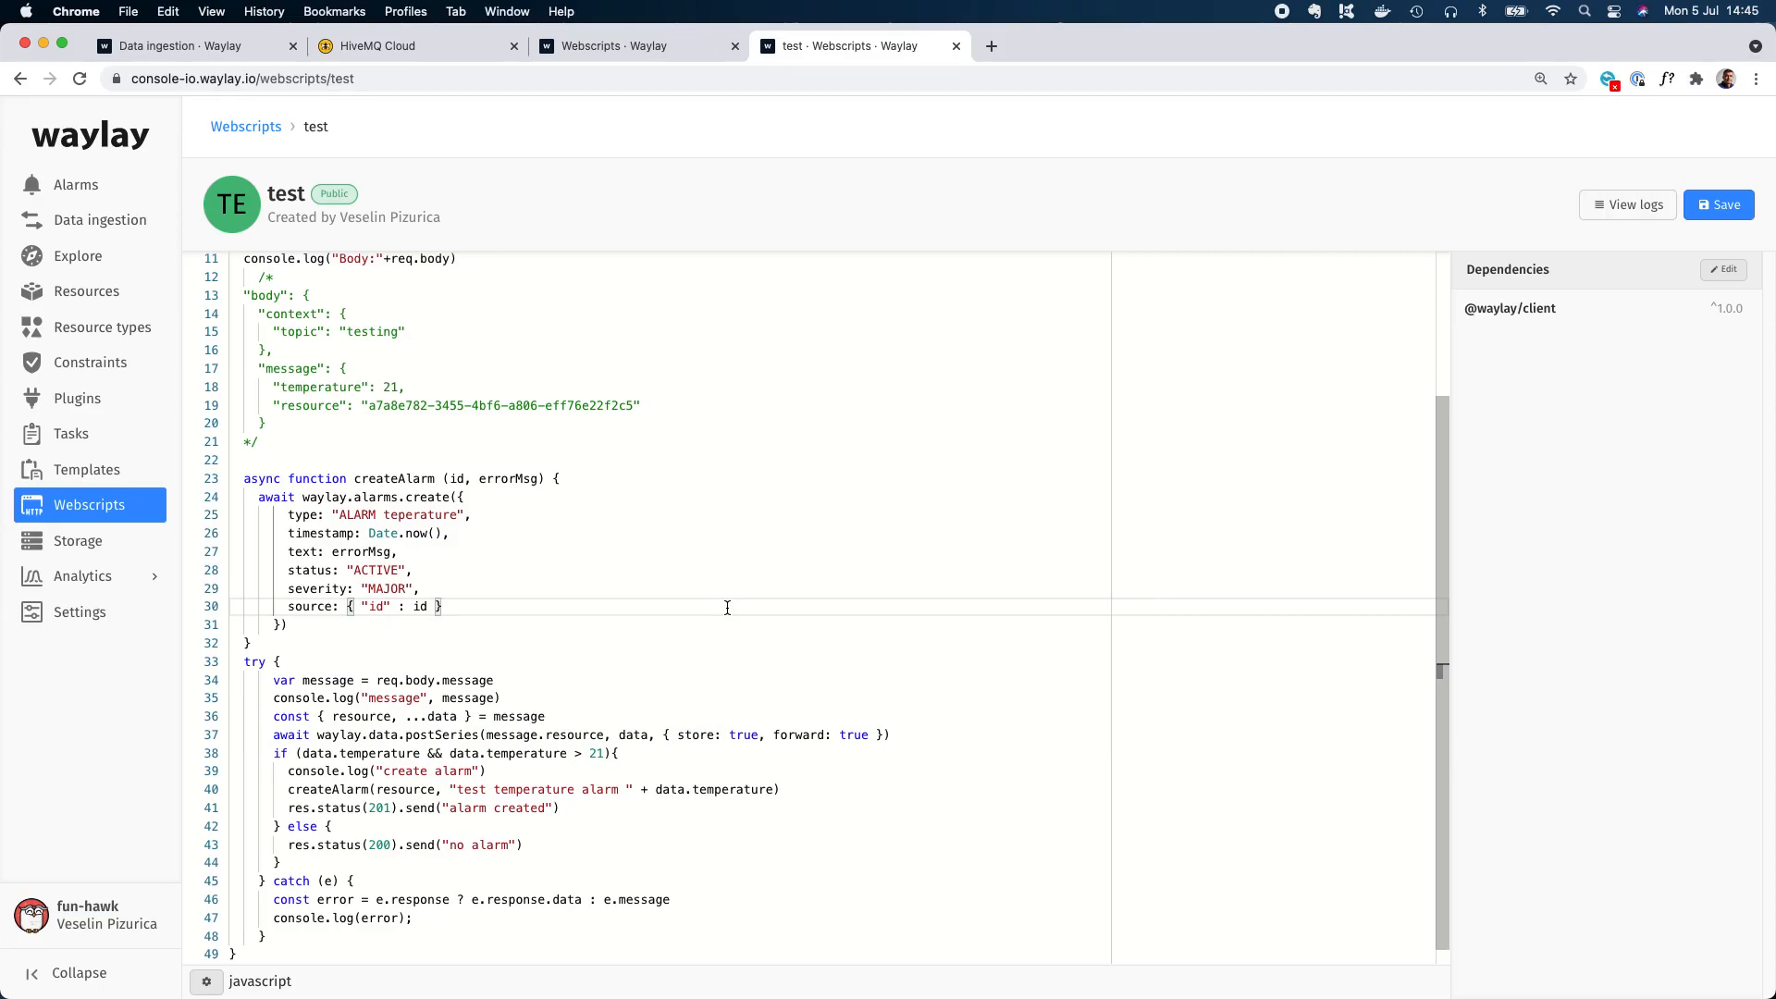
{"action": "left_click", "coordinate": [816, 653]}
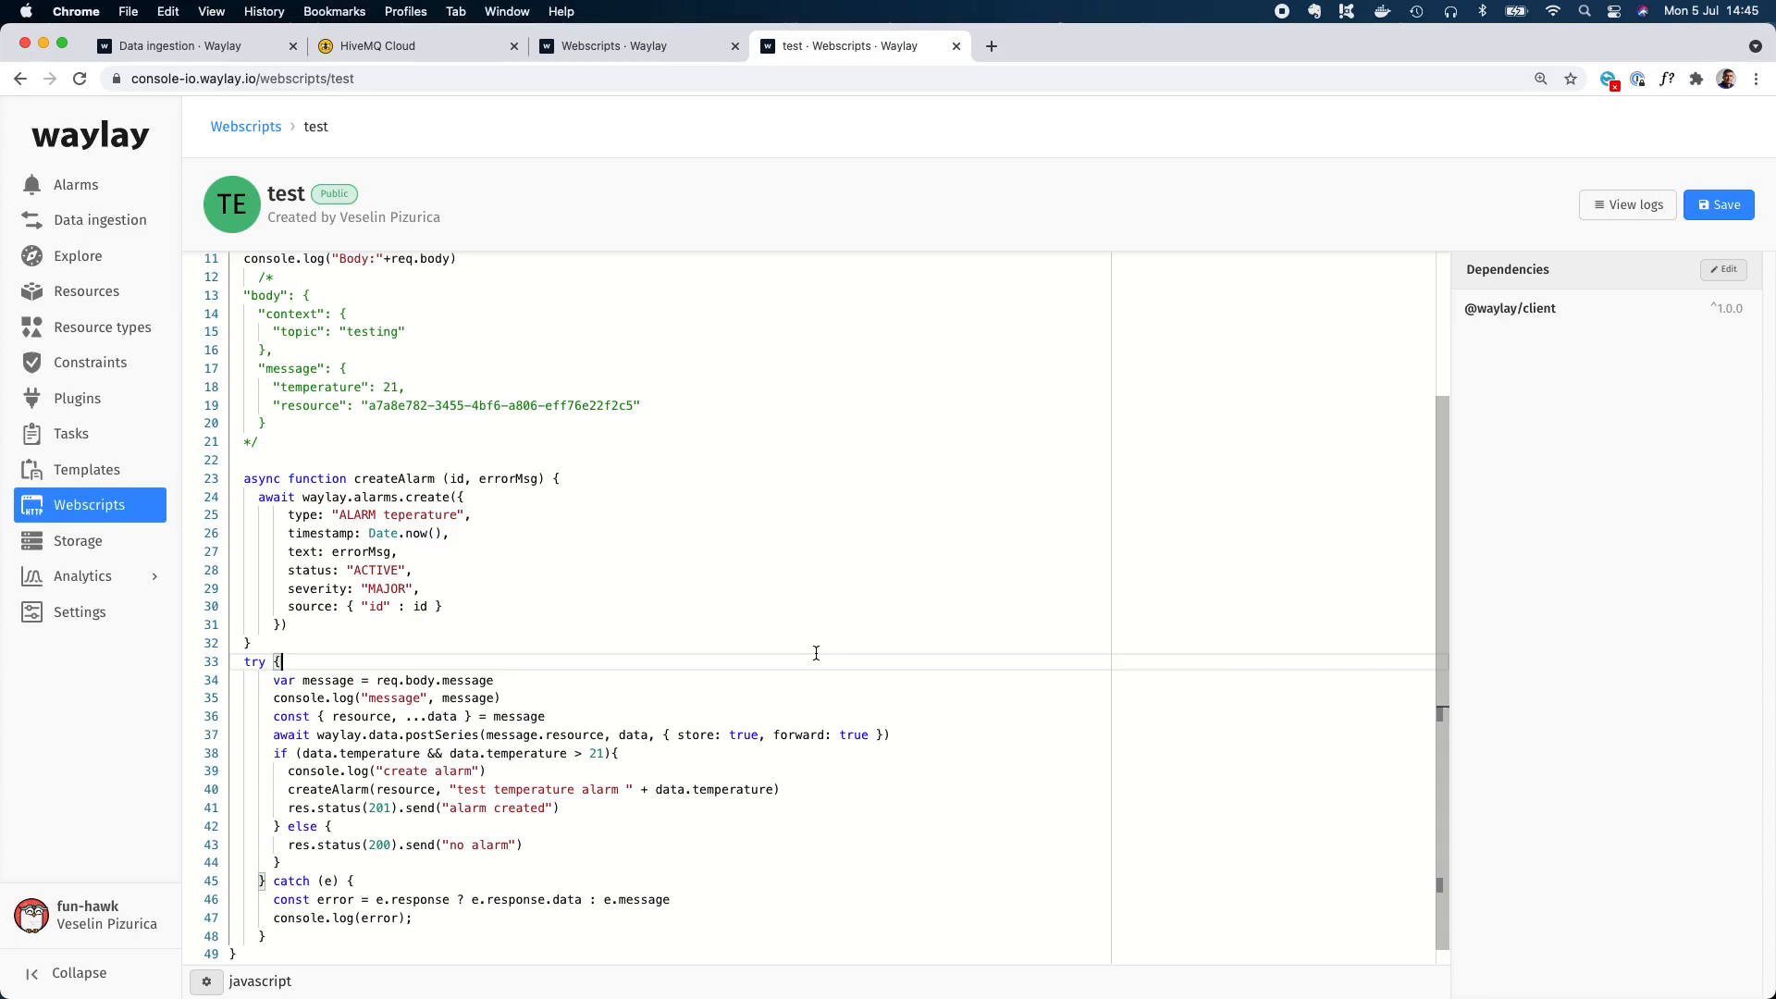
{"action": "left_click", "coordinate": [1716, 205]}
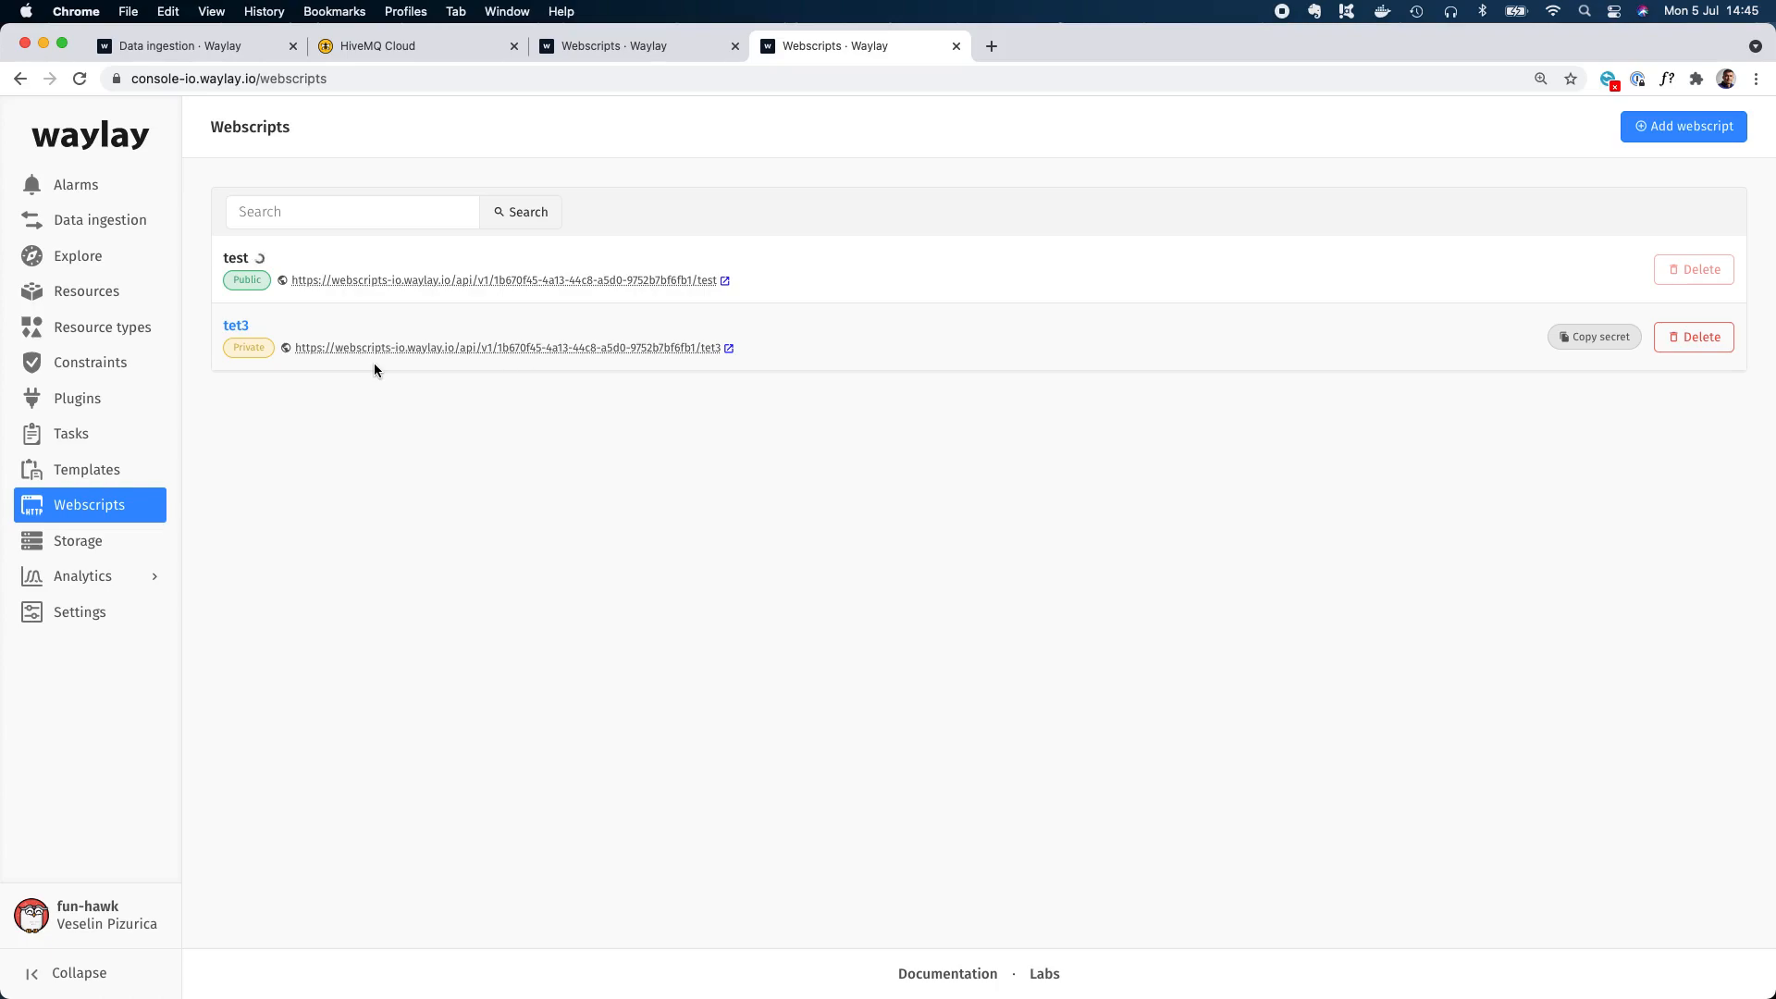
Select all active alarms and clear them from the active list with a batch action.
{"action": "left_click", "coordinate": [101, 186]}
{"action": "left_click", "coordinate": [232, 212]}
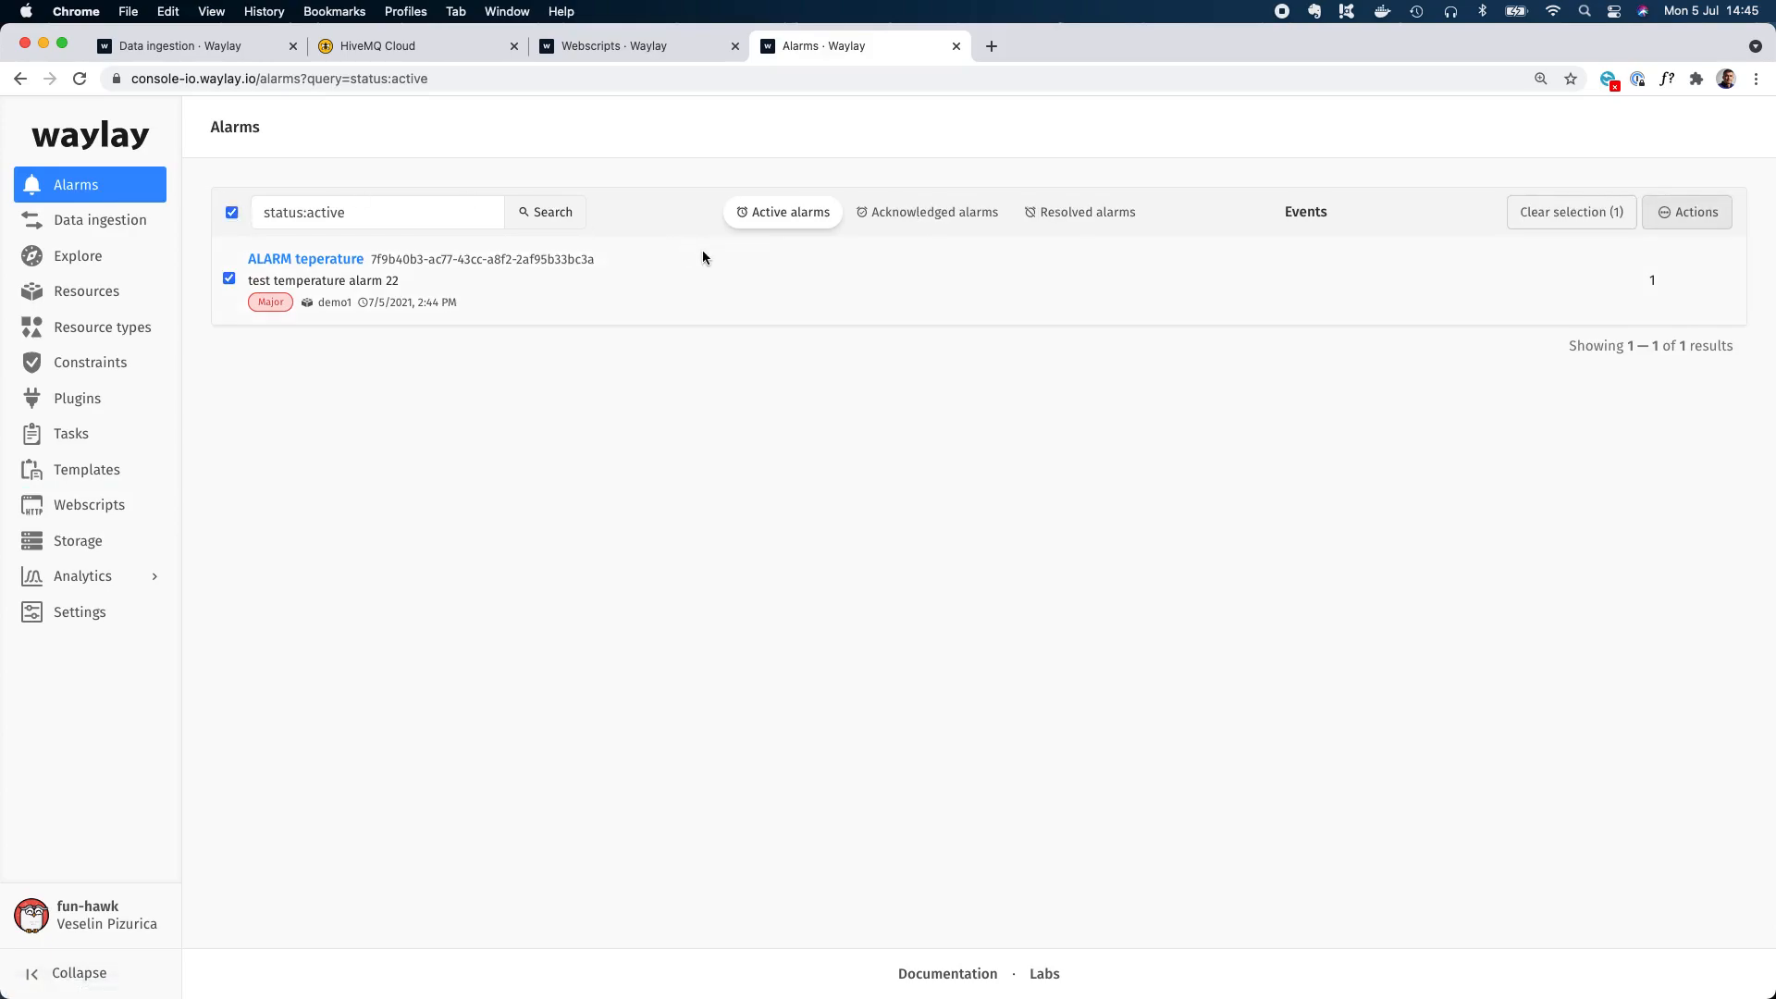
{"action": "left_click", "coordinate": [1693, 218]}
{"action": "left_click", "coordinate": [1619, 617]}
{"action": "left_click", "coordinate": [1156, 262]}
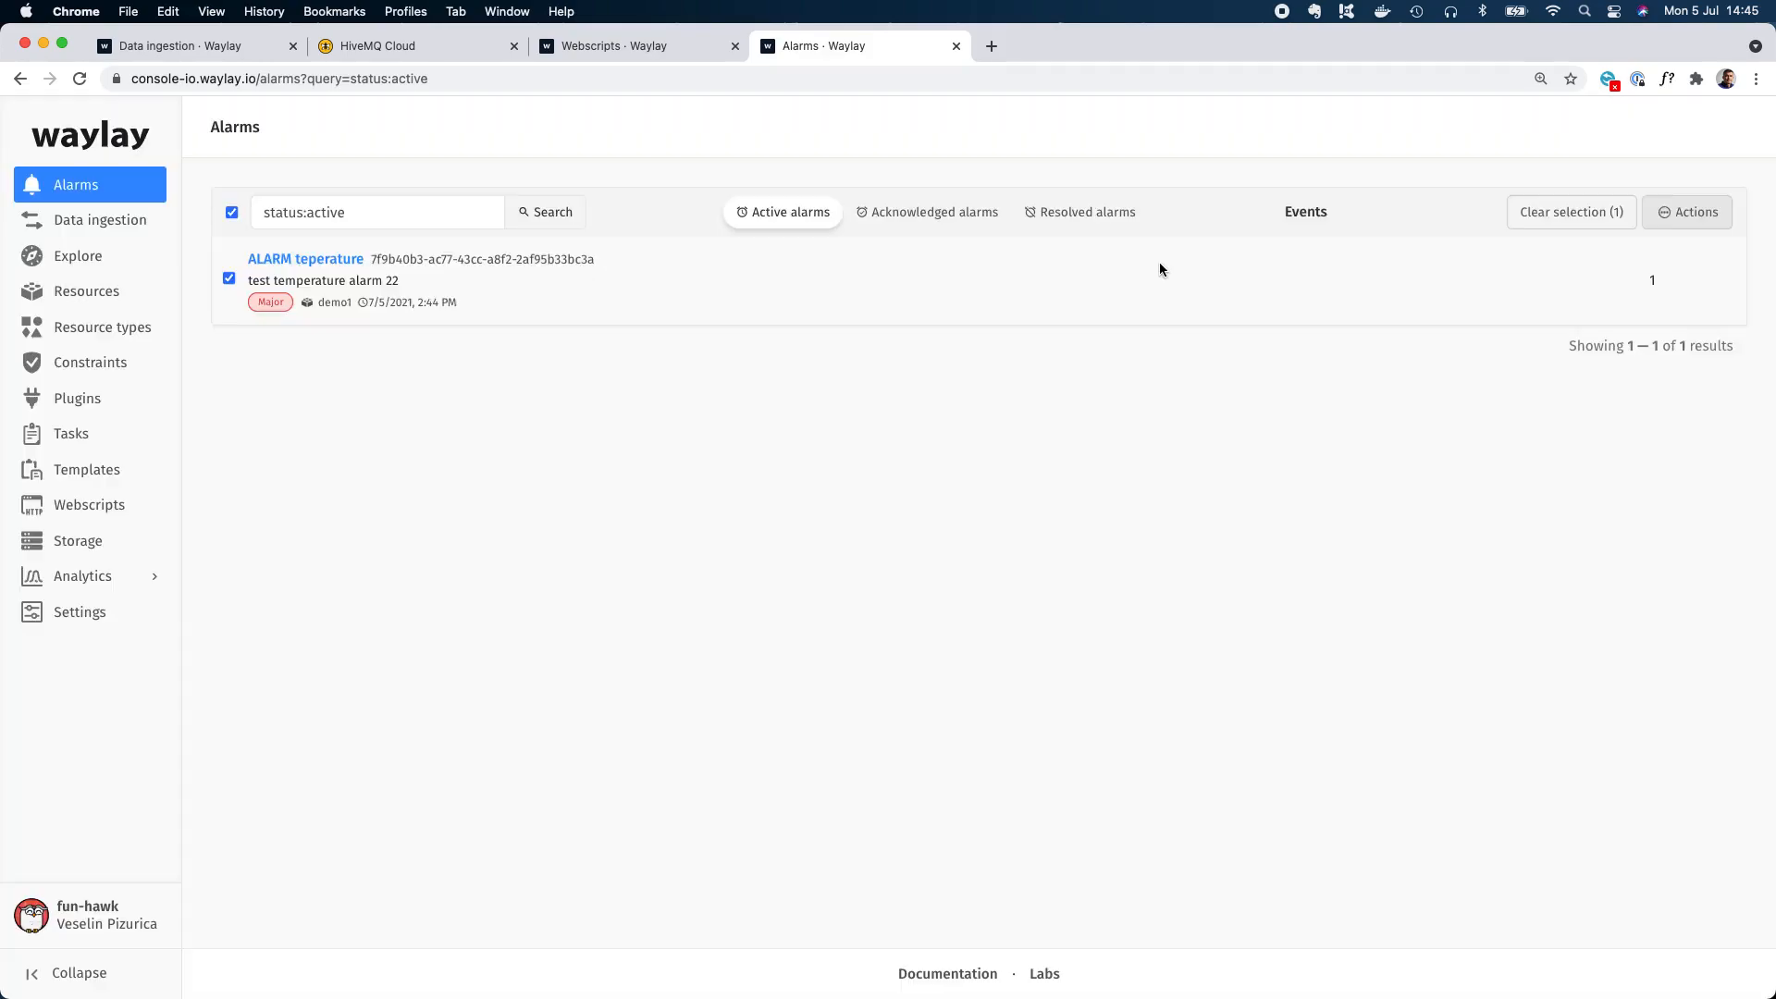
Start a new template and place a Function sensor block on the designer canvas.
{"action": "left_click", "coordinate": [102, 469]}
{"action": "left_click", "coordinate": [1745, 126]}
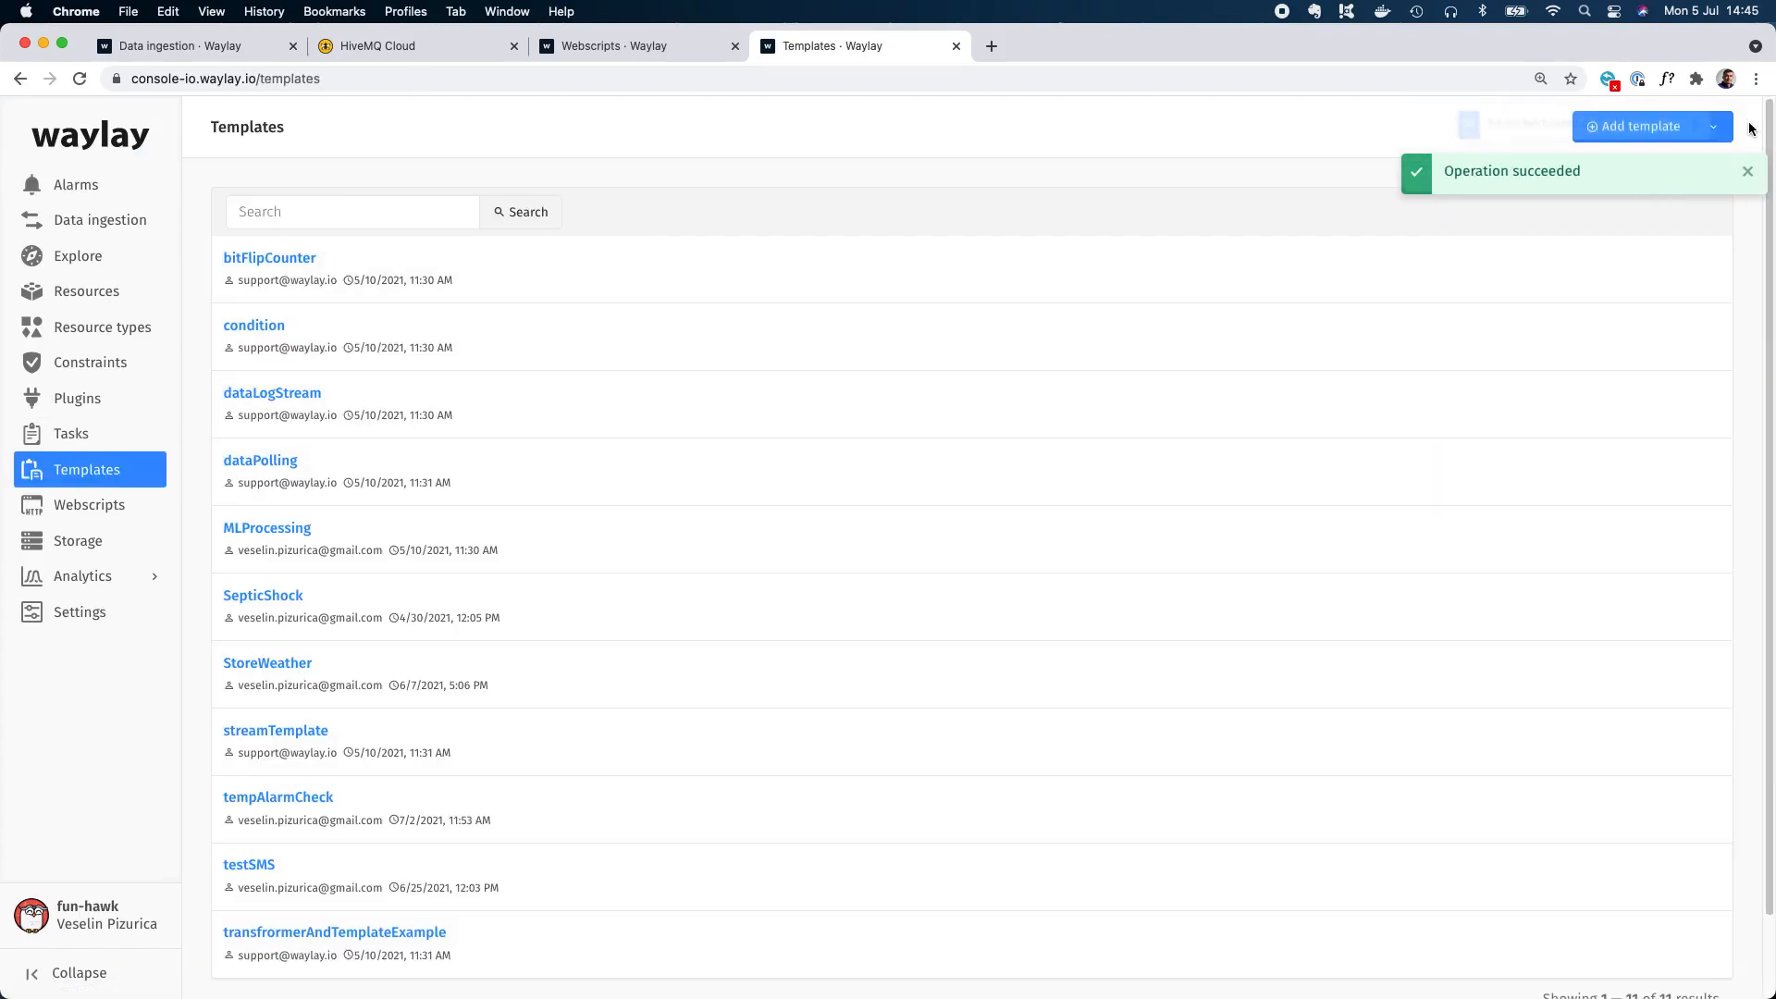
{"action": "left_click", "coordinate": [1746, 124]}
{"action": "left_click", "coordinate": [1663, 130]}
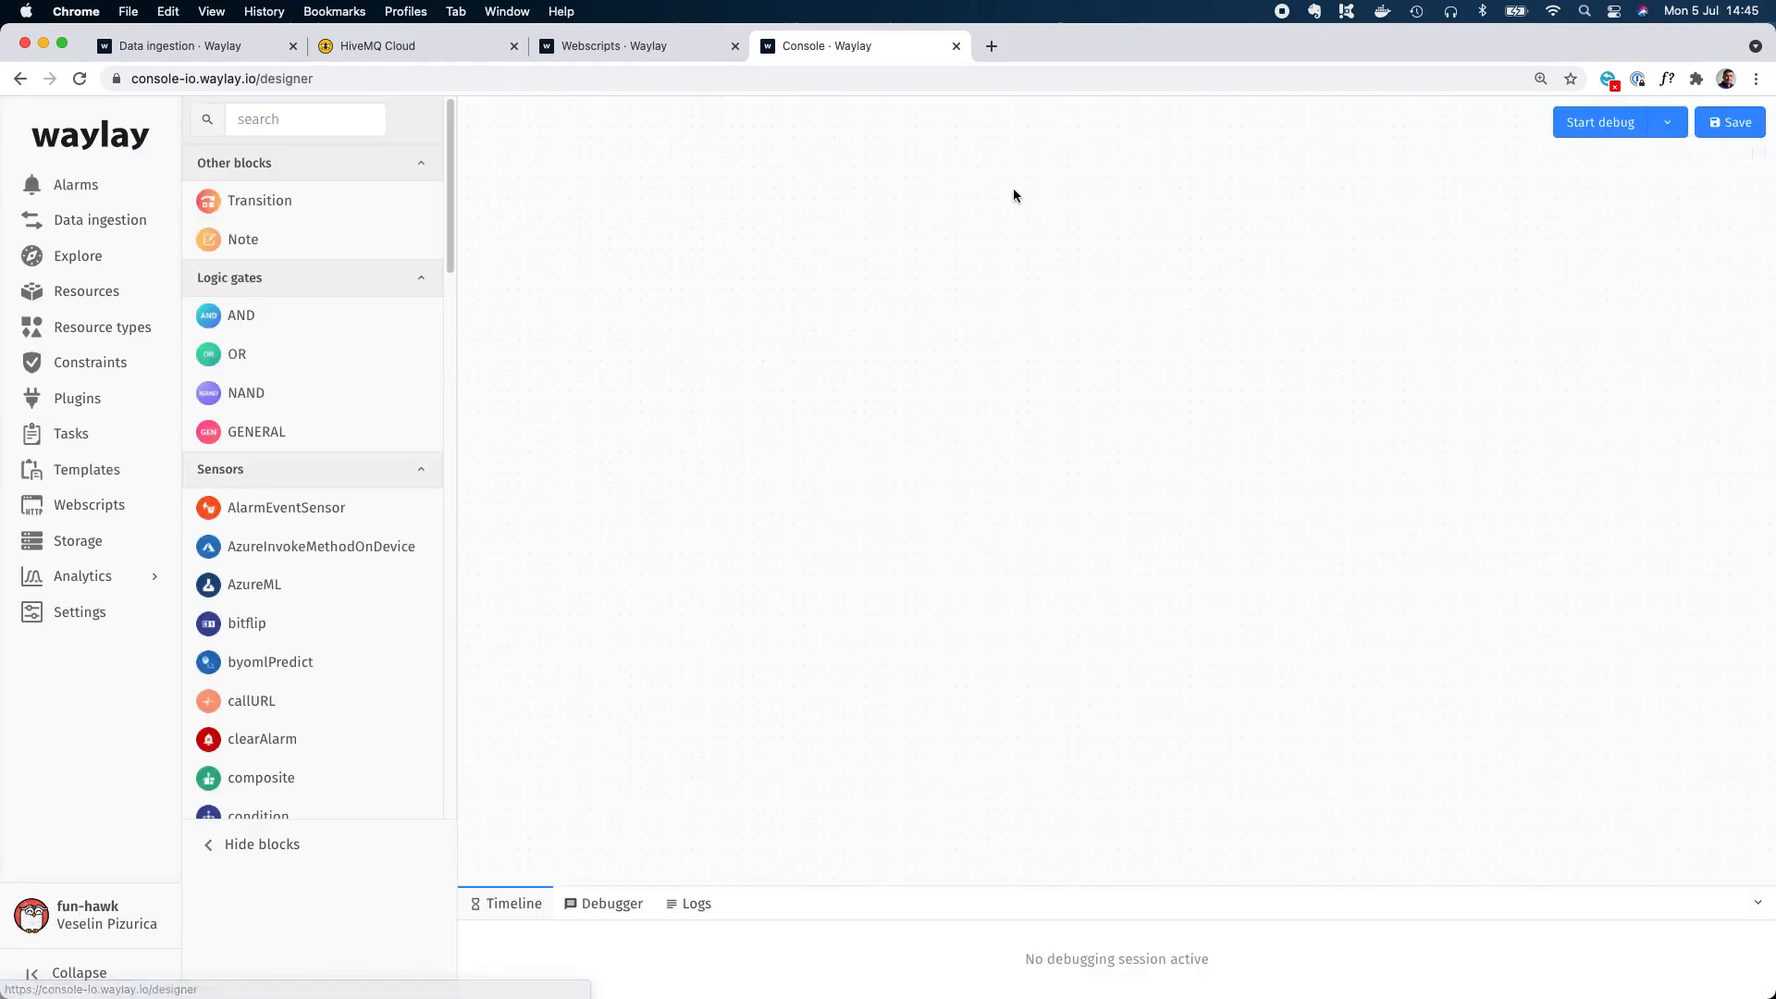
{"action": "left_click", "coordinate": [270, 111]}
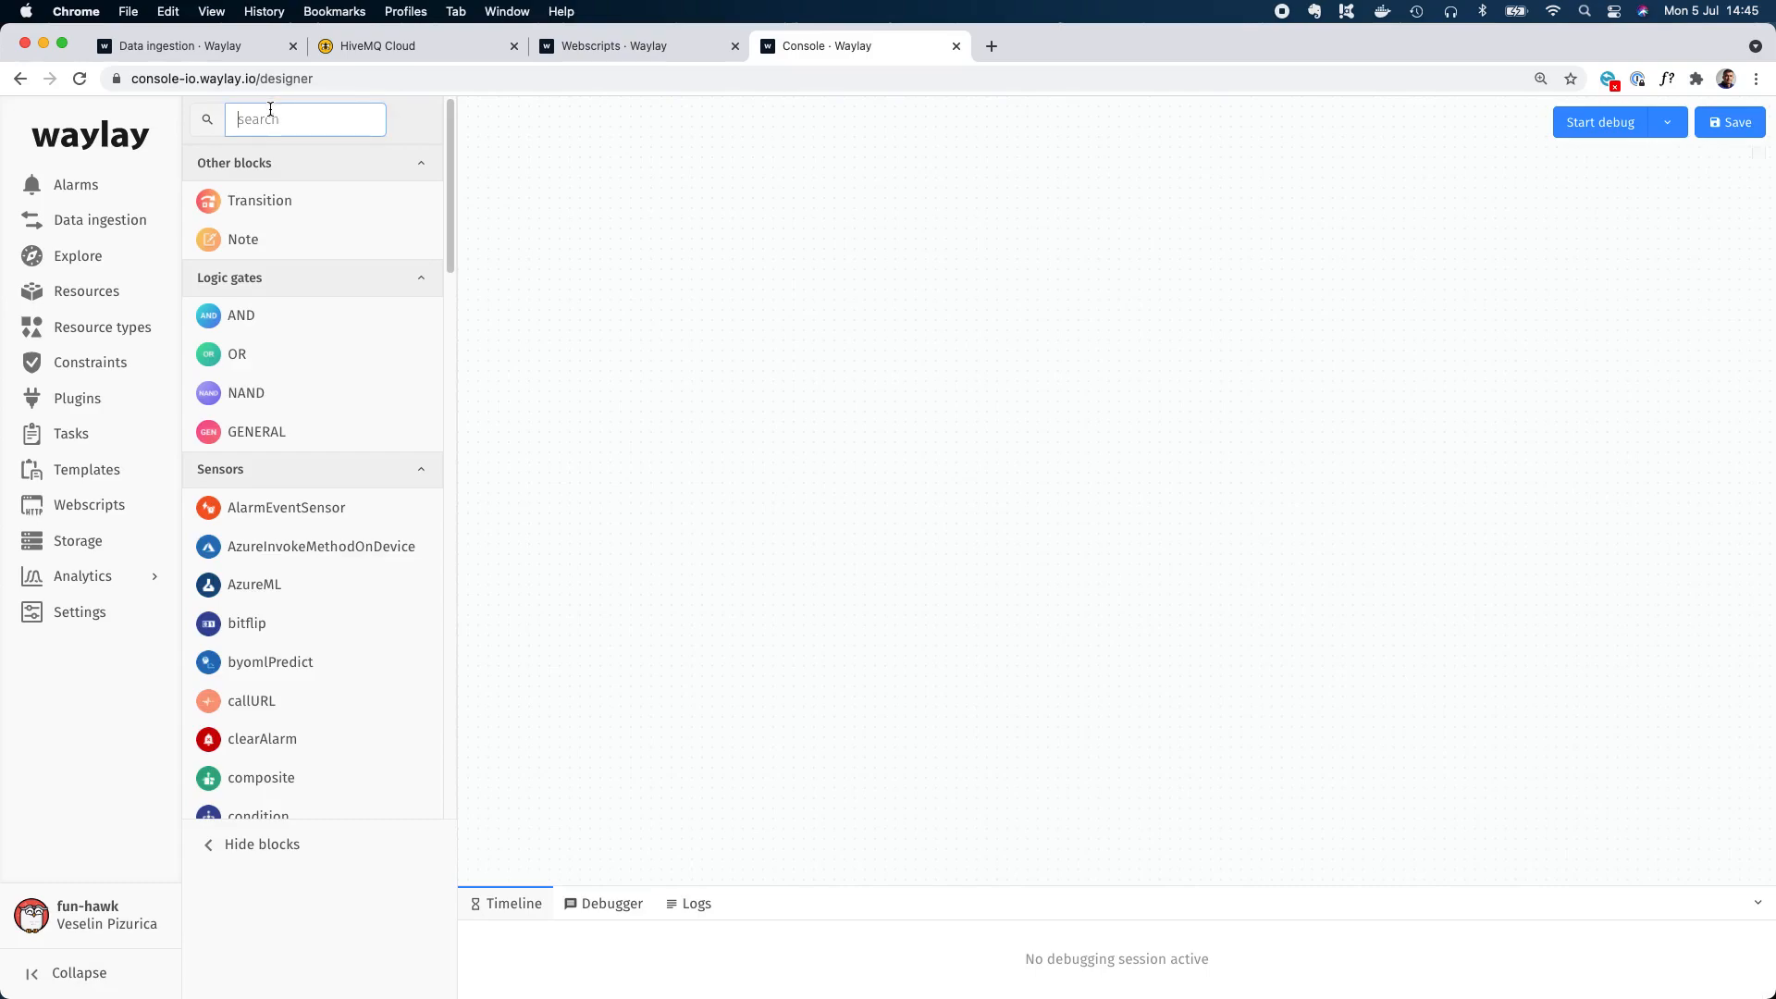
{"action": "type", "text": "Func"}
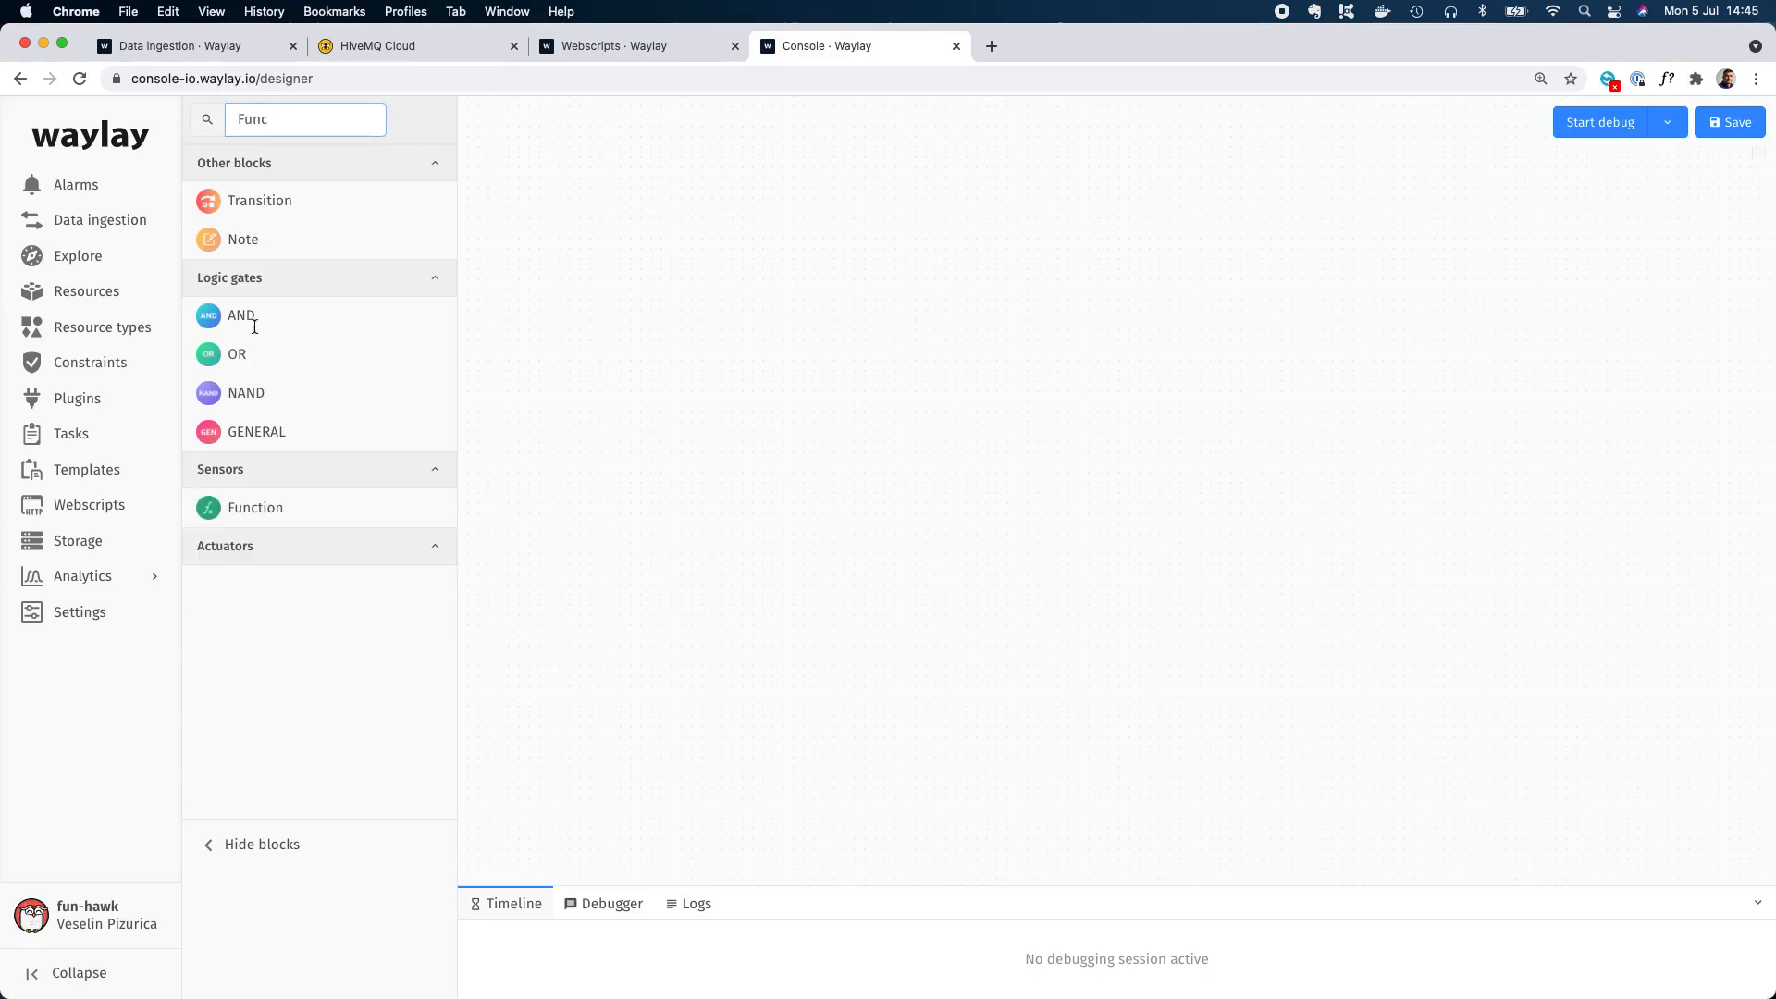
{"action": "left_click_drag", "start_coordinate": [259, 511], "coordinate": [967, 384]}
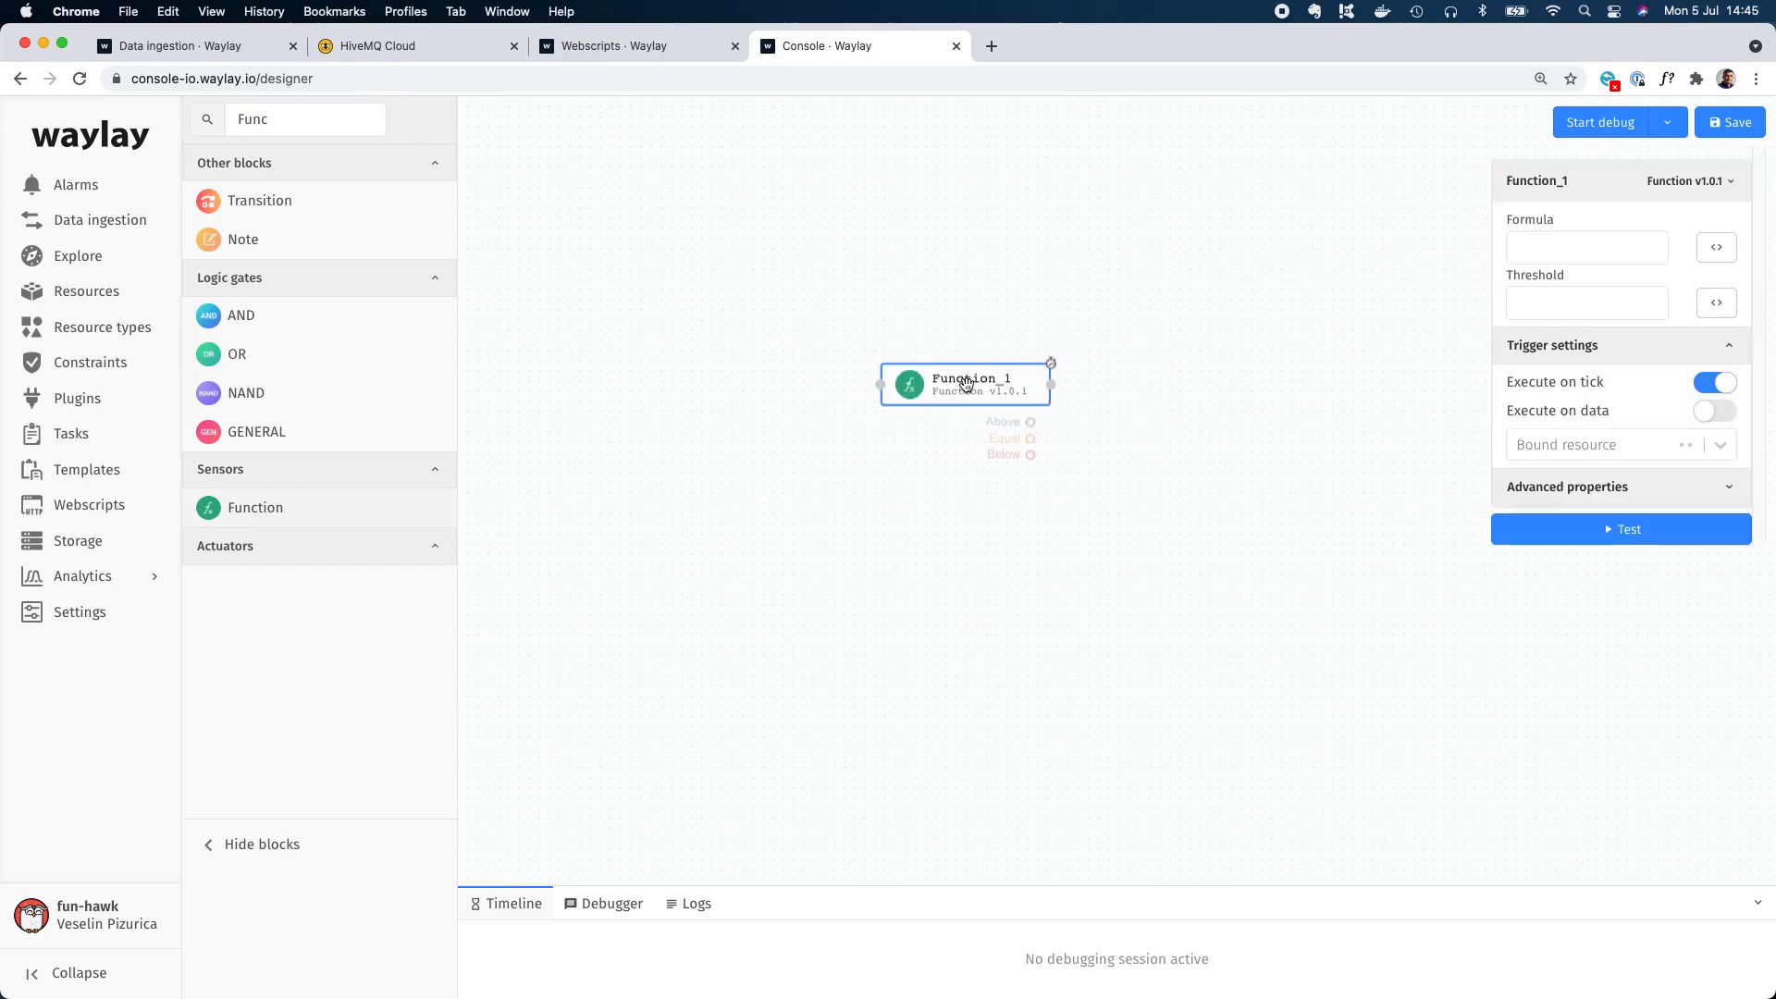
Bind the Function block to resource $, enabling execution on data and disabling execution on tick.
{"action": "left_click", "coordinate": [1595, 445]}
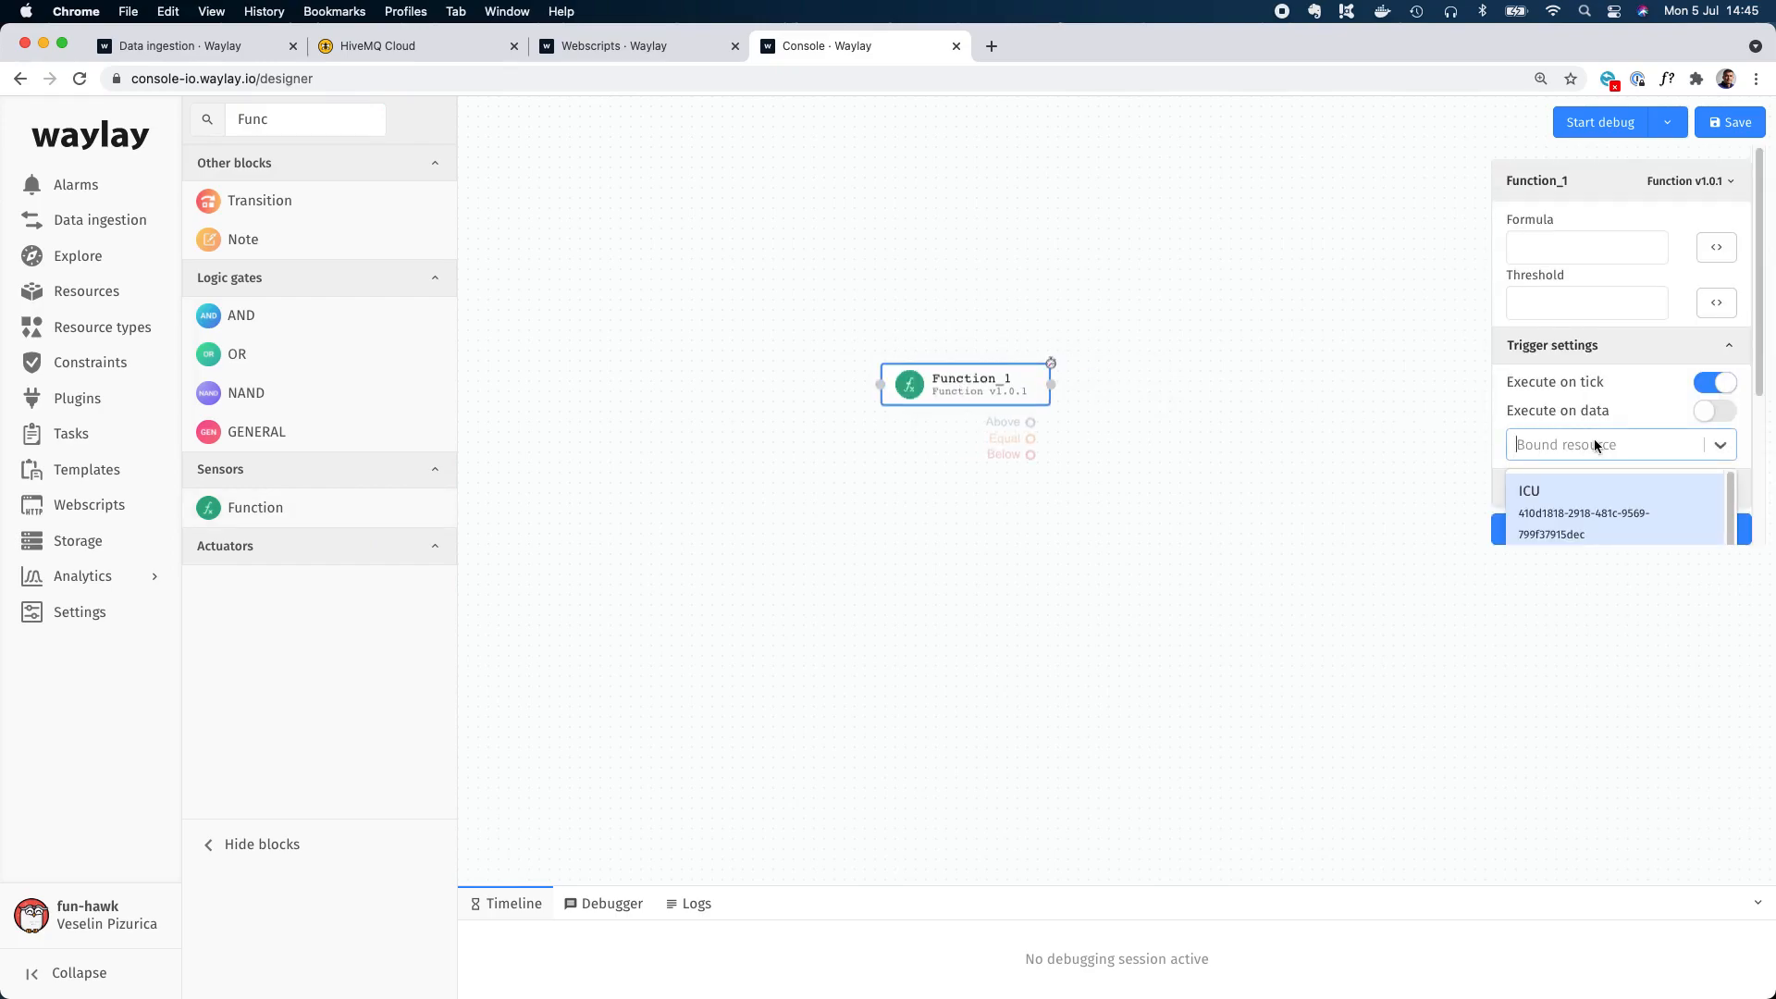
{"action": "type", "text": "$"}
{"action": "left_click", "coordinate": [1547, 487]}
{"action": "left_click", "coordinate": [1717, 414]}
{"action": "left_click", "coordinate": [1714, 382]}
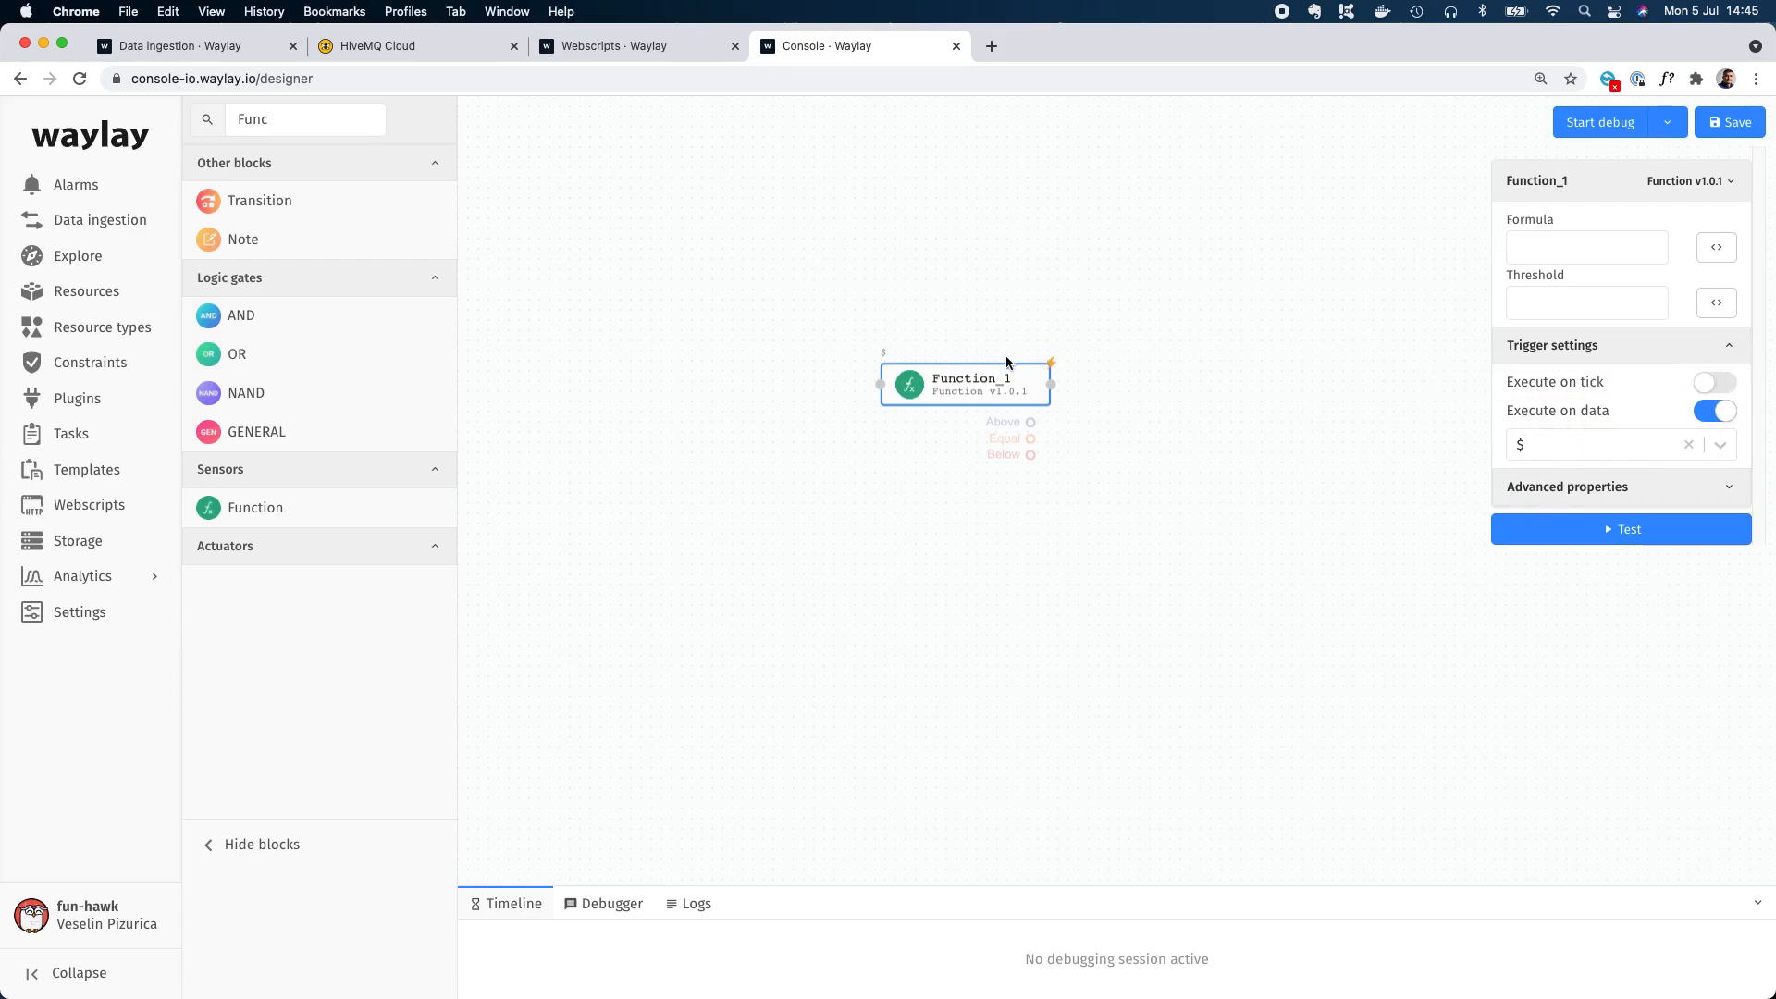
{"action": "left_click_drag", "start_coordinate": [980, 376], "coordinate": [902, 373]}
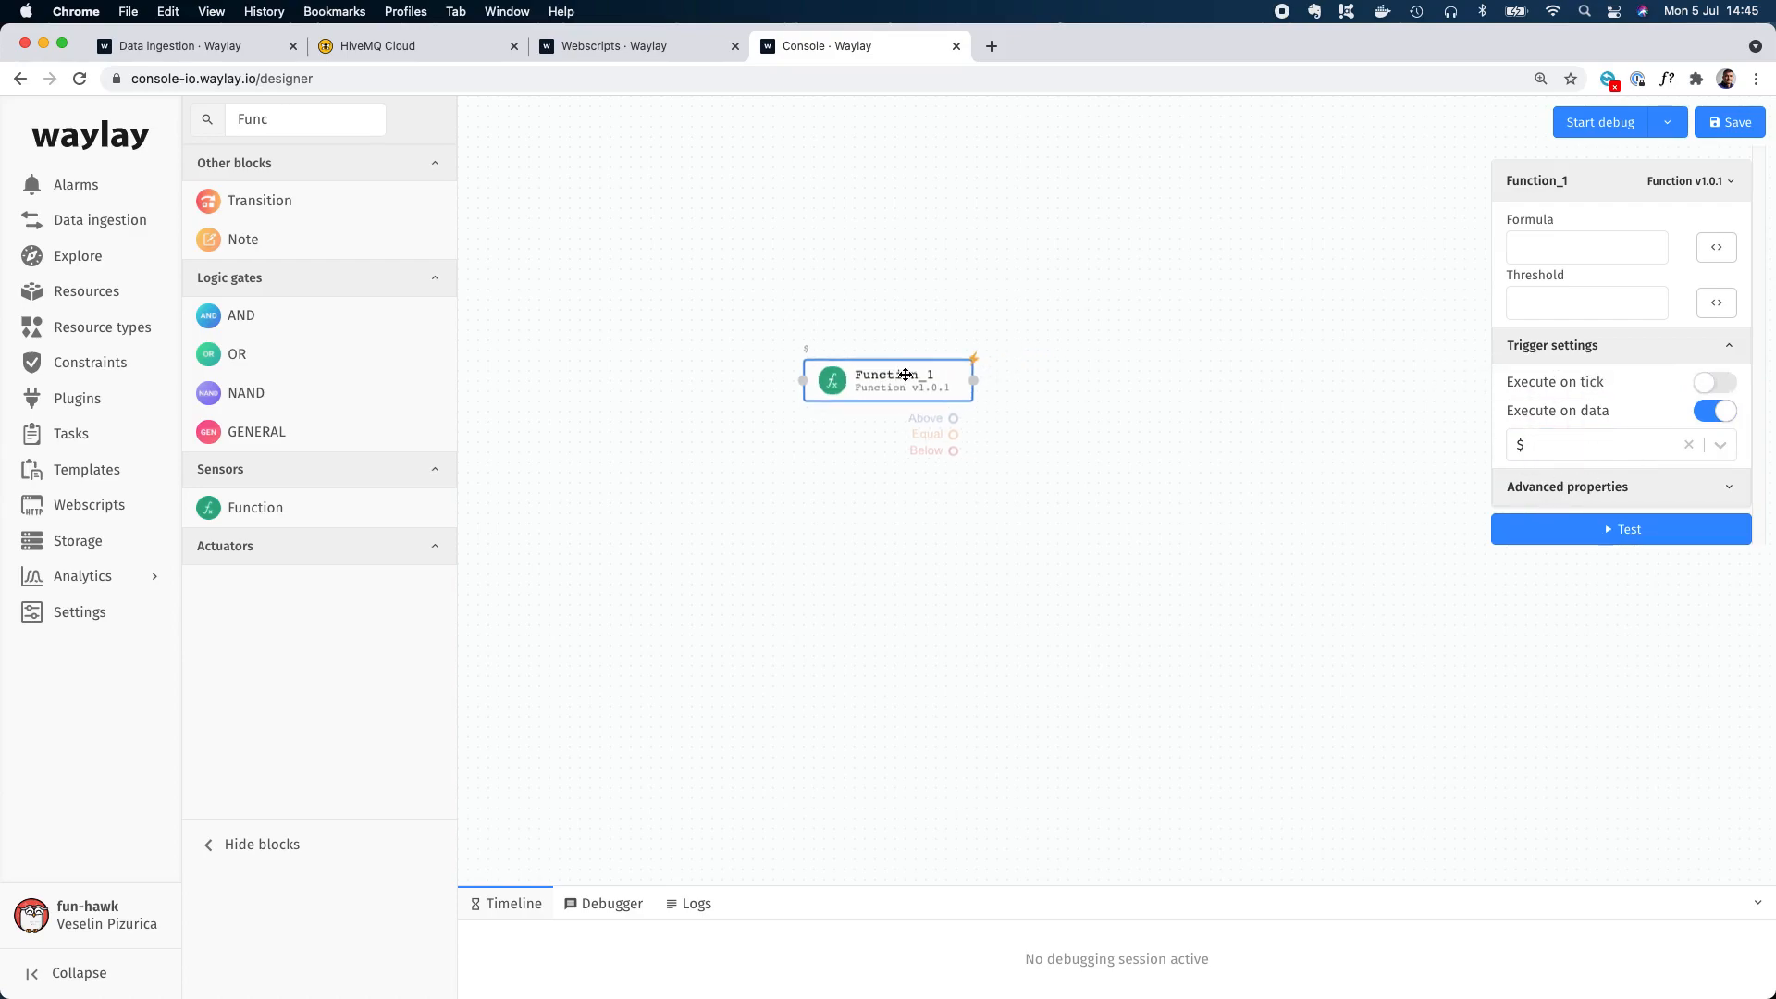
Set the Function block's formula to ${streamdata.temperature} and save it.
{"action": "left_click", "coordinate": [1718, 248]}
{"action": "type", "text": "$["}
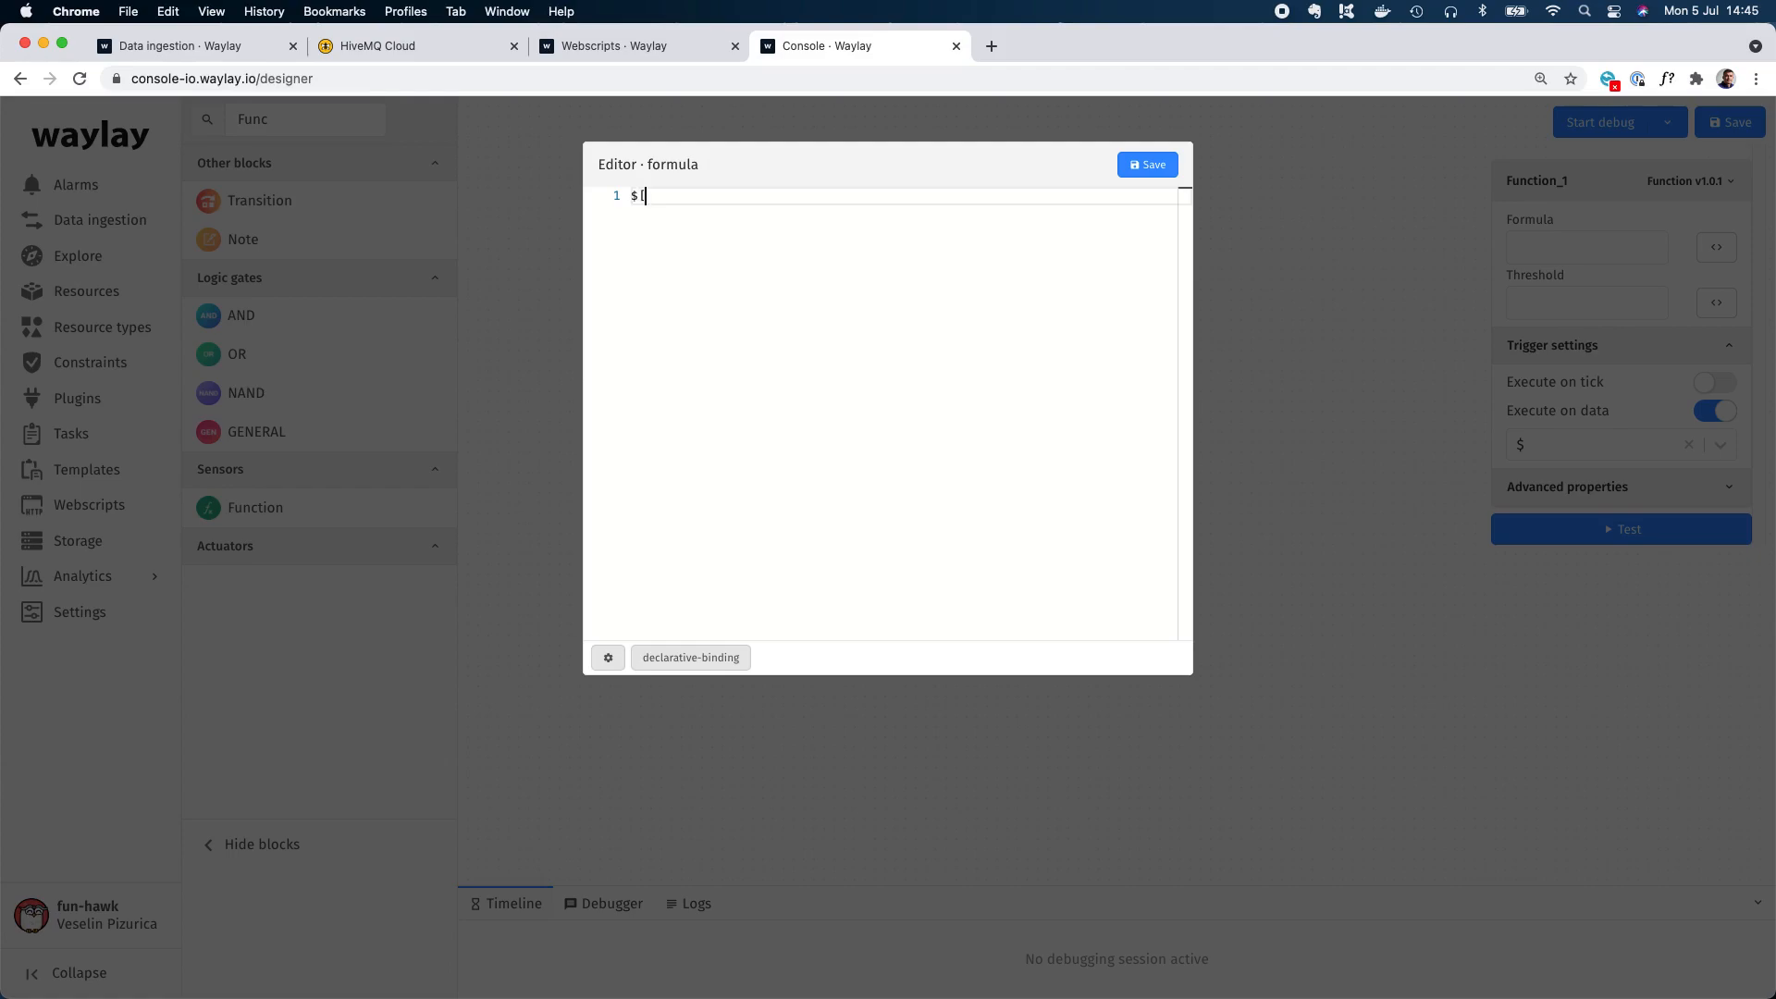
{"action": "key", "text": "BackSpace"}
{"action": "key", "text": "BackSpace"}
{"action": "type", "text": "{s"}
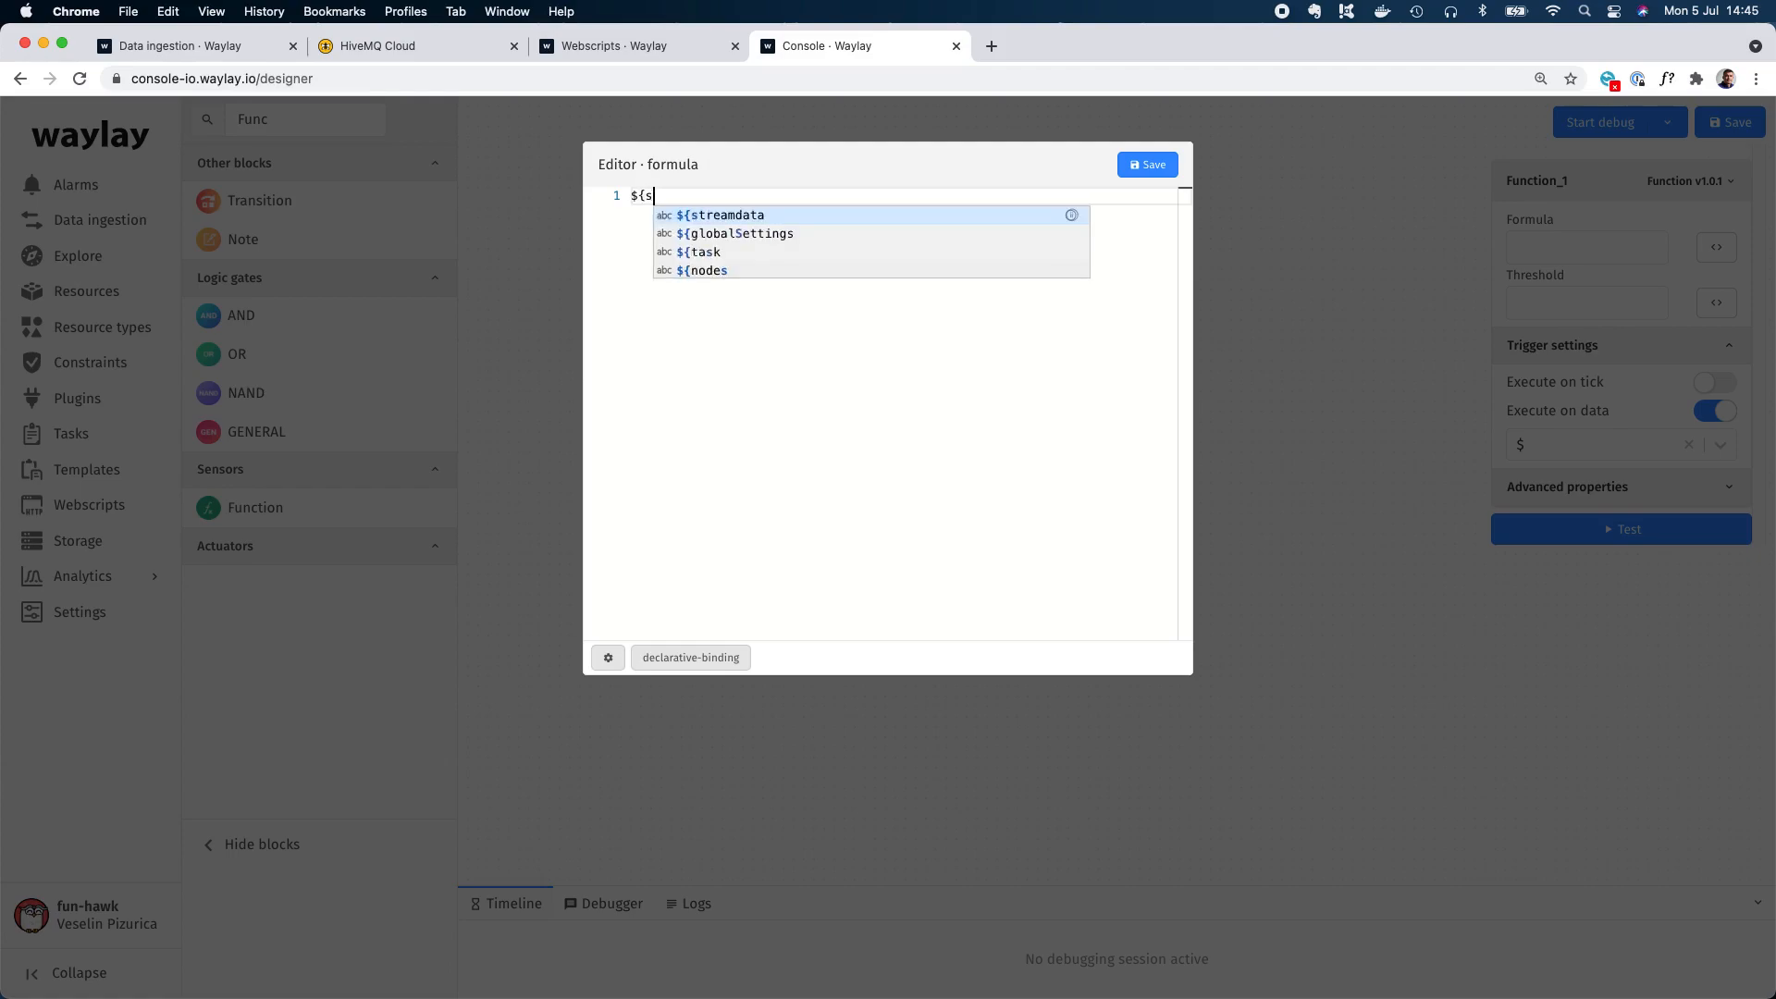
{"action": "type", "text": "treamdata.te"}
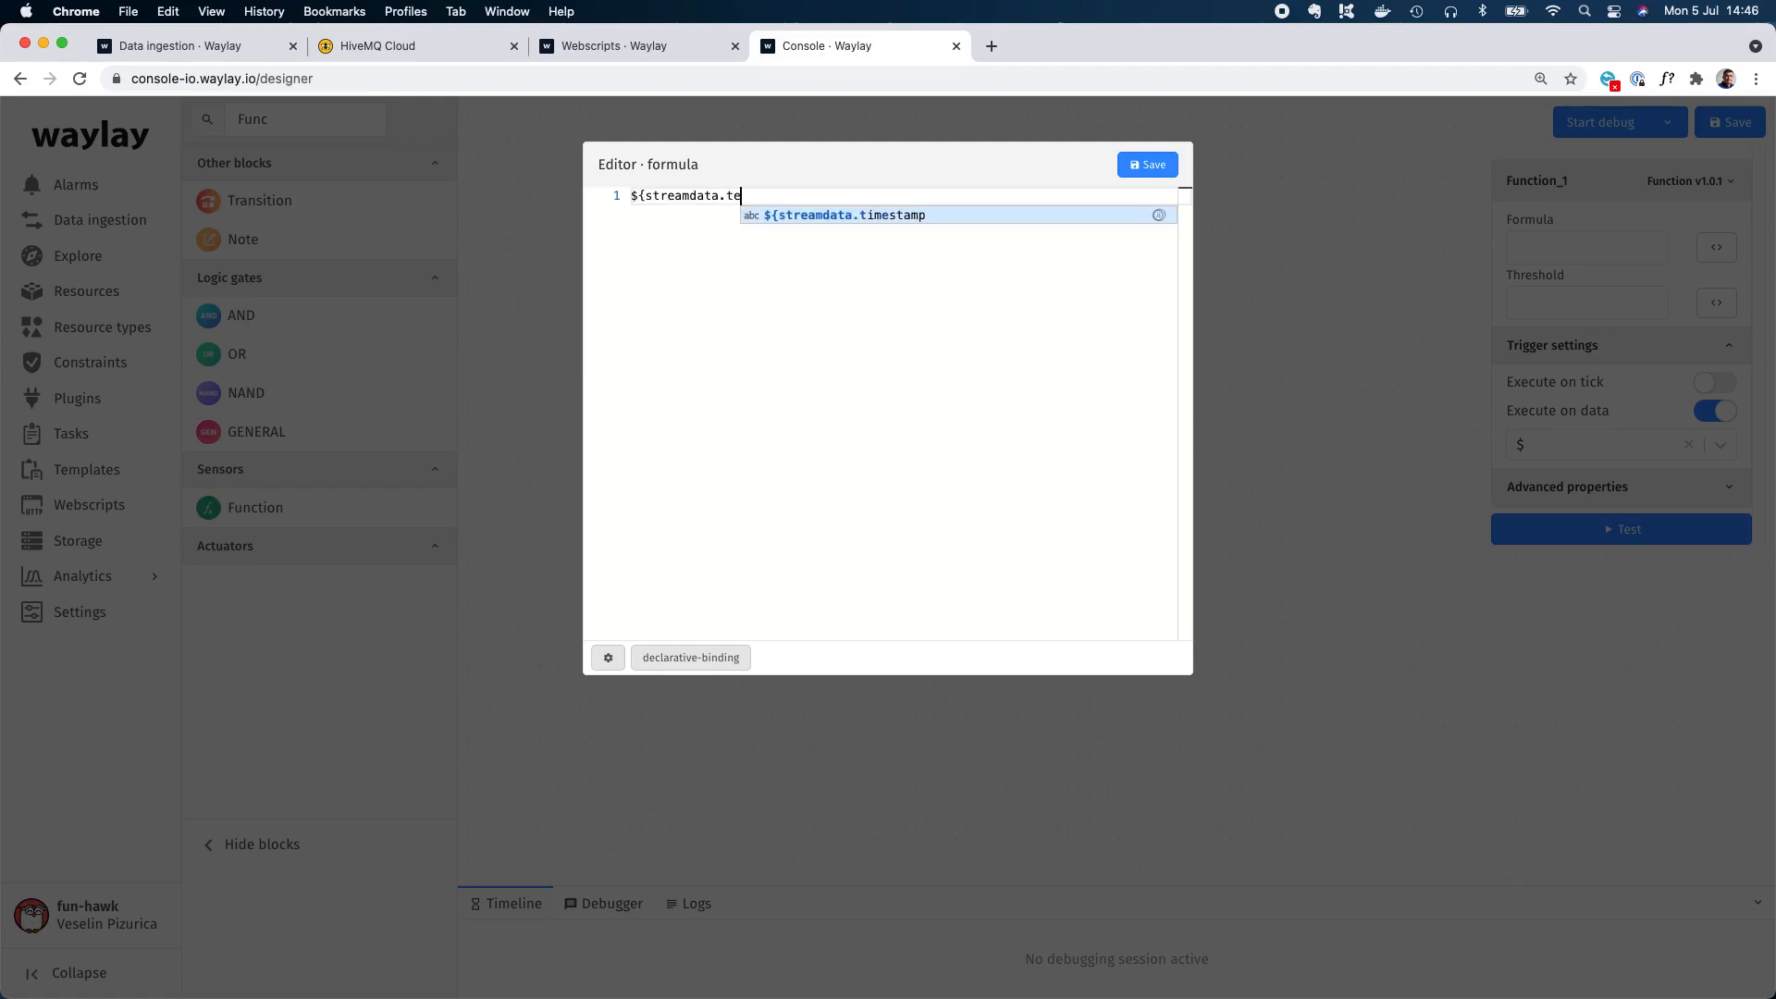
{"action": "type", "text": "mperature}"}
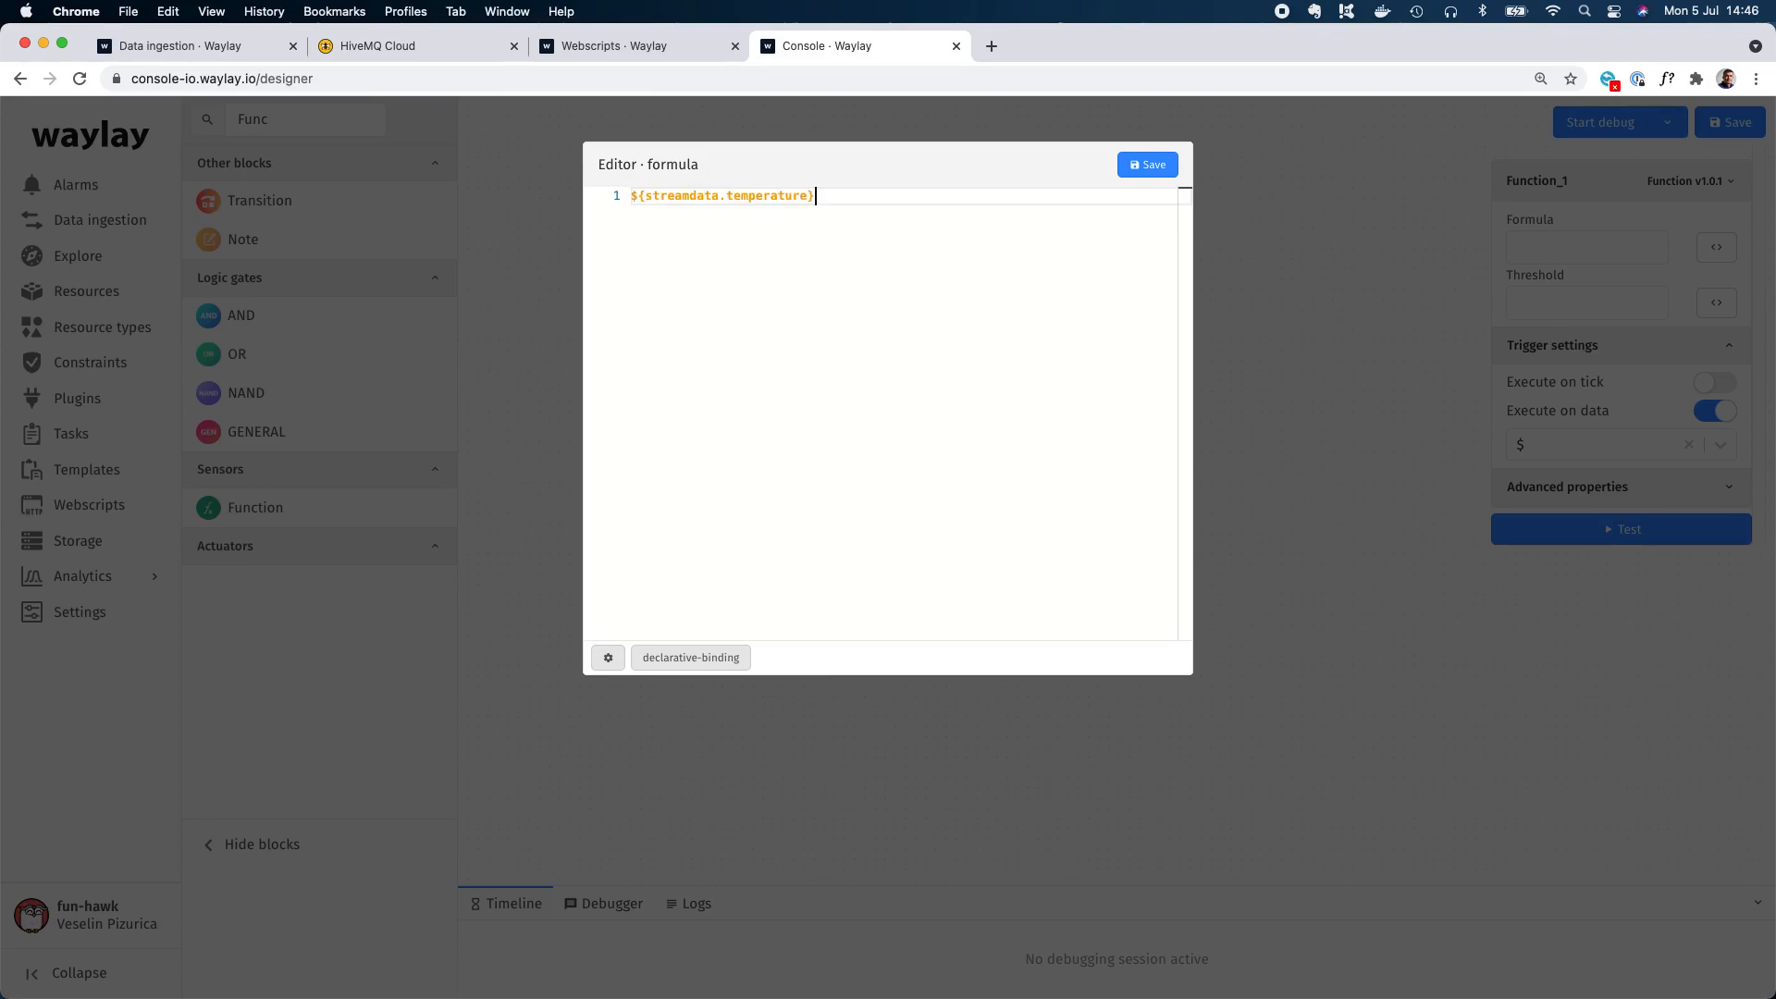
{"action": "key", "text": "super+a"}
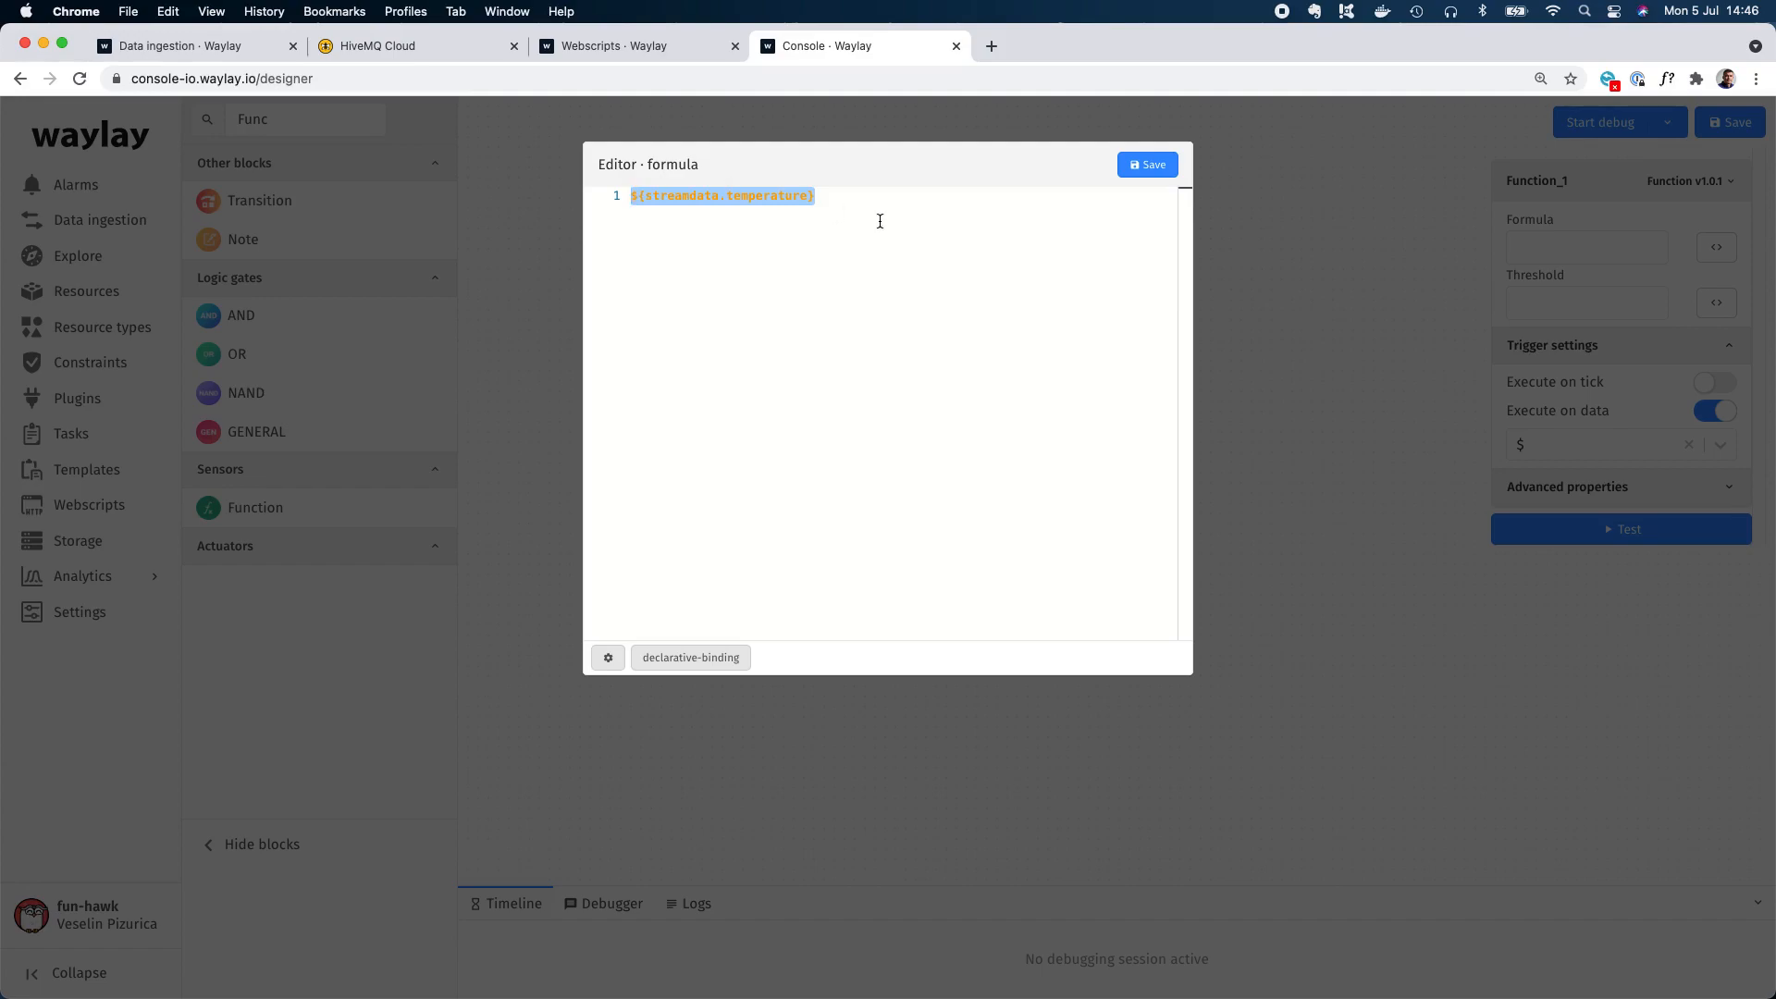
{"action": "left_click", "coordinate": [1147, 166]}
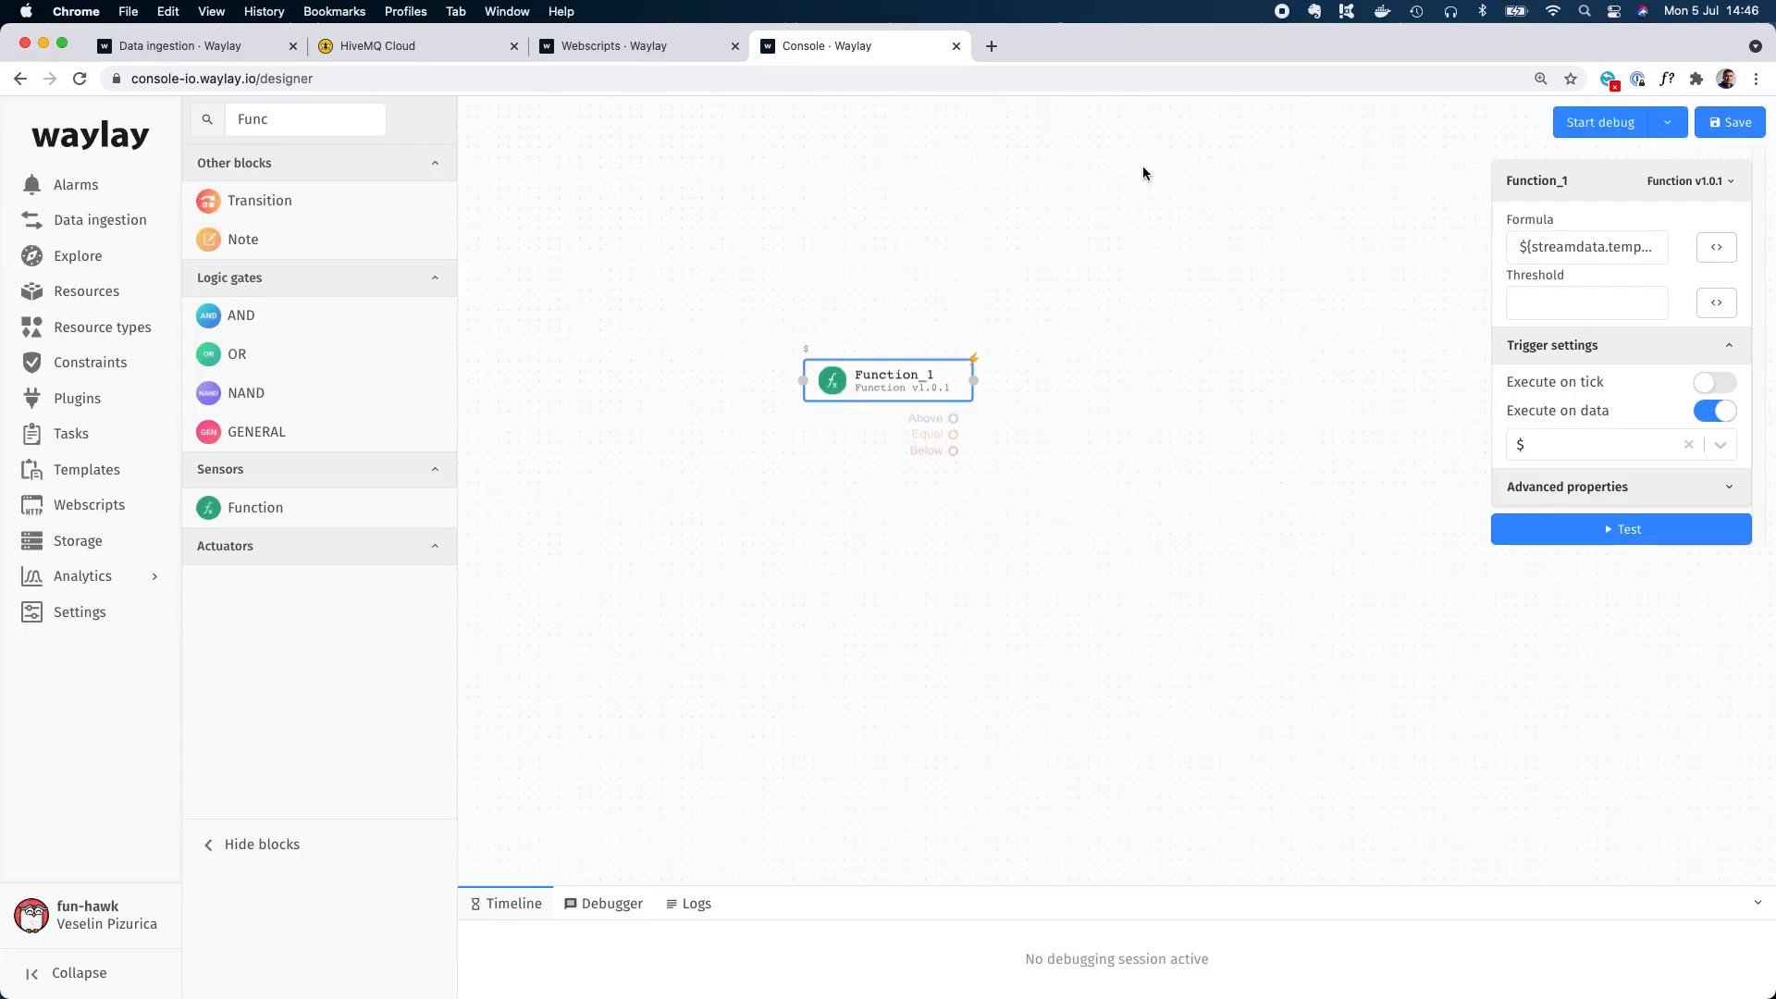
Set the Function block's threshold to 21 and adjust the block's place on the canvas.
{"action": "left_click", "coordinate": [1556, 301]}
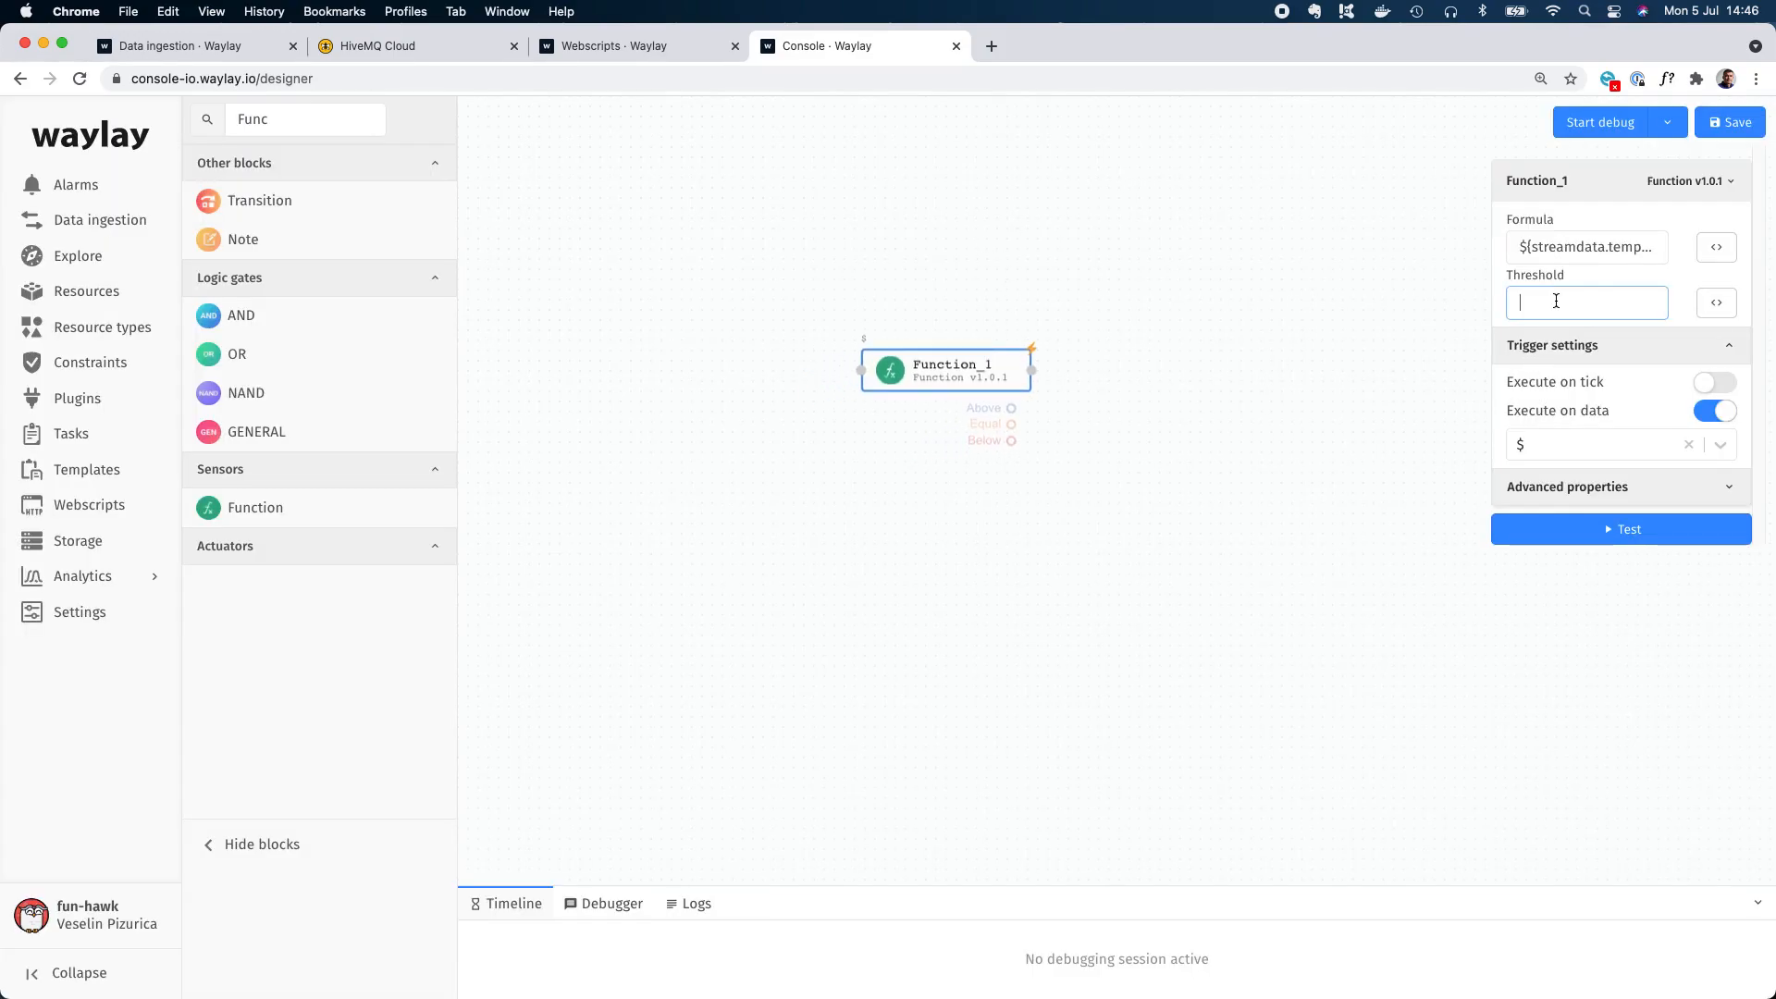
{"action": "type", "text": "21"}
{"action": "left_click", "coordinate": [988, 374]}
{"action": "left_click_drag", "start_coordinate": [985, 369], "coordinate": [967, 363]}
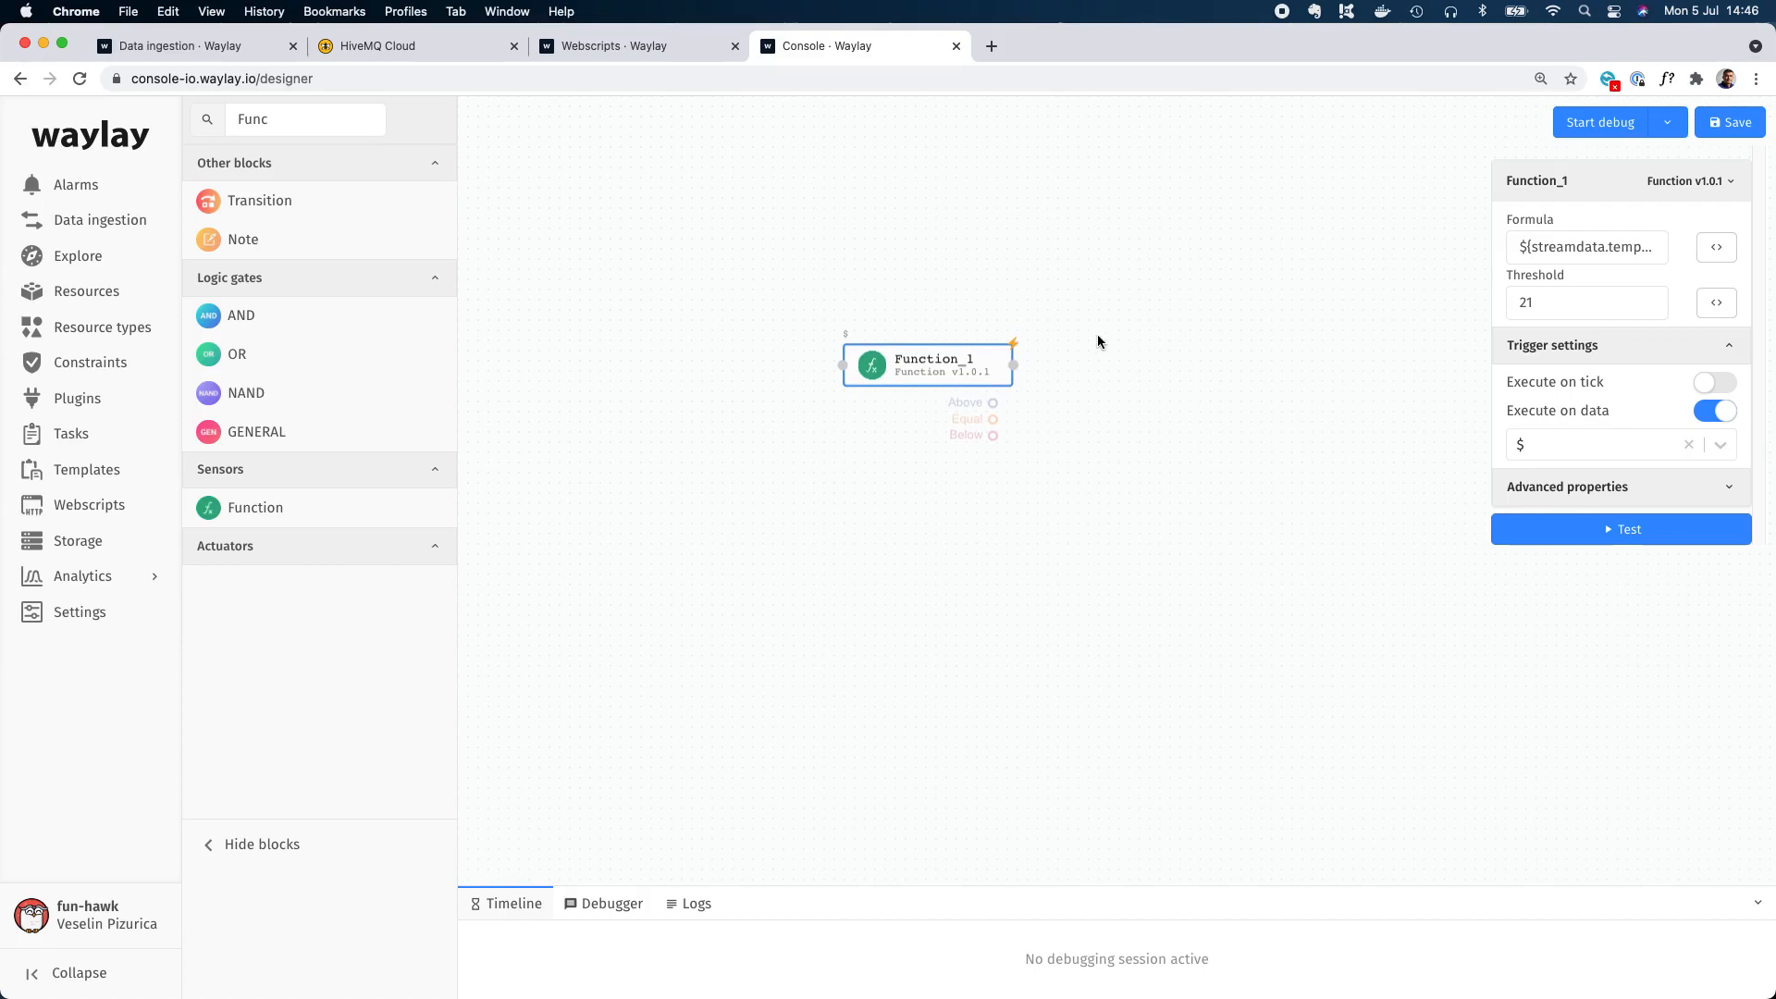
Add a createAlarm block beside the Function block and connect the Function's Above state to it.
{"action": "double_click", "coordinate": [265, 116]}
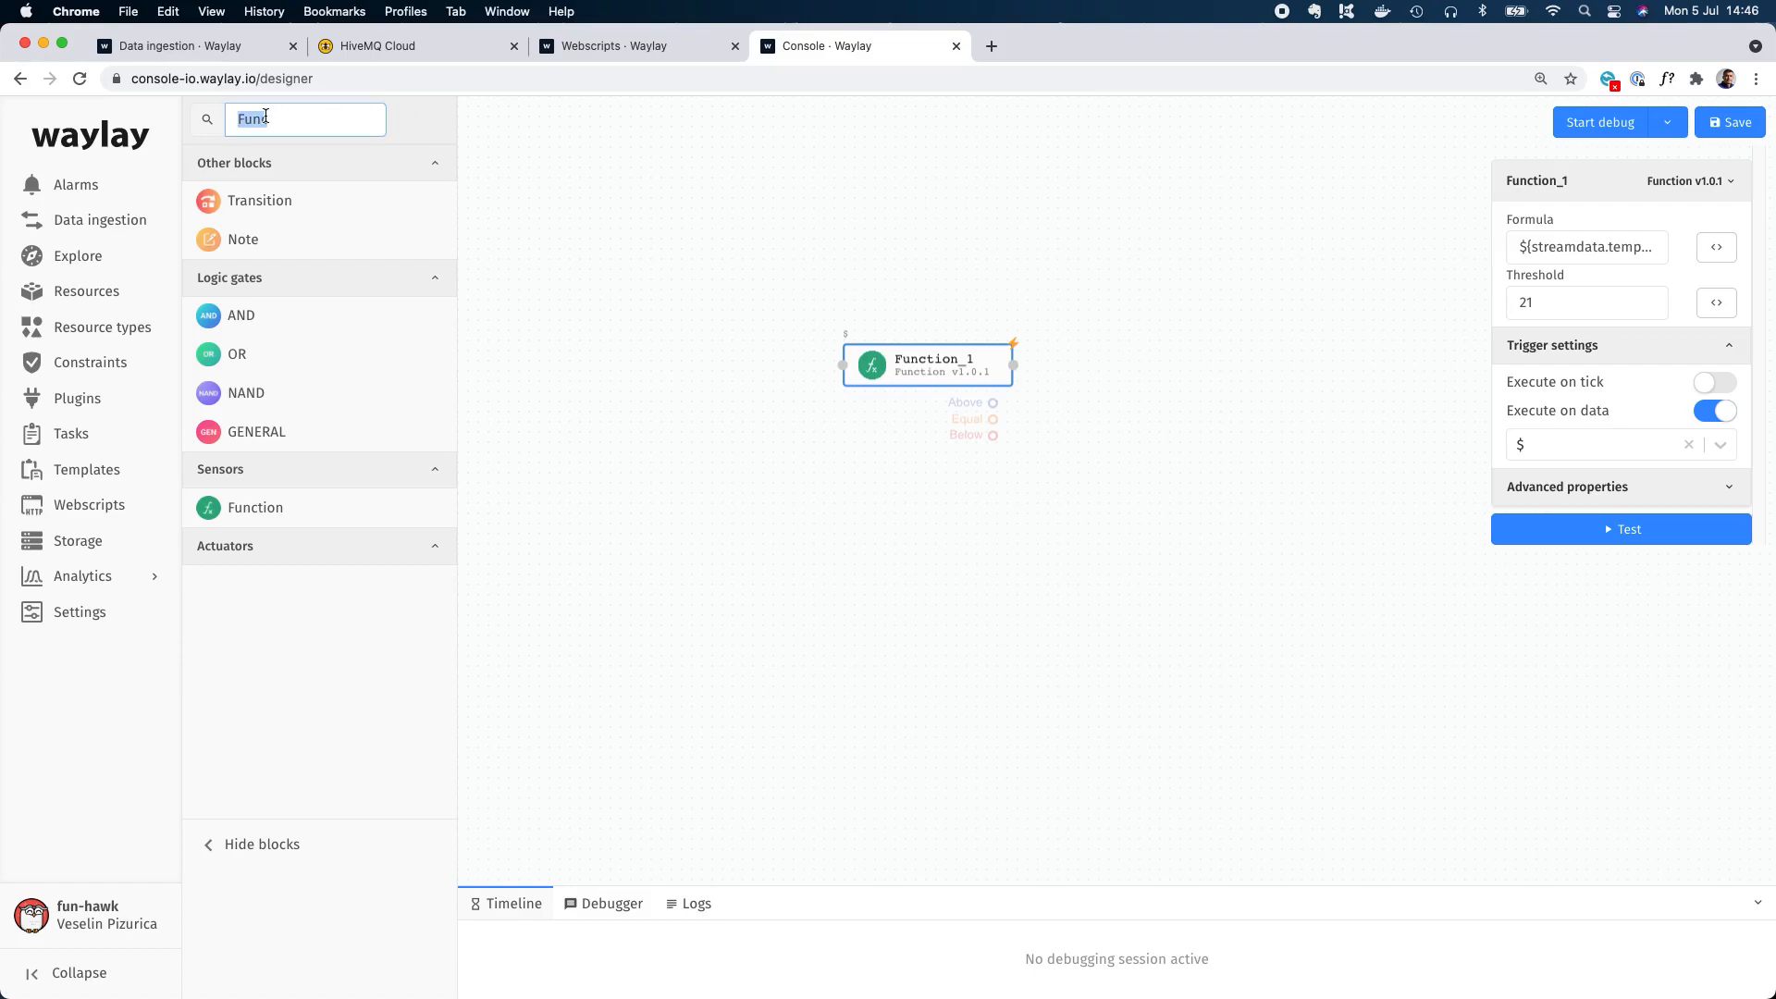
{"action": "type", "text": "creat"}
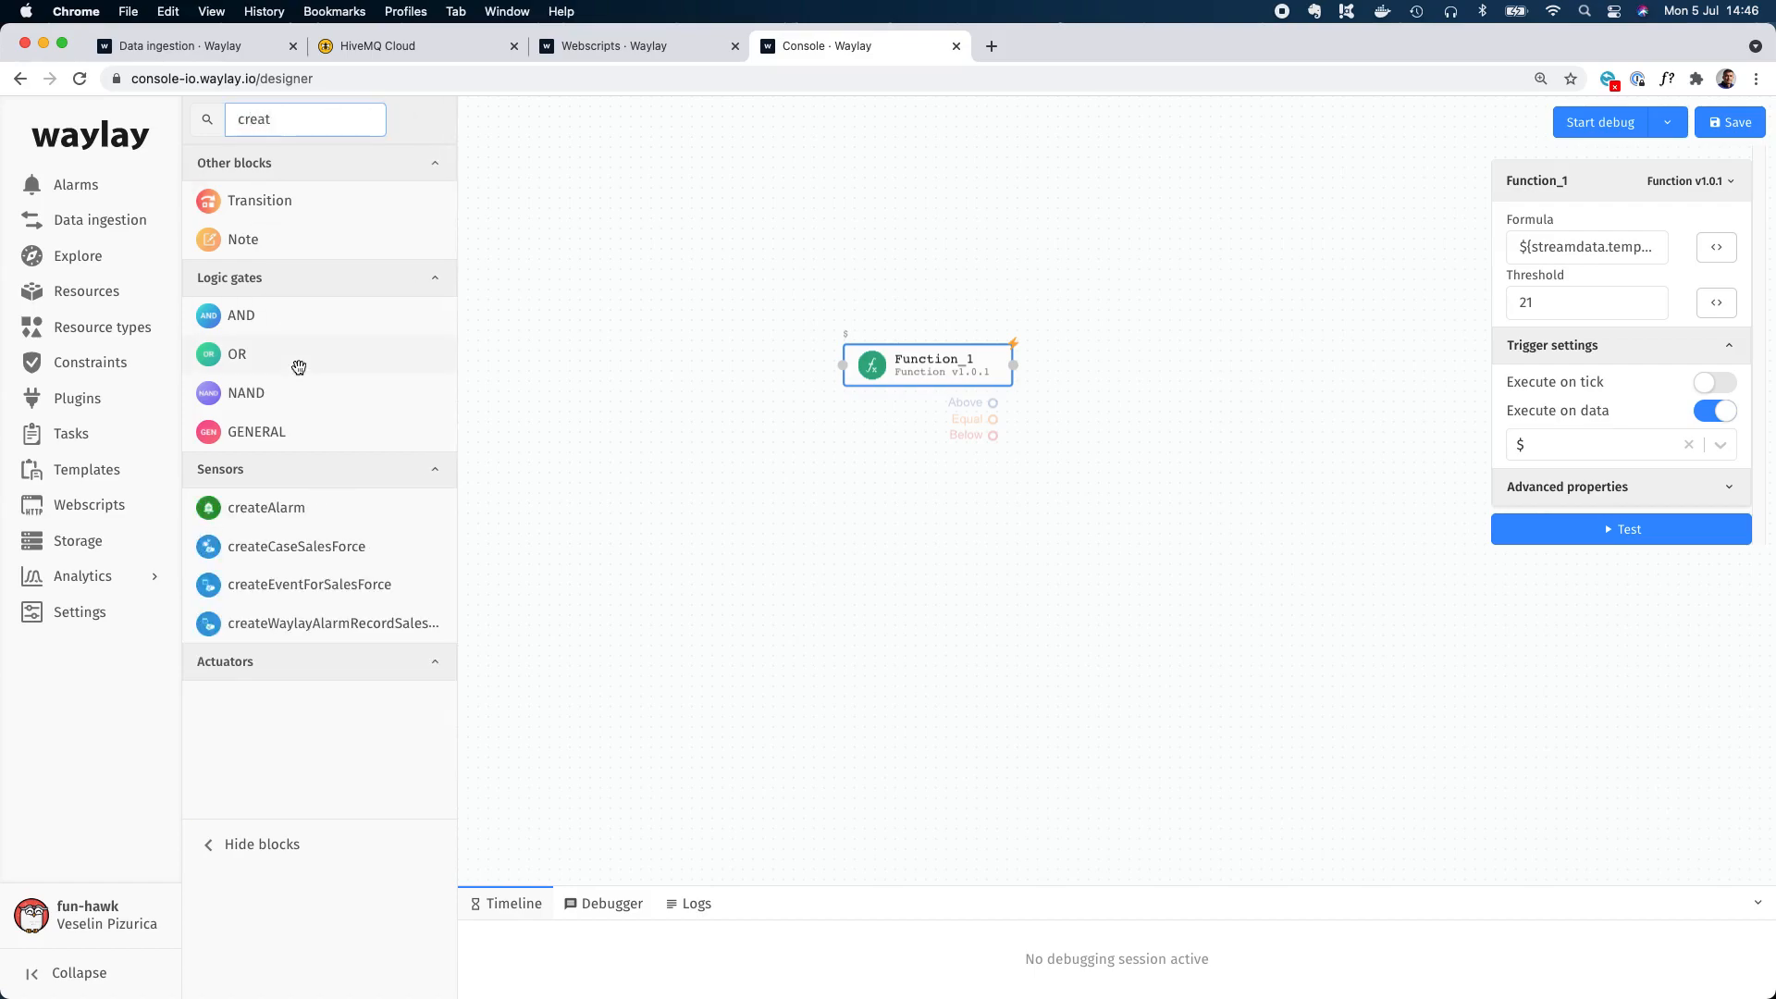
{"action": "left_click_drag", "start_coordinate": [245, 508], "coordinate": [1138, 332]}
{"action": "left_click_drag", "start_coordinate": [964, 376], "coordinate": [1078, 331]}
{"action": "left_click", "coordinate": [1078, 331]}
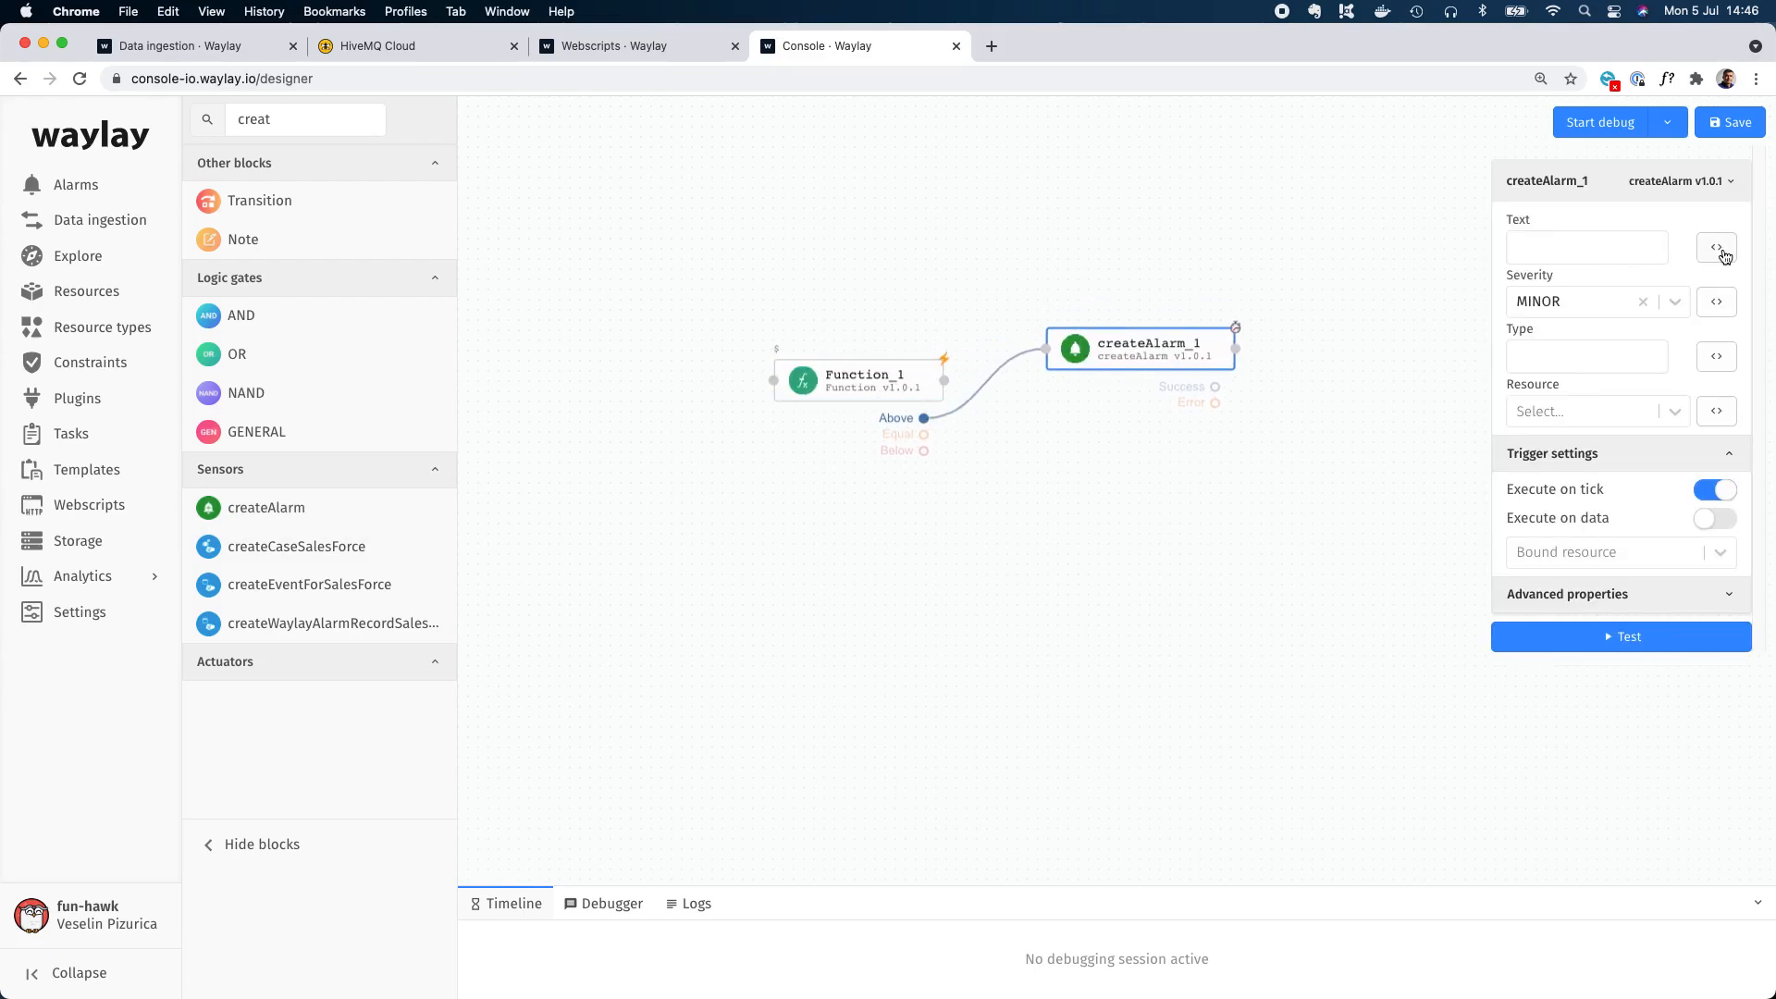
Set the createAlarm block's text to "Temperature Alarm test" and save it.
{"action": "left_click", "coordinate": [1717, 247]}
{"action": "type", "text": "Tempe"}
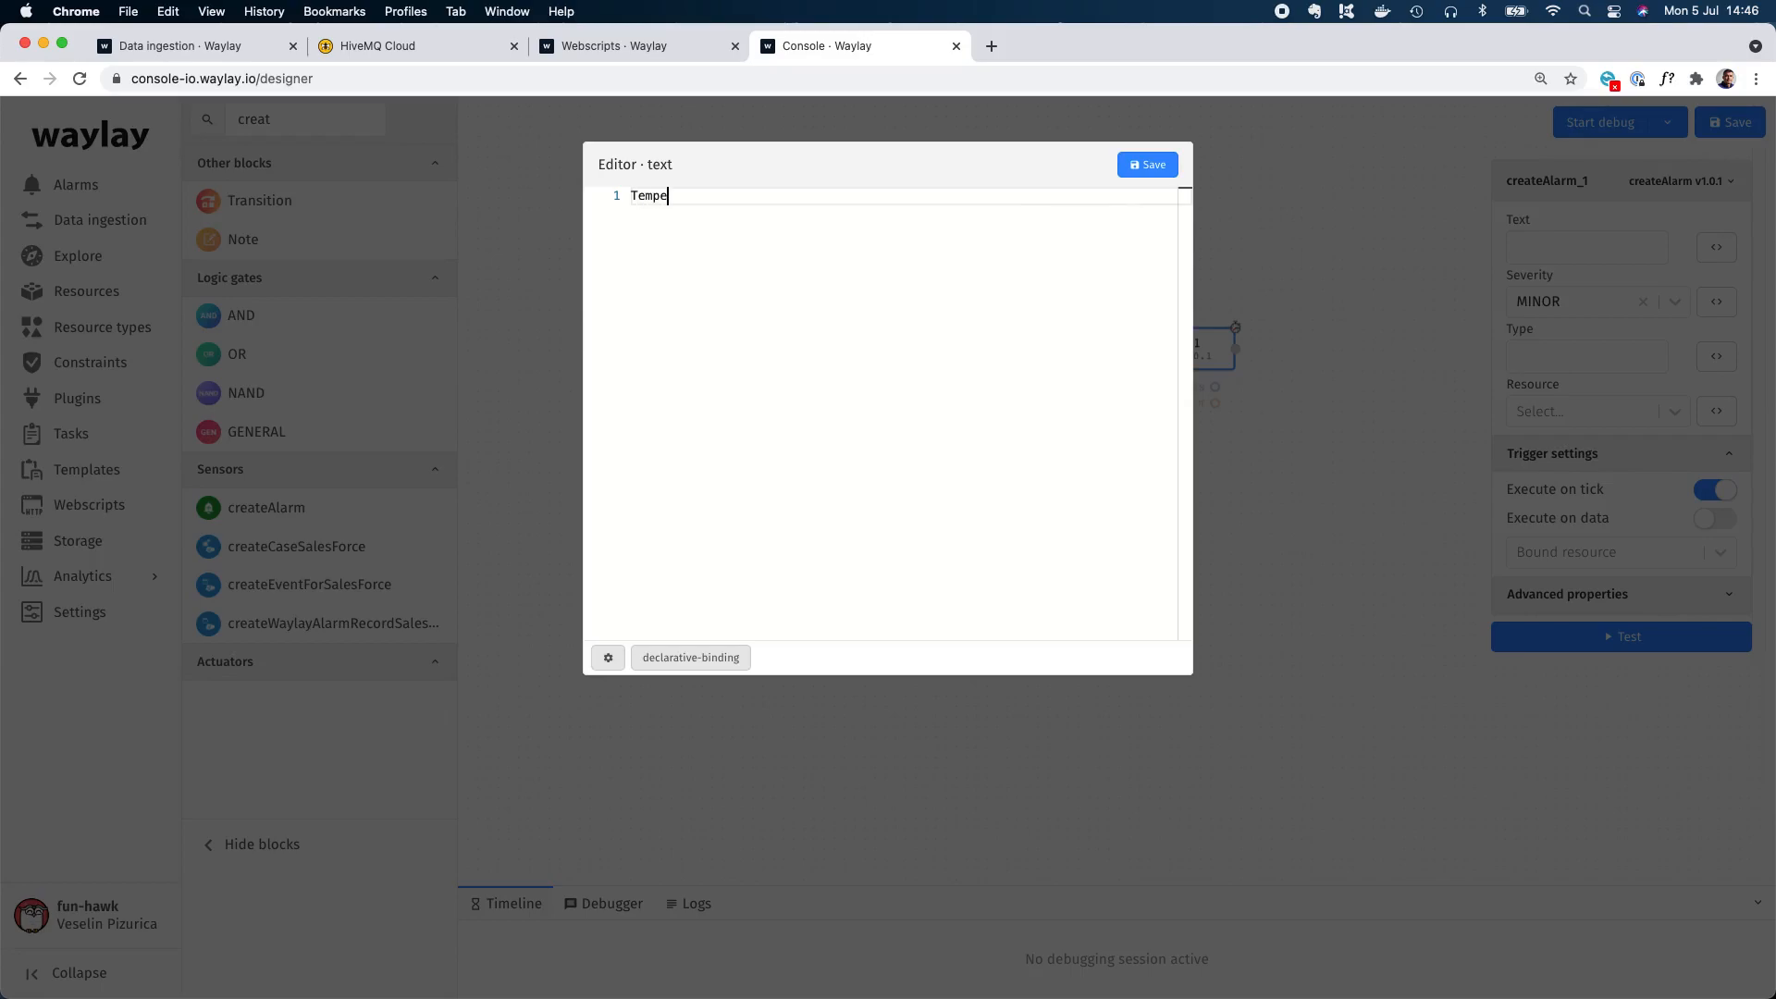
{"action": "type", "text": "rature Alarm test"}
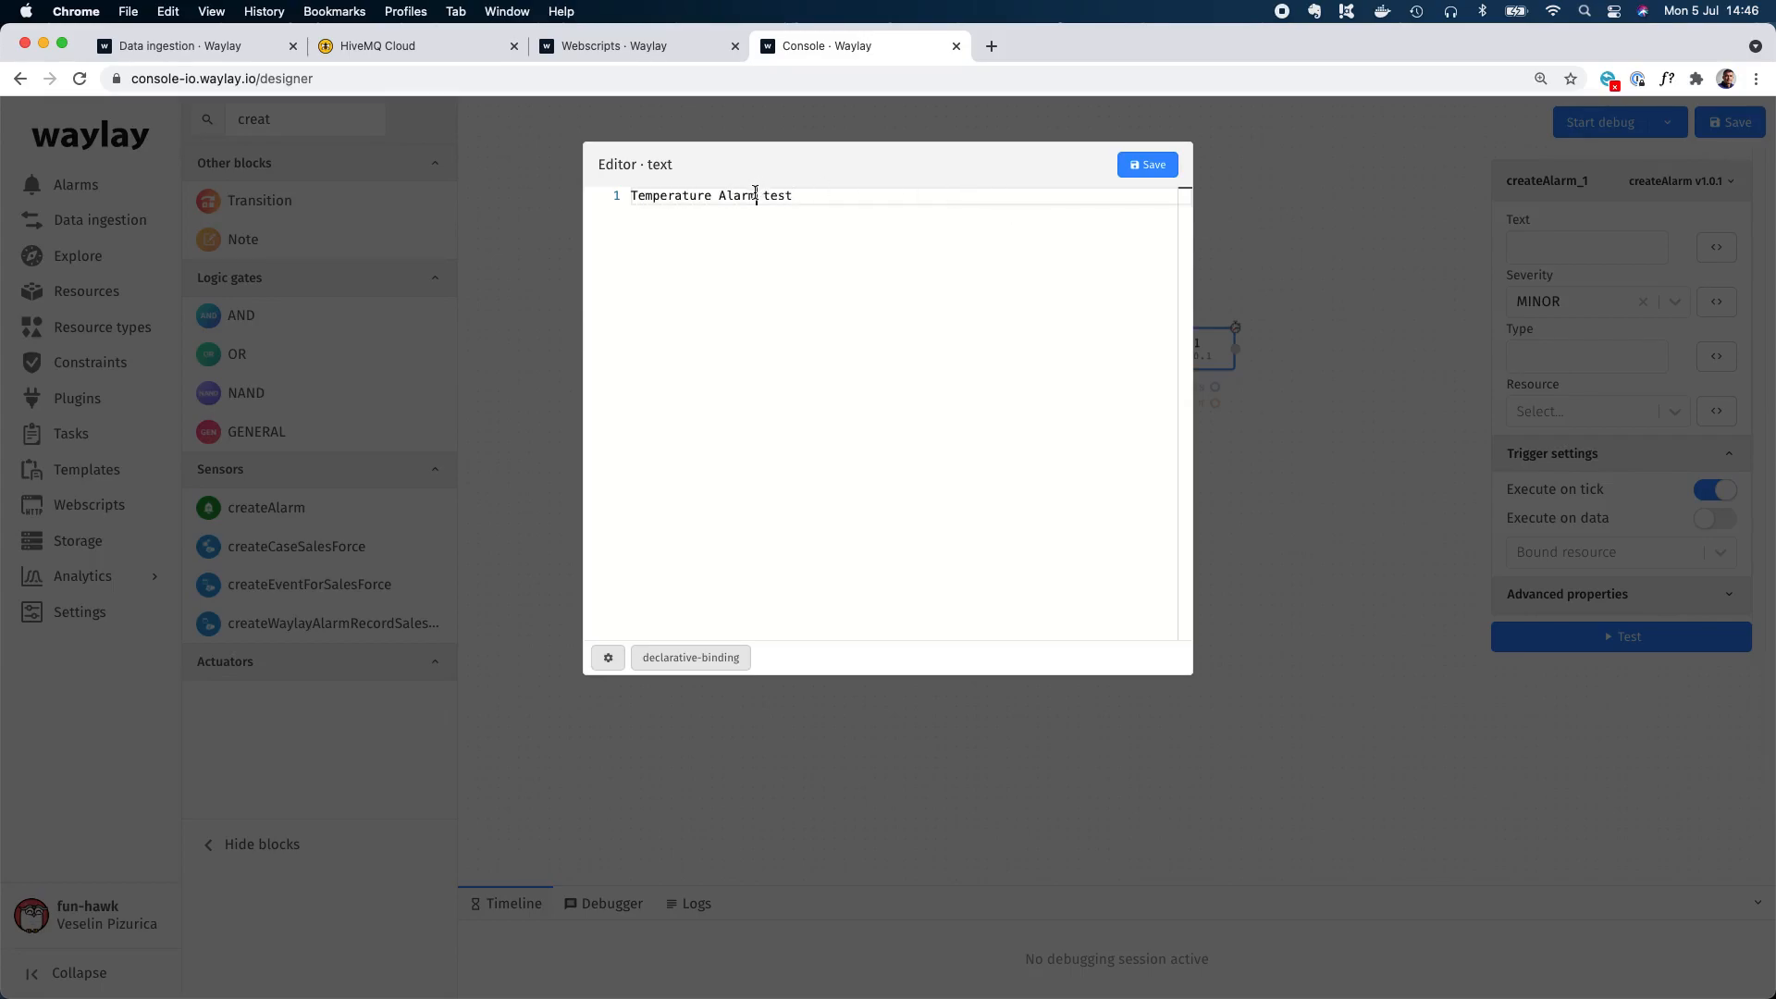
{"action": "left_click_drag", "start_coordinate": [756, 195], "coordinate": [599, 198]}
{"action": "key", "text": "cmd+c"}
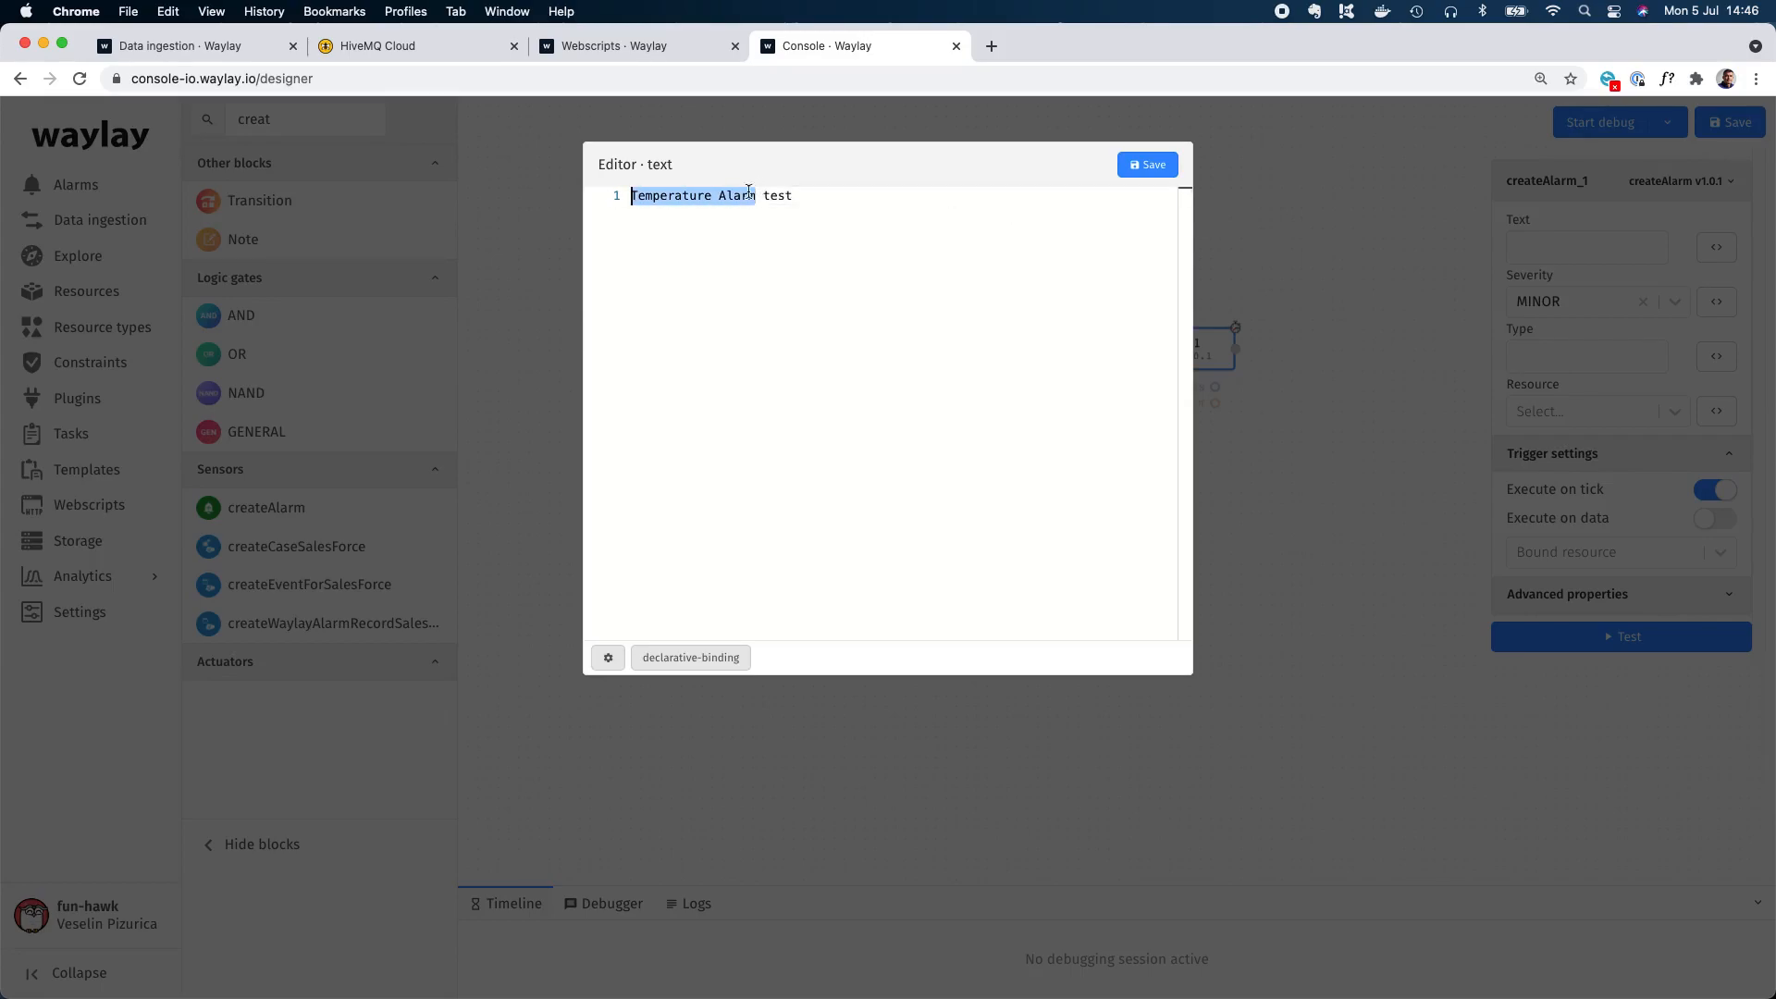
{"action": "left_click", "coordinate": [1147, 165]}
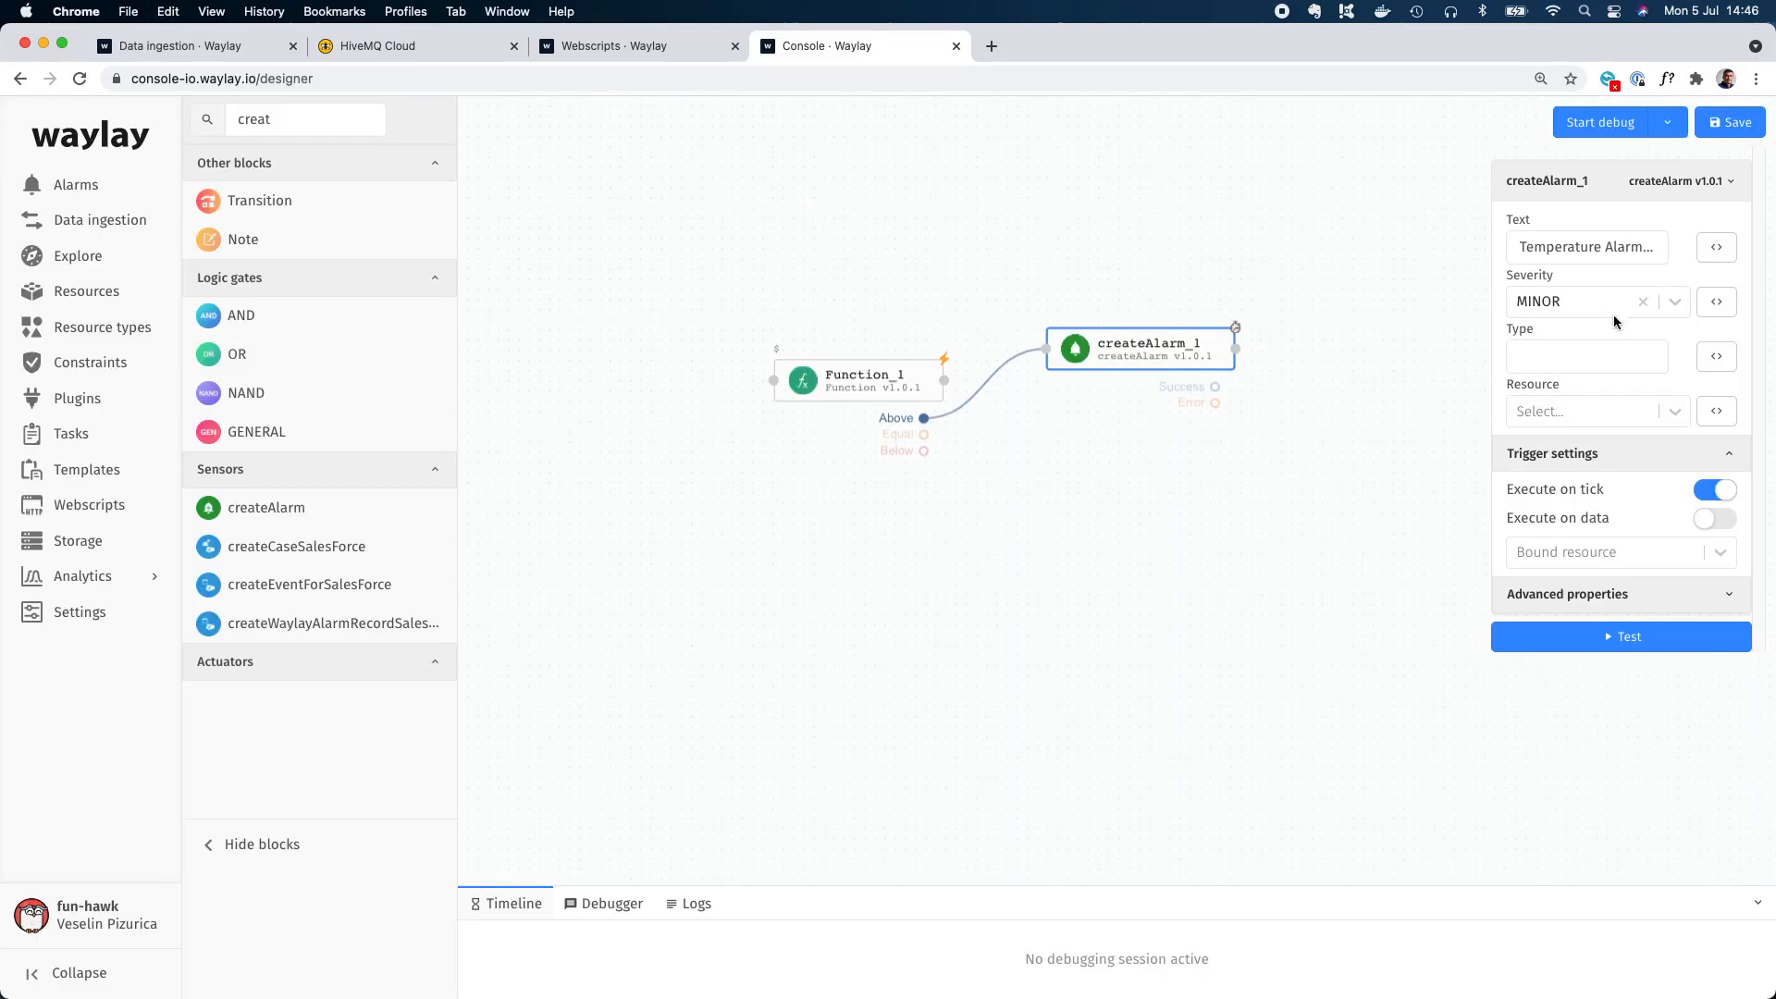
Set the createAlarm block's severity to CRITICAL and its type to "Temperature Alarm".
{"action": "left_click", "coordinate": [1674, 302]}
{"action": "left_click", "coordinate": [1575, 462]}
{"action": "left_click", "coordinate": [1559, 351]}
{"action": "key", "text": "cmd+v"}
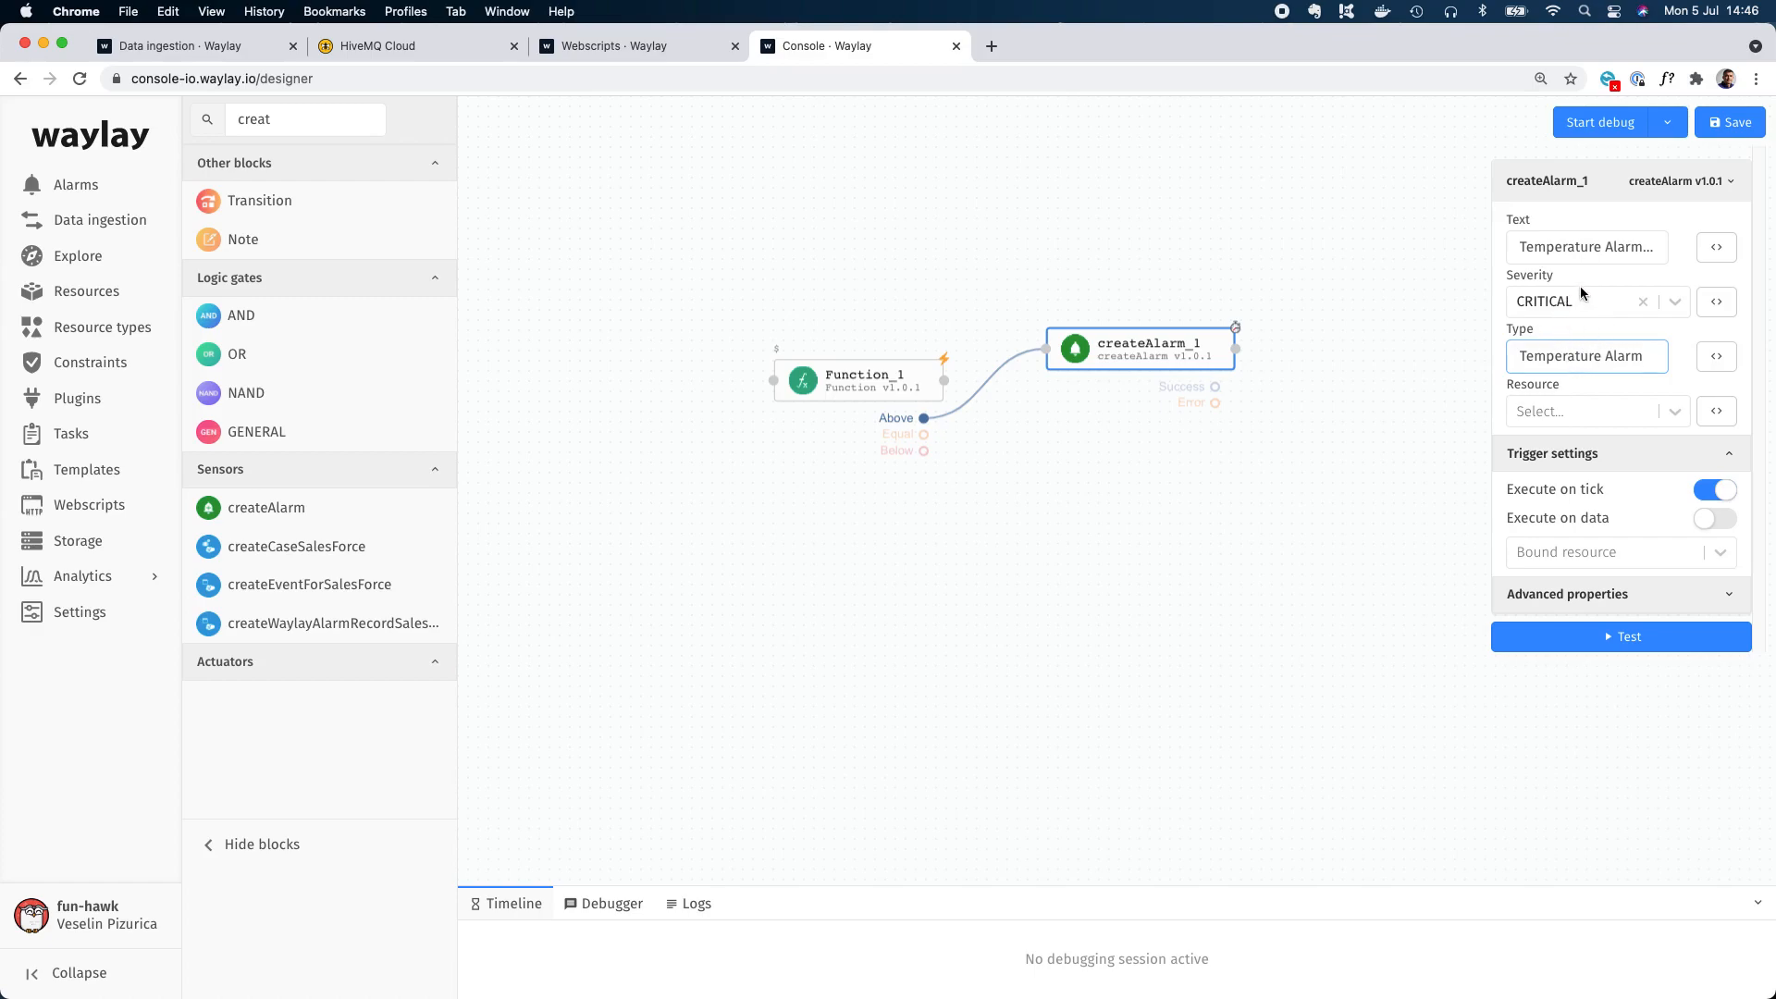
Set the createAlarm block's resource to the expression ${node.resourceId} and save it.
{"action": "left_click", "coordinate": [1717, 411]}
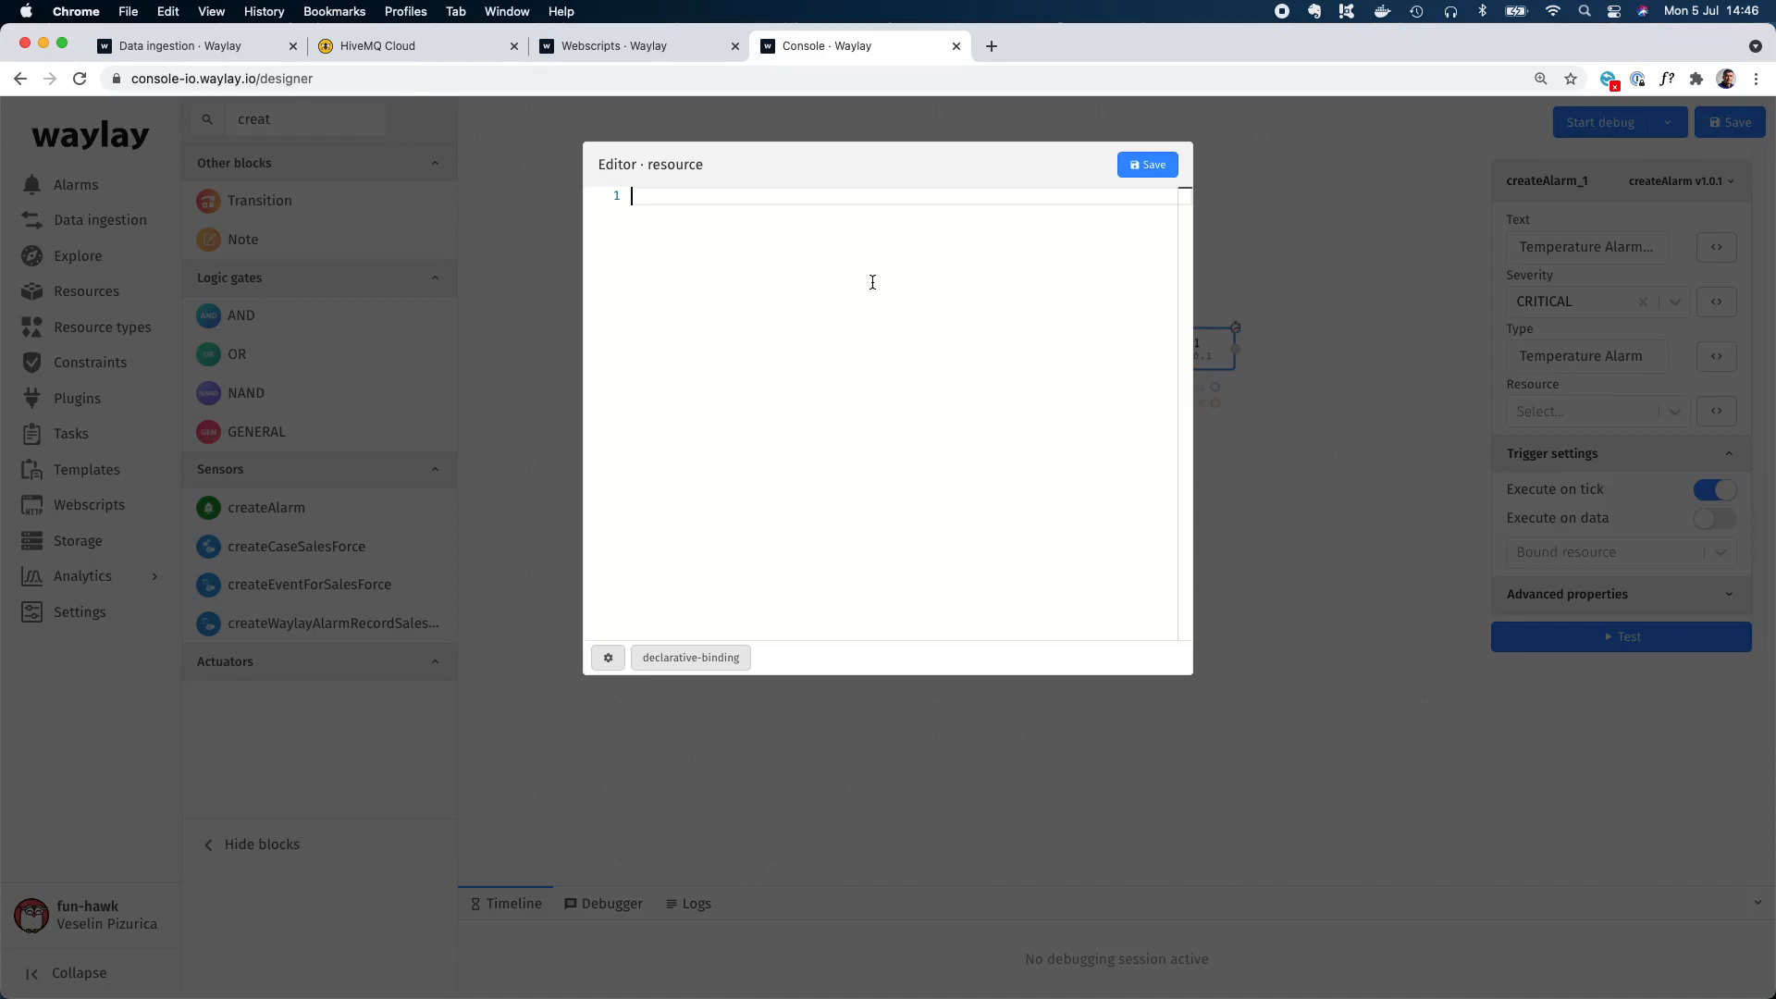
{"action": "type", "text": "${{"}
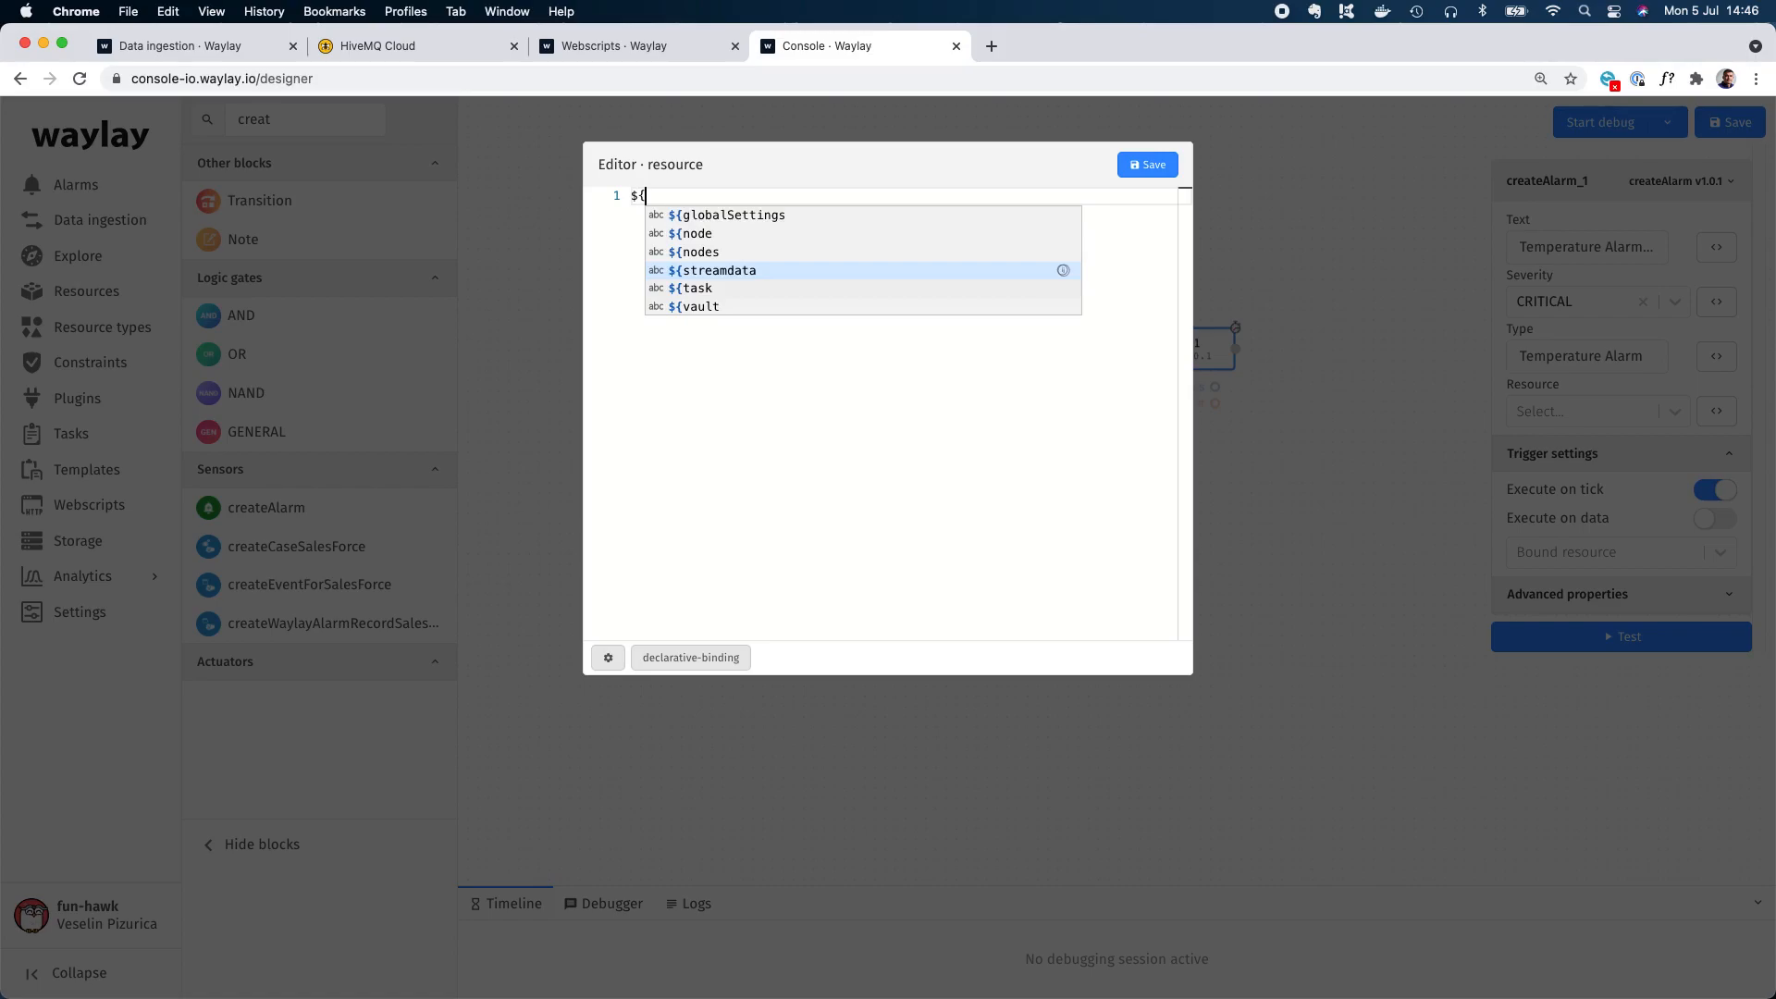
{"action": "type", "text": "node"}
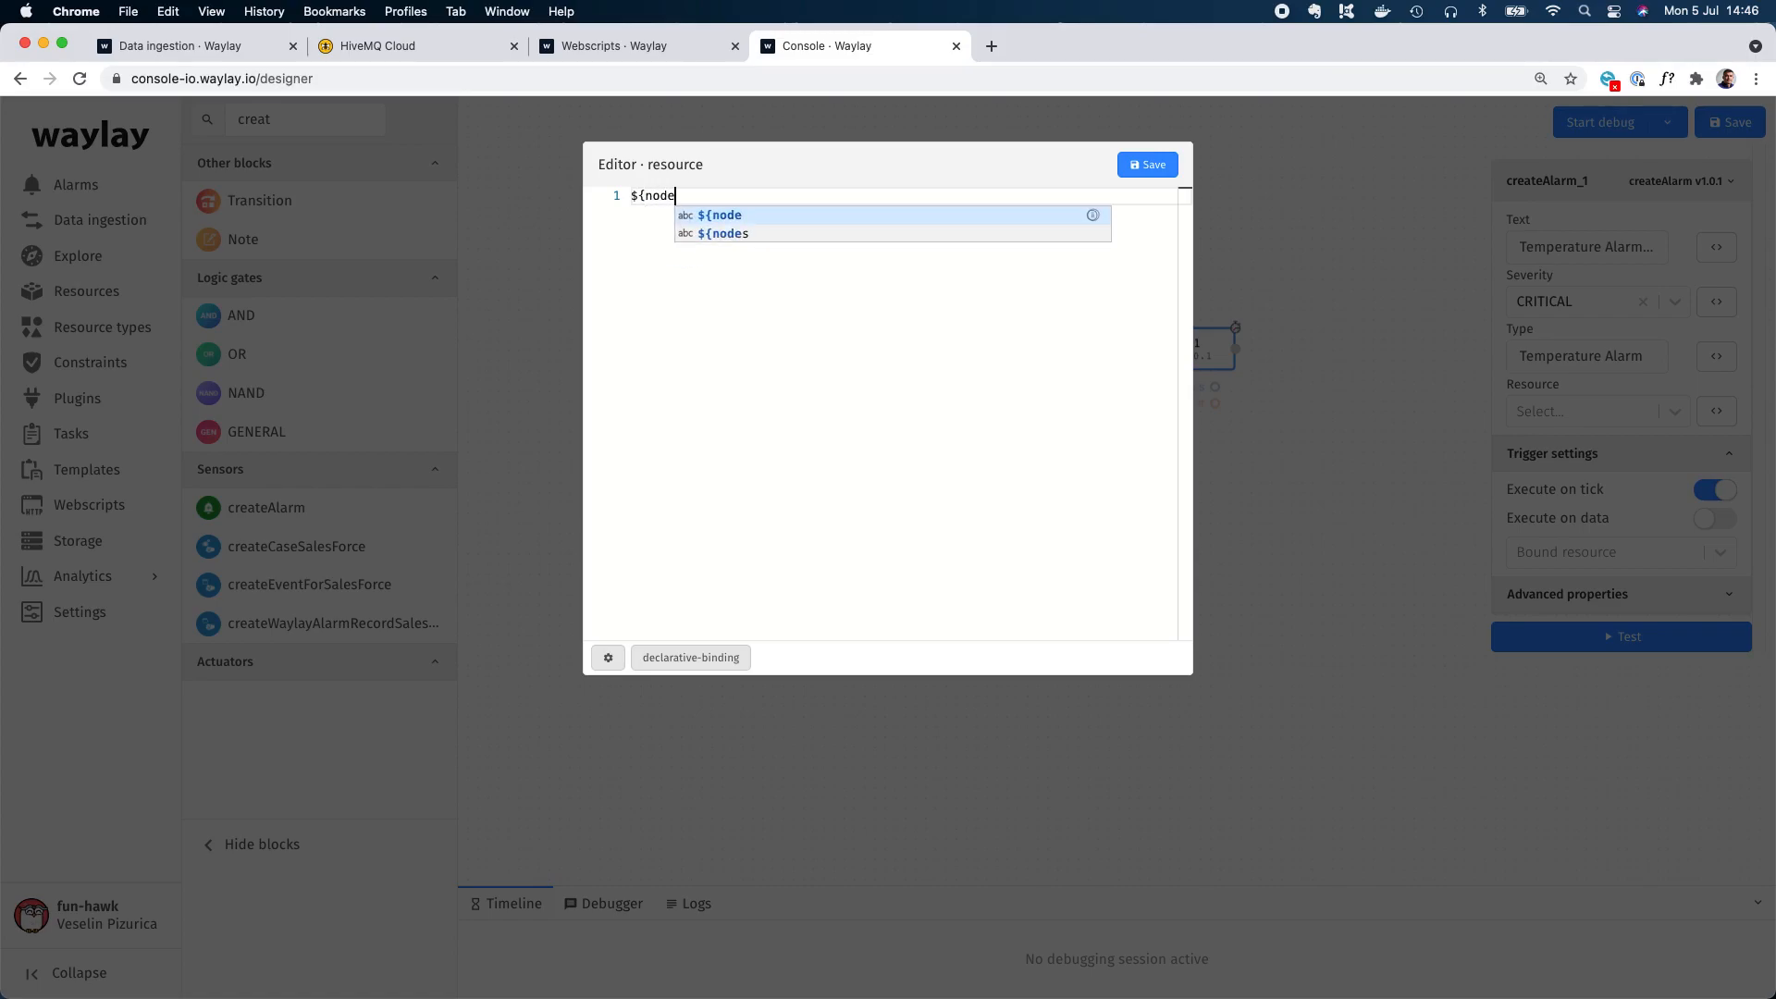
{"action": "type", "text": ".res"}
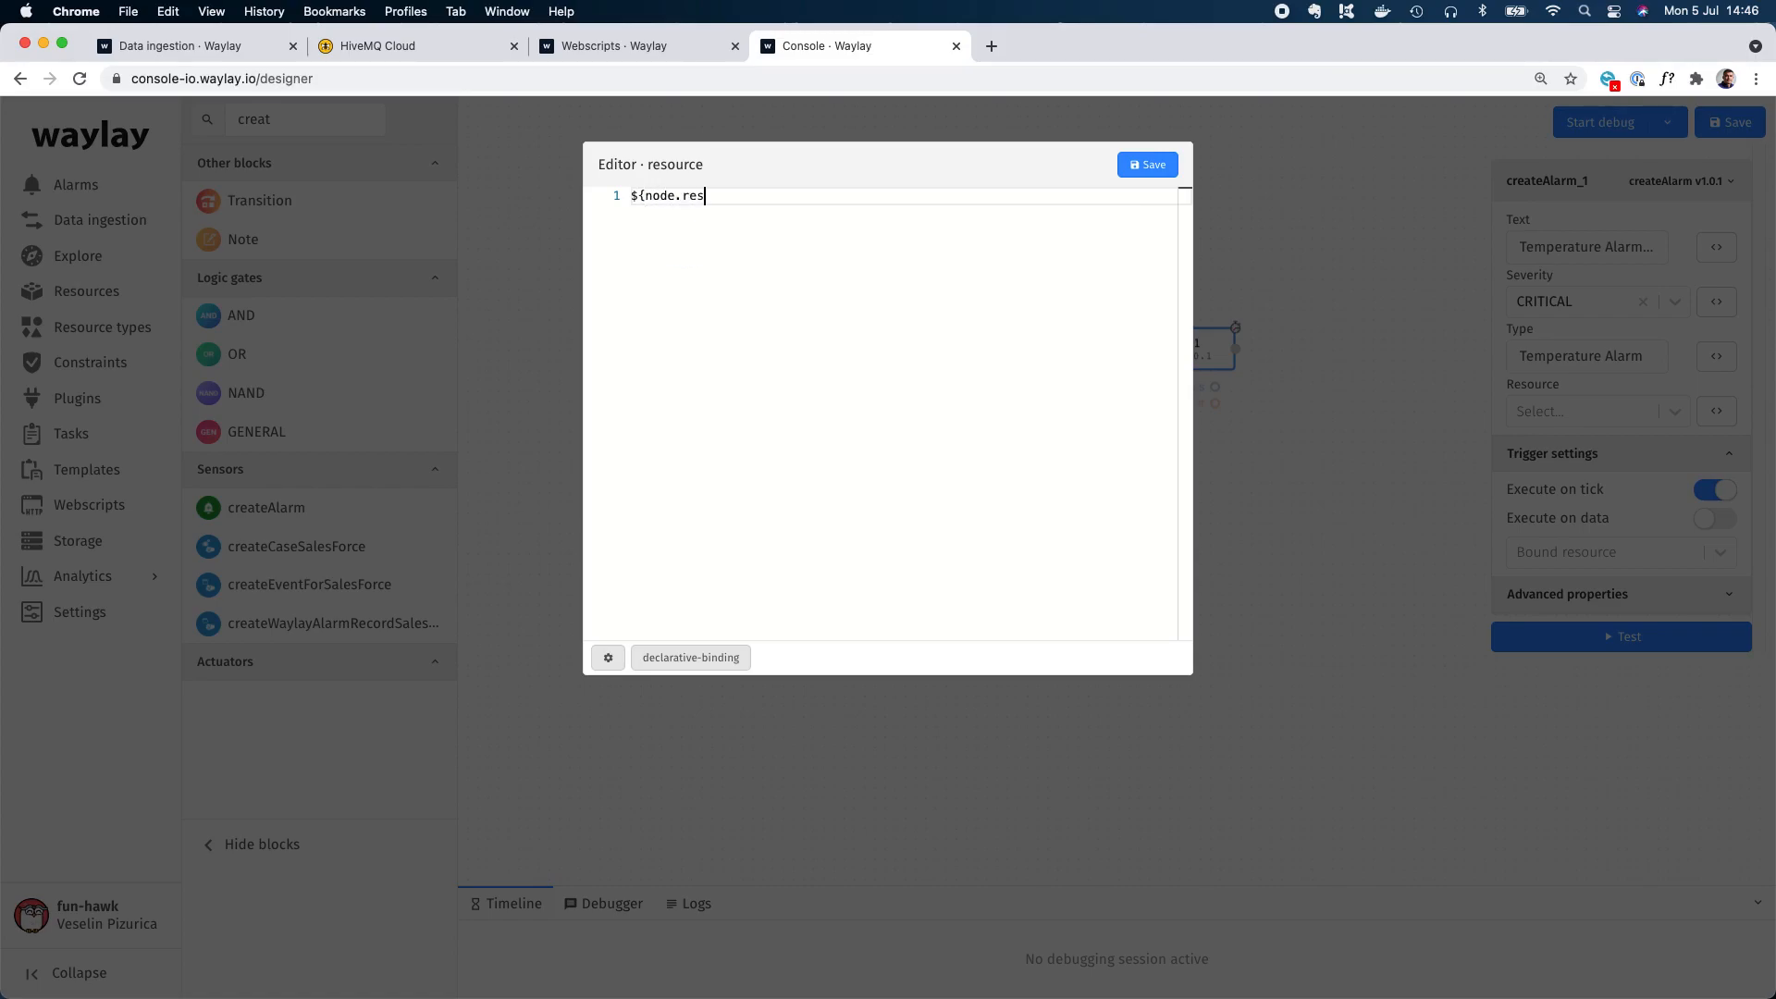
{"action": "type", "text": "ourceId}"}
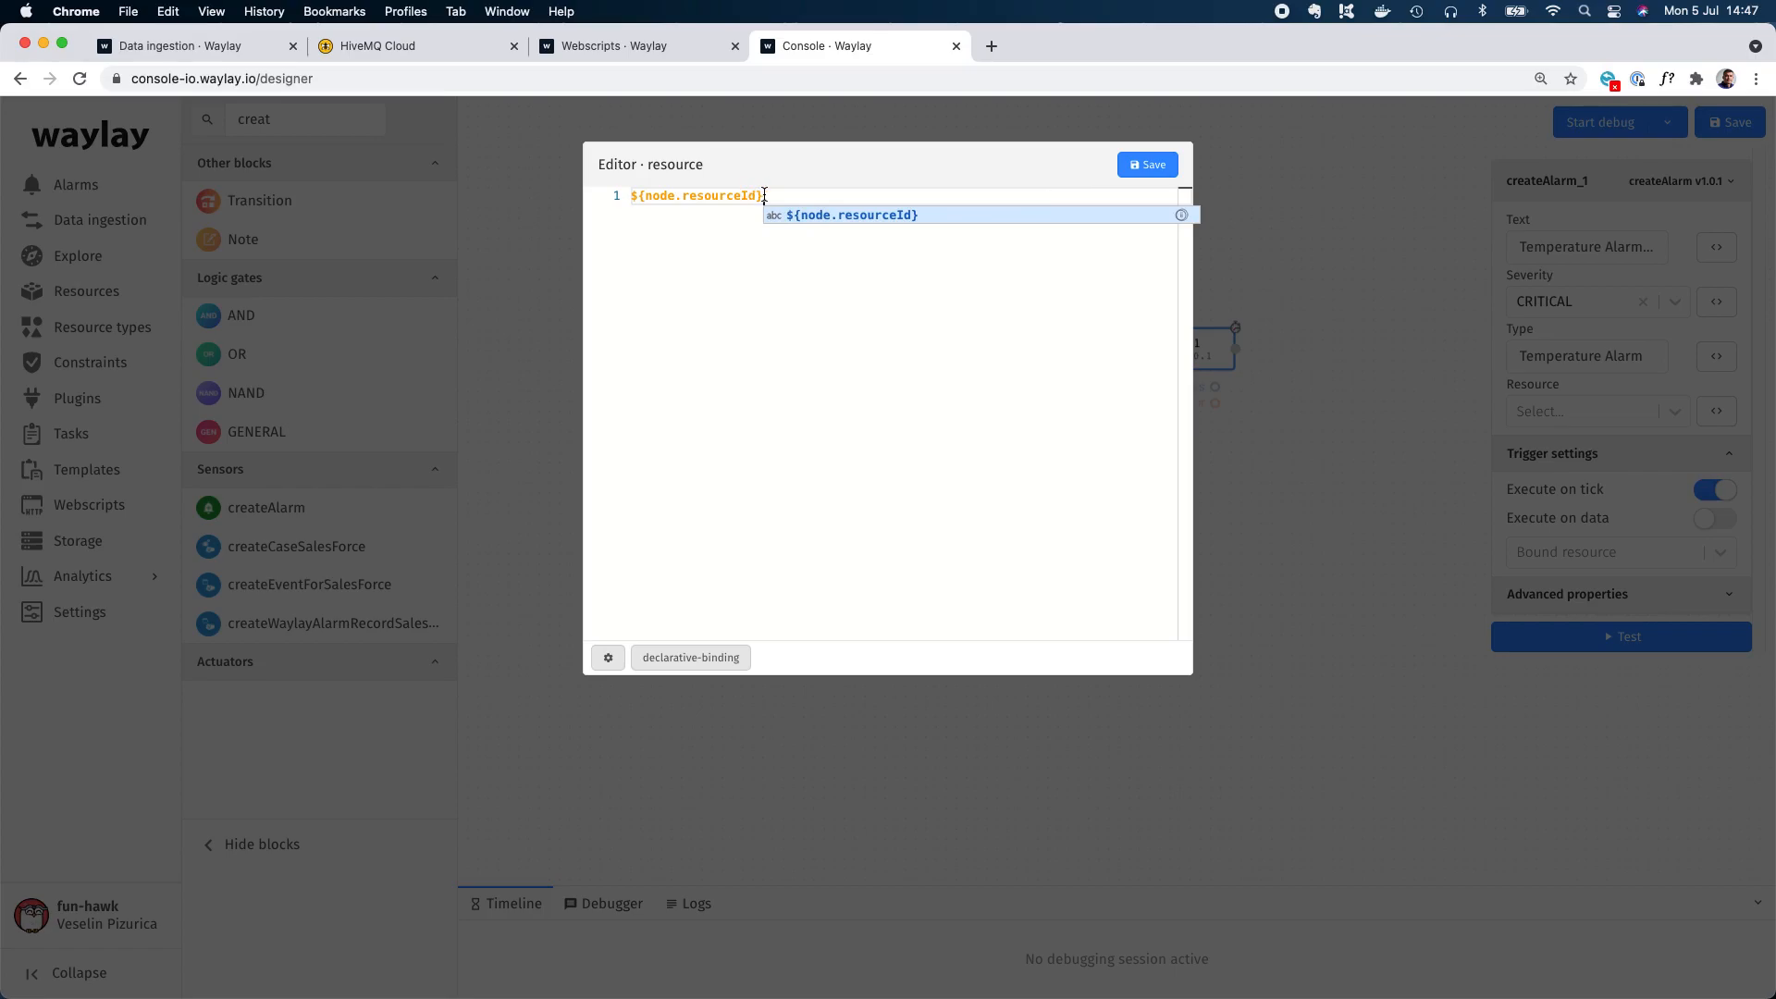
{"action": "left_click_drag", "start_coordinate": [764, 196], "coordinate": [628, 195]}
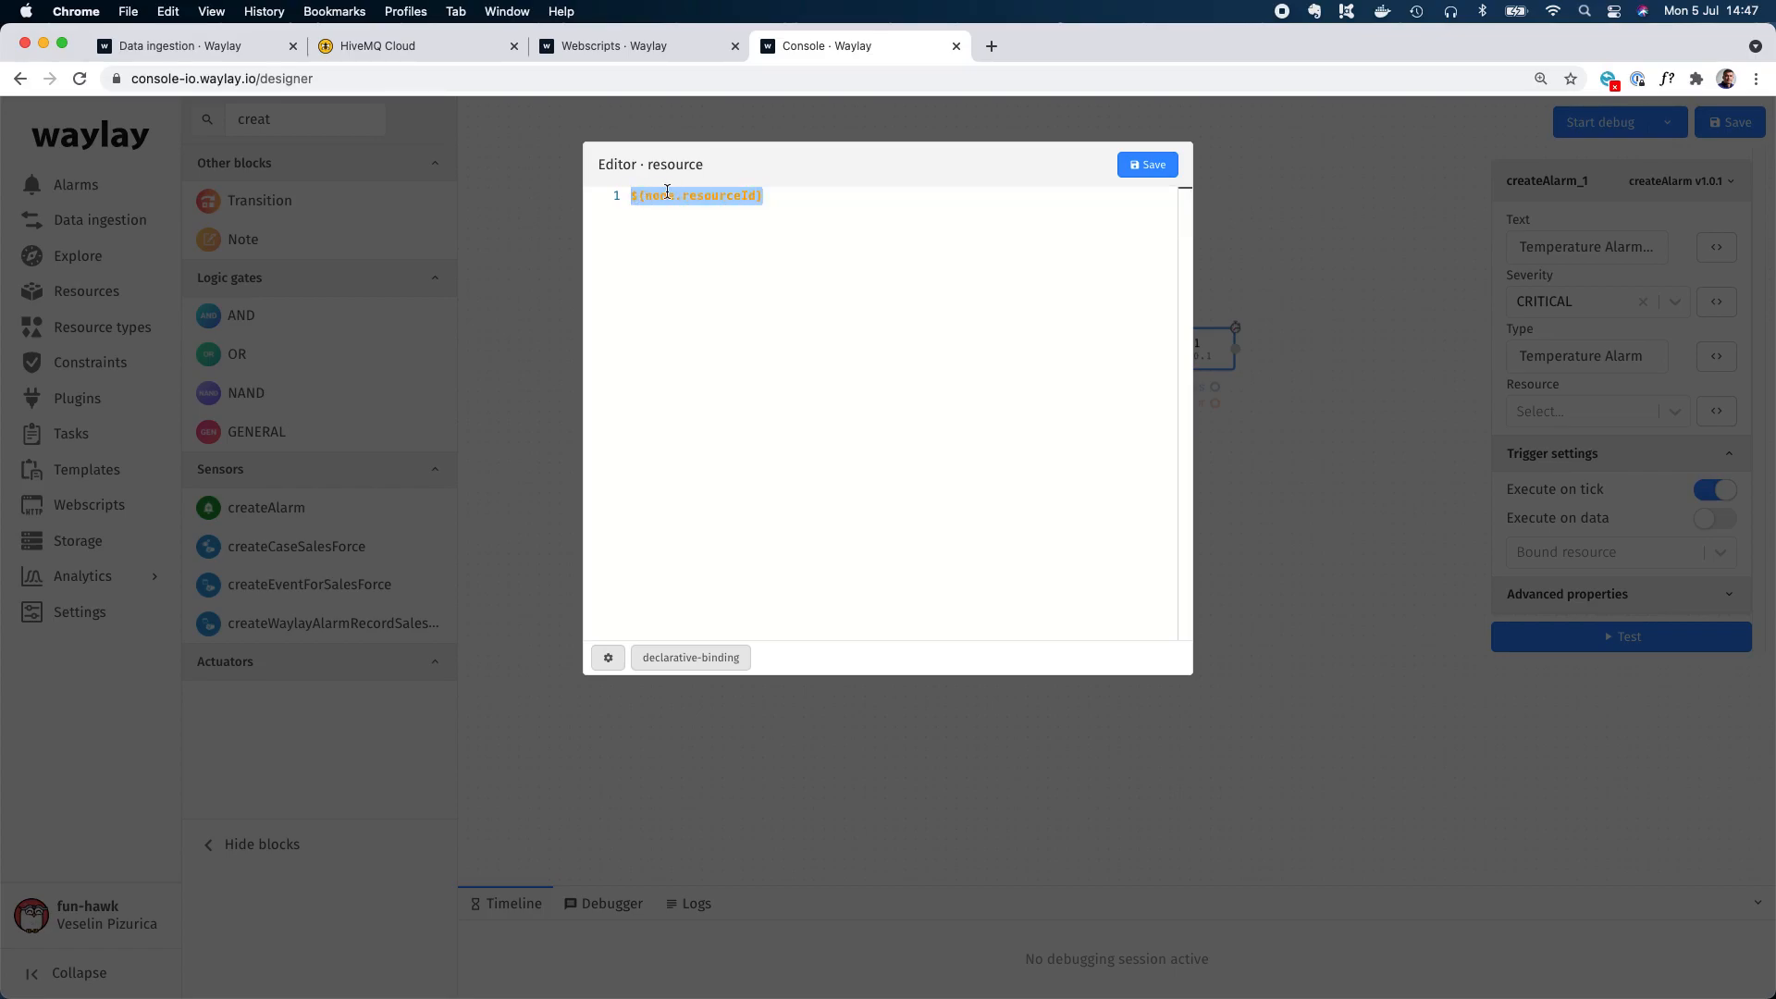
{"action": "left_click", "coordinate": [1136, 166]}
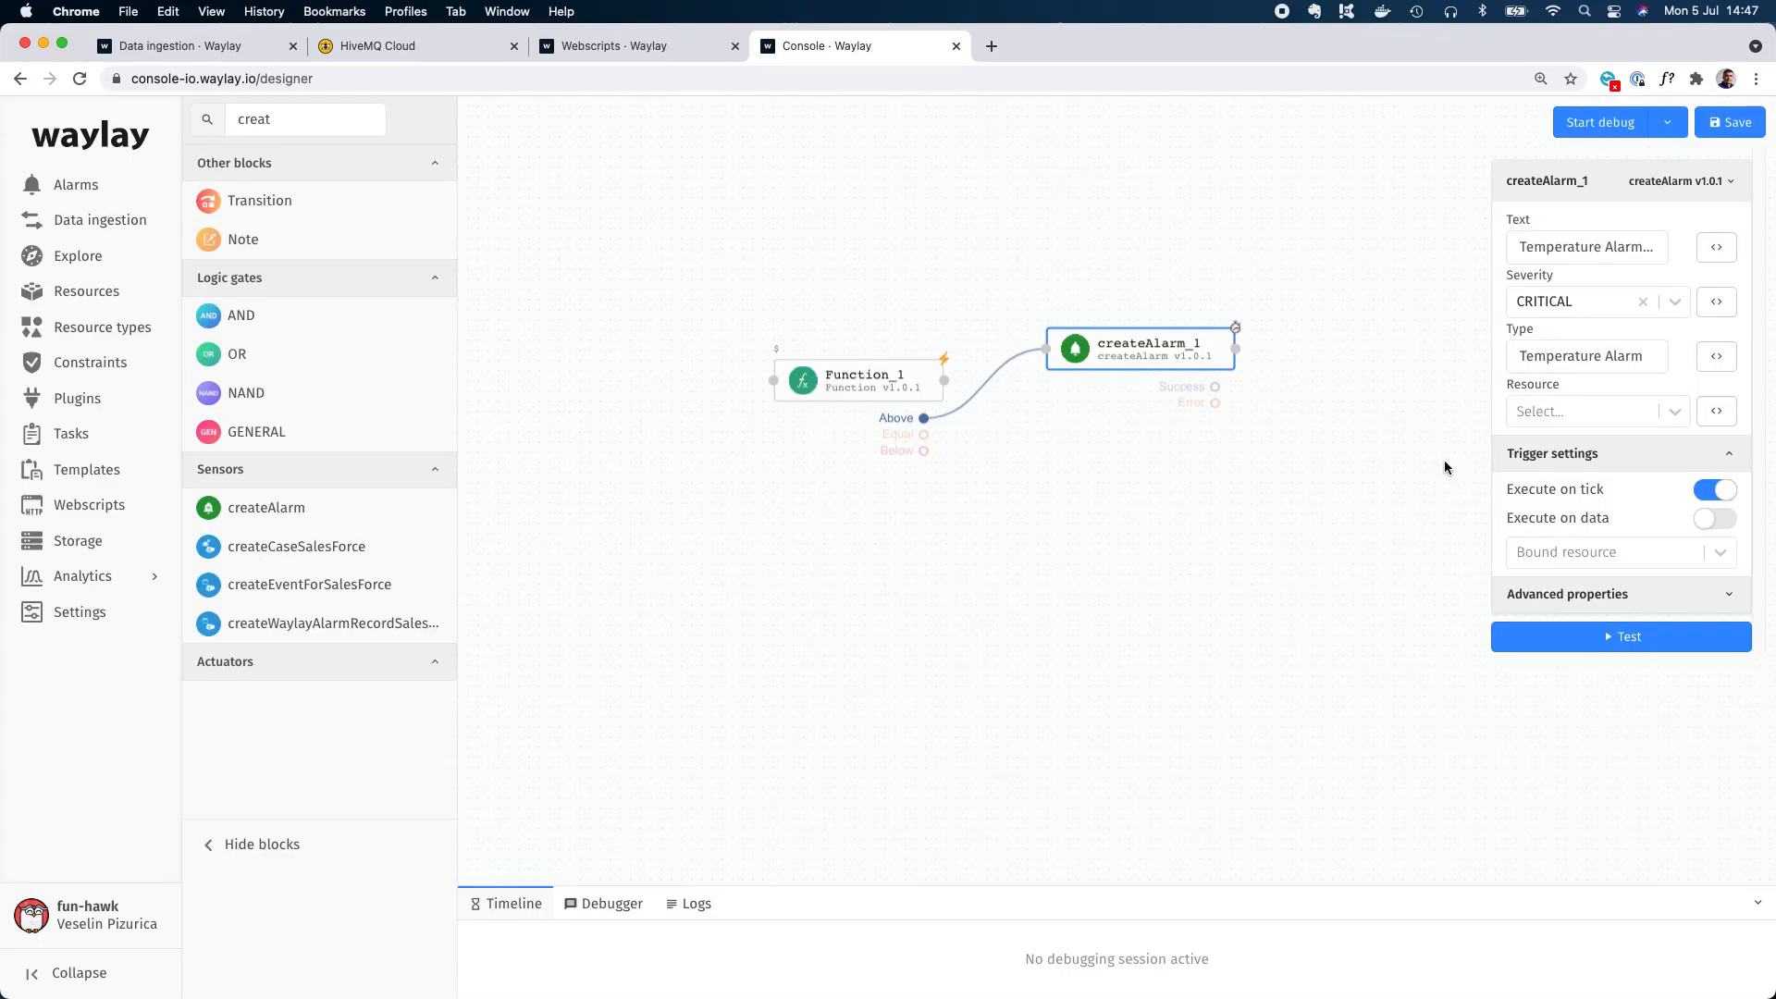
Set the createAlarm block's bound resource to $ and turn off its execution on tick.
{"action": "left_click", "coordinate": [1574, 551]}
{"action": "type", "text": "$"}
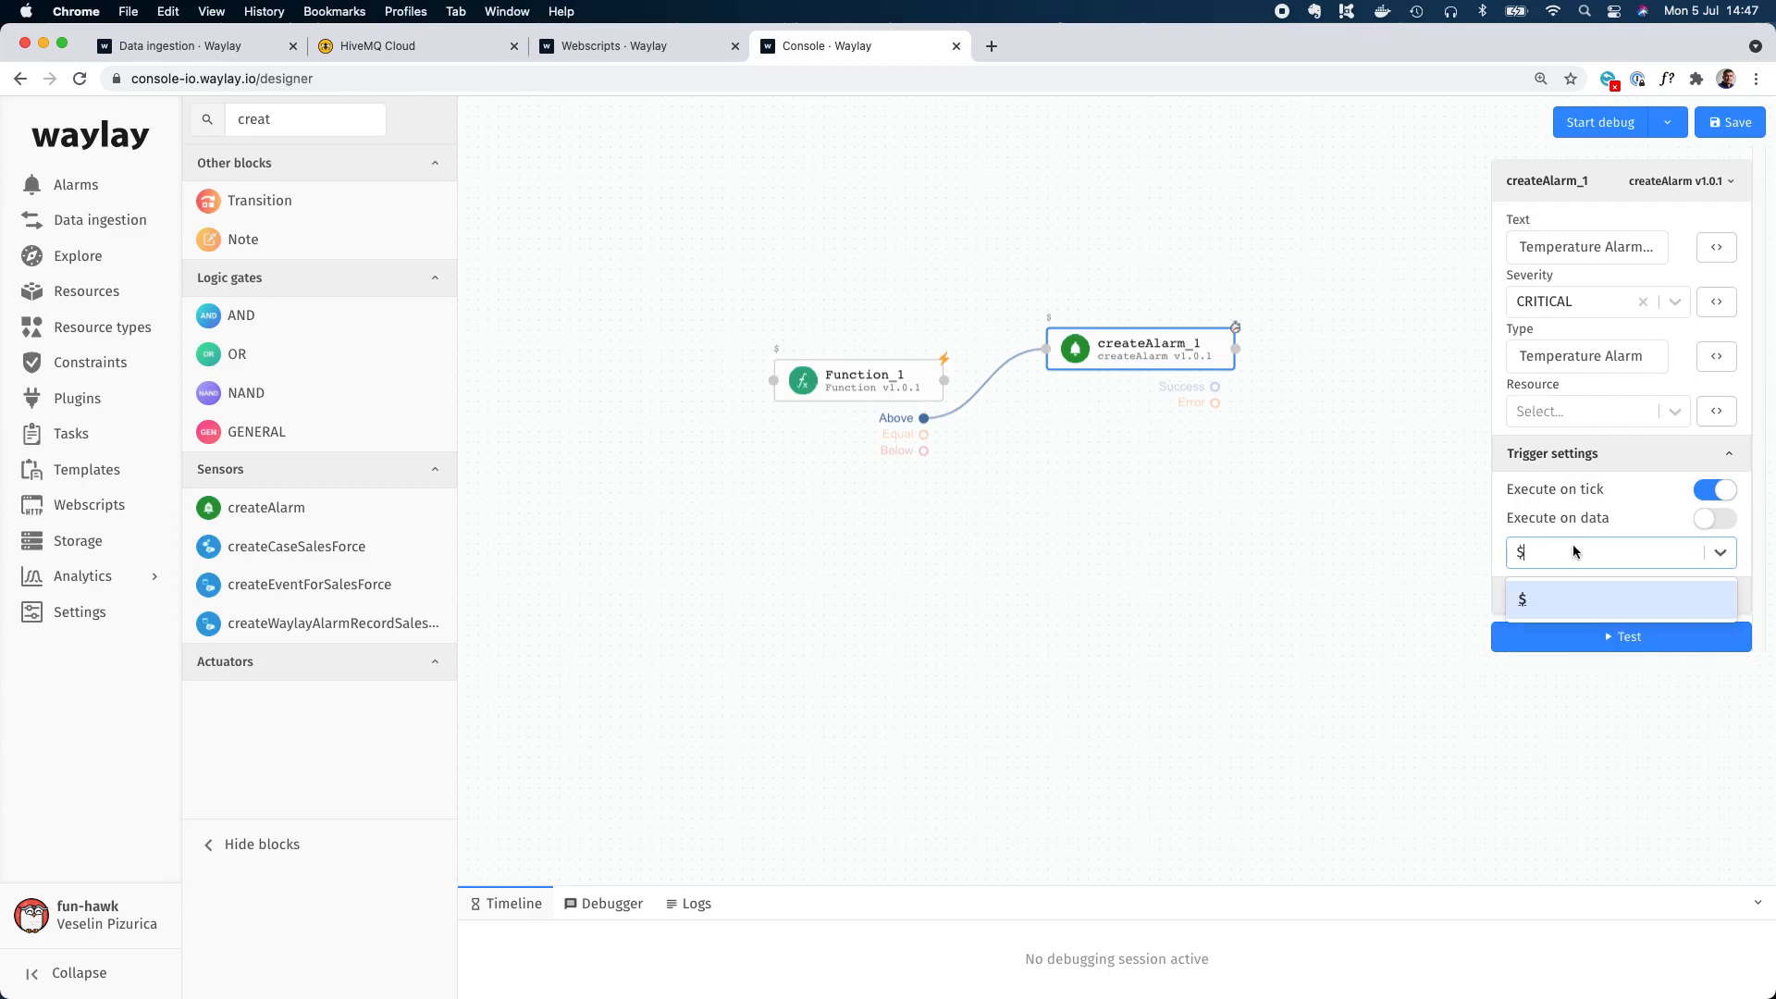
{"action": "left_click", "coordinate": [1528, 605]}
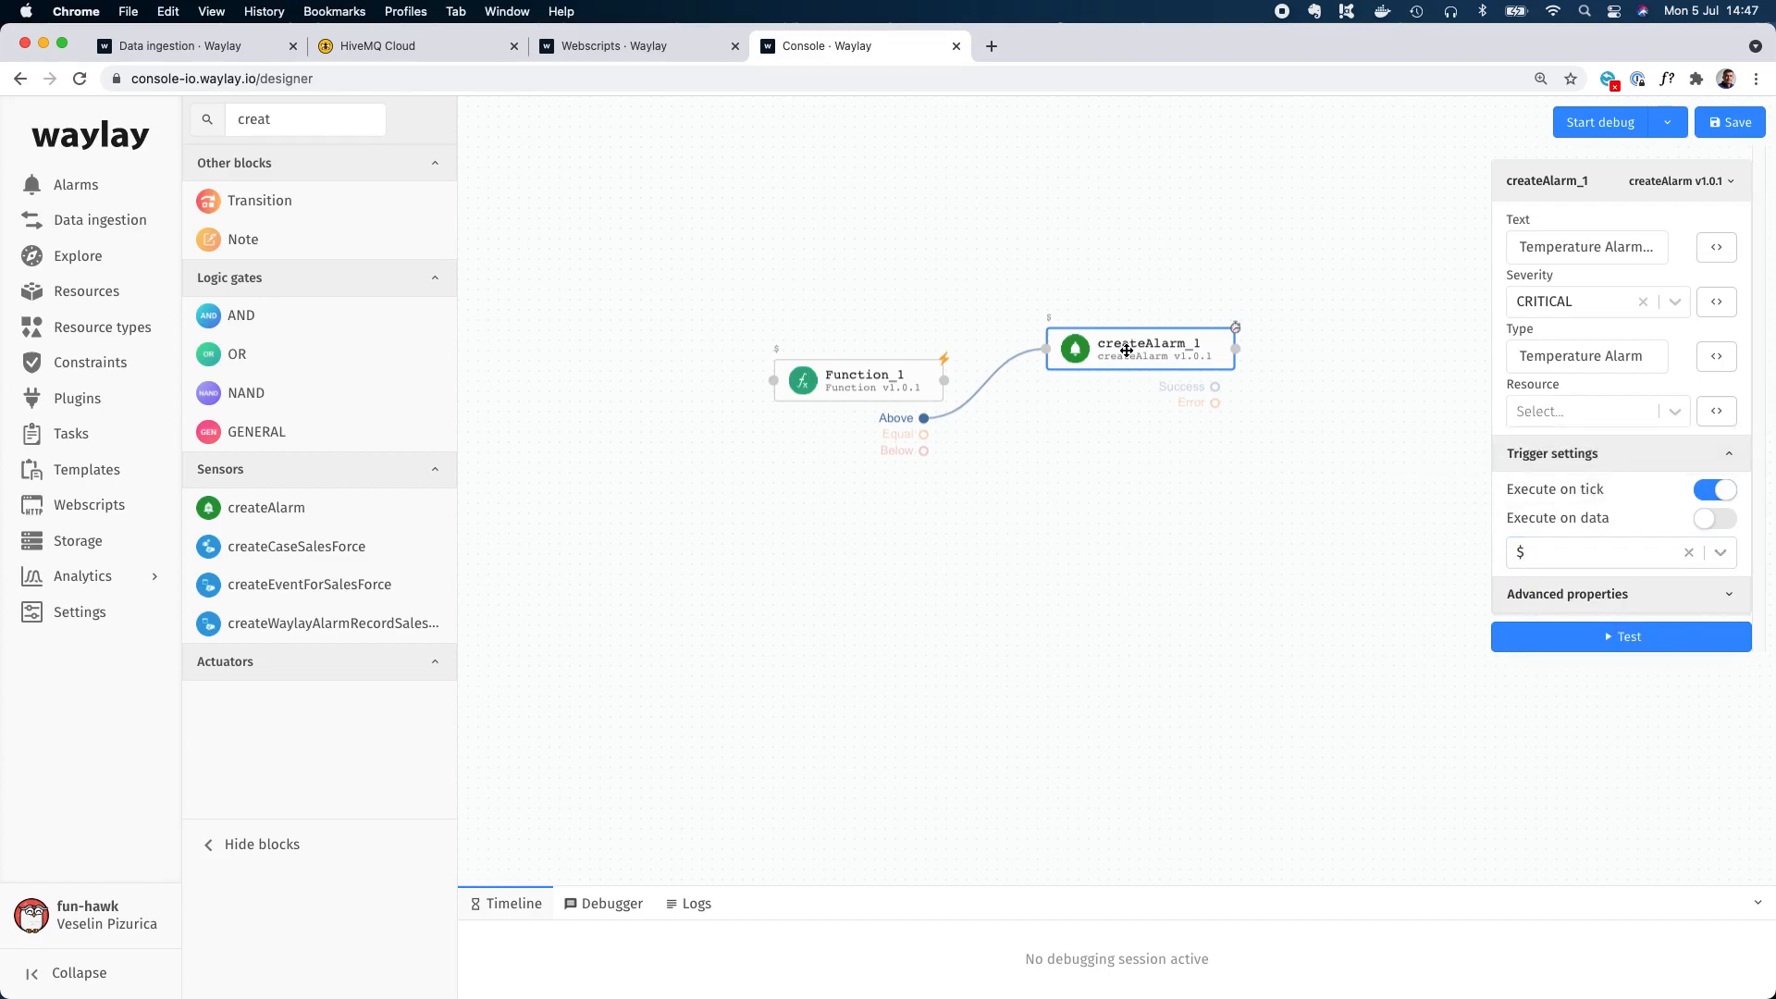
{"action": "left_click_drag", "start_coordinate": [899, 376], "coordinate": [881, 395]}
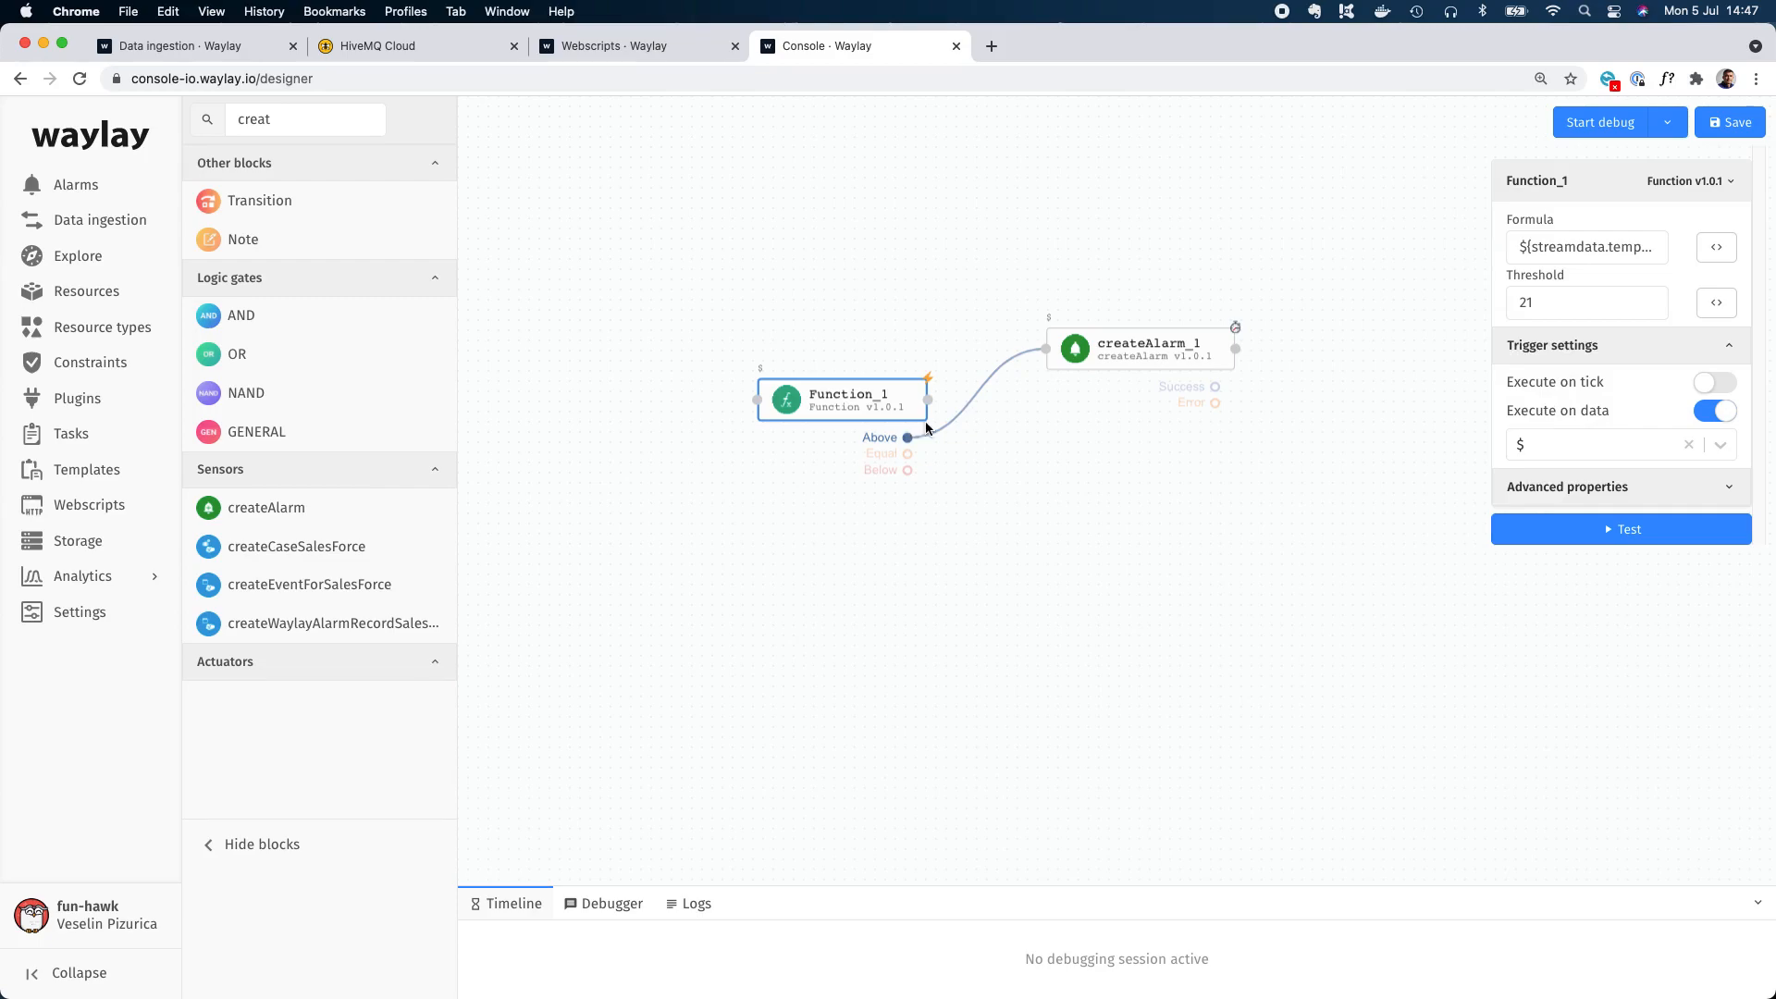
{"action": "left_click", "coordinate": [1152, 350]}
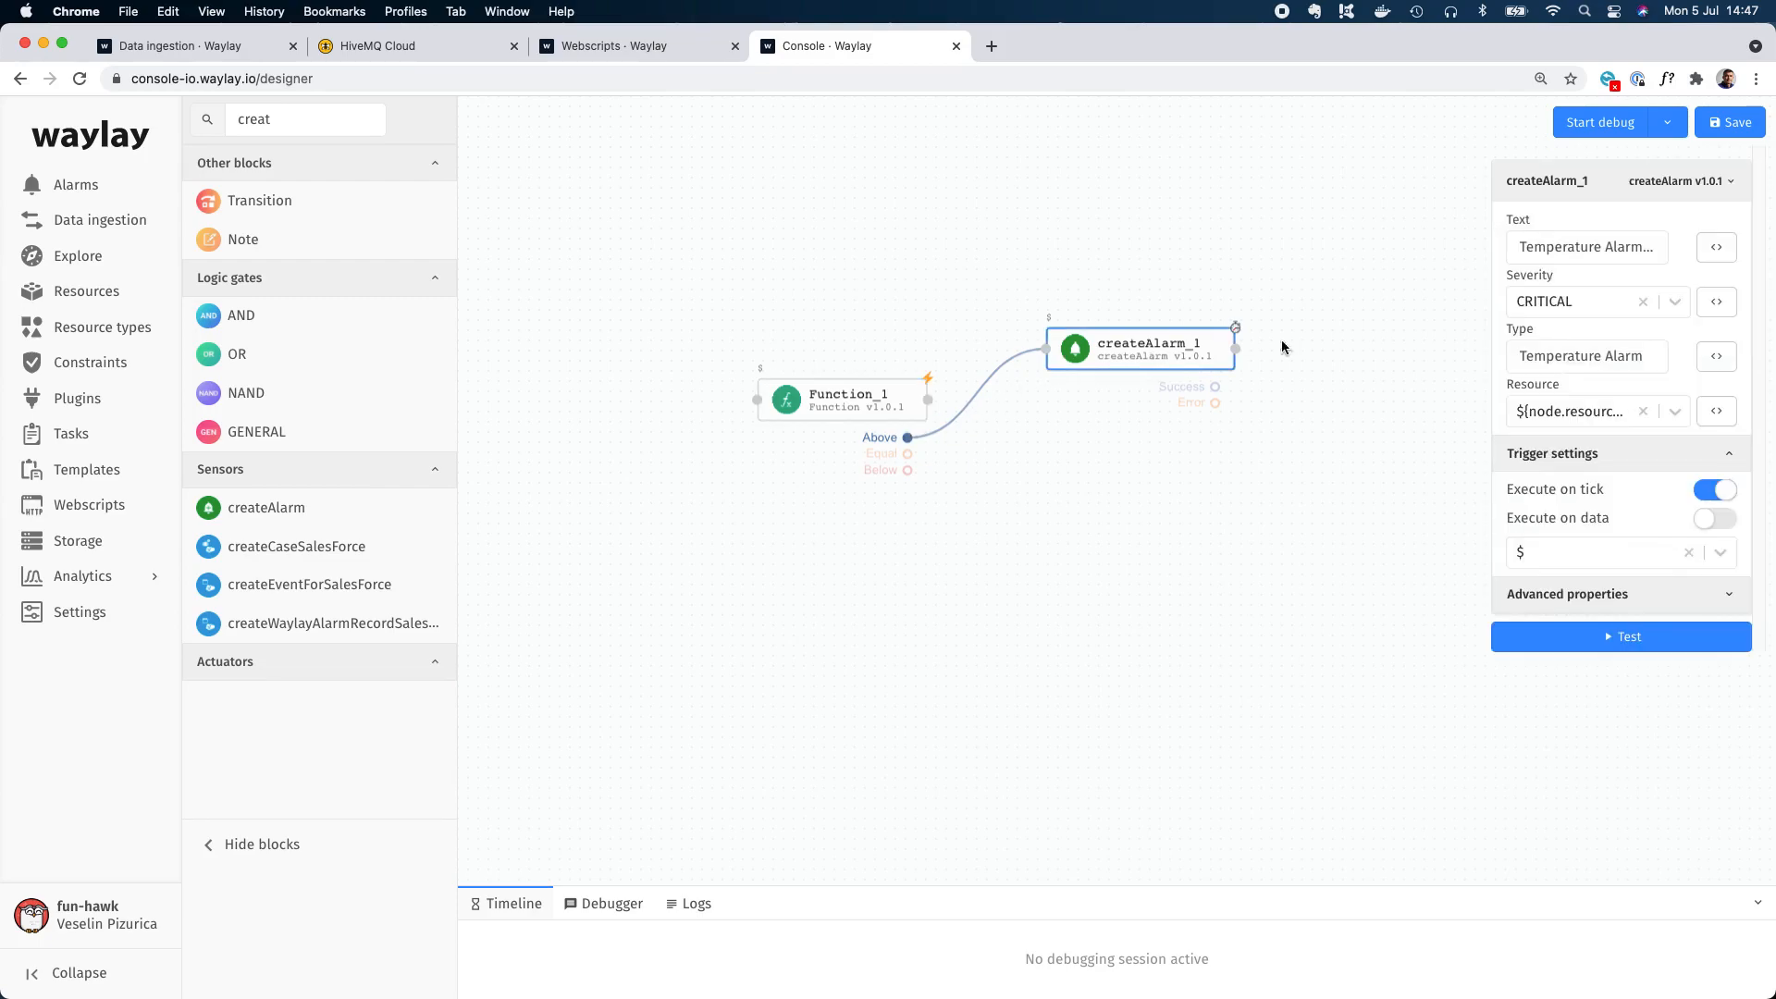
{"action": "left_click", "coordinate": [1712, 492]}
Start debugging the rule as a Reactive task on resource demo1 and show its logs.
{"action": "left_click", "coordinate": [1666, 122]}
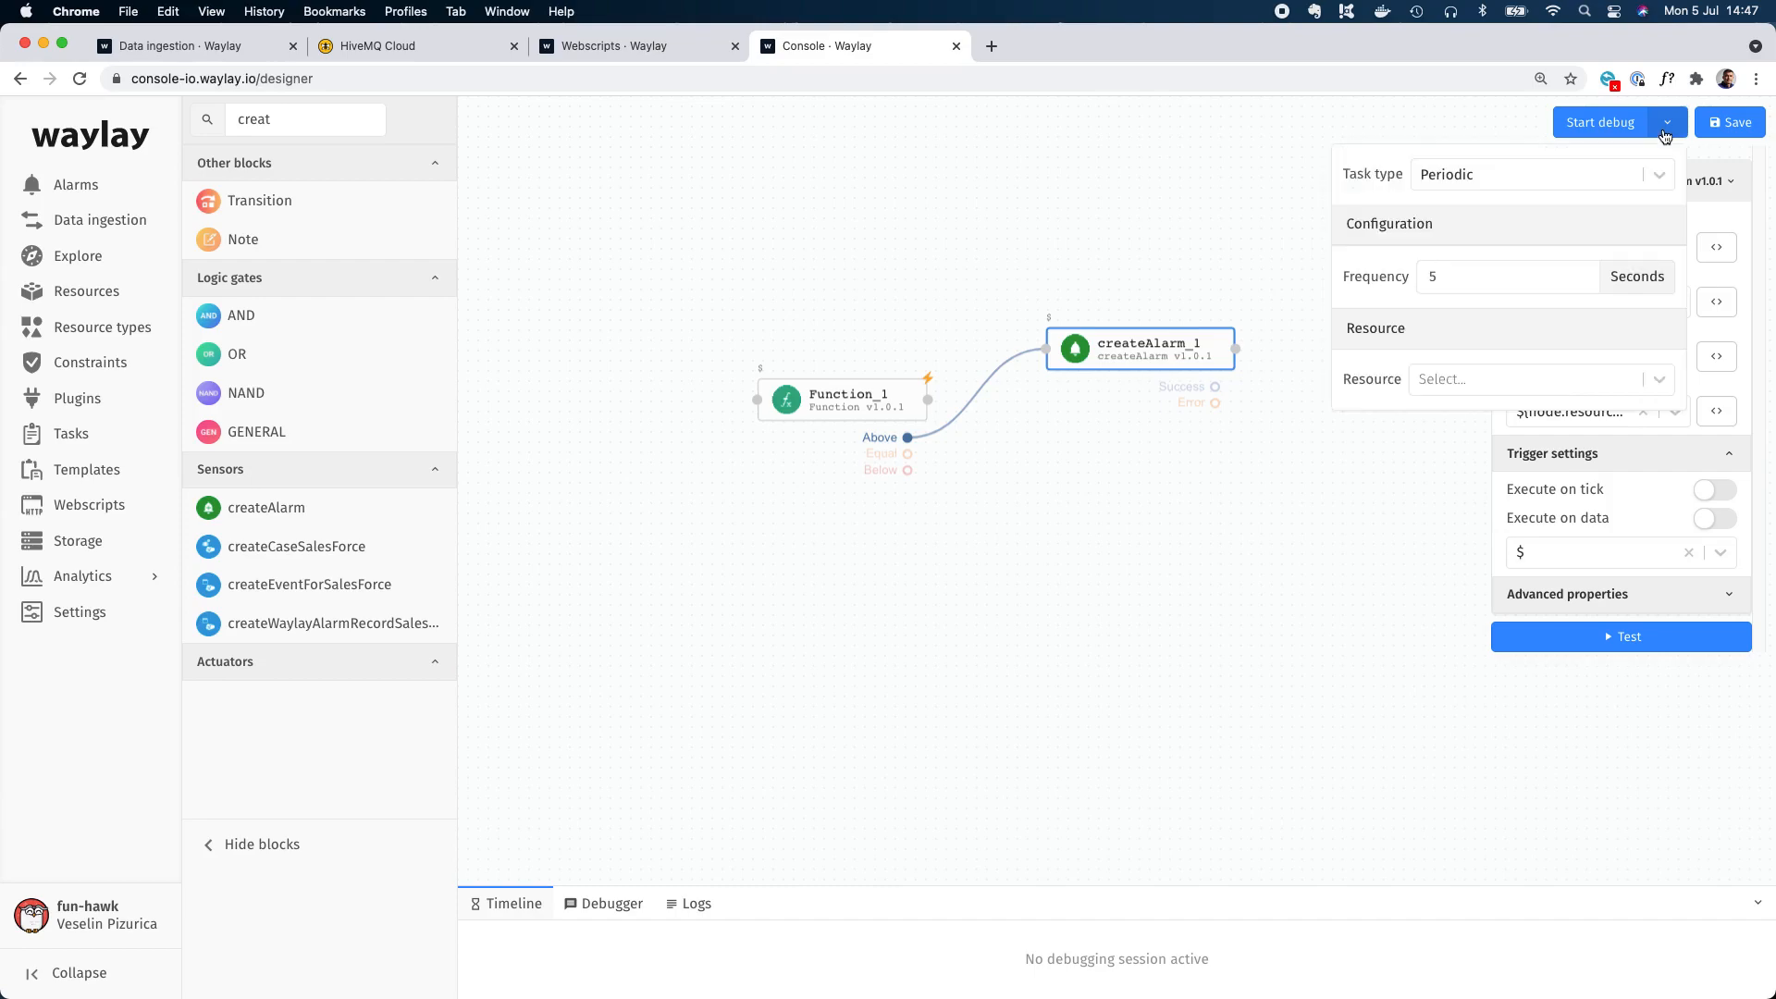
{"action": "left_click", "coordinate": [1498, 184]}
{"action": "left_click", "coordinate": [1463, 258]}
{"action": "left_click", "coordinate": [1467, 273]}
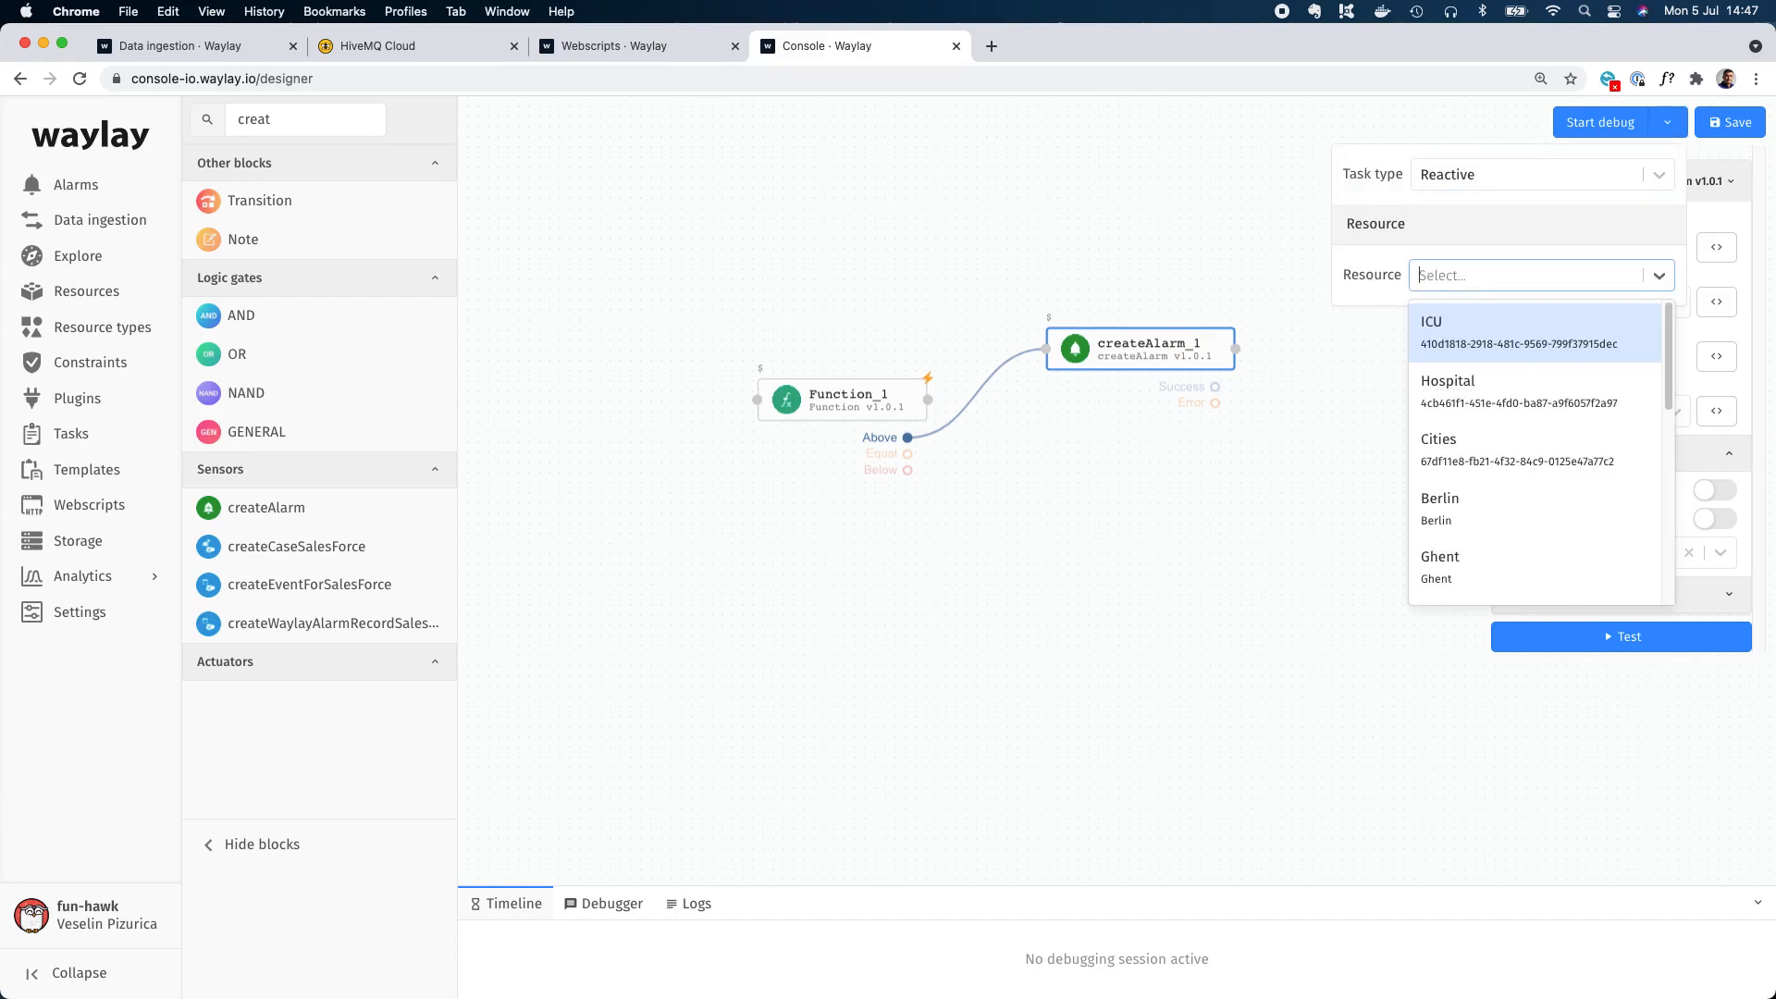
{"action": "type", "text": "demo"}
{"action": "left_click", "coordinate": [1443, 442]}
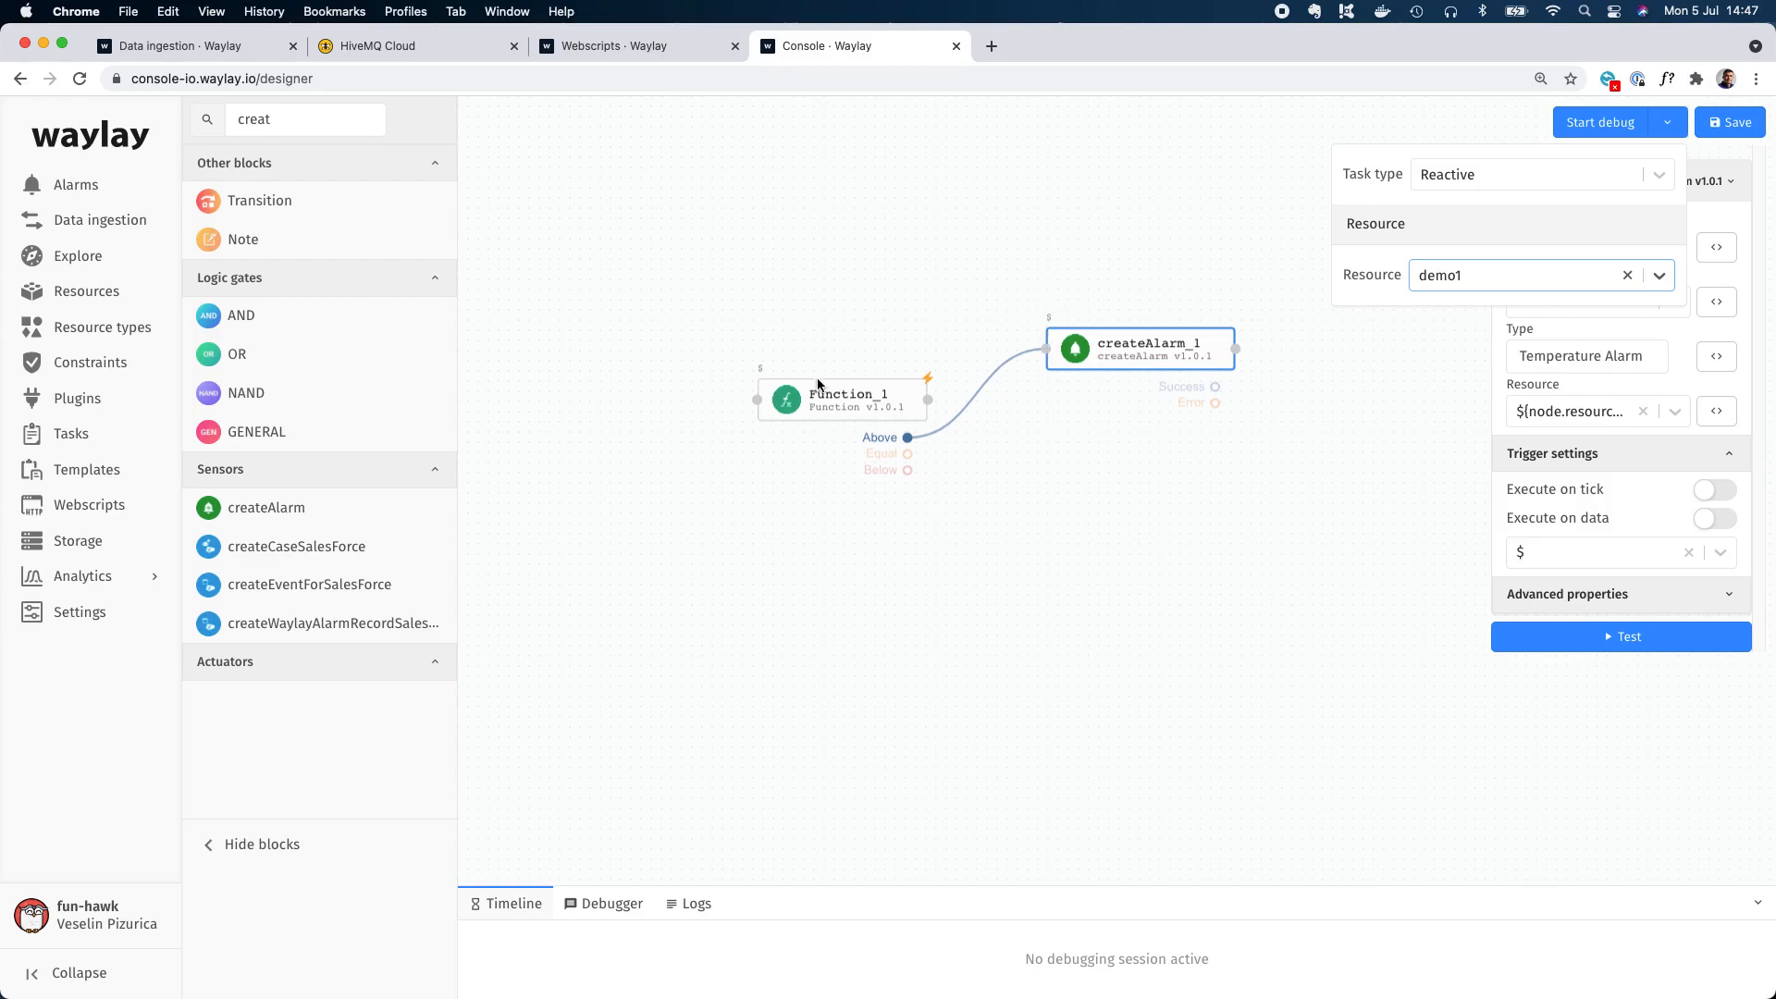
{"action": "left_click", "coordinate": [1618, 129]}
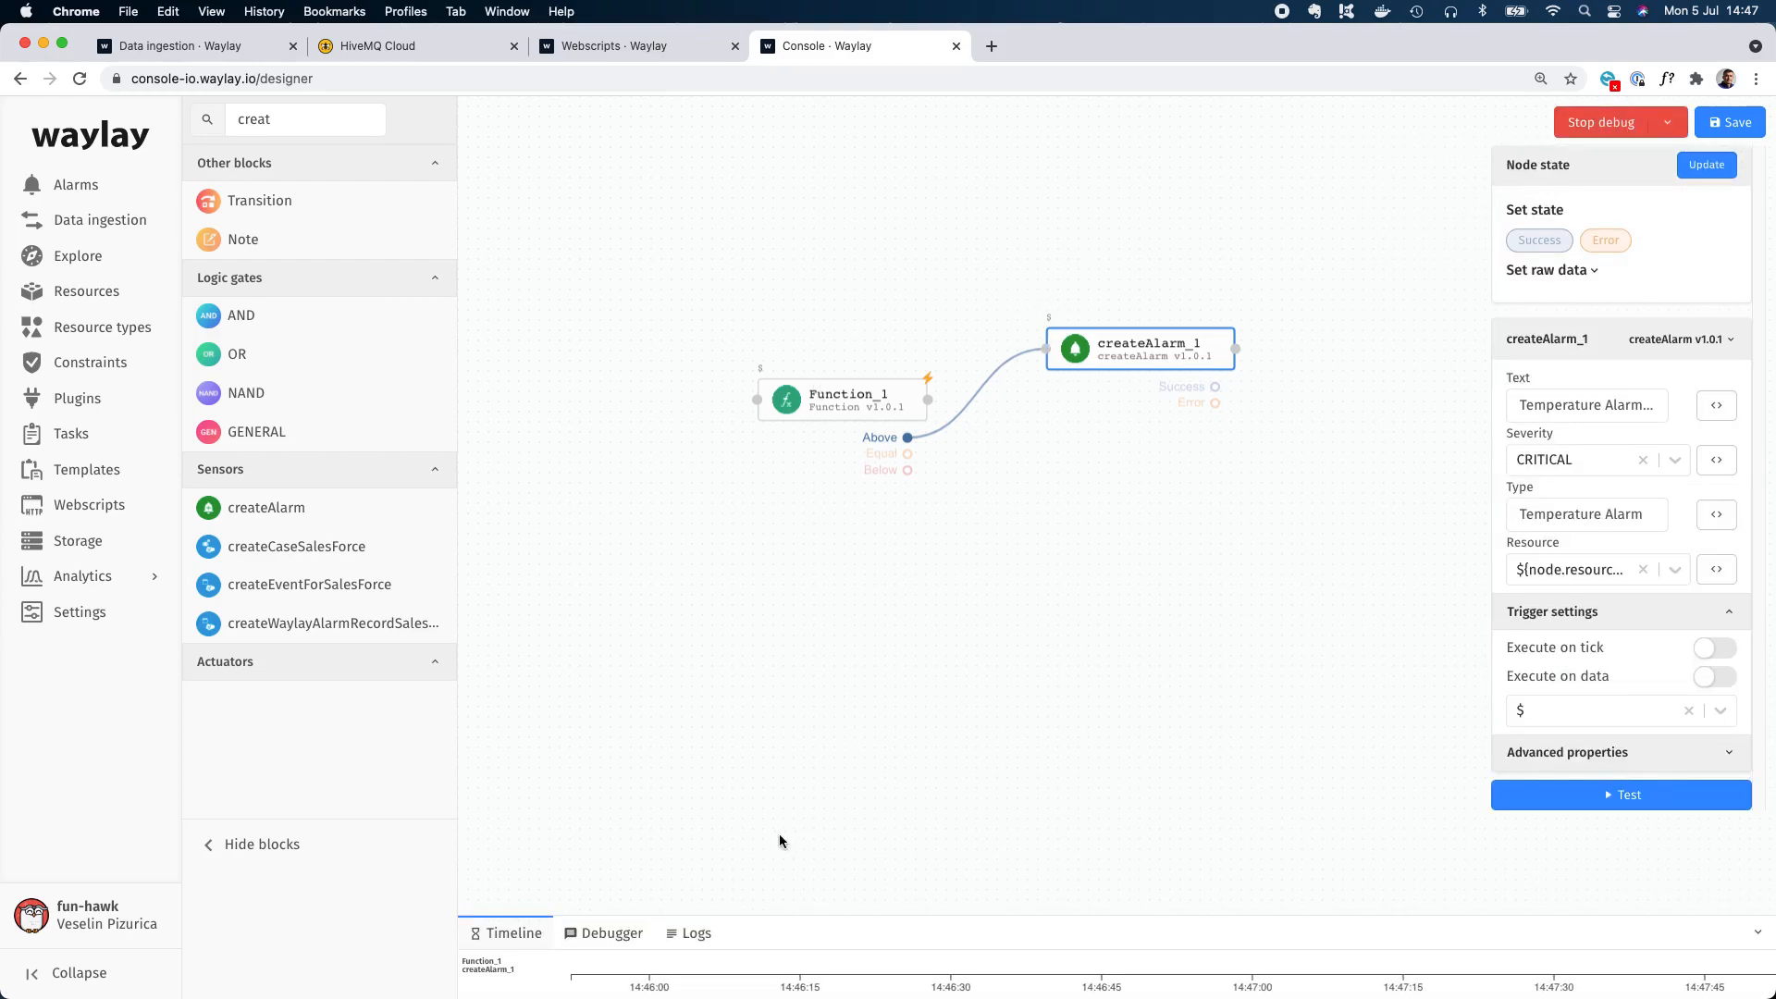
{"action": "left_click", "coordinate": [695, 903]}
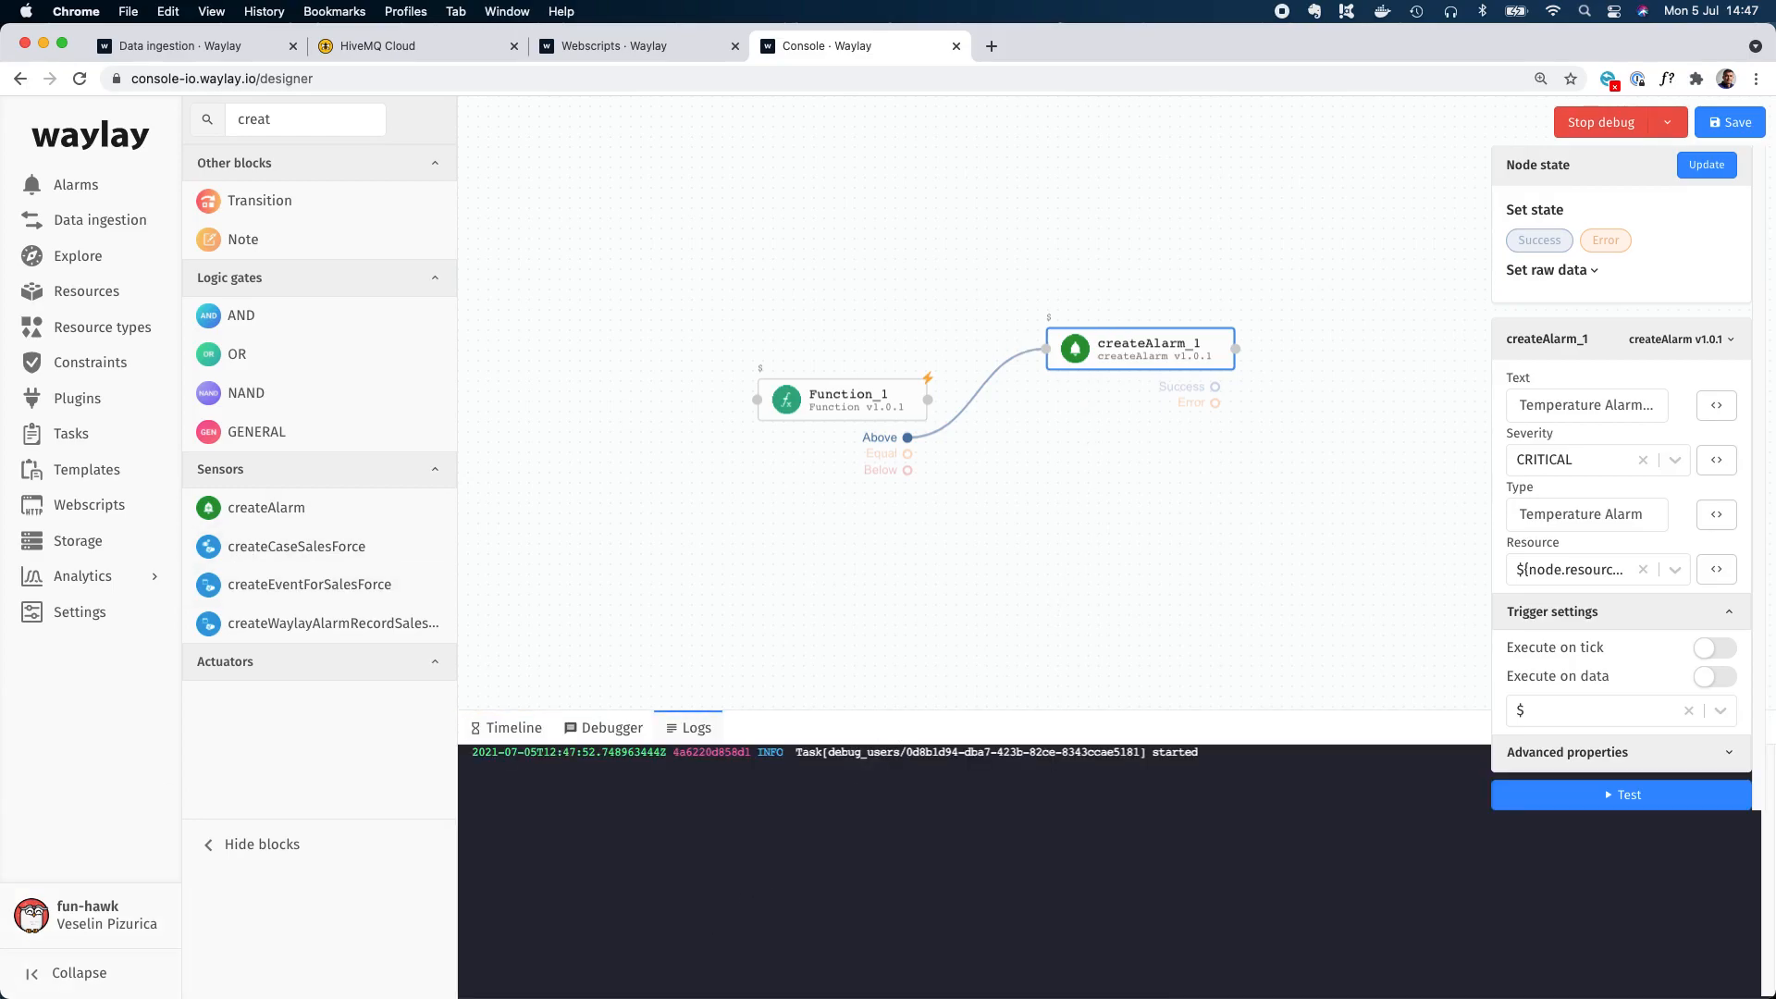
Switch to MQTT Explorer, publish the demo1 message with temperature 22 to the trigger topic, and return to the debug logs.
{"action": "key", "text": "super+Tab"}
{"action": "left_click_drag", "start_coordinate": [862, 211], "coordinate": [170, 39]}
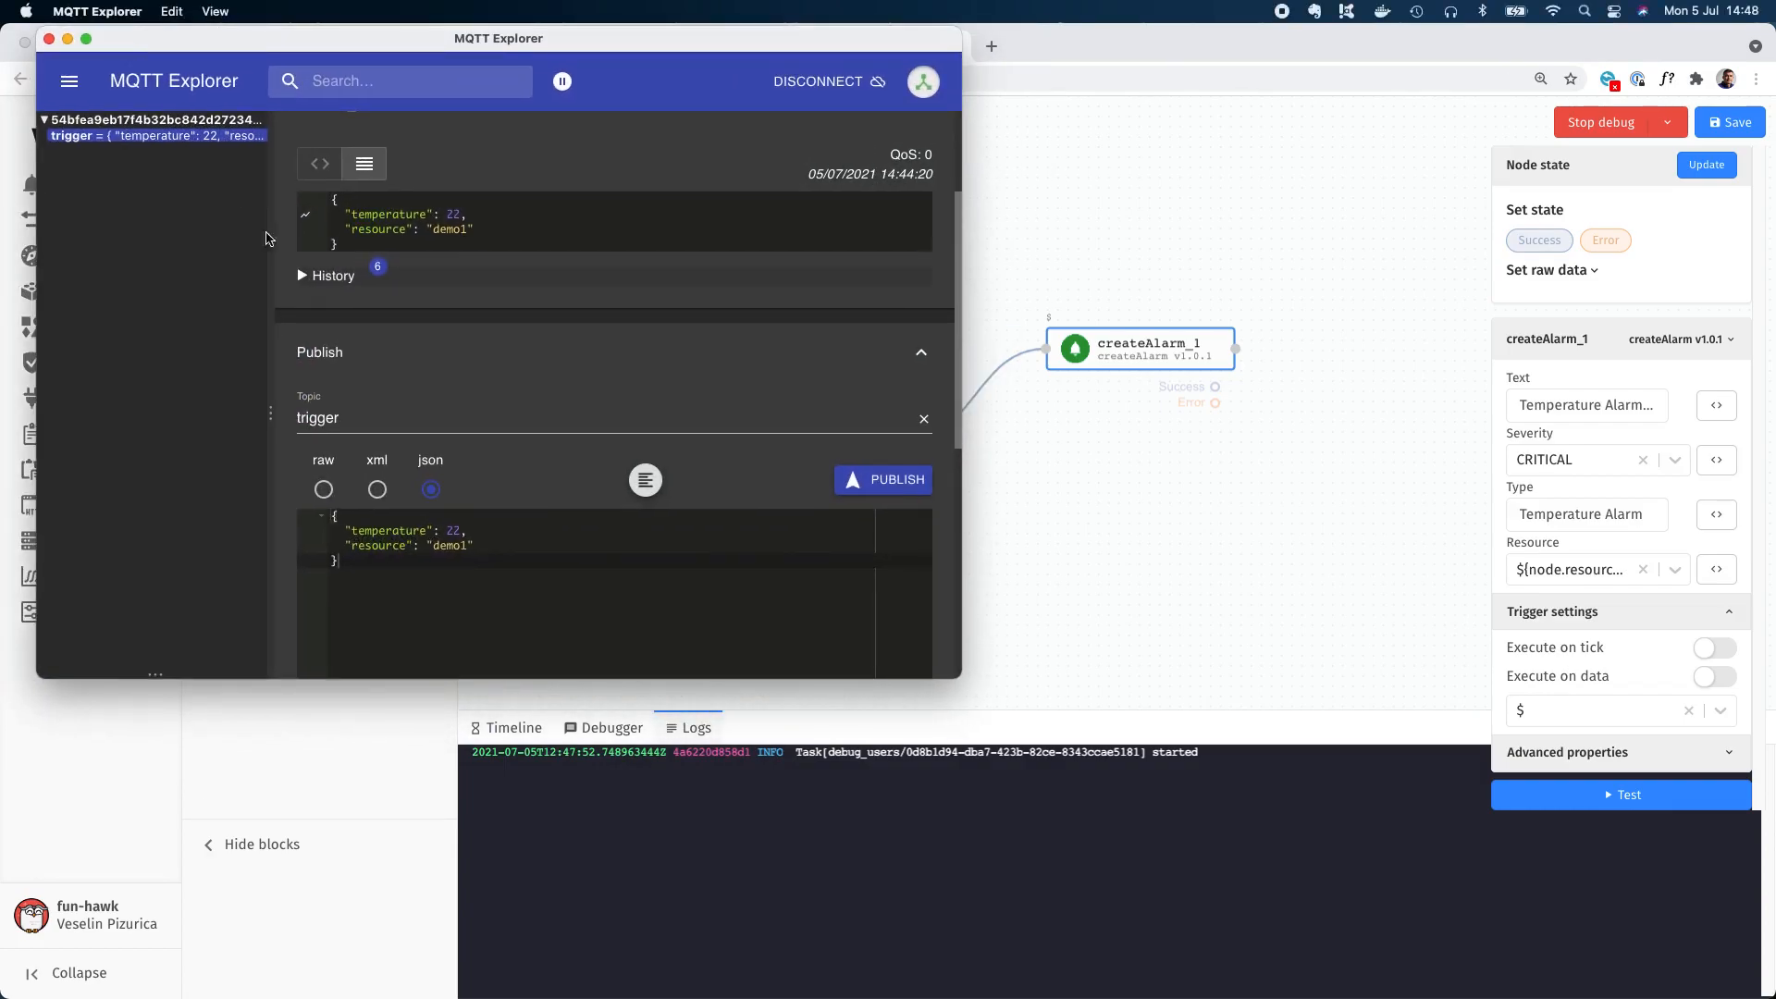
{"action": "left_click_drag", "start_coordinate": [955, 686], "coordinate": [756, 722]}
{"action": "scroll", "coordinate": [619, 539], "scroll_direction": "down", "scroll_amount": 3}
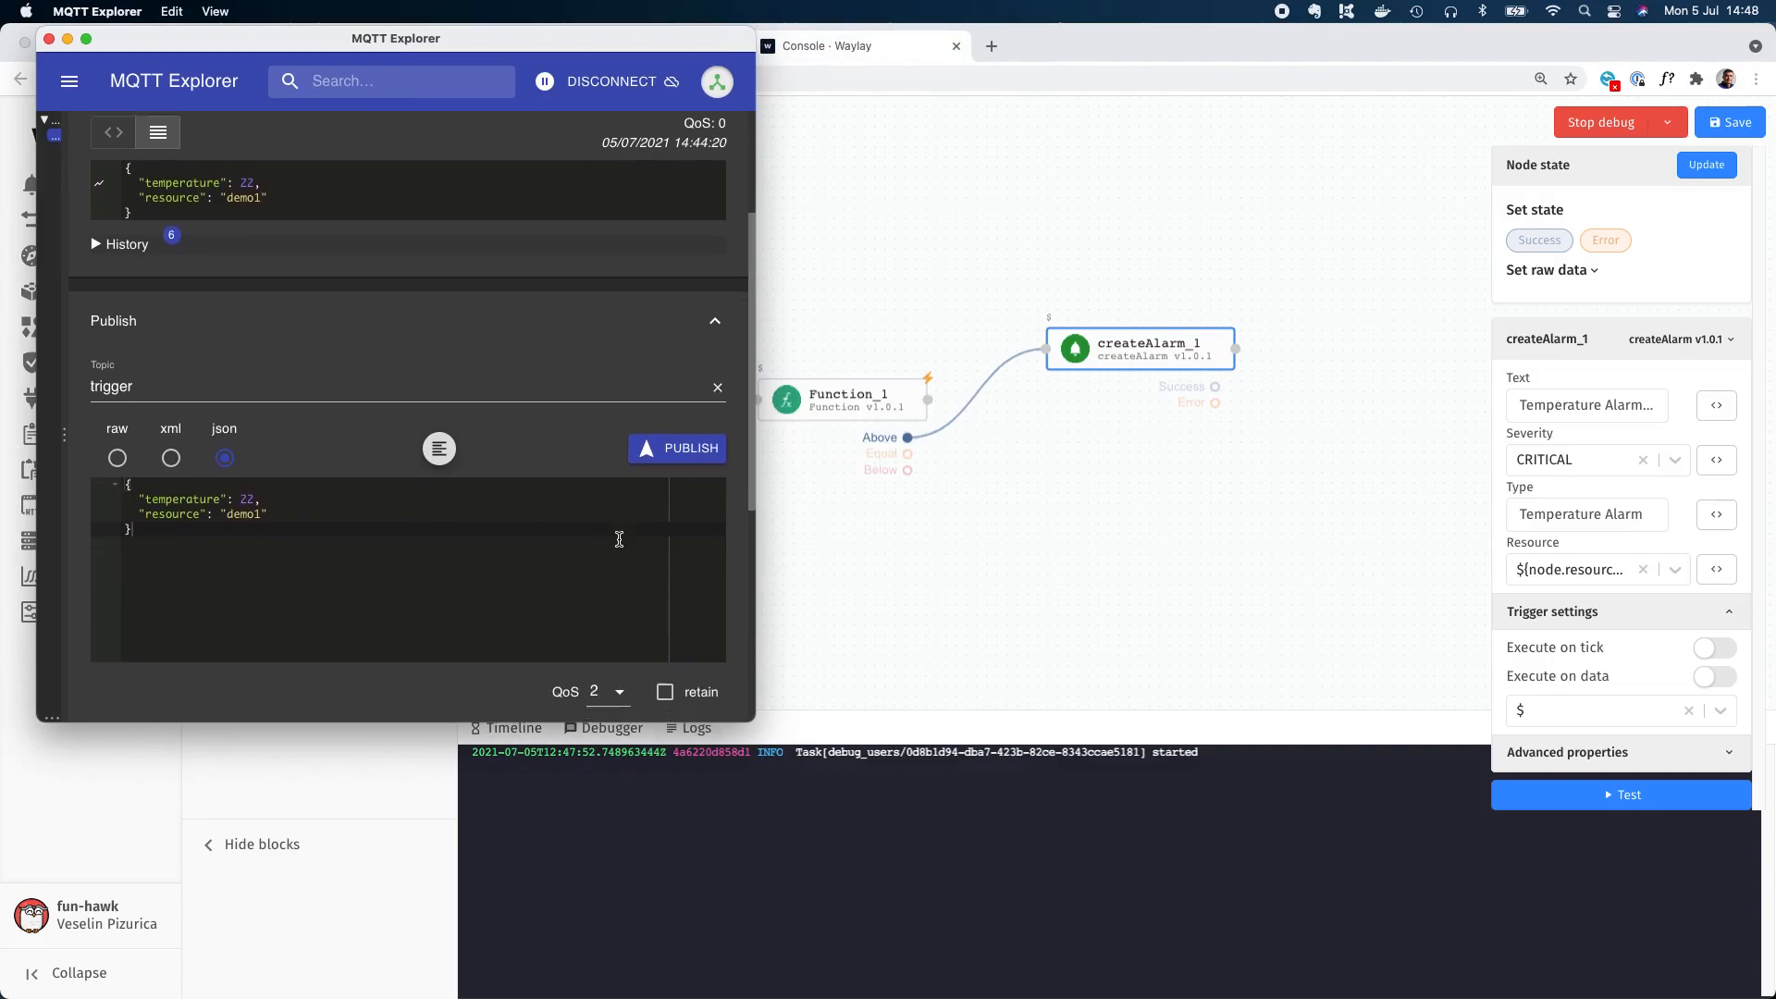
{"action": "left_click", "coordinate": [678, 421]}
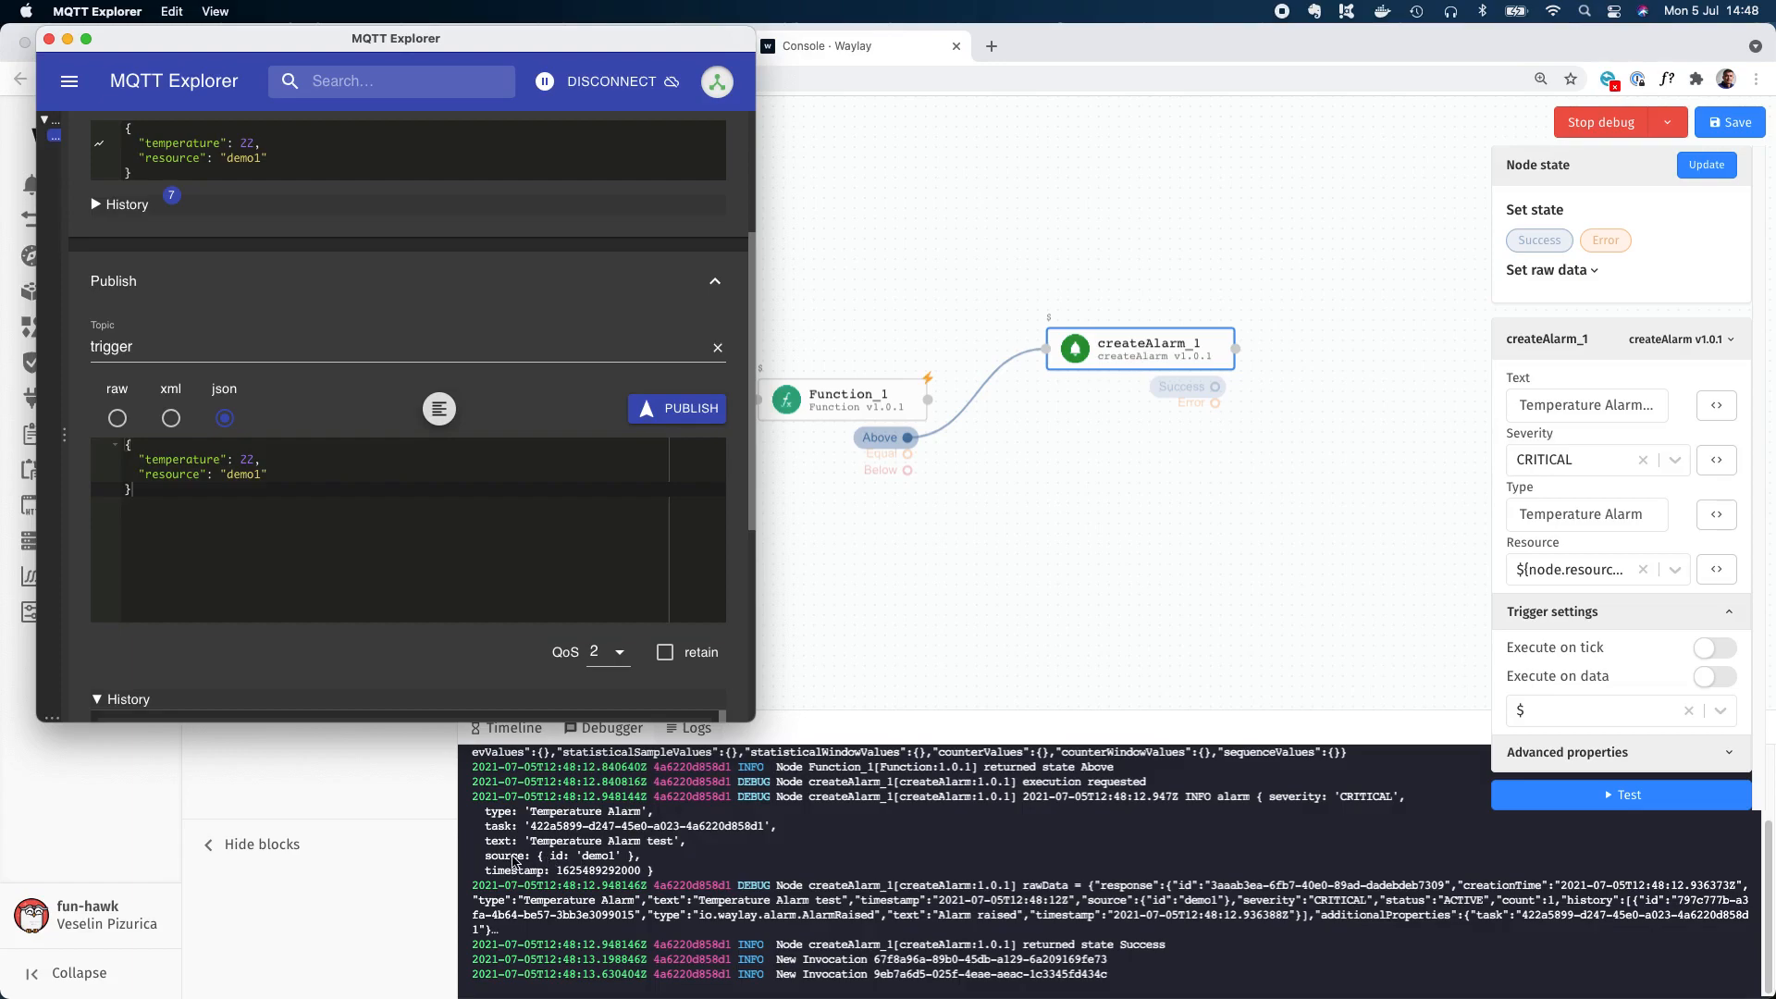
{"action": "left_click", "coordinate": [600, 862]}
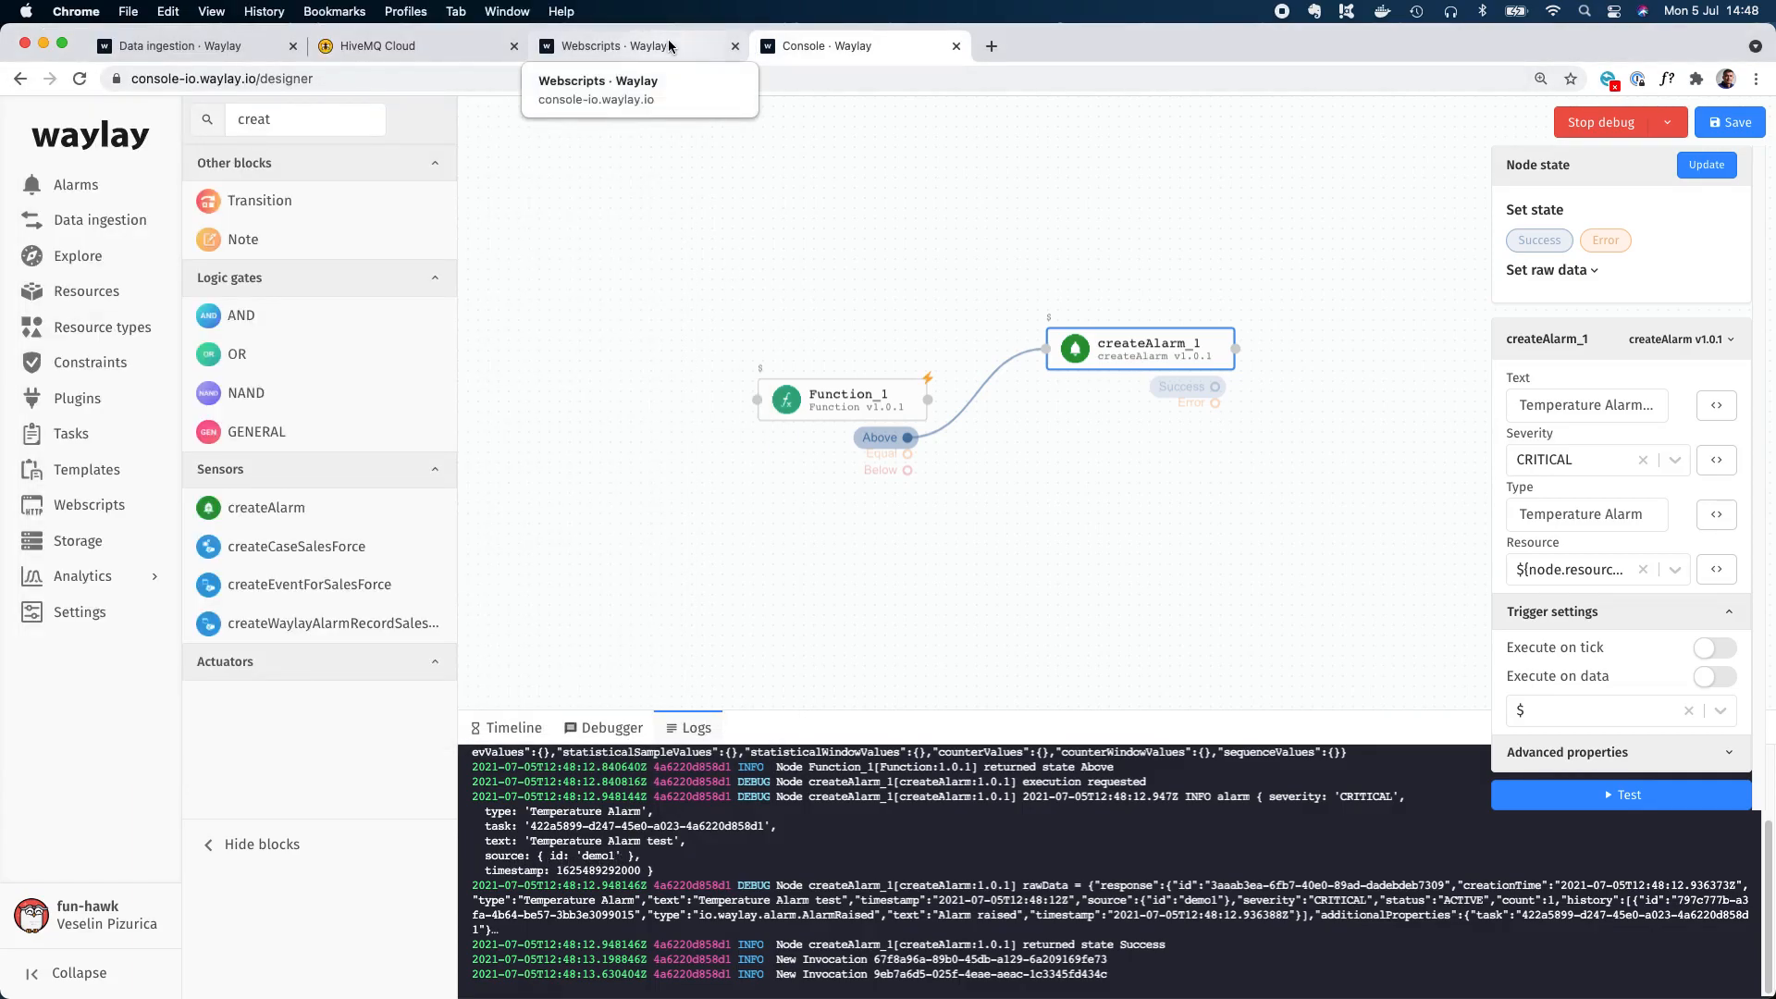
Examine the active alarms in Waylay and the details of both temperature alarms raised for demo1.
{"action": "left_click", "coordinate": [574, 47]}
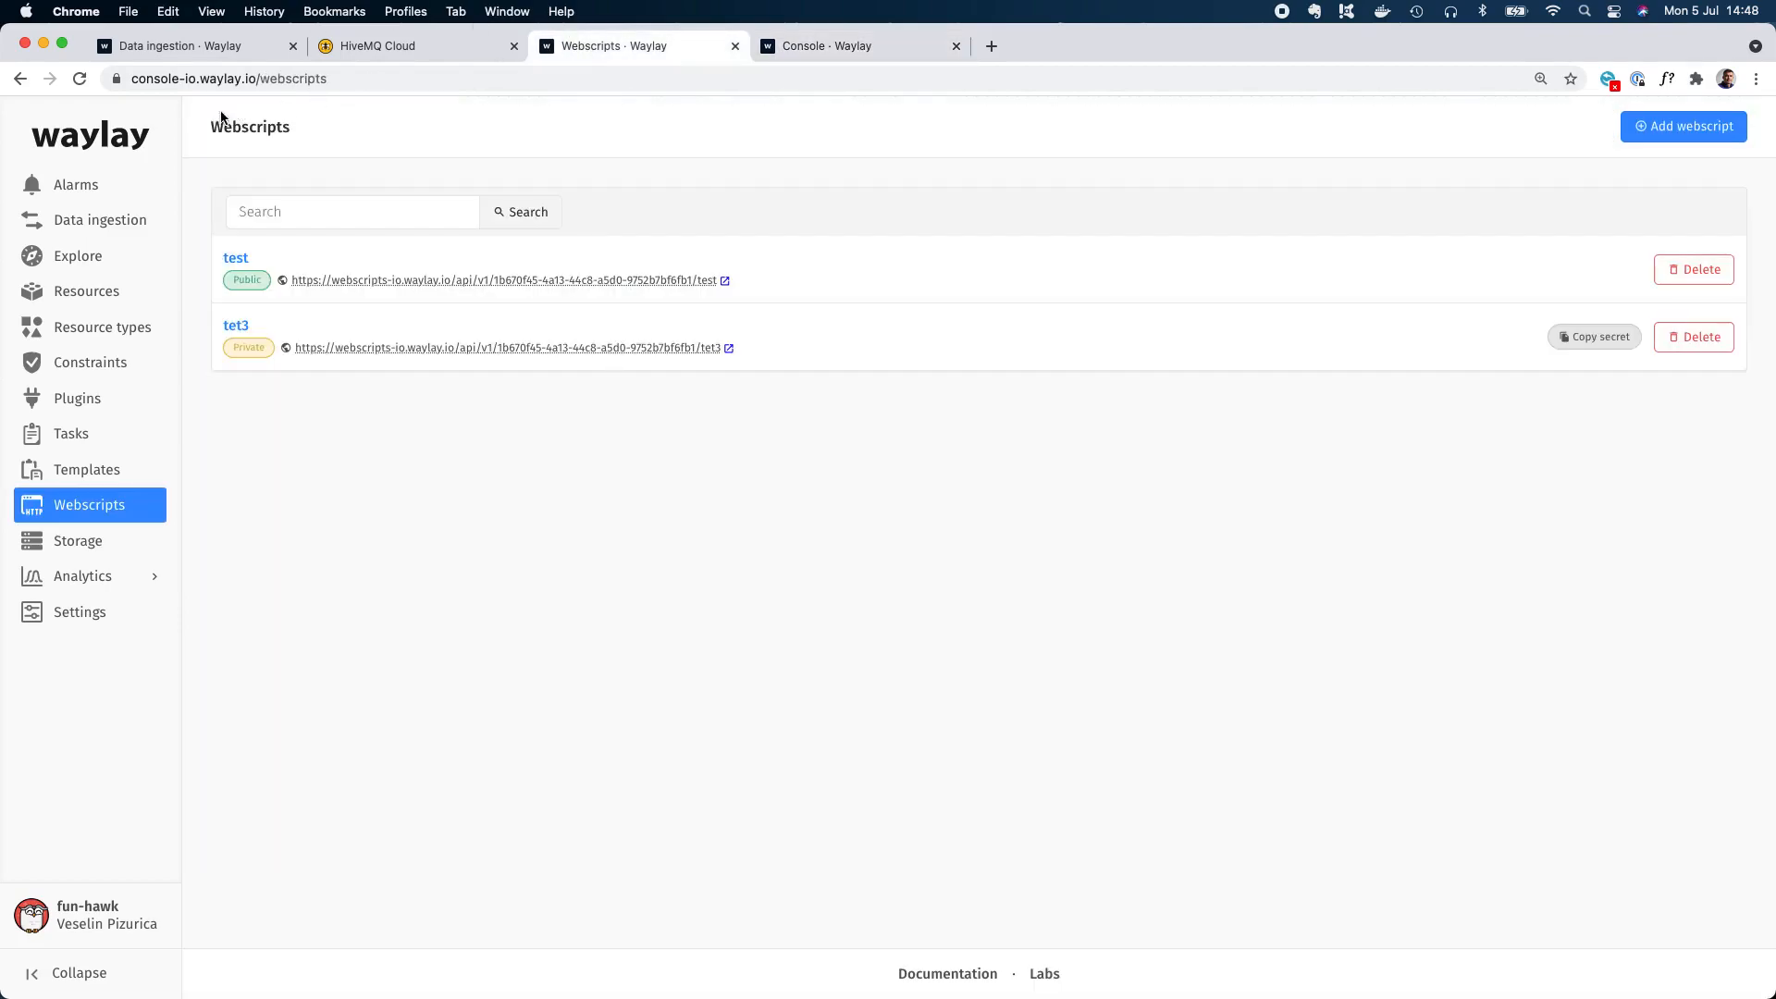
{"action": "left_click", "coordinate": [66, 187]}
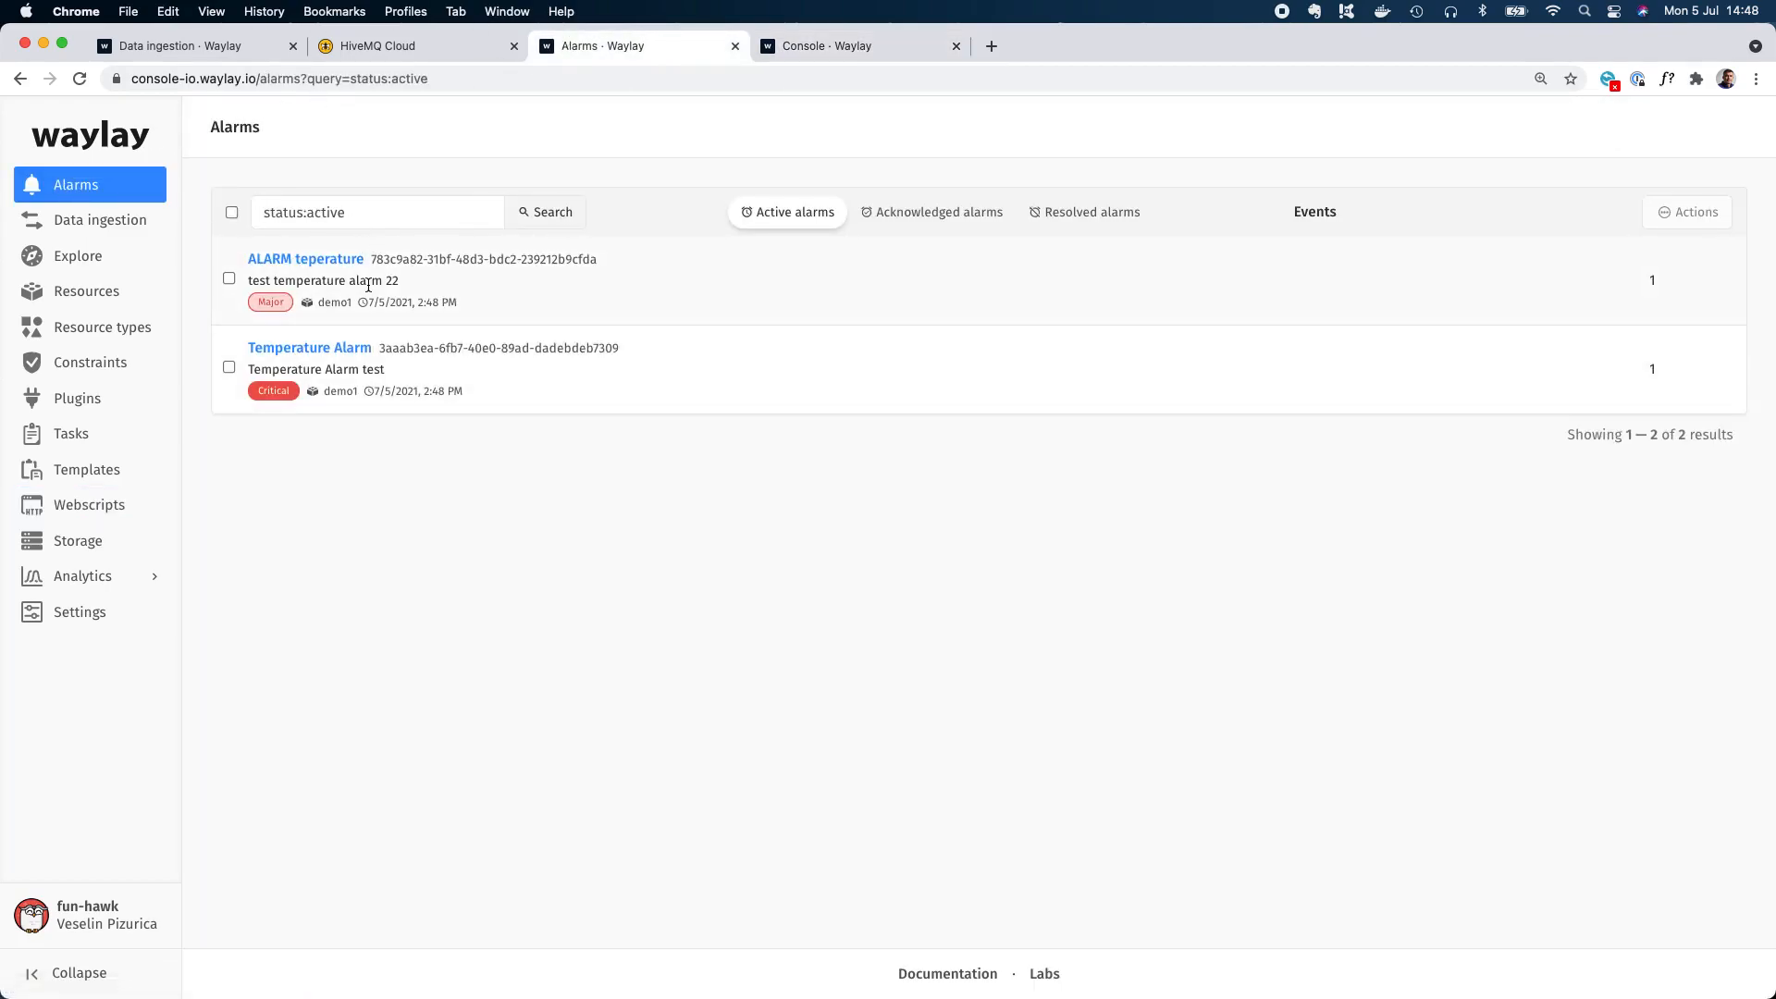
{"action": "left_click", "coordinate": [345, 351]}
{"action": "left_click", "coordinate": [118, 186]}
{"action": "left_click", "coordinate": [333, 266]}
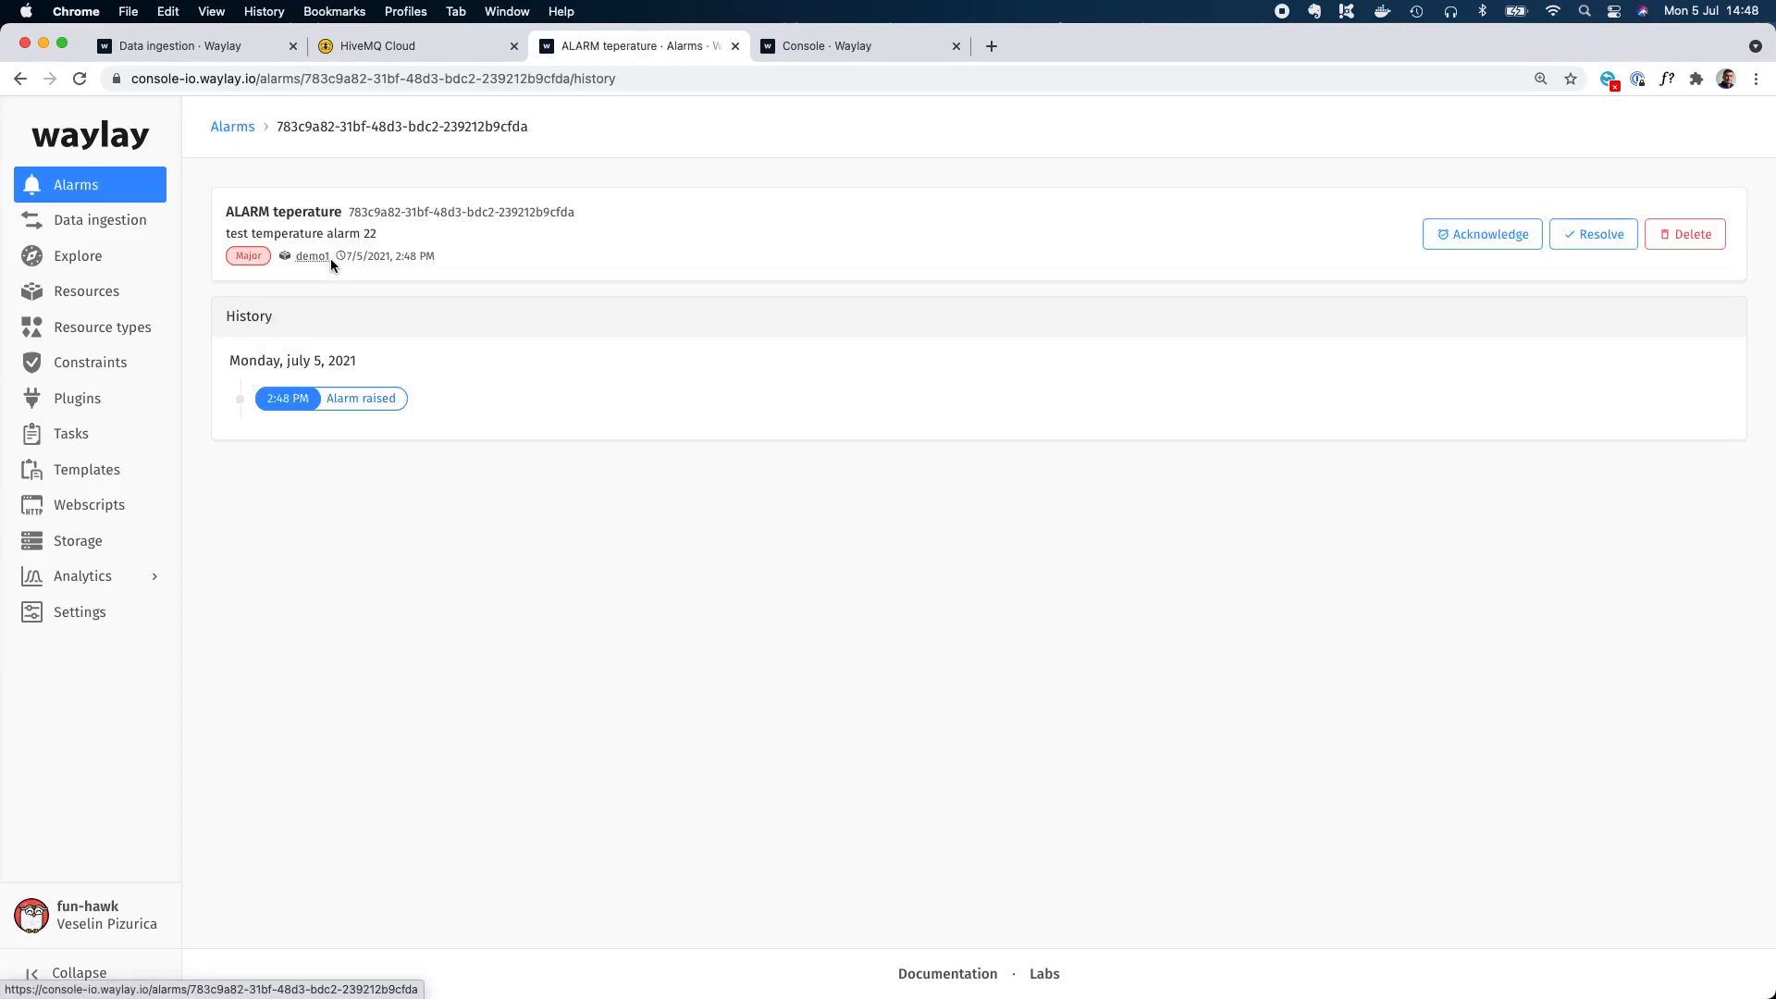
{"action": "left_click", "coordinate": [111, 187]}
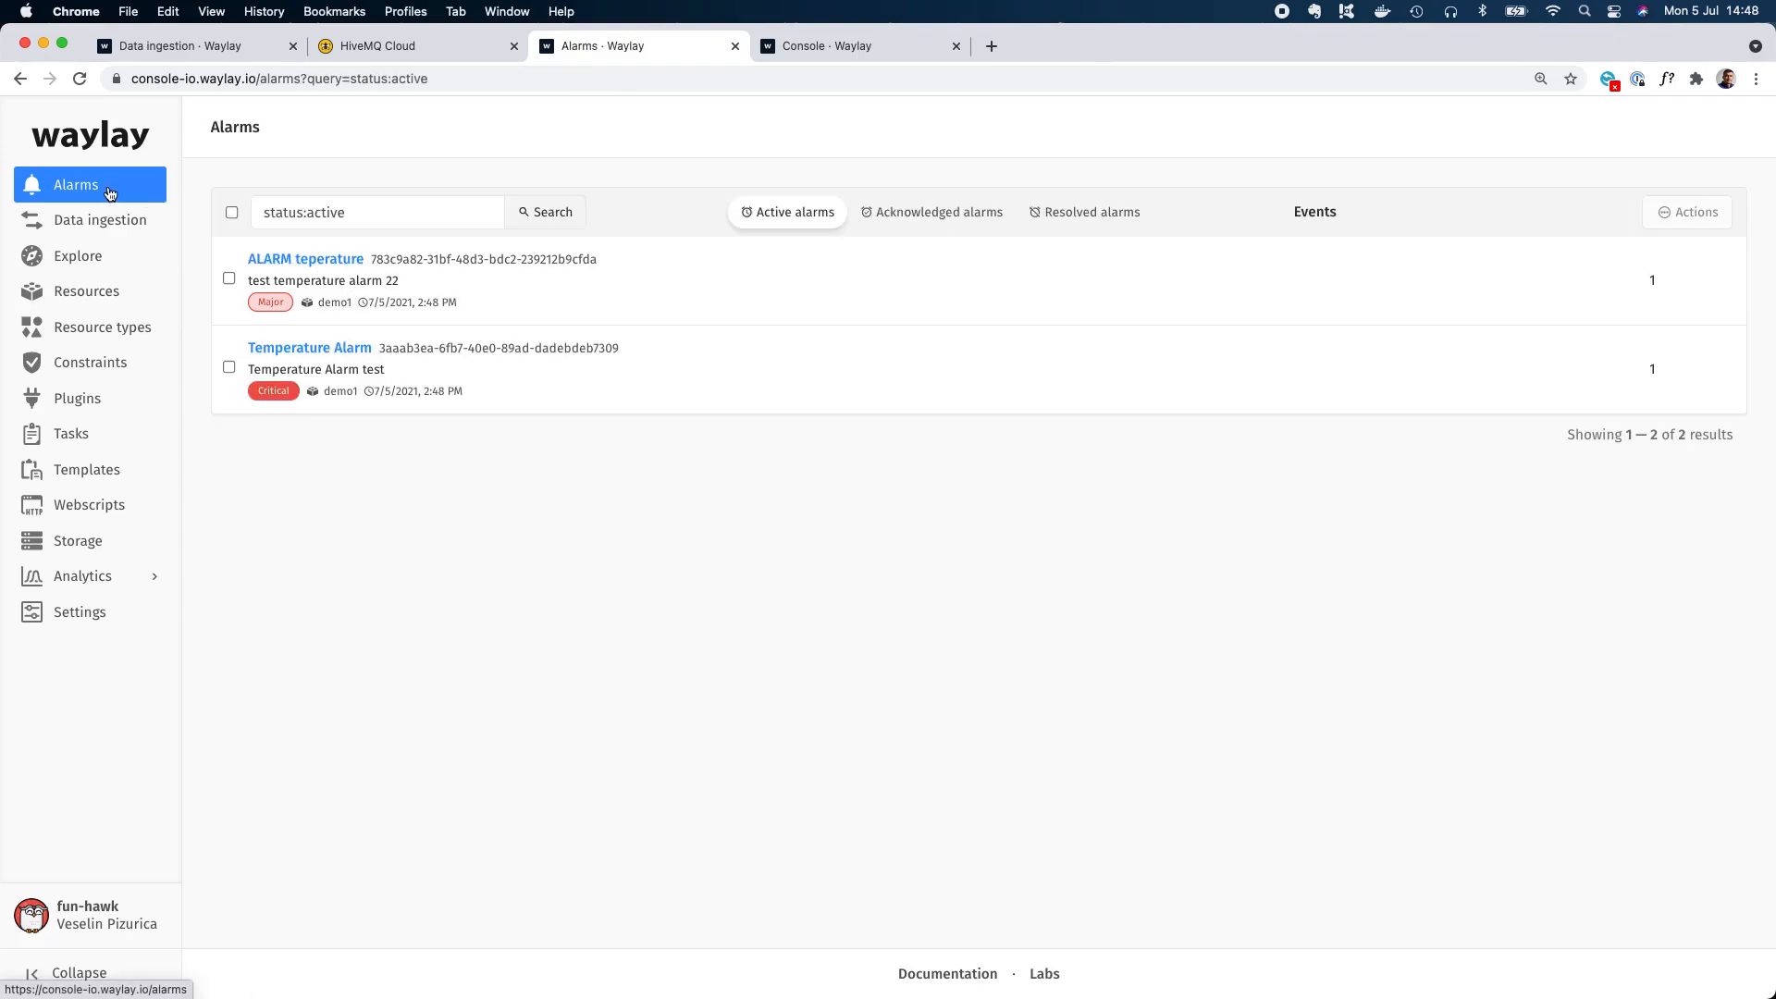
Clear the Function block's threshold in the designer and begin a binding expression with ${ in its code editor.
{"action": "left_click", "coordinate": [827, 48]}
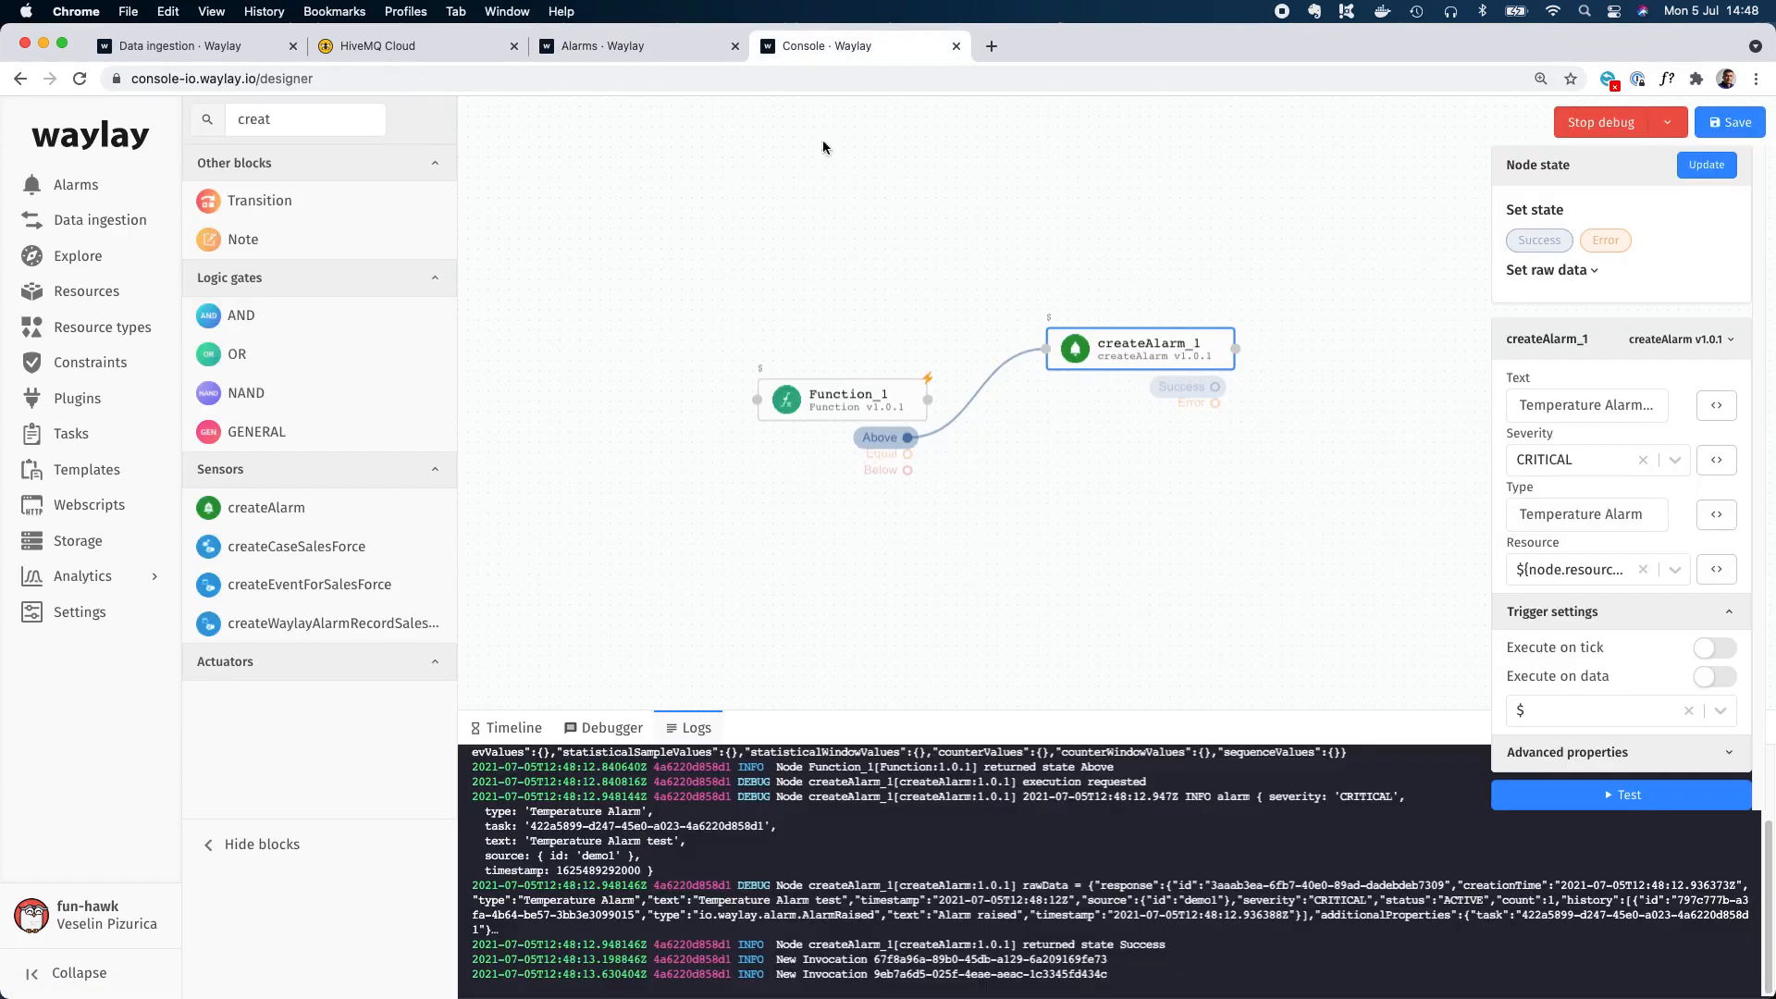
{"action": "left_click", "coordinate": [874, 398]}
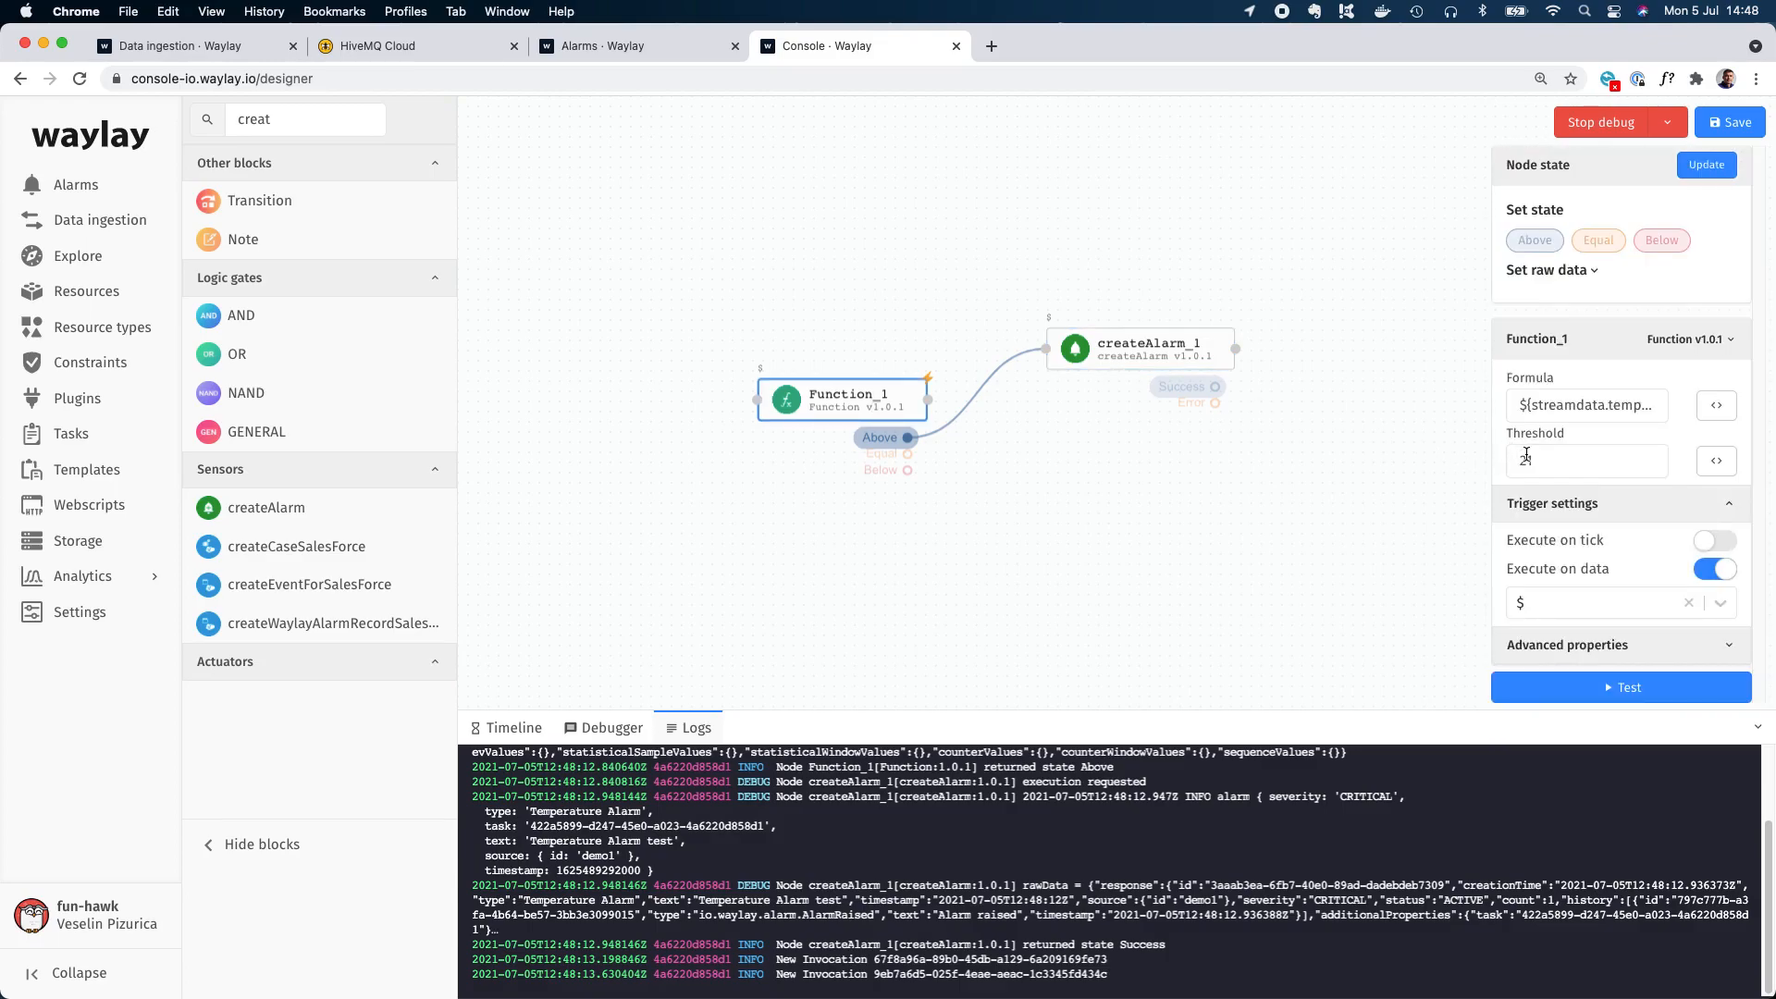
{"action": "left_click_drag", "start_coordinate": [1551, 462], "coordinate": [1451, 470]}
{"action": "key", "text": "BackSpace"}
{"action": "left_click", "coordinate": [1717, 461]}
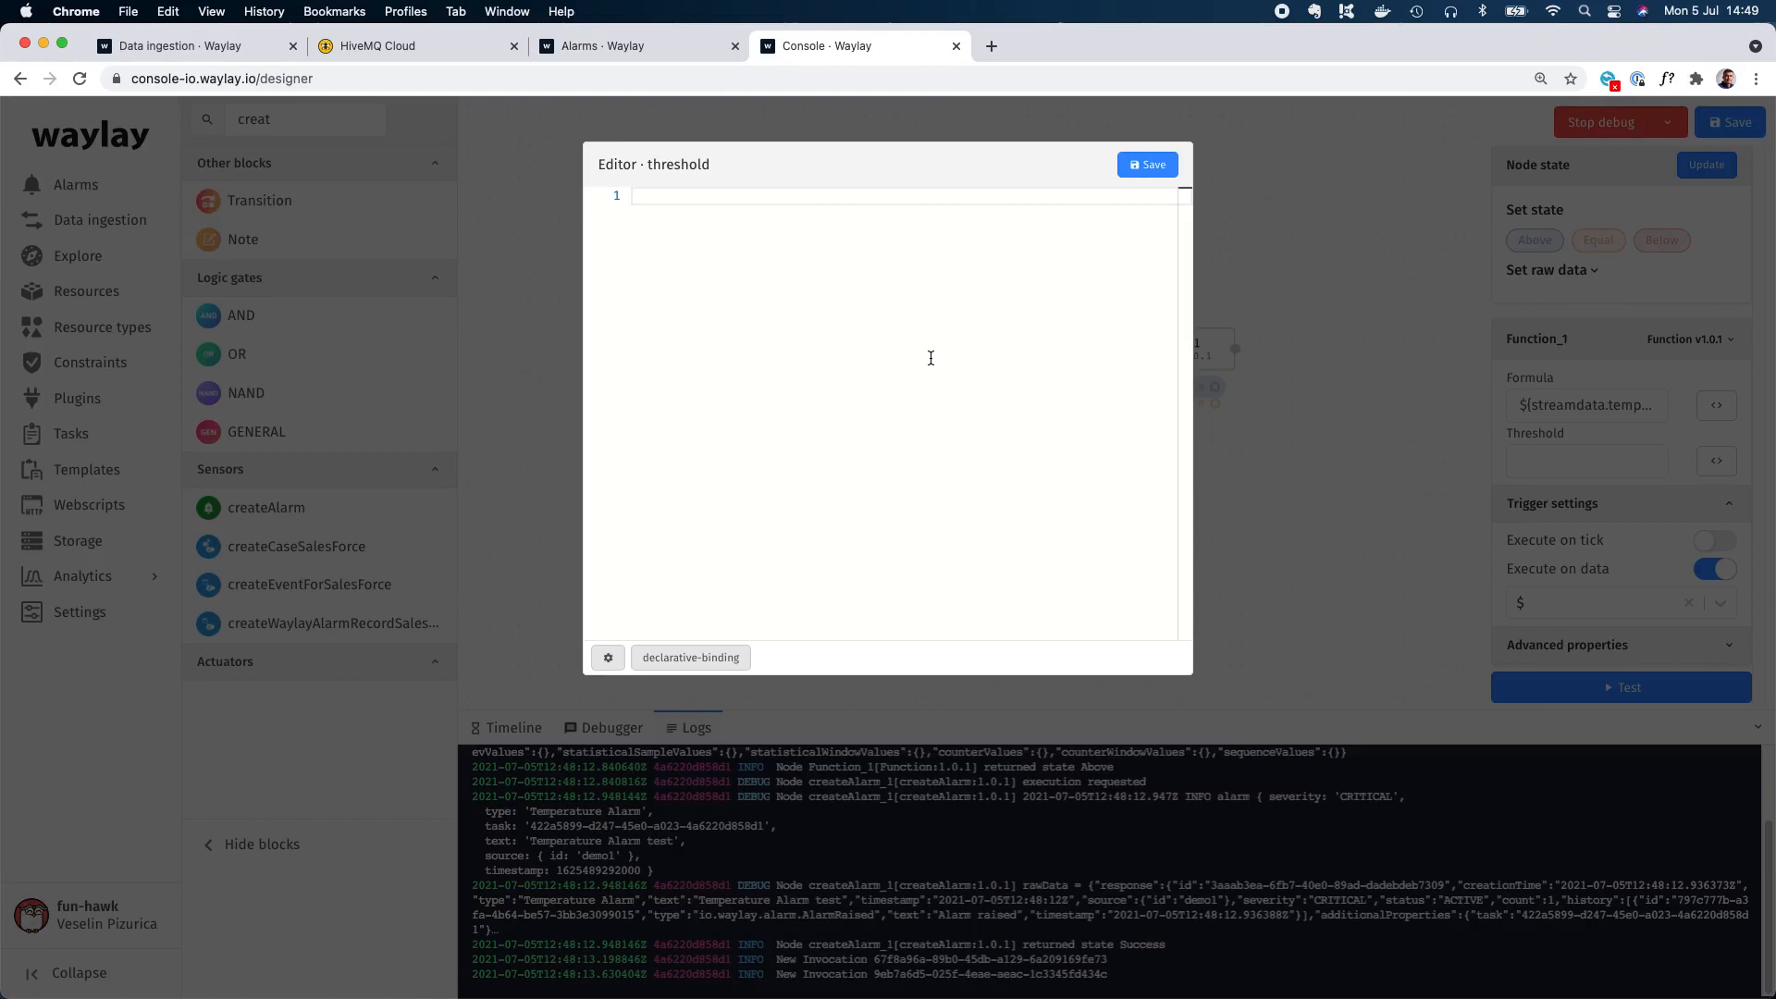
{"action": "type", "text": "${"}
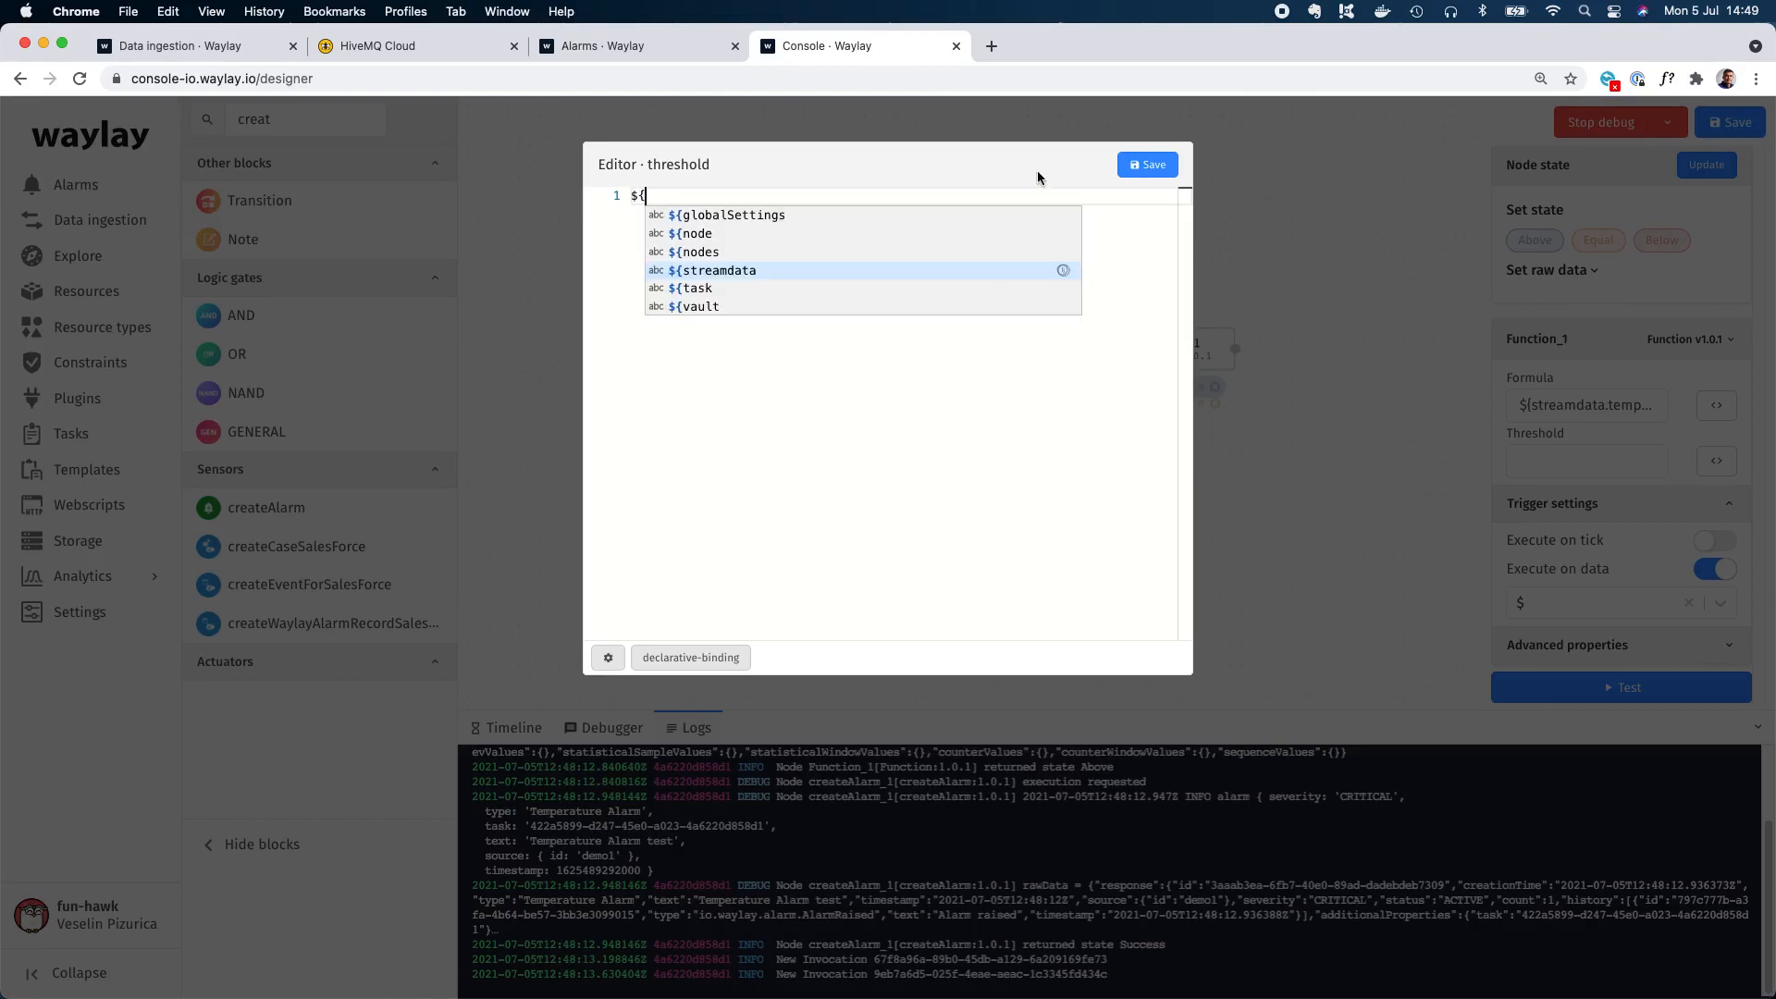
Open the Waylay documentation in a new browser tab and find the table of declarative binding syntaxes.
{"action": "left_click", "coordinate": [990, 46]}
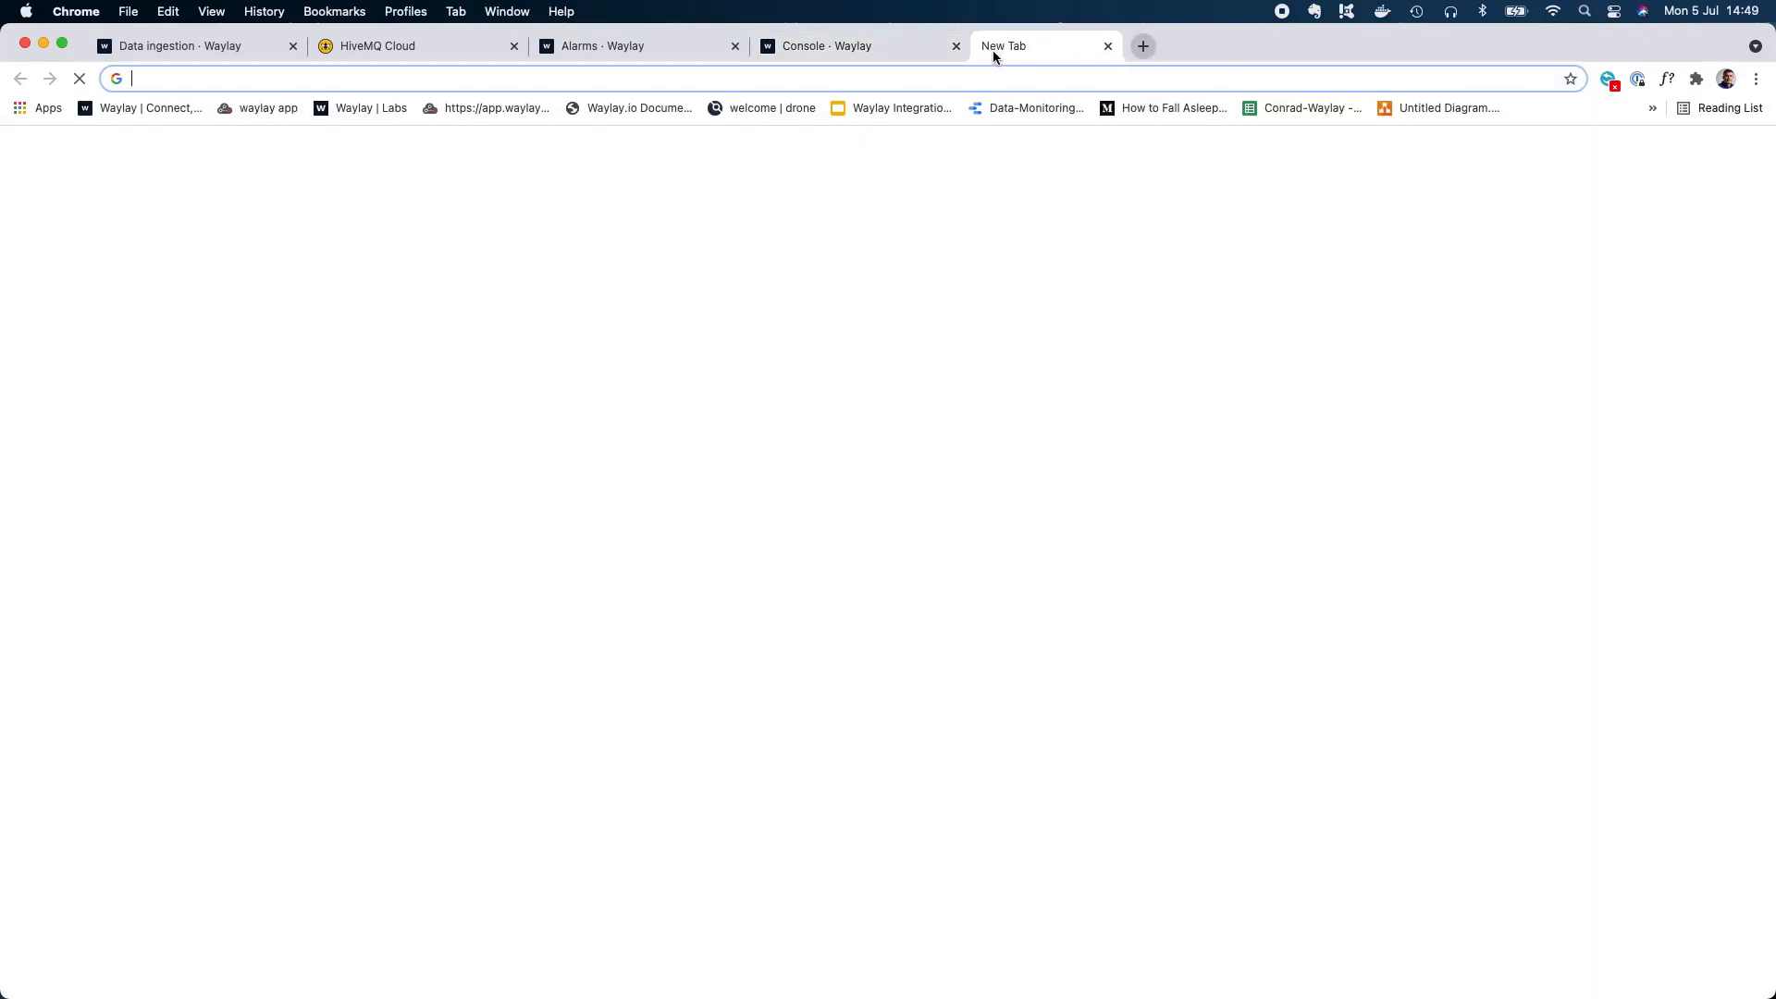
{"action": "type", "text": "docs"}
{"action": "key", "text": "Return"}
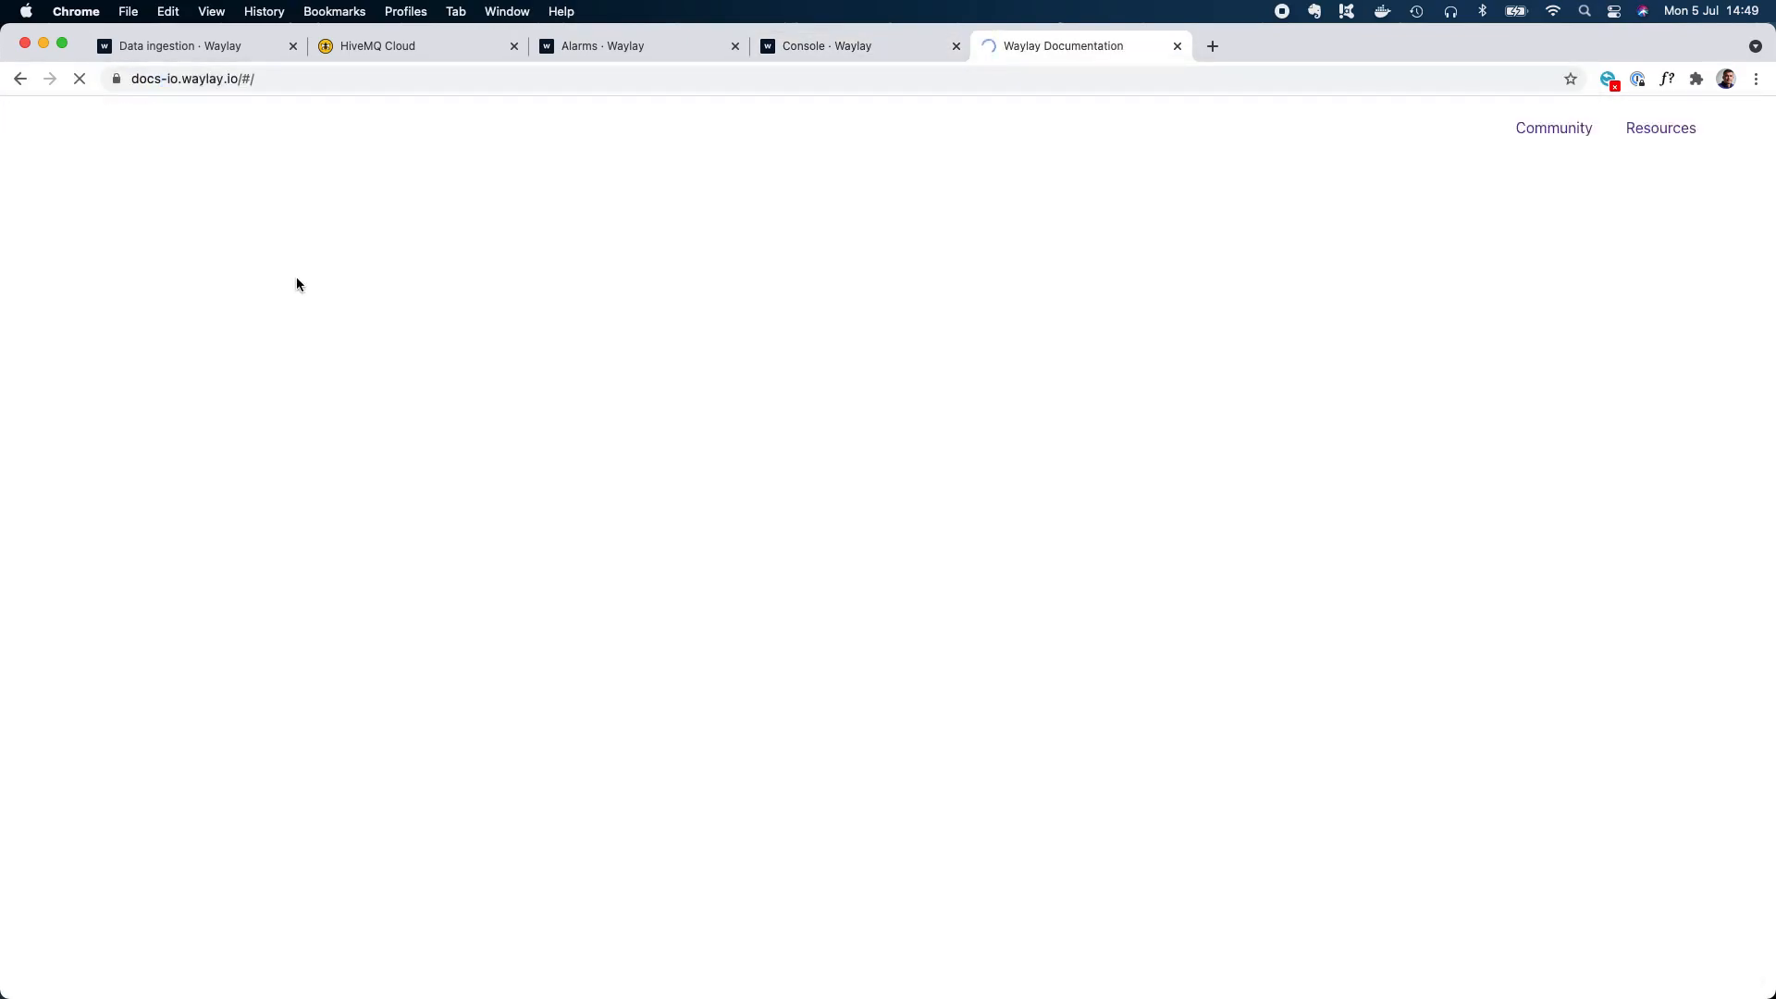
{"action": "left_click", "coordinate": [98, 546]}
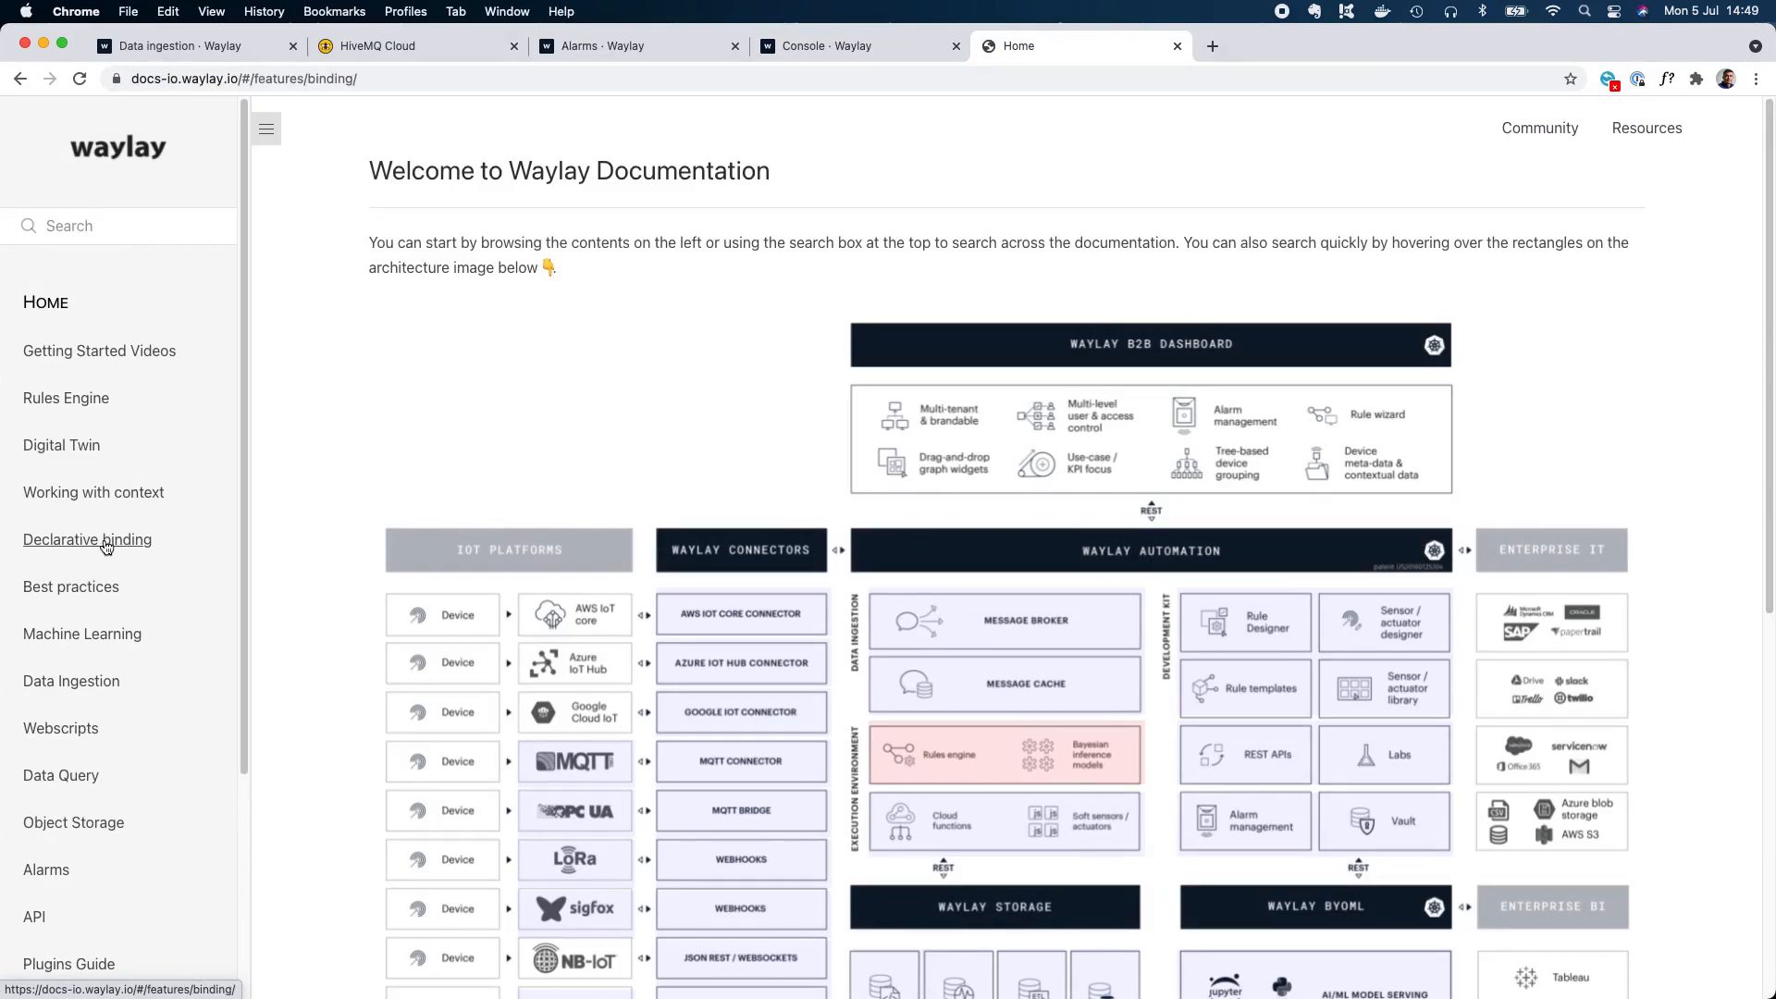
{"action": "scroll", "coordinate": [685, 601], "scroll_direction": "down", "scroll_amount": 4}
{"action": "scroll", "coordinate": [718, 634], "scroll_direction": "down", "scroll_amount": 4}
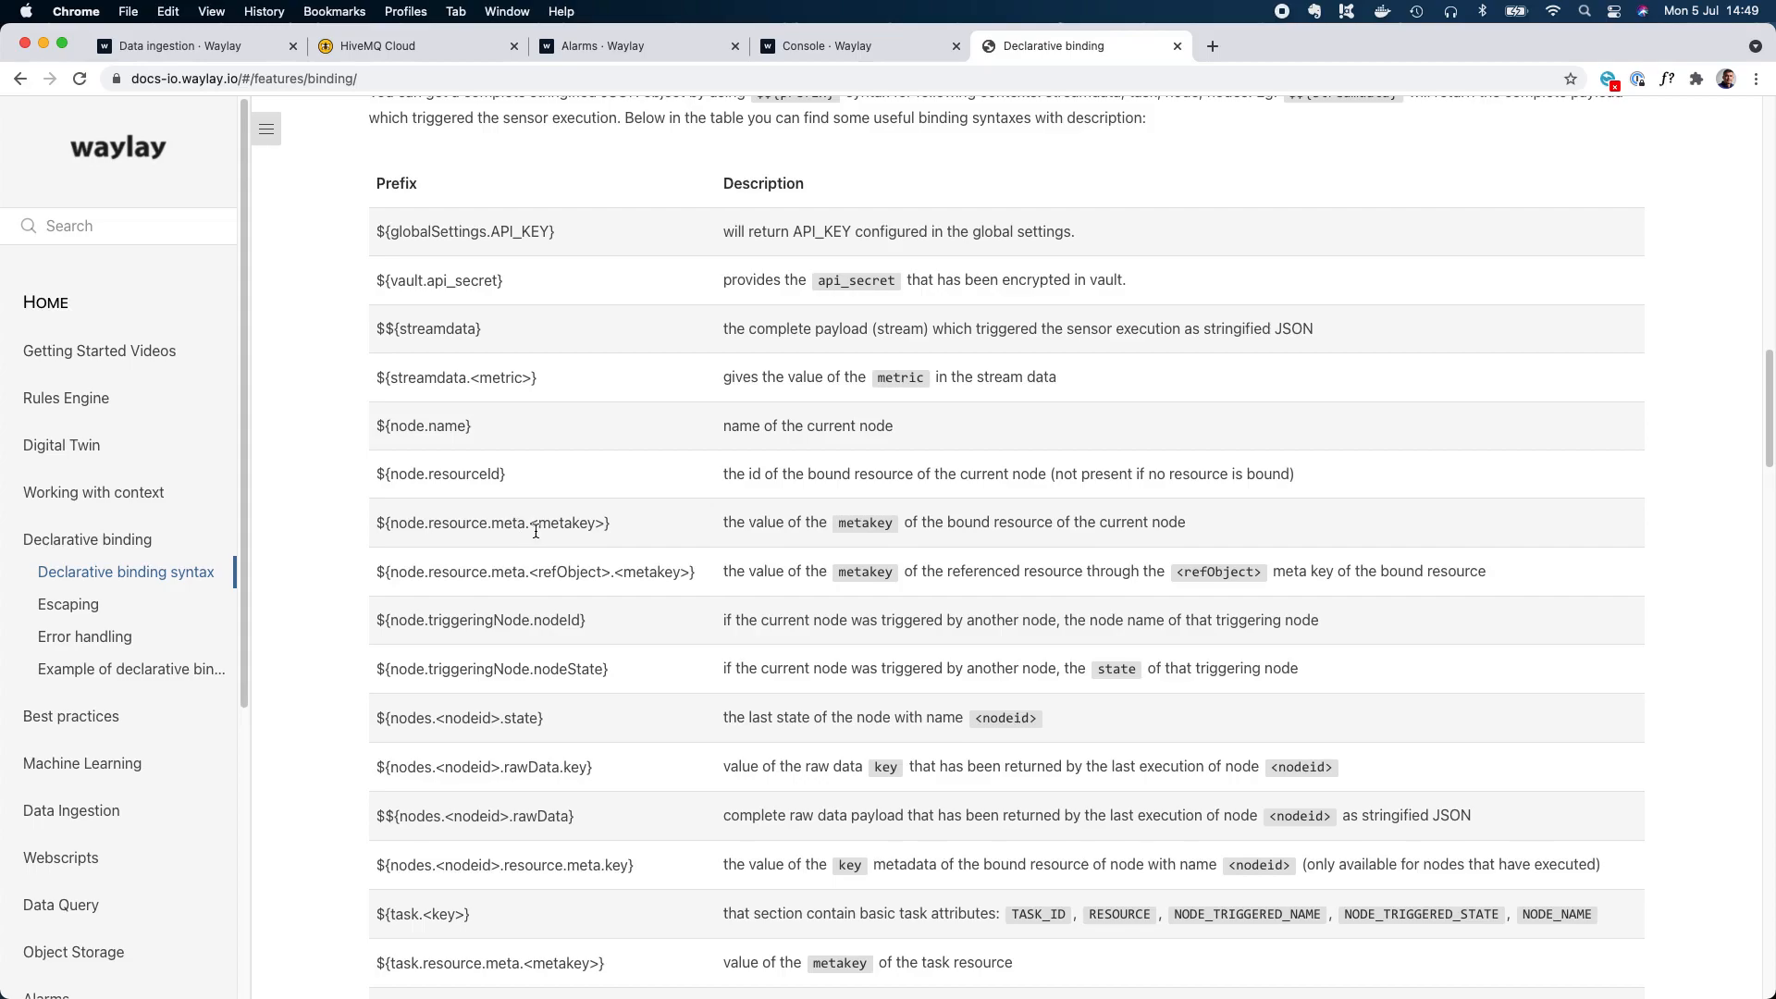
Copy the ${node.resource.meta. prefix from the documentation, set the Function block's threshold to ${node.resource.meta.THR} in the designer, and save it.
{"action": "left_click_drag", "start_coordinate": [529, 523], "coordinate": [375, 524]}
{"action": "key", "text": "super+c"}
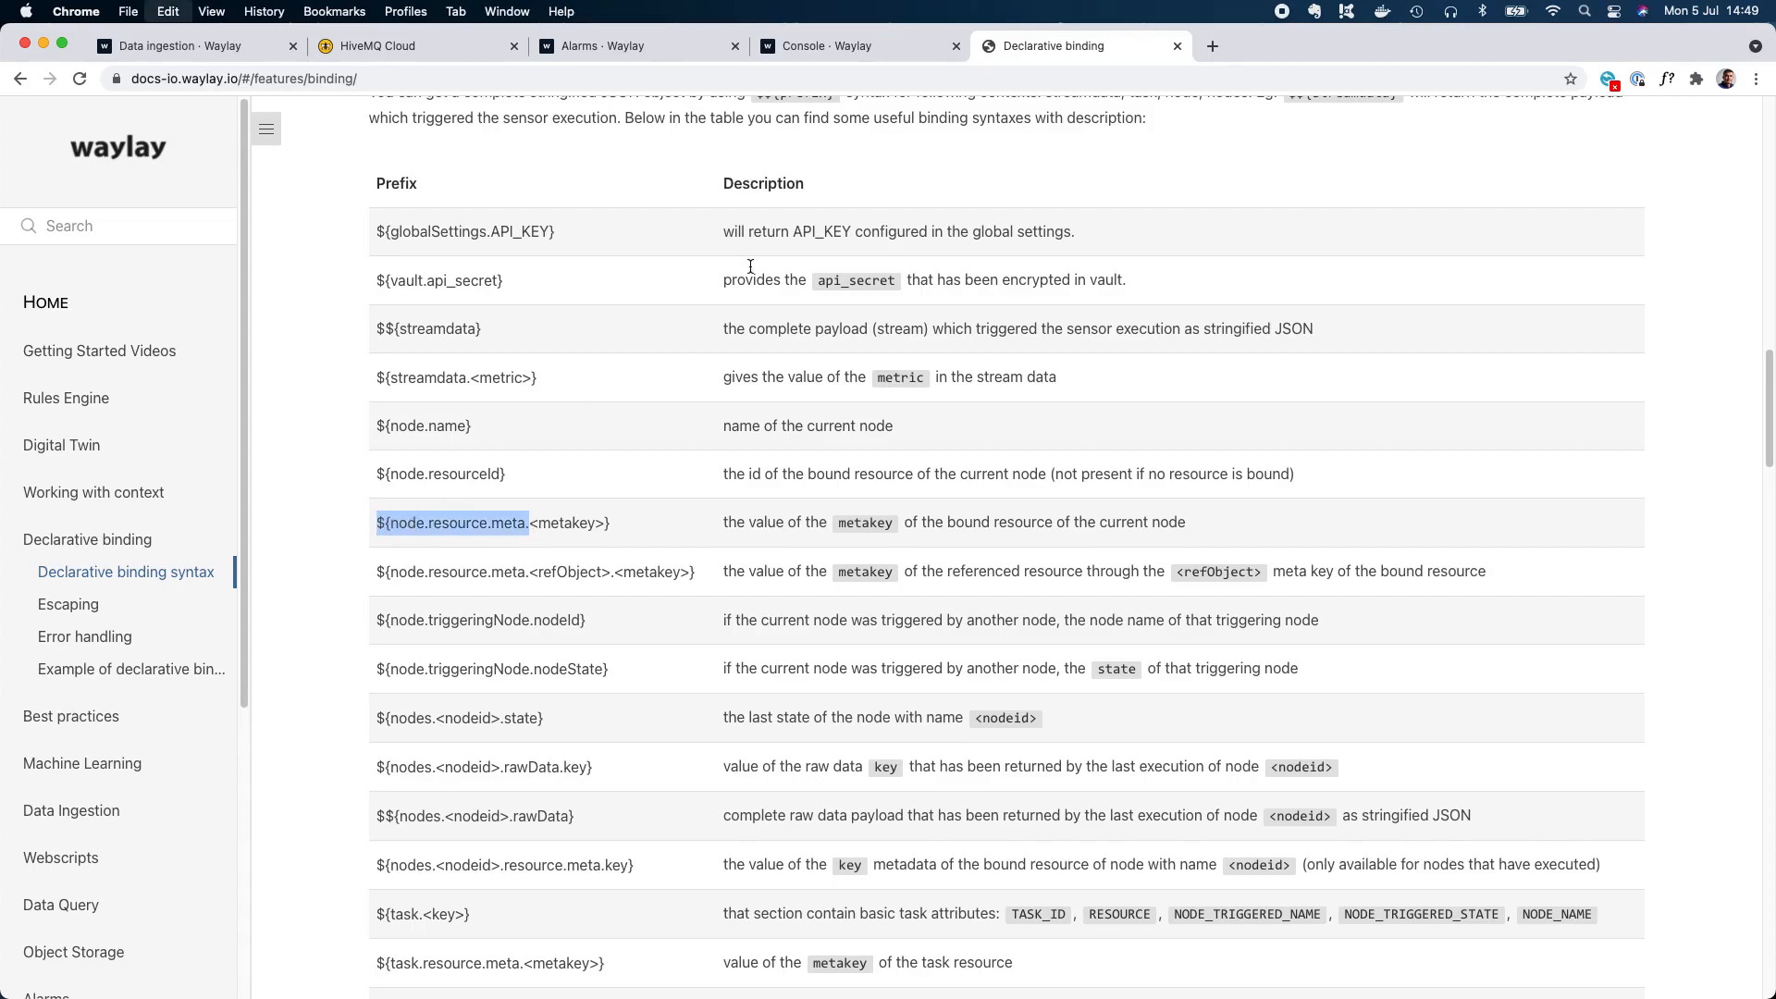
{"action": "left_click", "coordinate": [873, 43]}
{"action": "key", "text": "super+v"}
{"action": "type", "text": "THR}"}
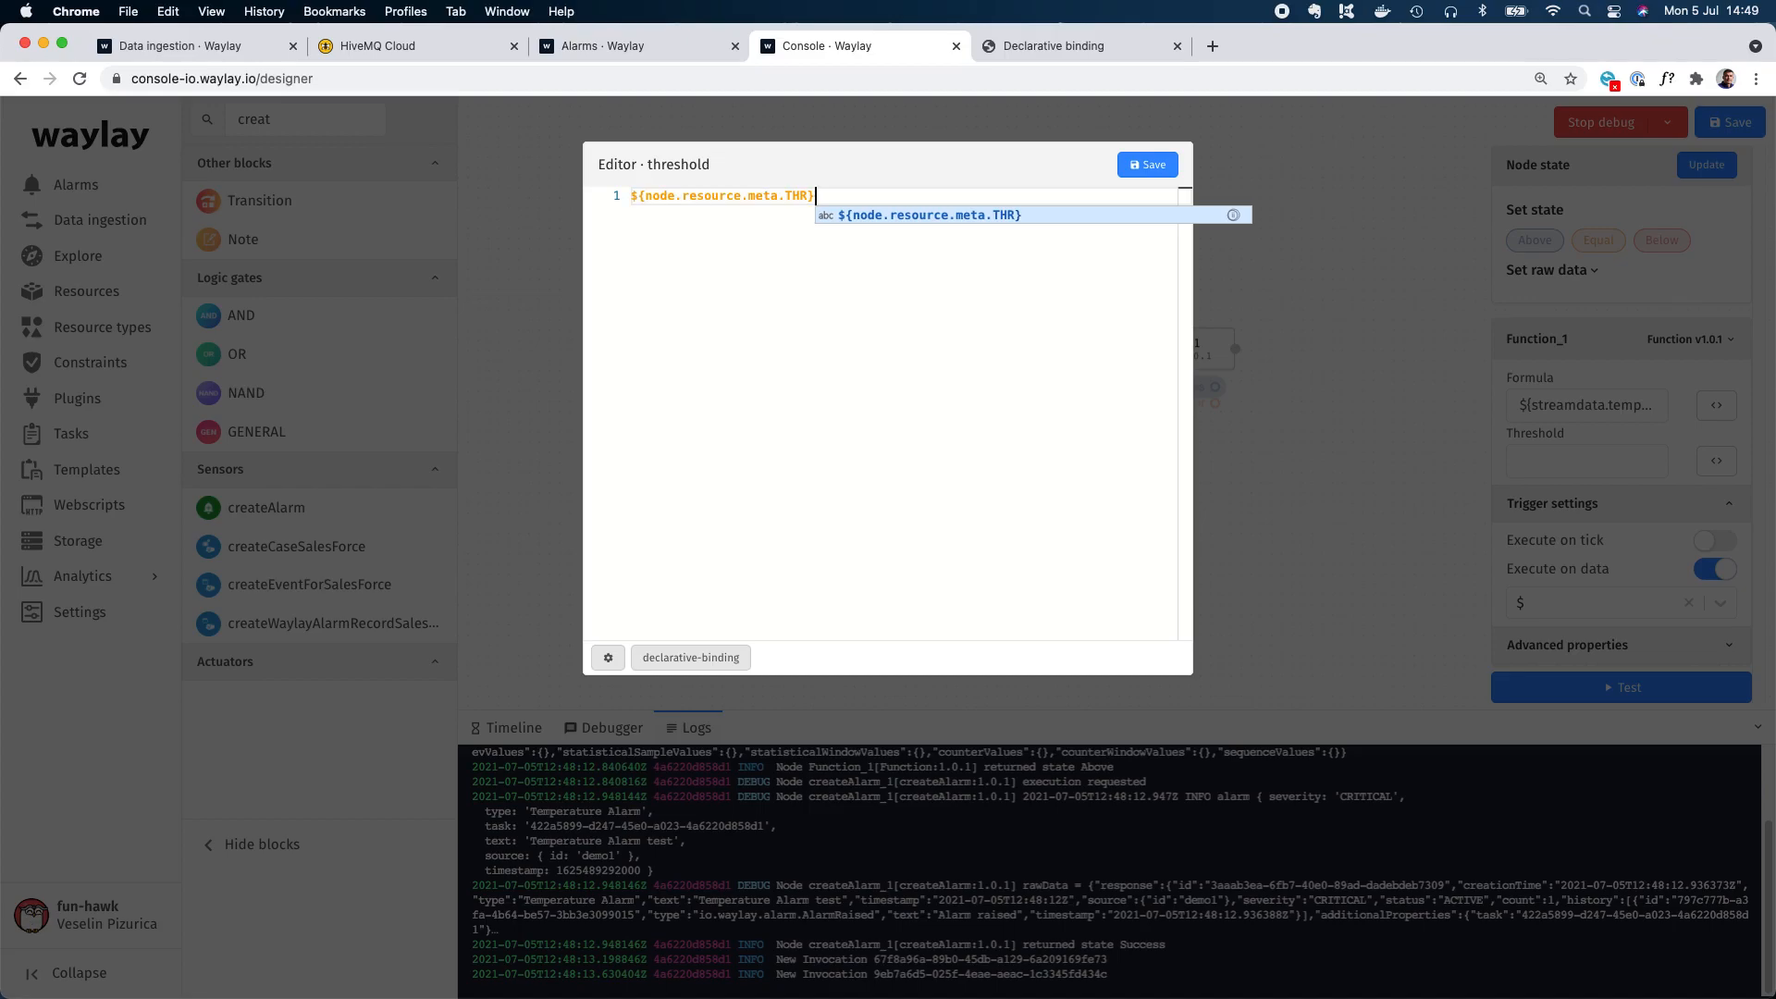
{"action": "double_click", "coordinate": [795, 195]}
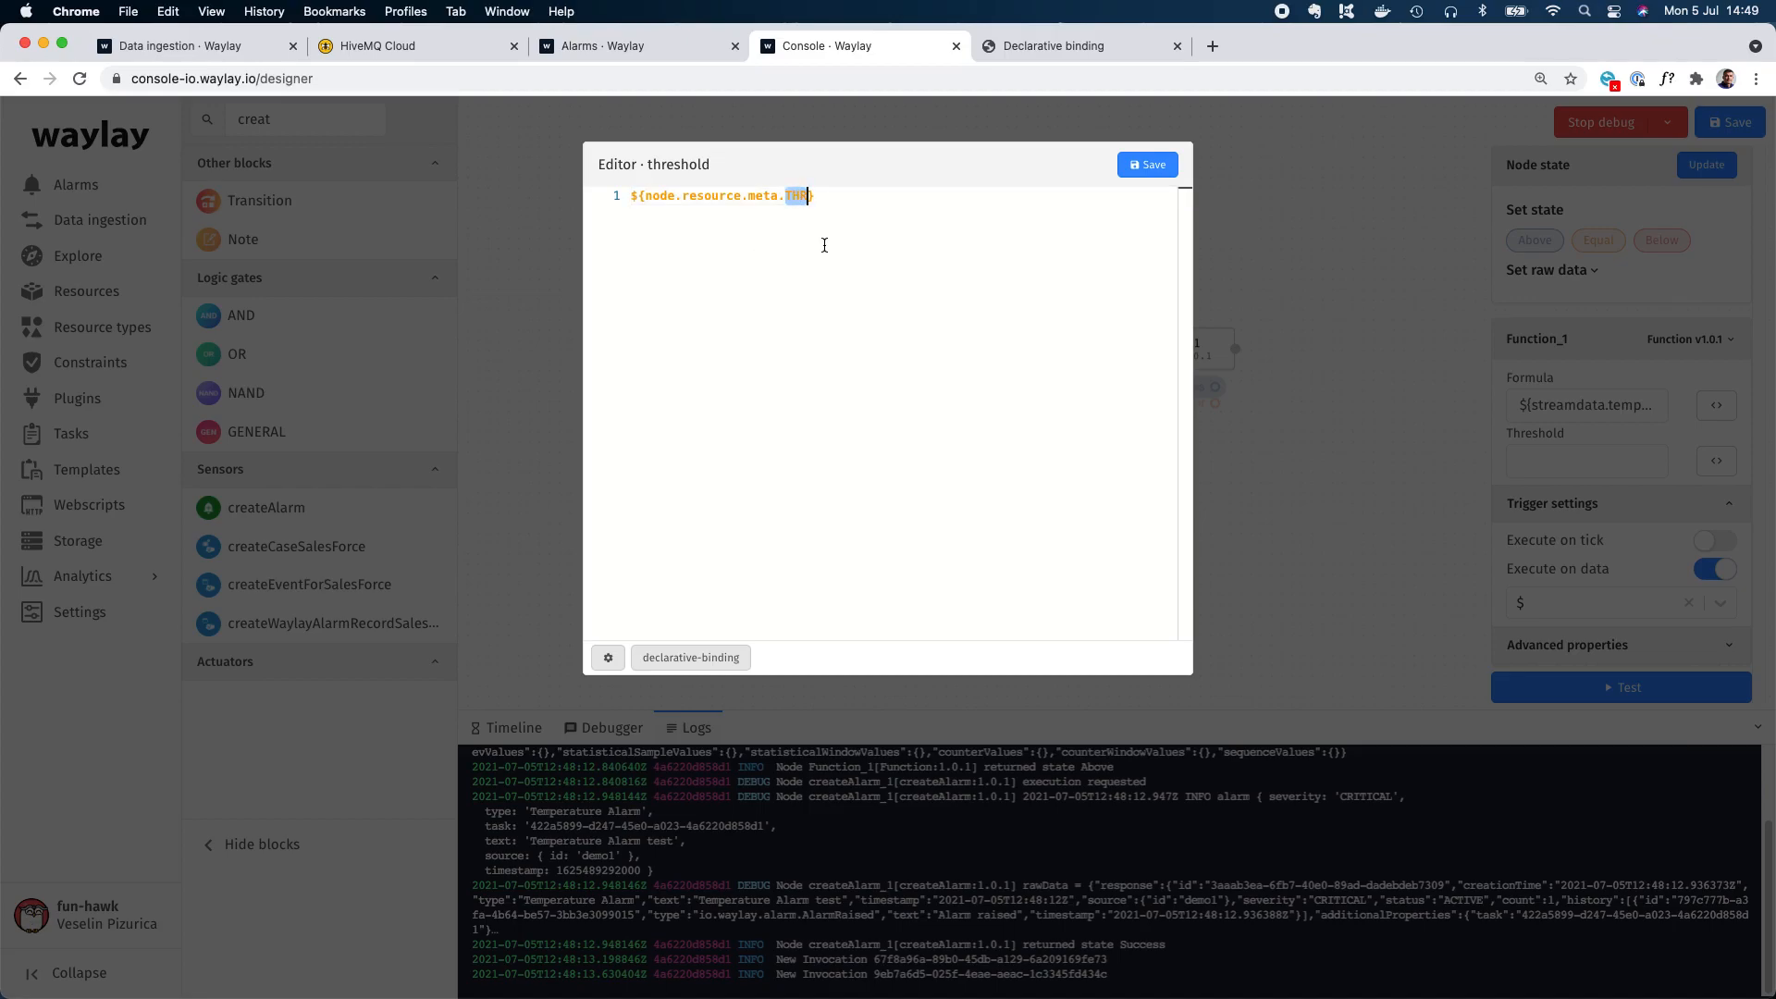
{"action": "left_click", "coordinate": [1151, 174]}
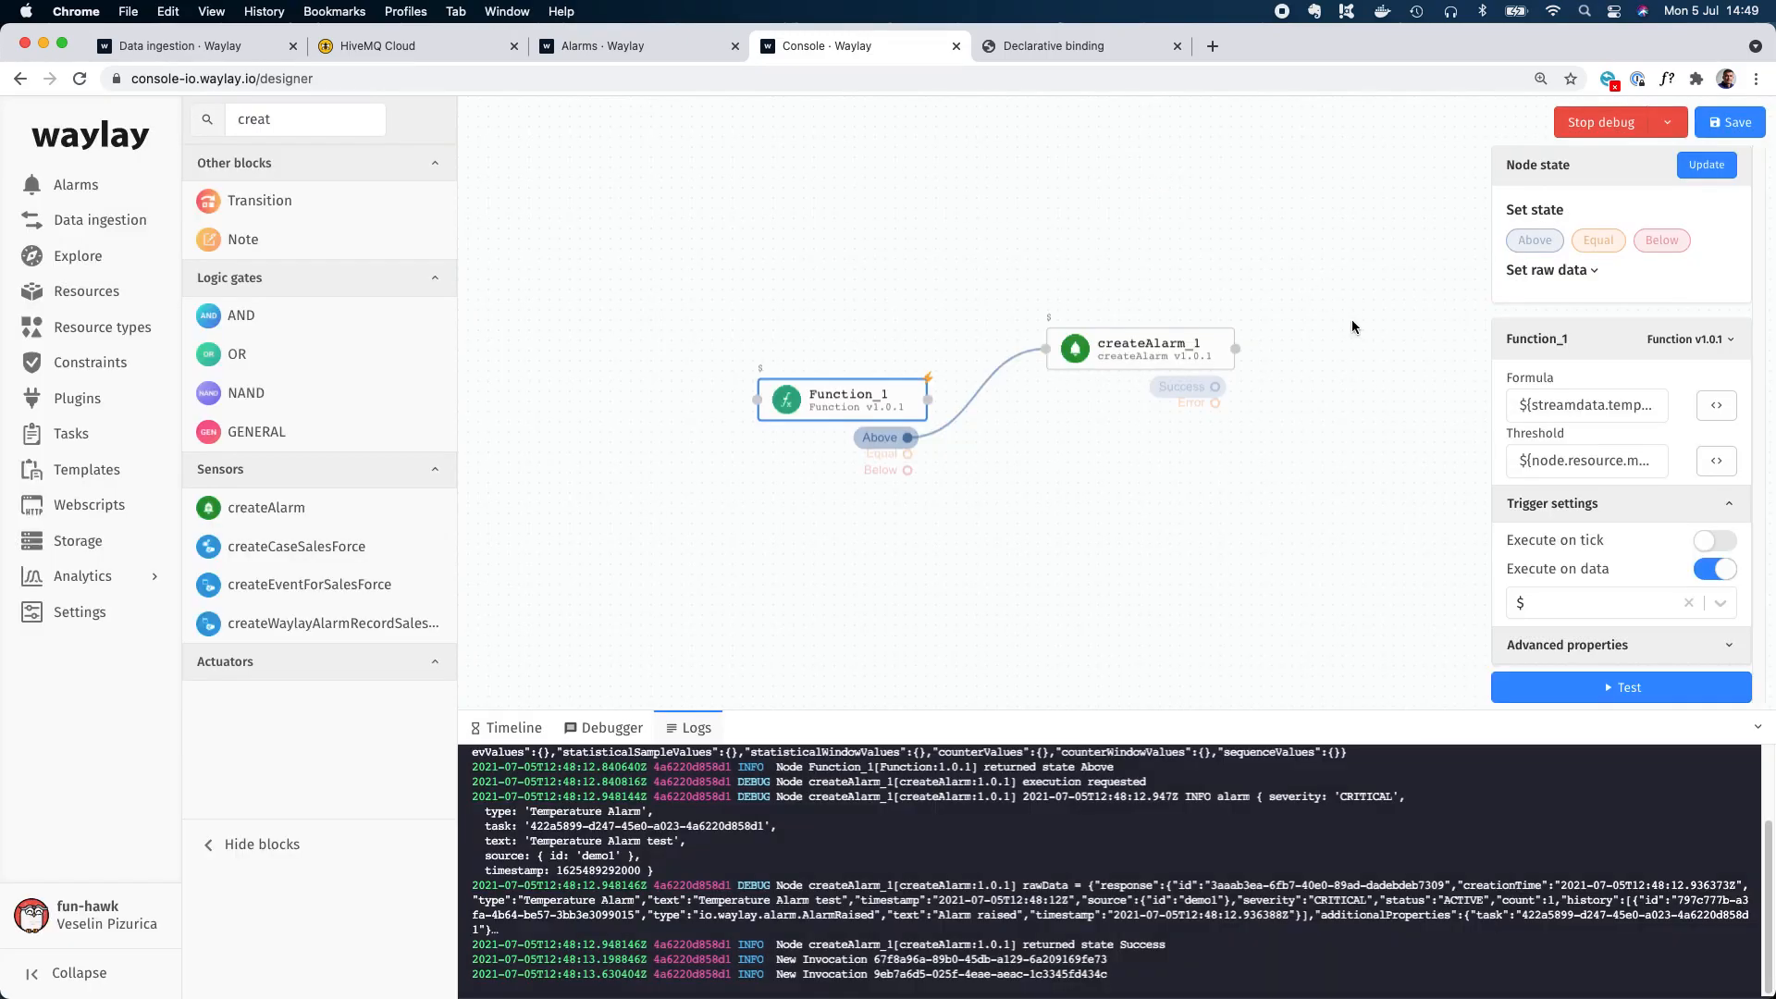
Restart the template's debug session, then switch to MQTT Explorer and publish the demo1 message with temperature 22 to the trigger topic.
{"action": "left_click", "coordinate": [1586, 139]}
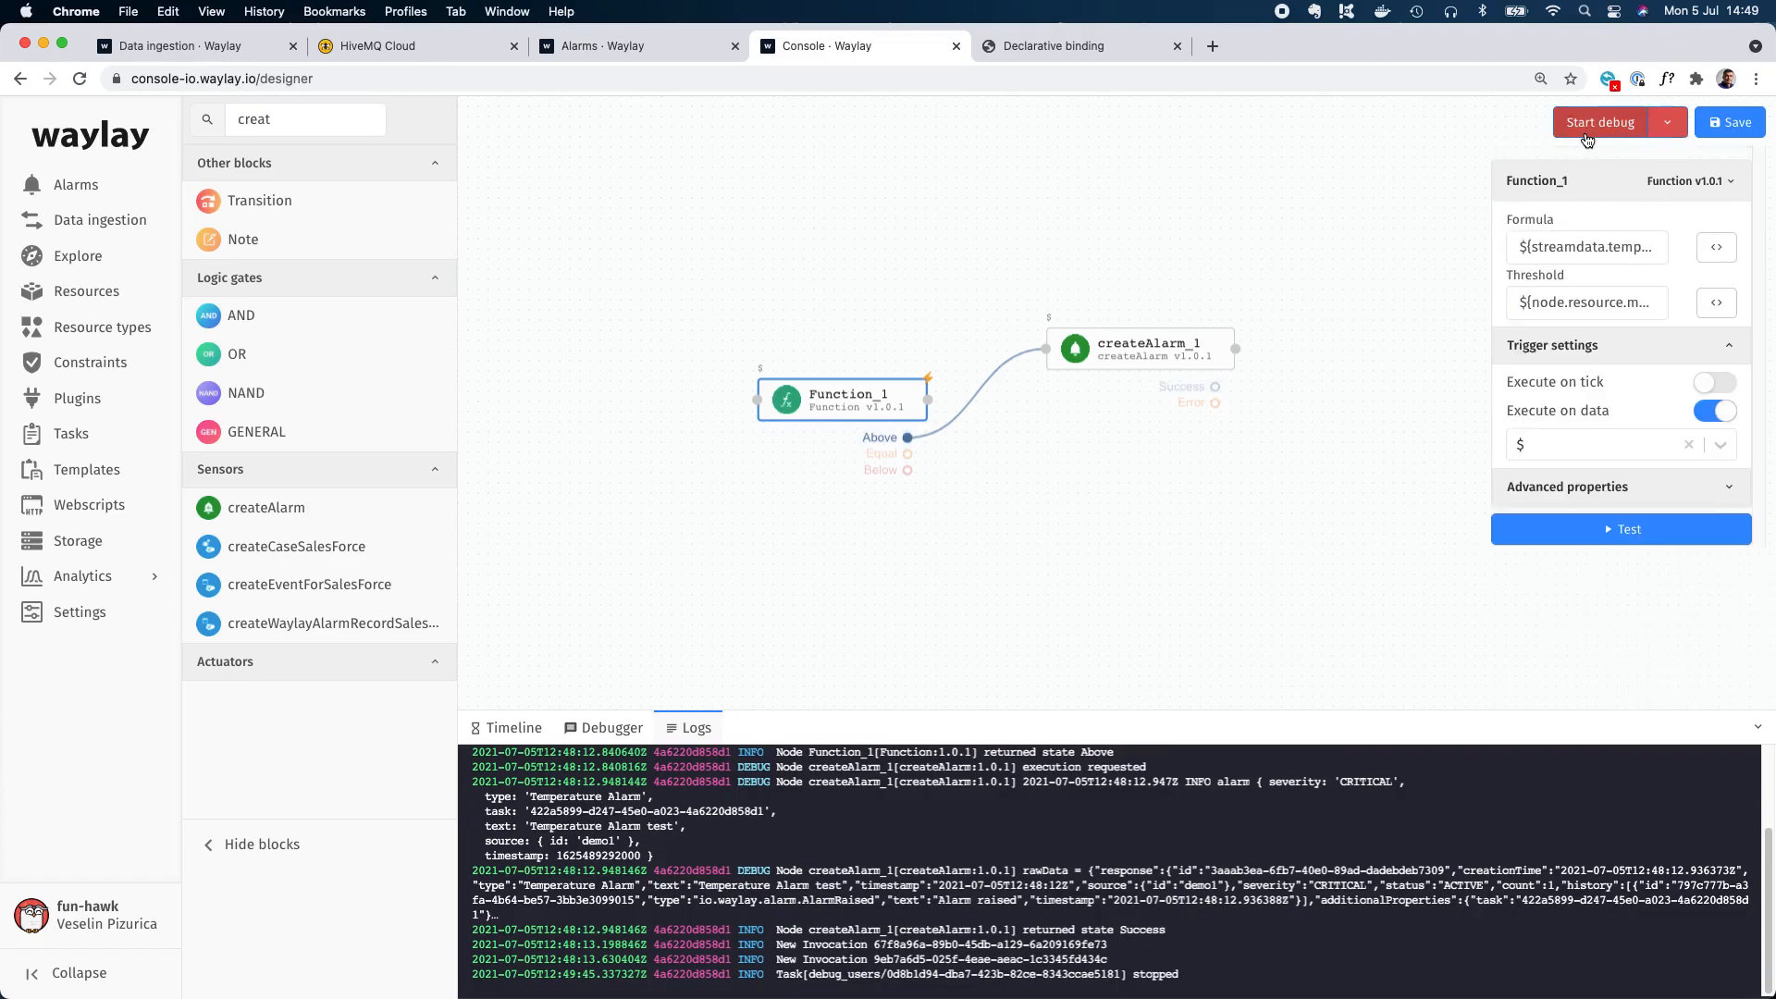
{"action": "left_click", "coordinate": [1587, 139]}
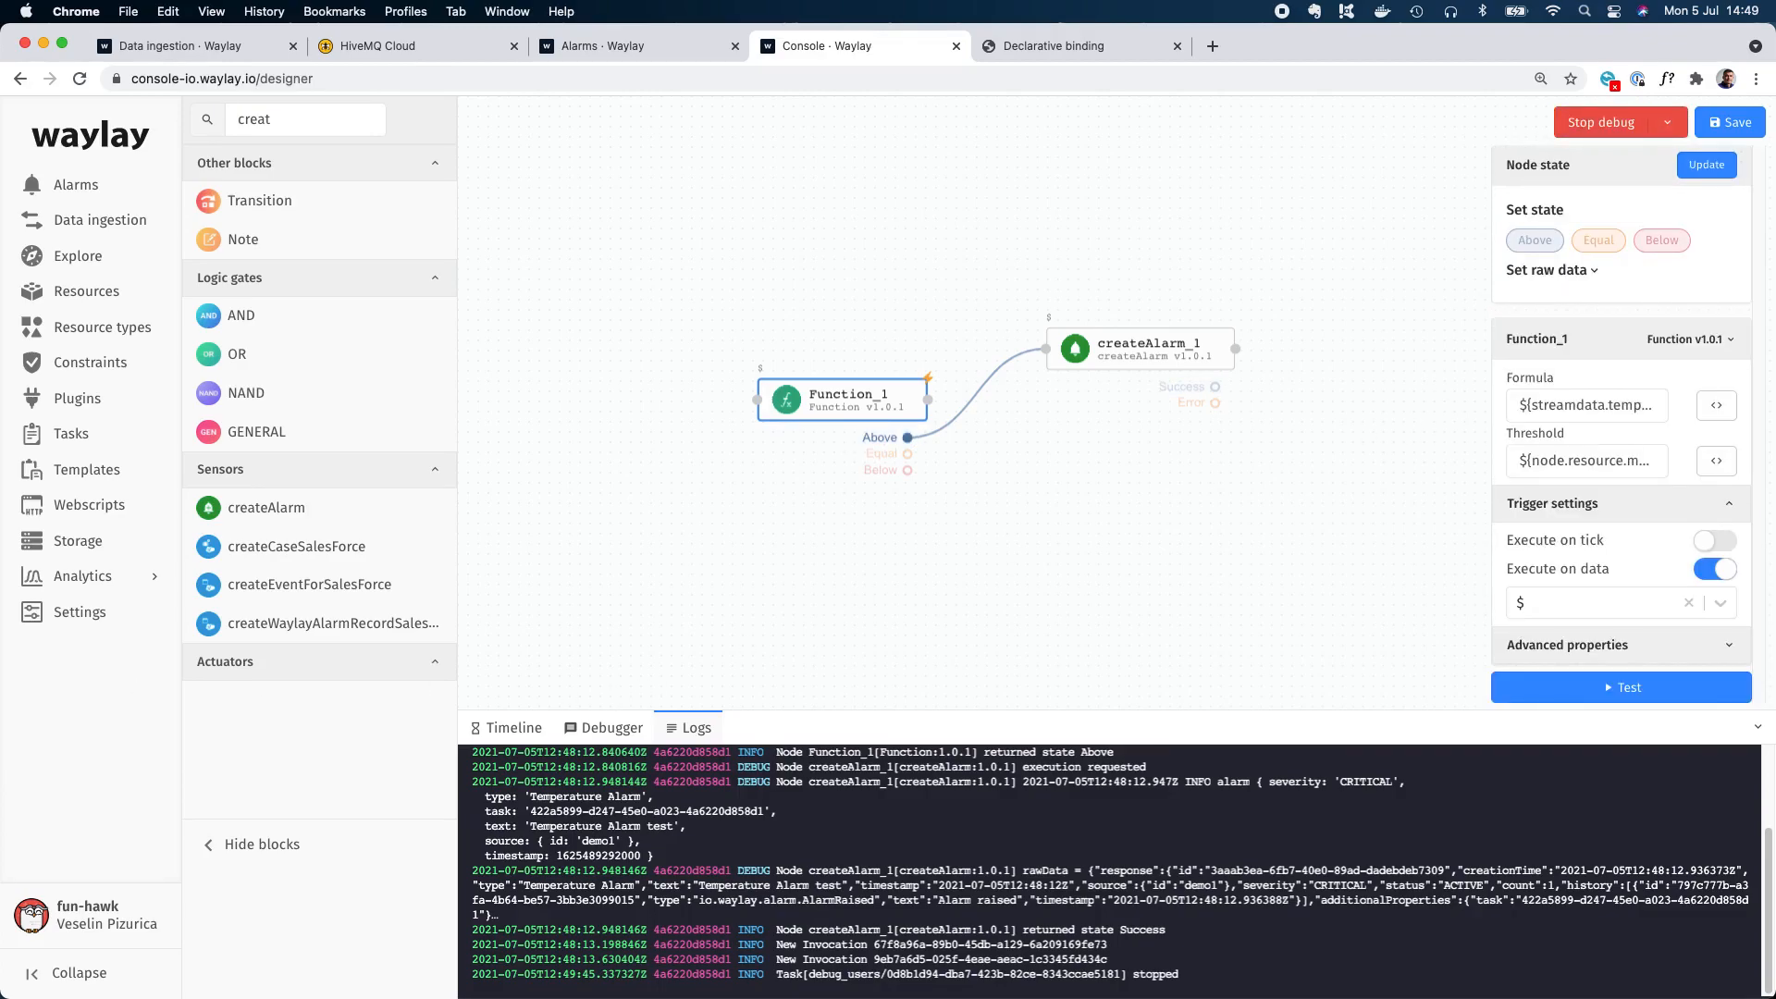
{"action": "key", "text": "super+Tab"}
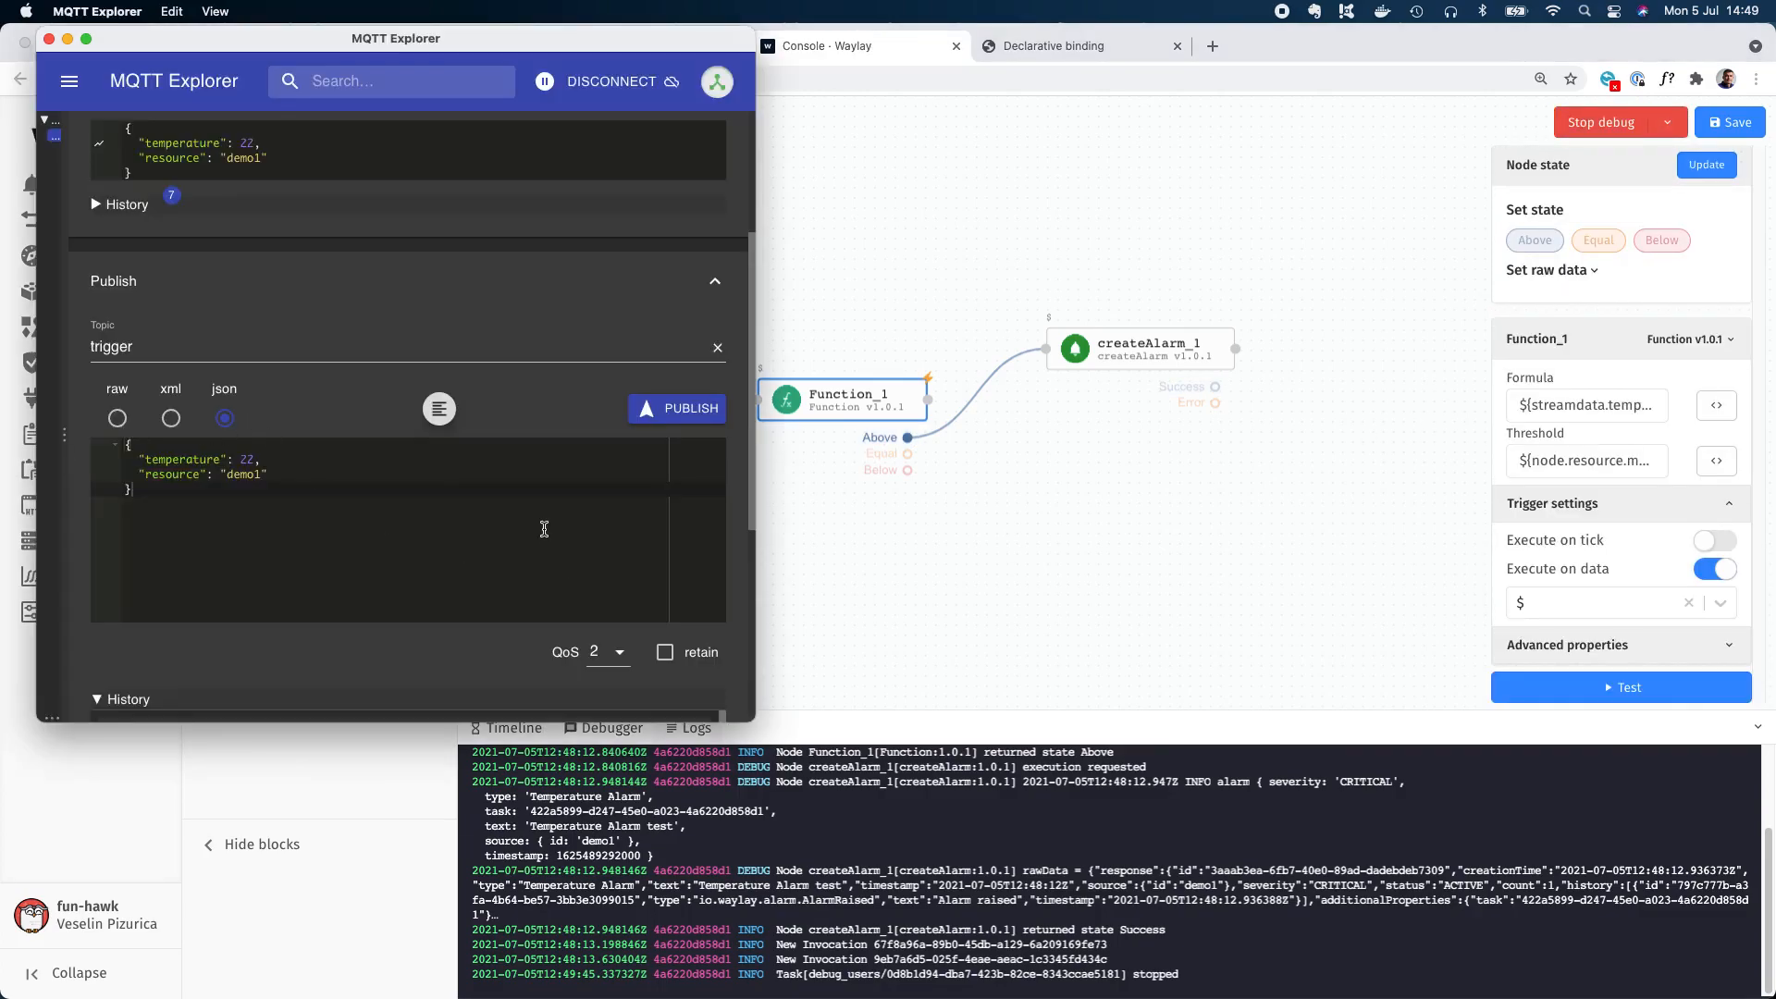
{"action": "left_click", "coordinate": [680, 409]}
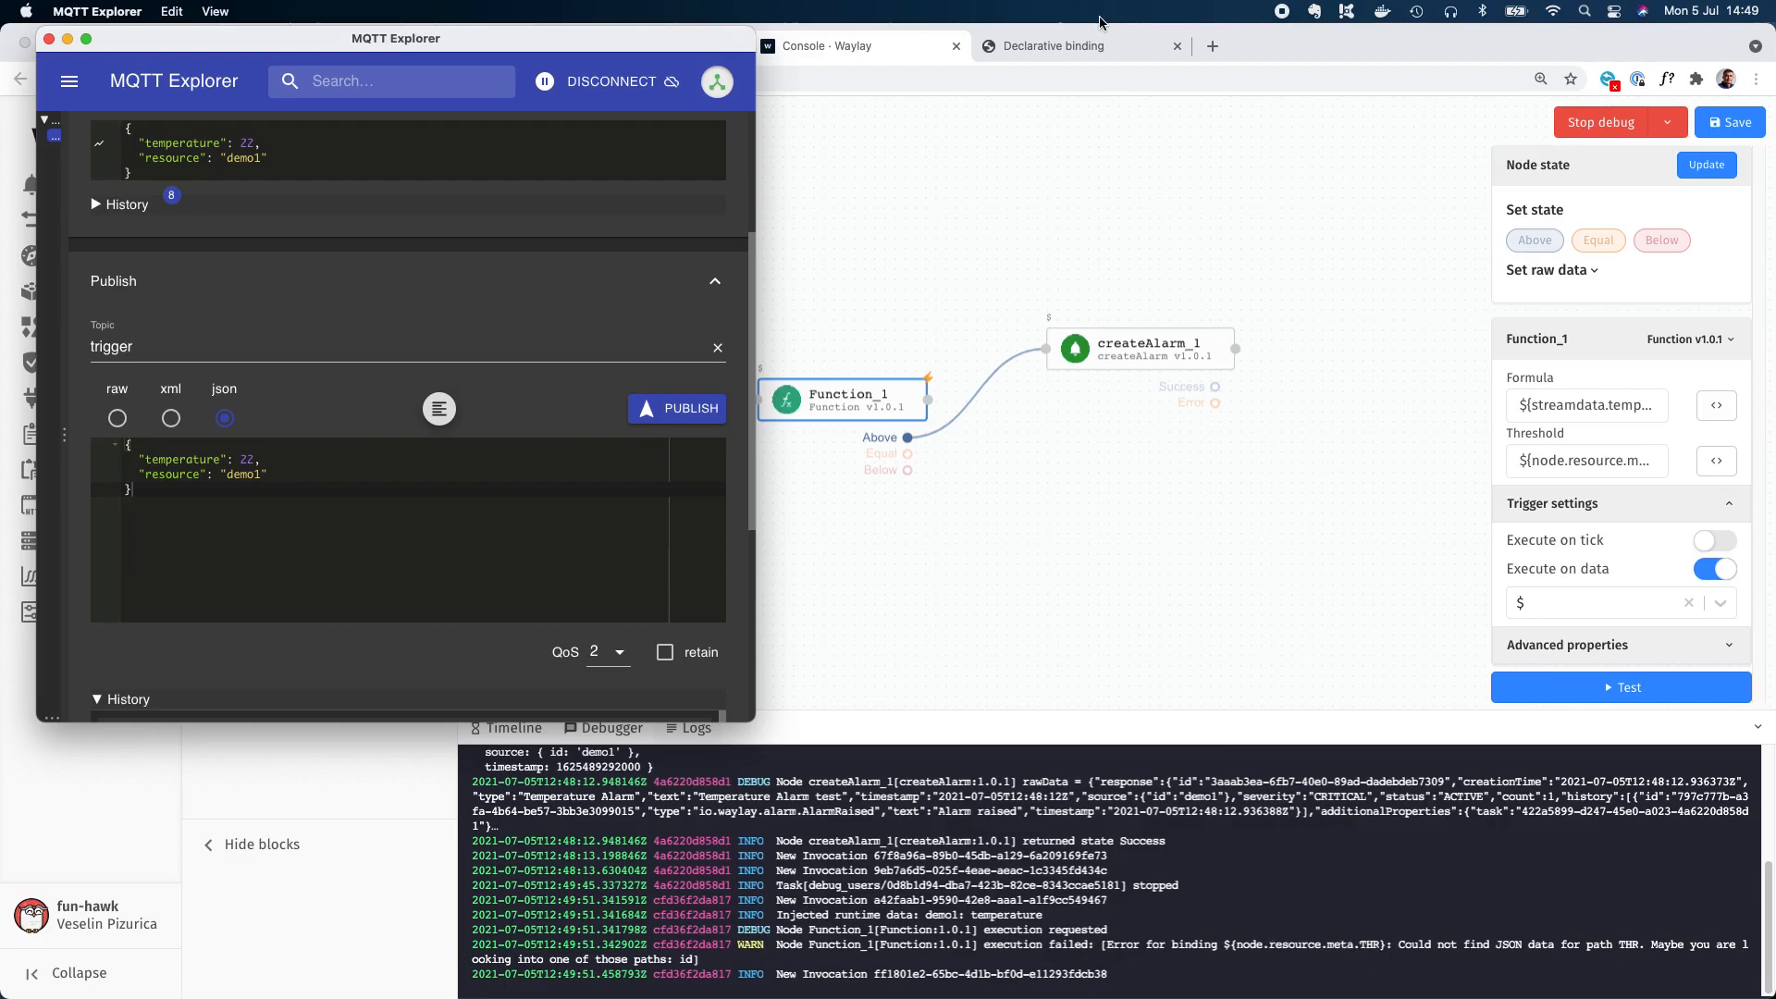
In the browser, search the Waylay resources for demo and open the details of the demo1 resource.
{"action": "left_click", "coordinate": [1210, 46]}
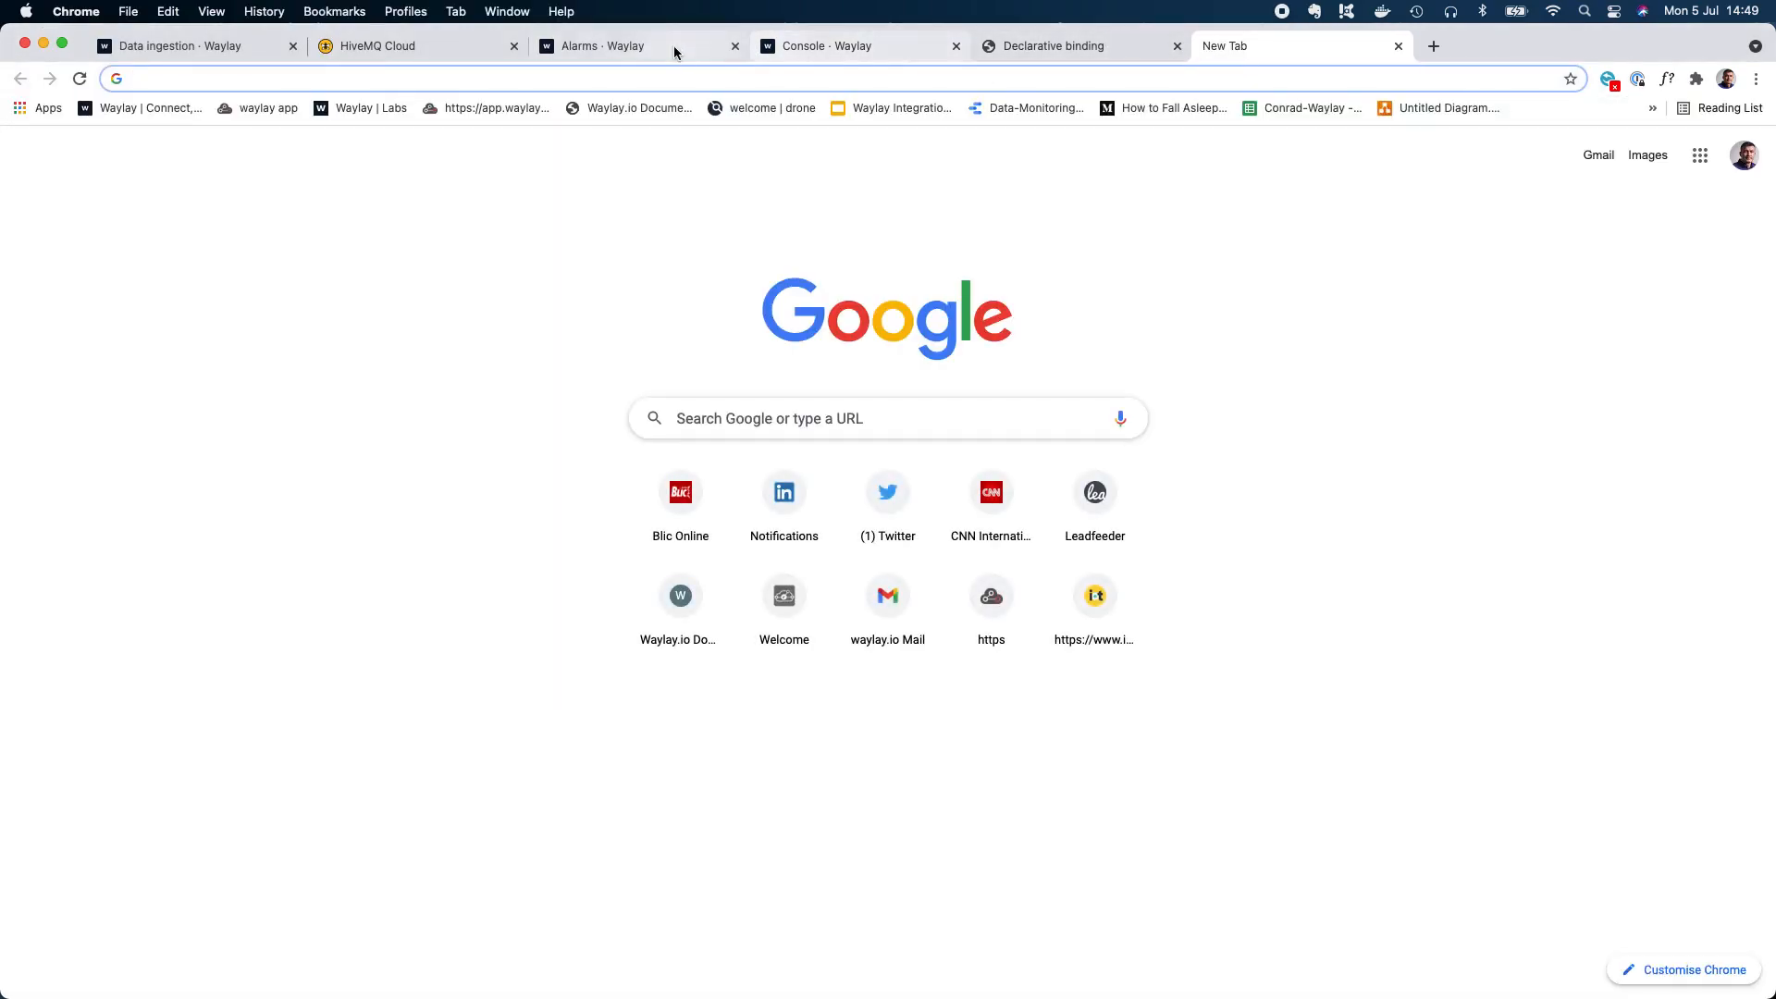
{"action": "left_click", "coordinate": [678, 46]}
{"action": "left_click", "coordinate": [94, 293]}
{"action": "left_click", "coordinate": [318, 209]}
{"action": "type", "text": "demo"}
{"action": "key", "text": "Return"}
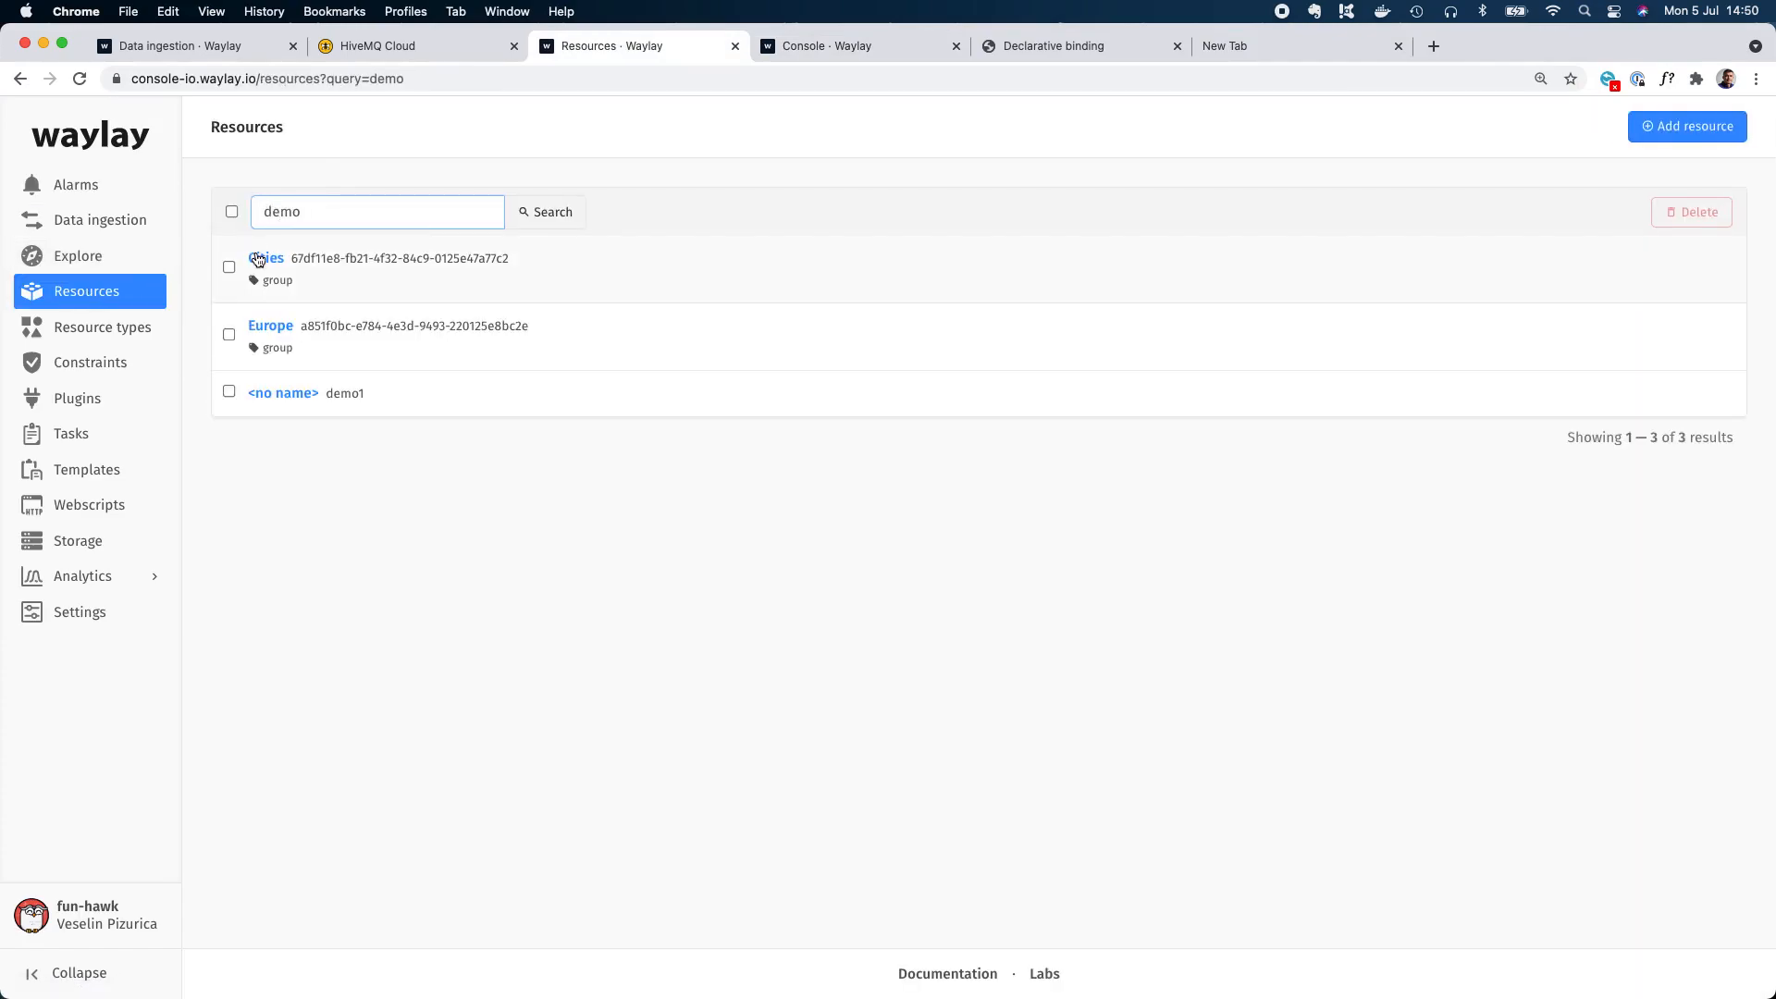
{"action": "left_click", "coordinate": [280, 393]}
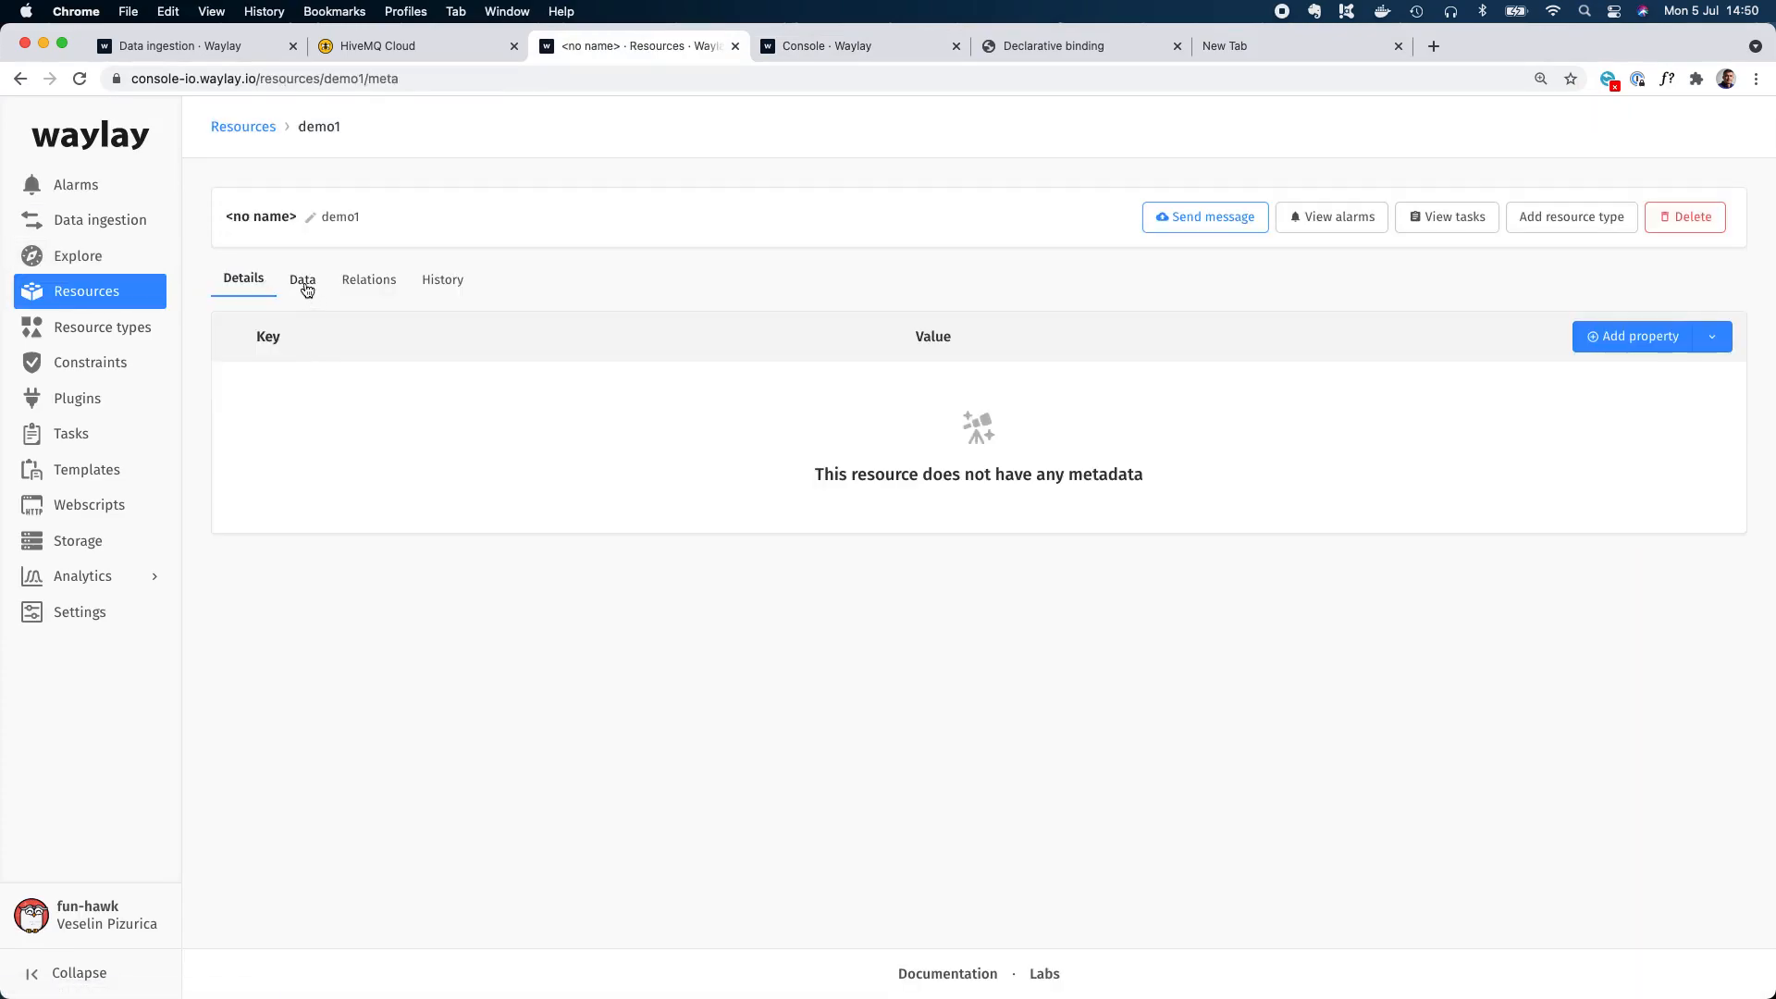
Add a metadata property to the demo1 resource with key THR and value 21.
{"action": "mouse_move", "coordinate": [1653, 338]}
{"action": "left_click", "coordinate": [1660, 378]}
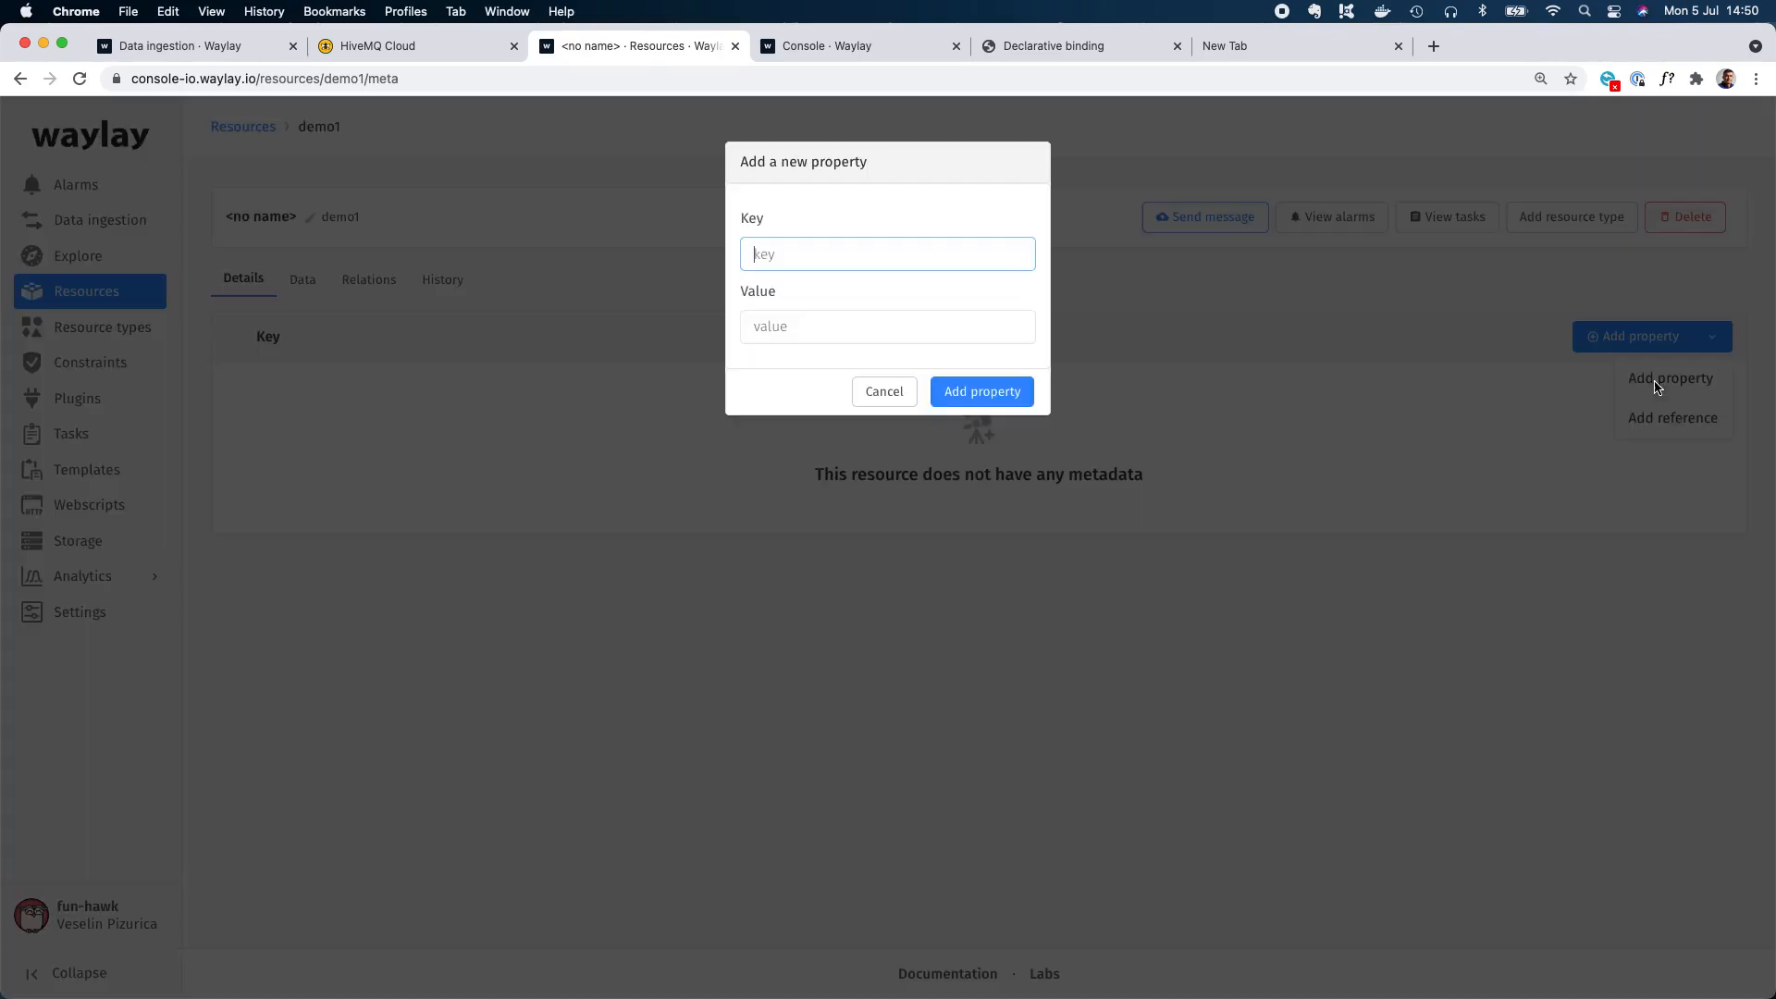
{"action": "left_click", "coordinate": [869, 249]}
{"action": "type", "text": "THR"}
{"action": "left_click", "coordinate": [865, 329]}
{"action": "type", "text": "21"}
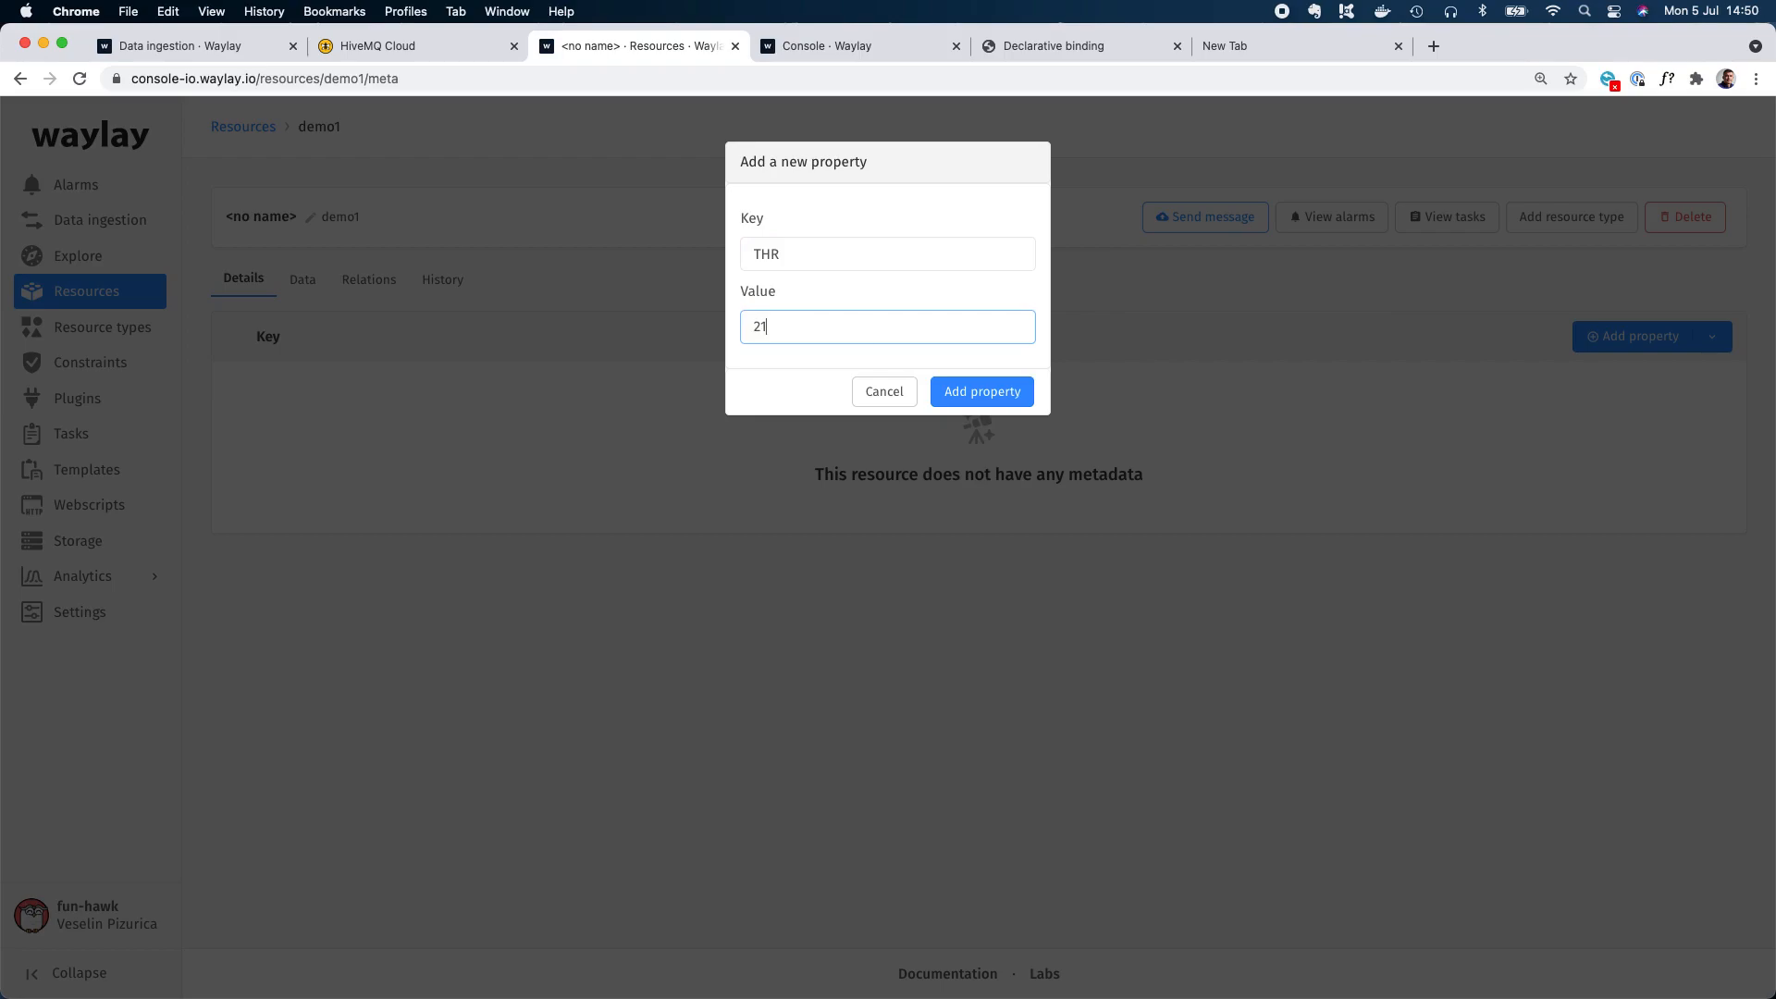
{"action": "left_click", "coordinate": [983, 398]}
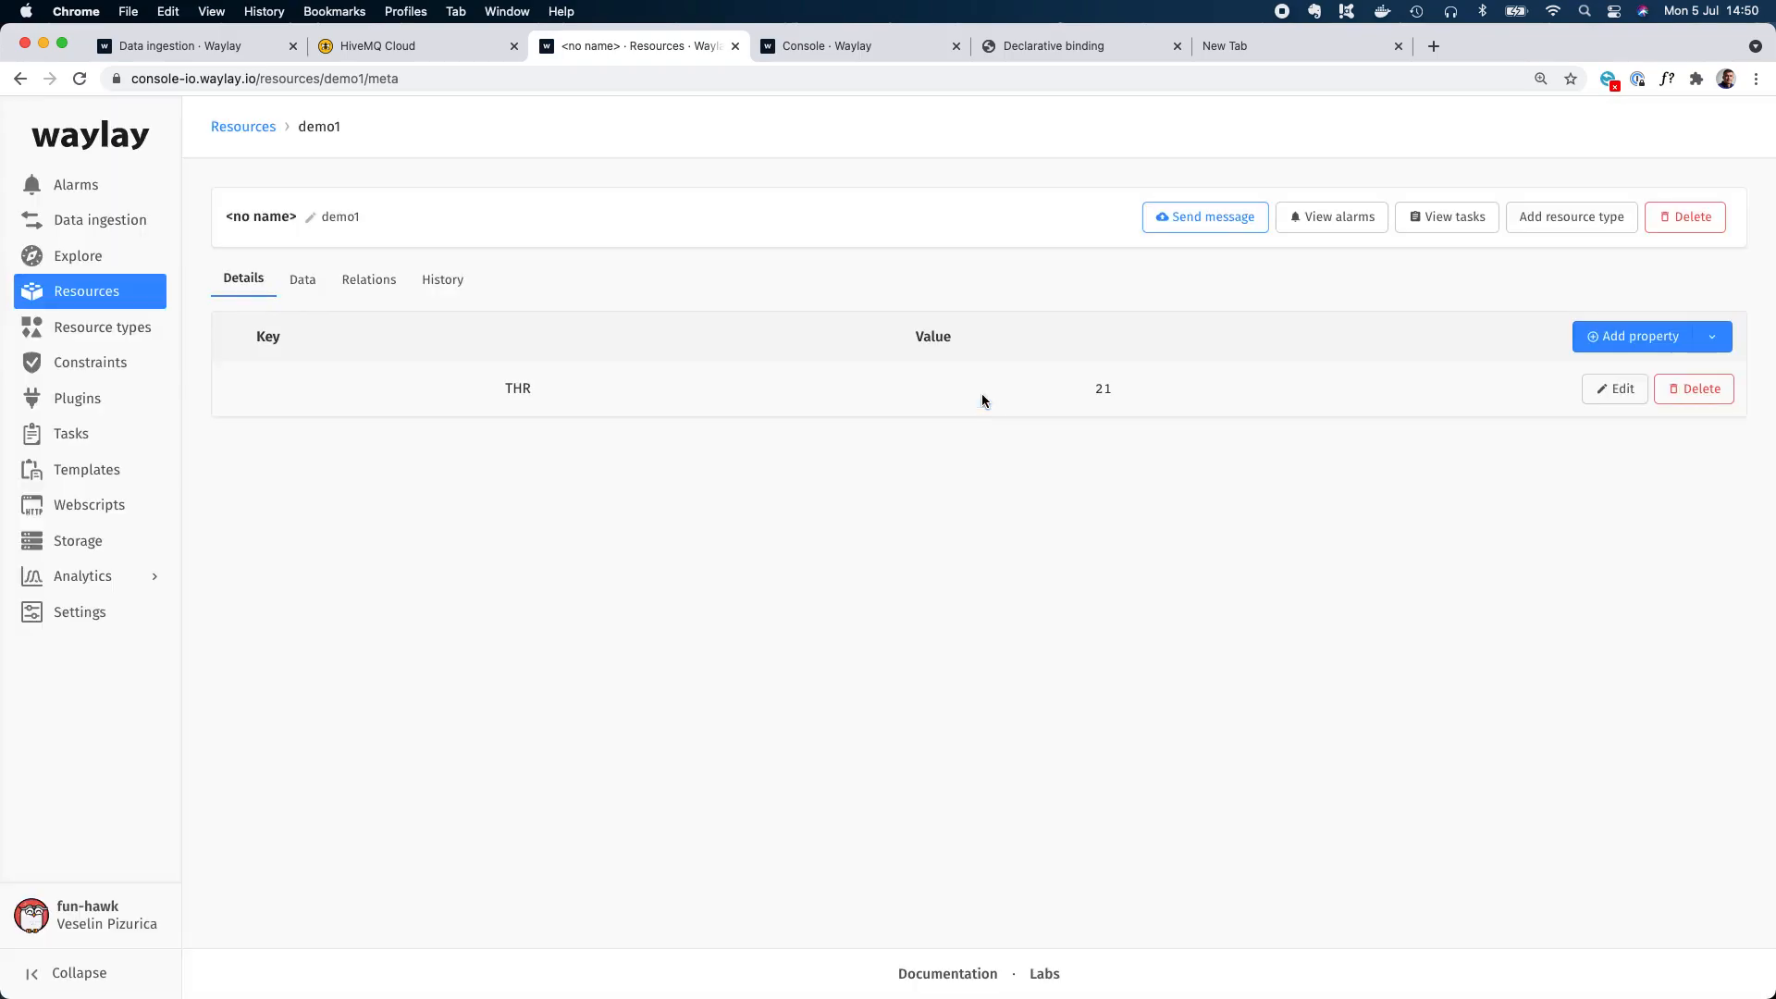
Return to the designer, switch to MQTT Explorer, and republish the temperature 22 message to test demo1 against its threshold of 21.
{"action": "left_click", "coordinate": [888, 48]}
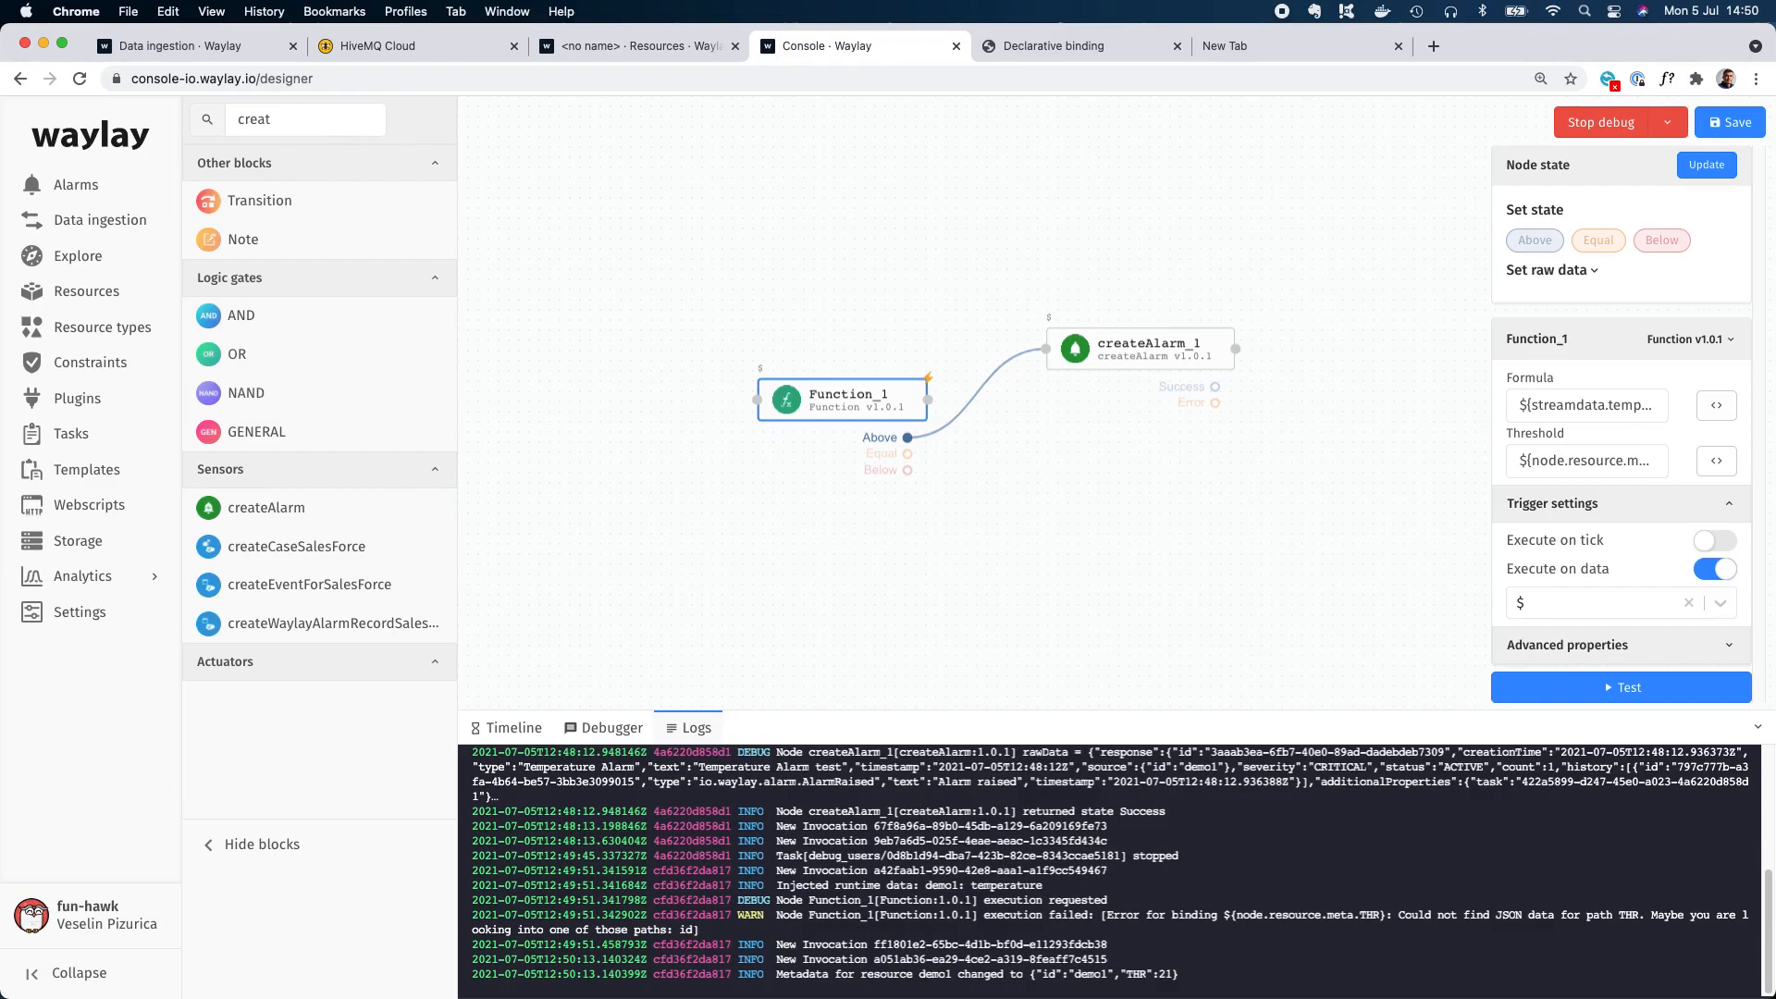
{"action": "key", "text": "super+Tab"}
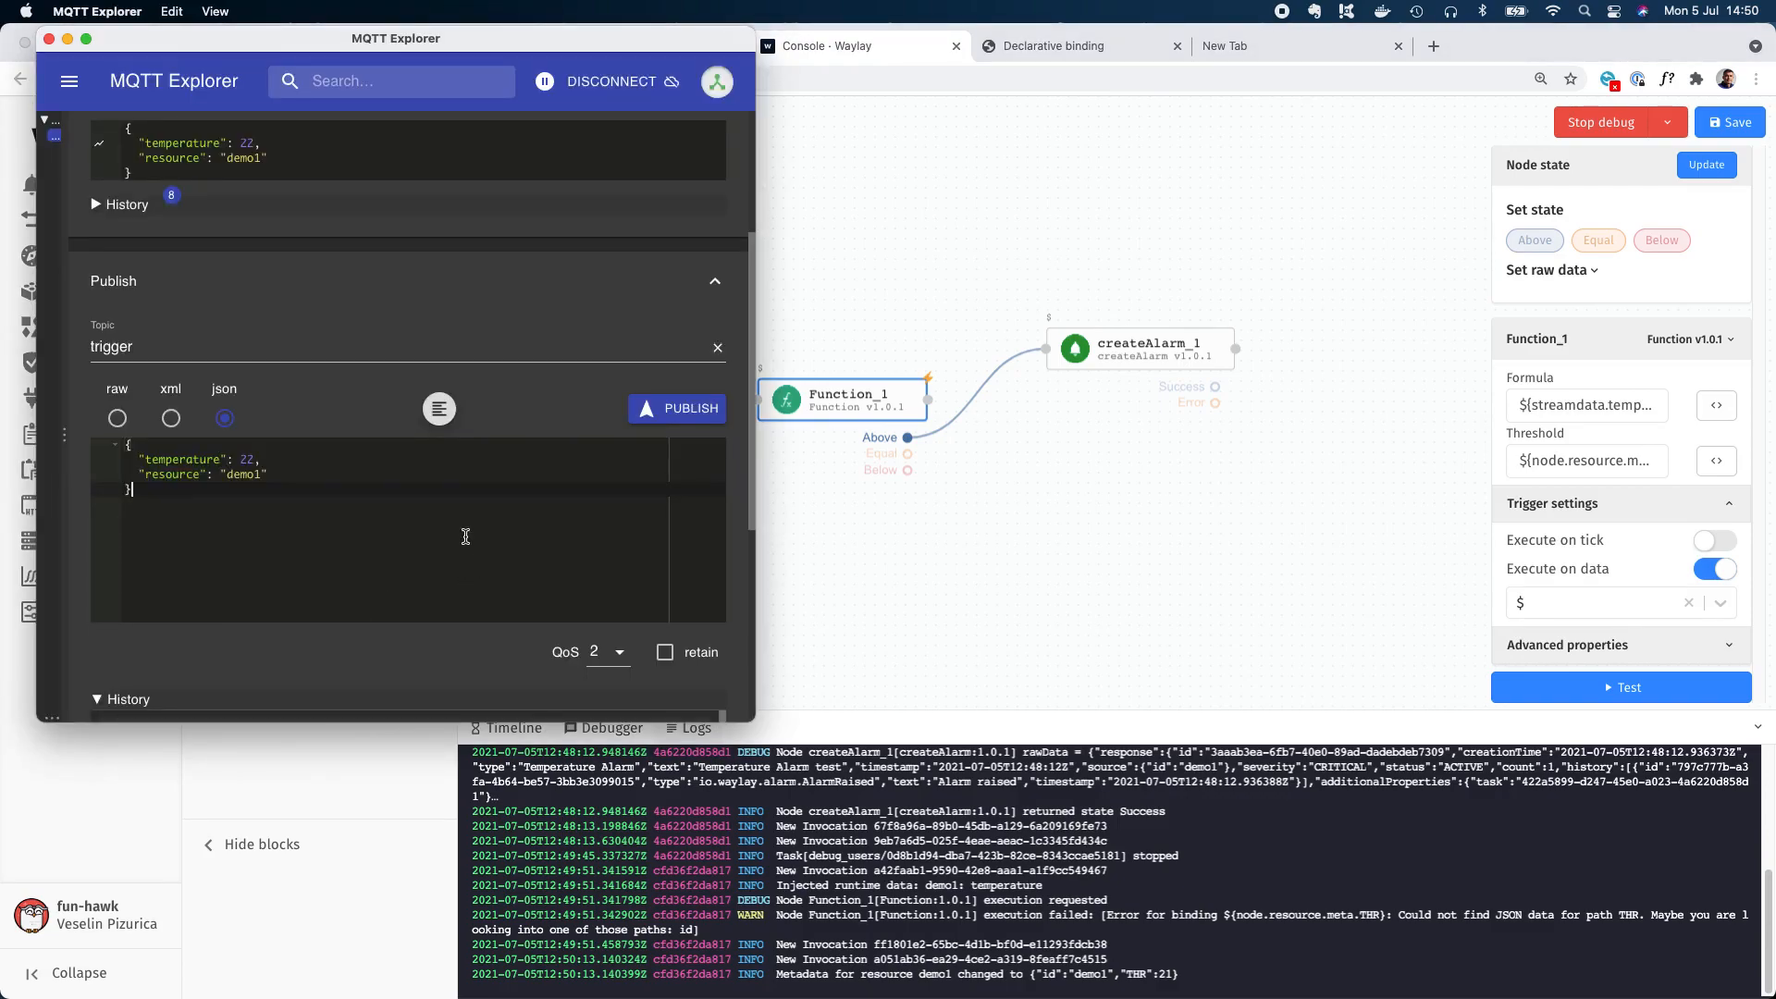
{"action": "left_click", "coordinate": [675, 419]}
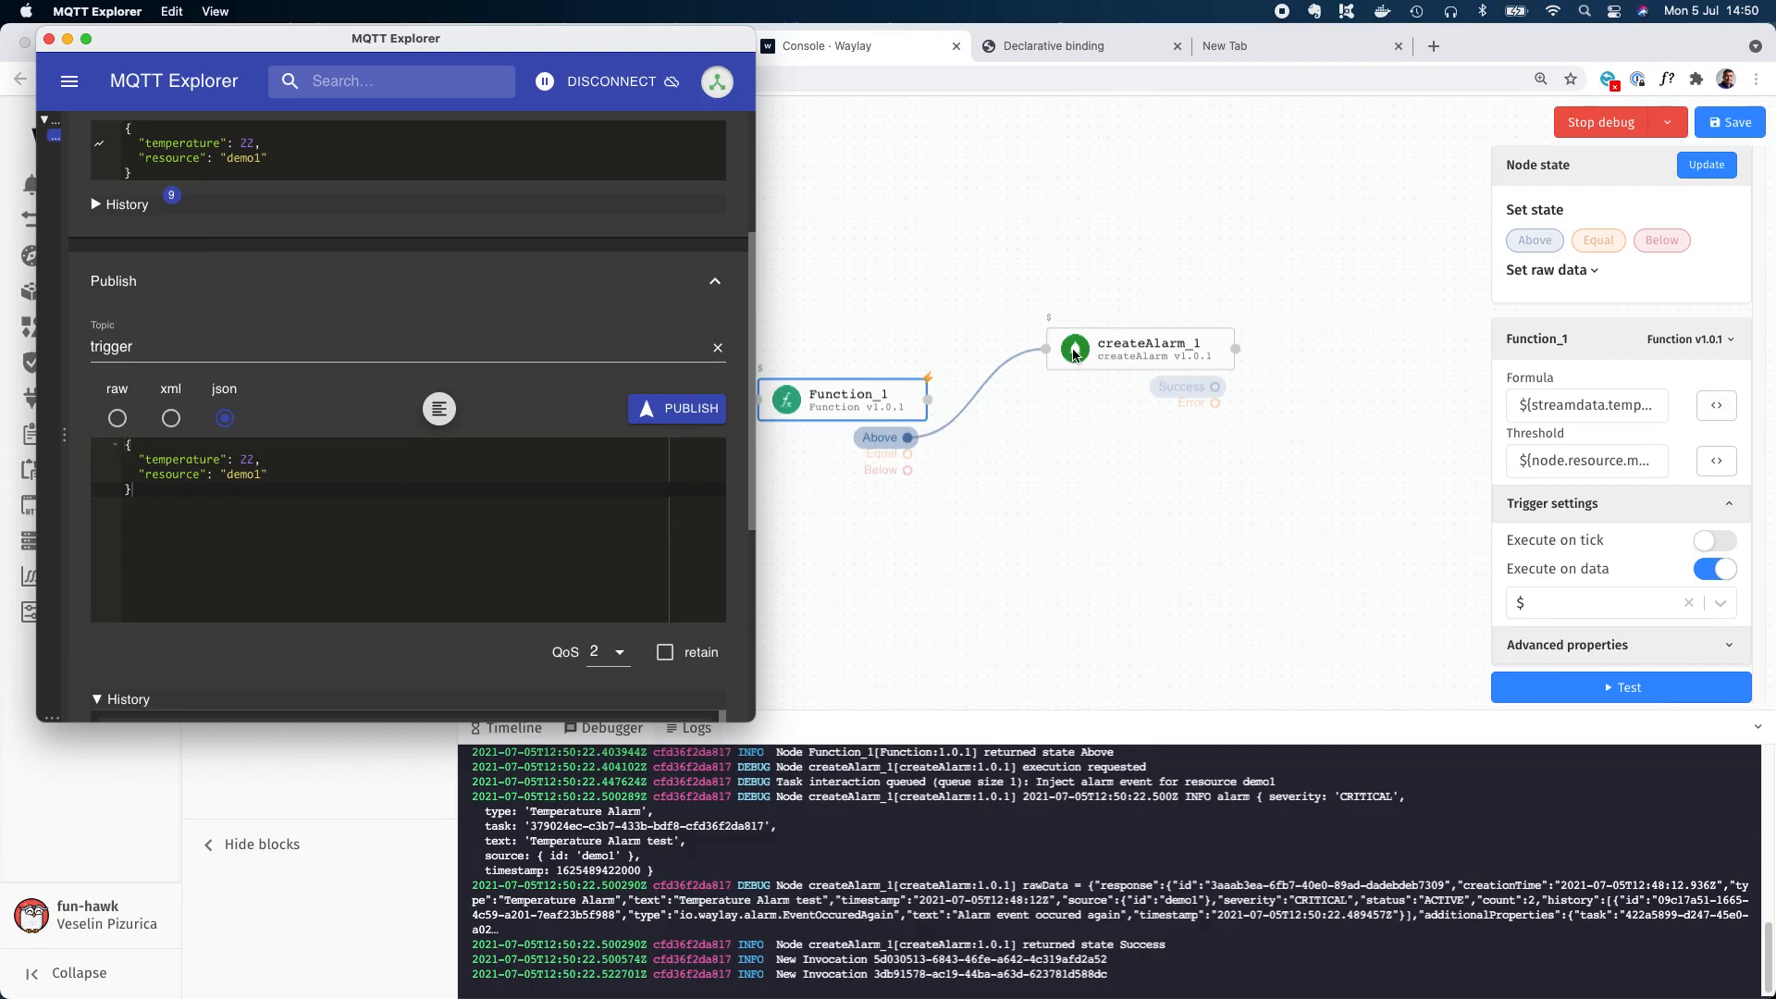
Move the MQTT Explorer window off the browser tabs and set the demo1 resource's THR property to 23.
{"action": "left_click_drag", "start_coordinate": [603, 42], "coordinate": [562, 209]}
{"action": "left_click", "coordinate": [662, 48]}
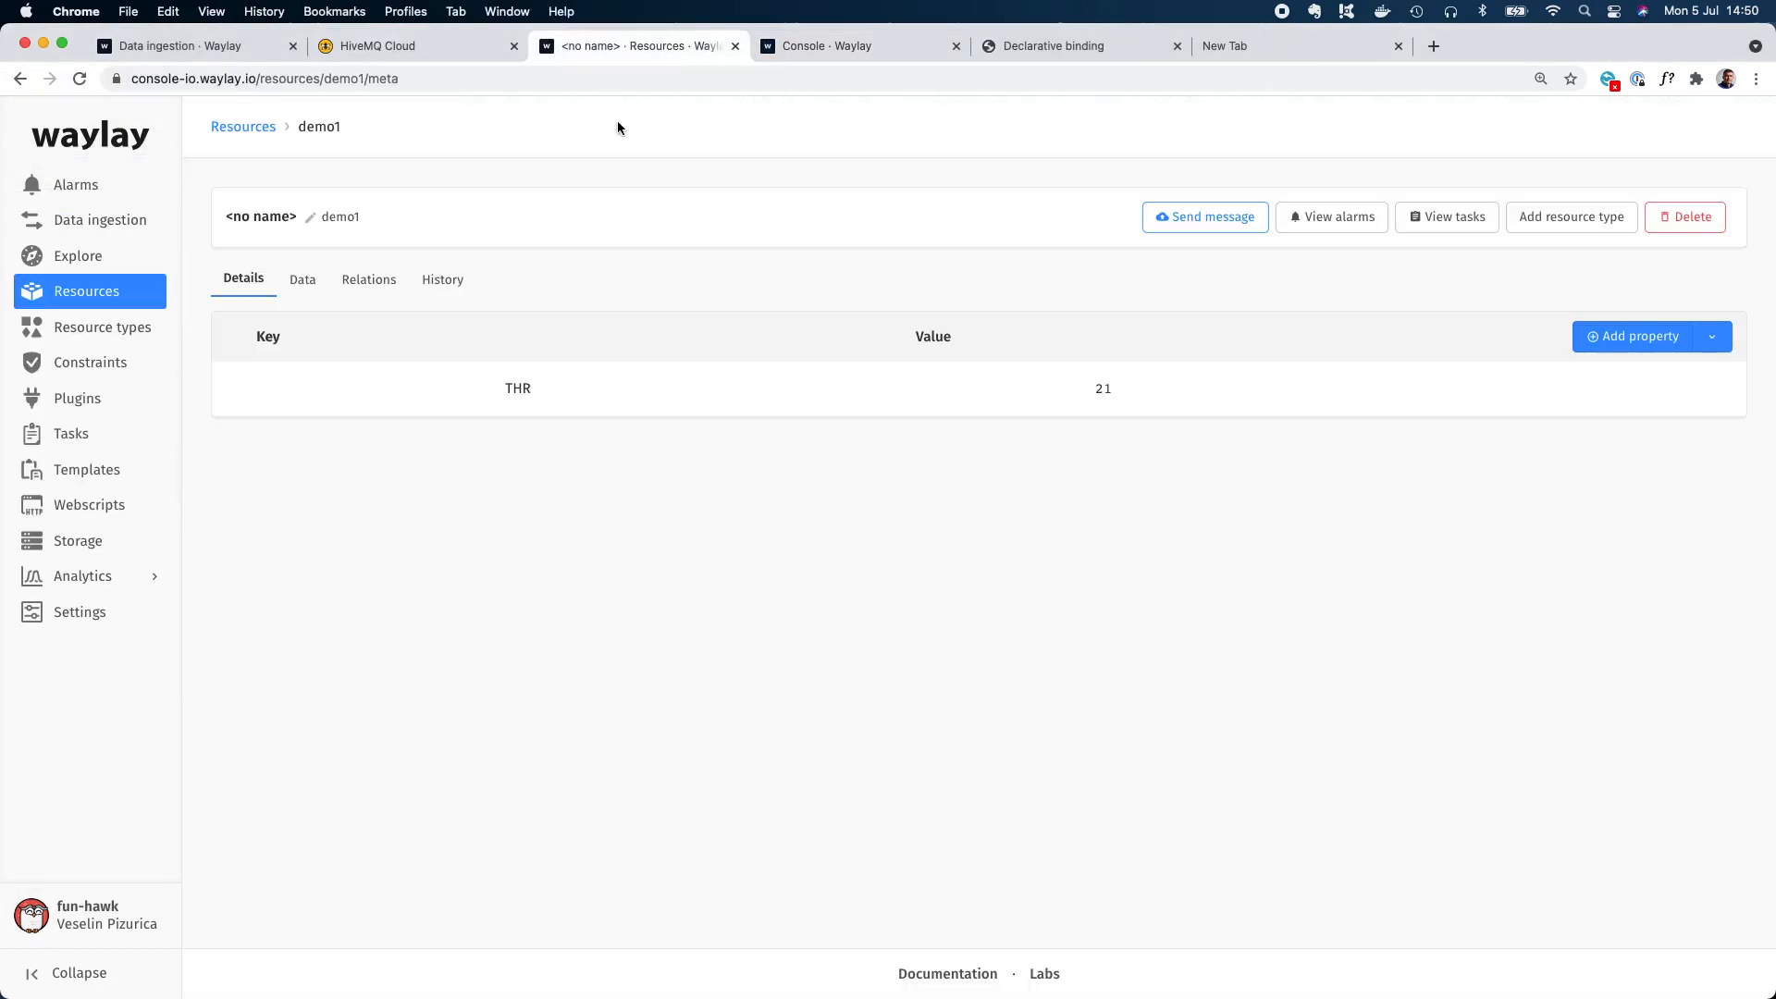
{"action": "left_click", "coordinate": [1628, 389]}
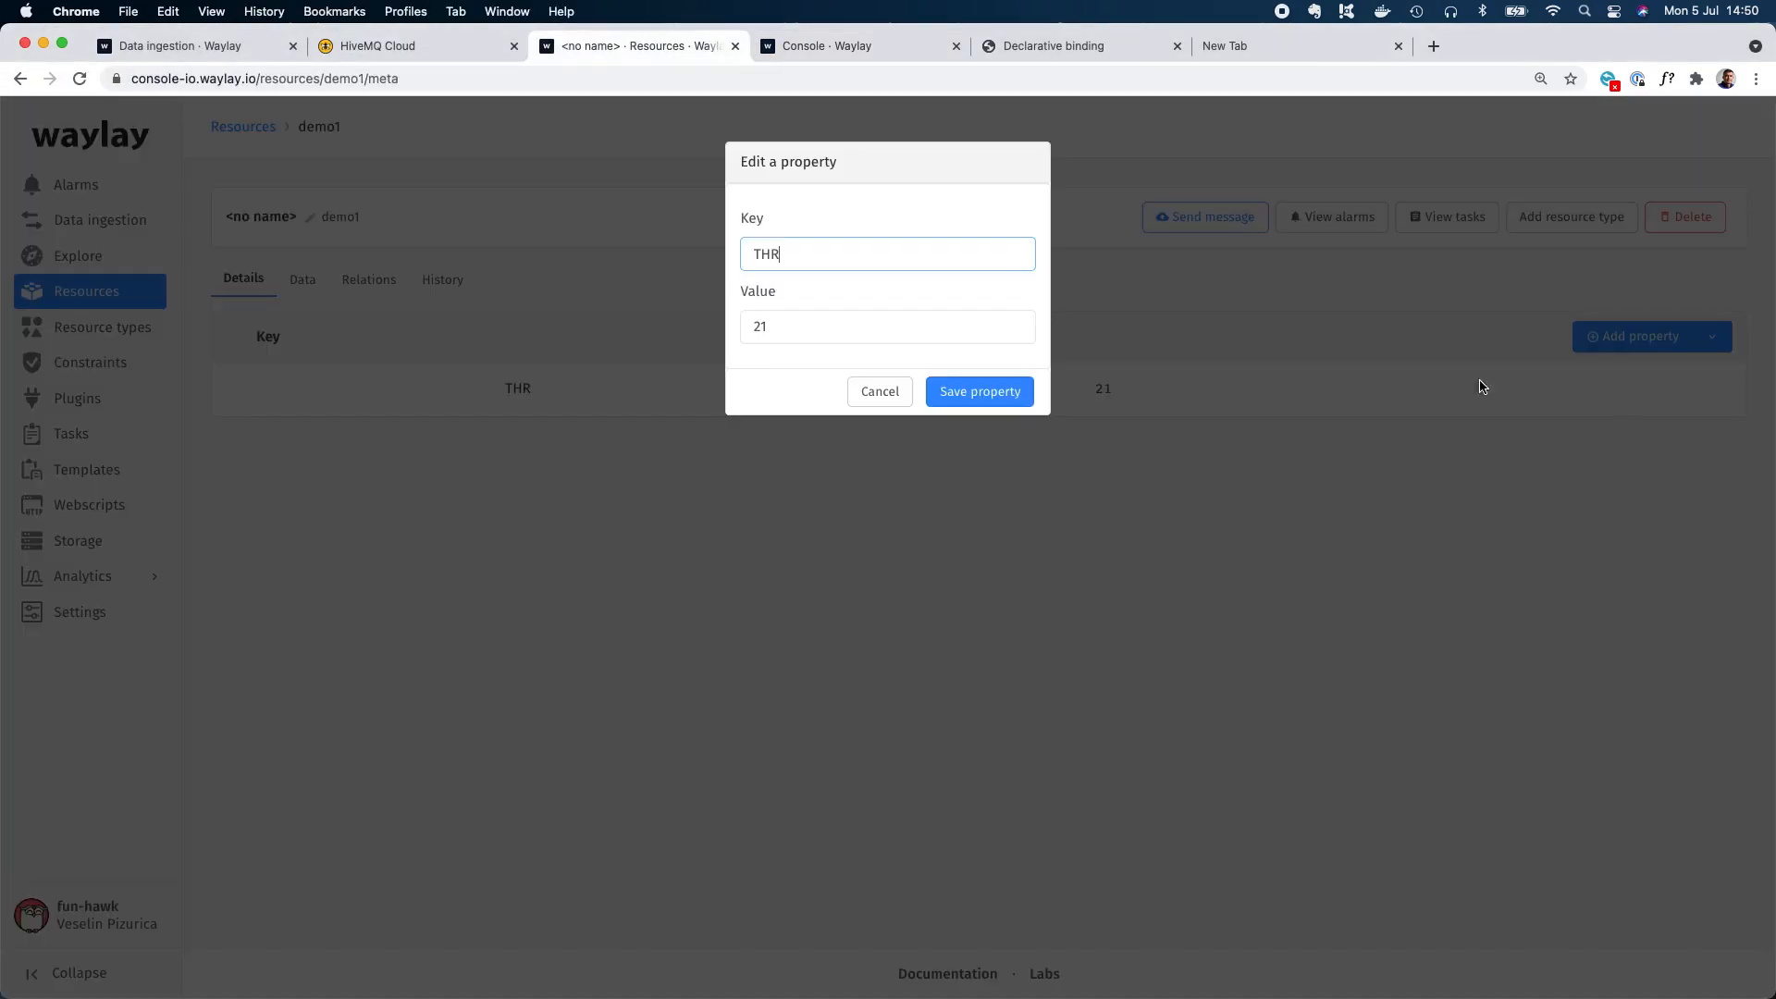
{"action": "left_click", "coordinate": [793, 315]}
{"action": "double_click", "coordinate": [792, 314]}
{"action": "type", "text": "22"}
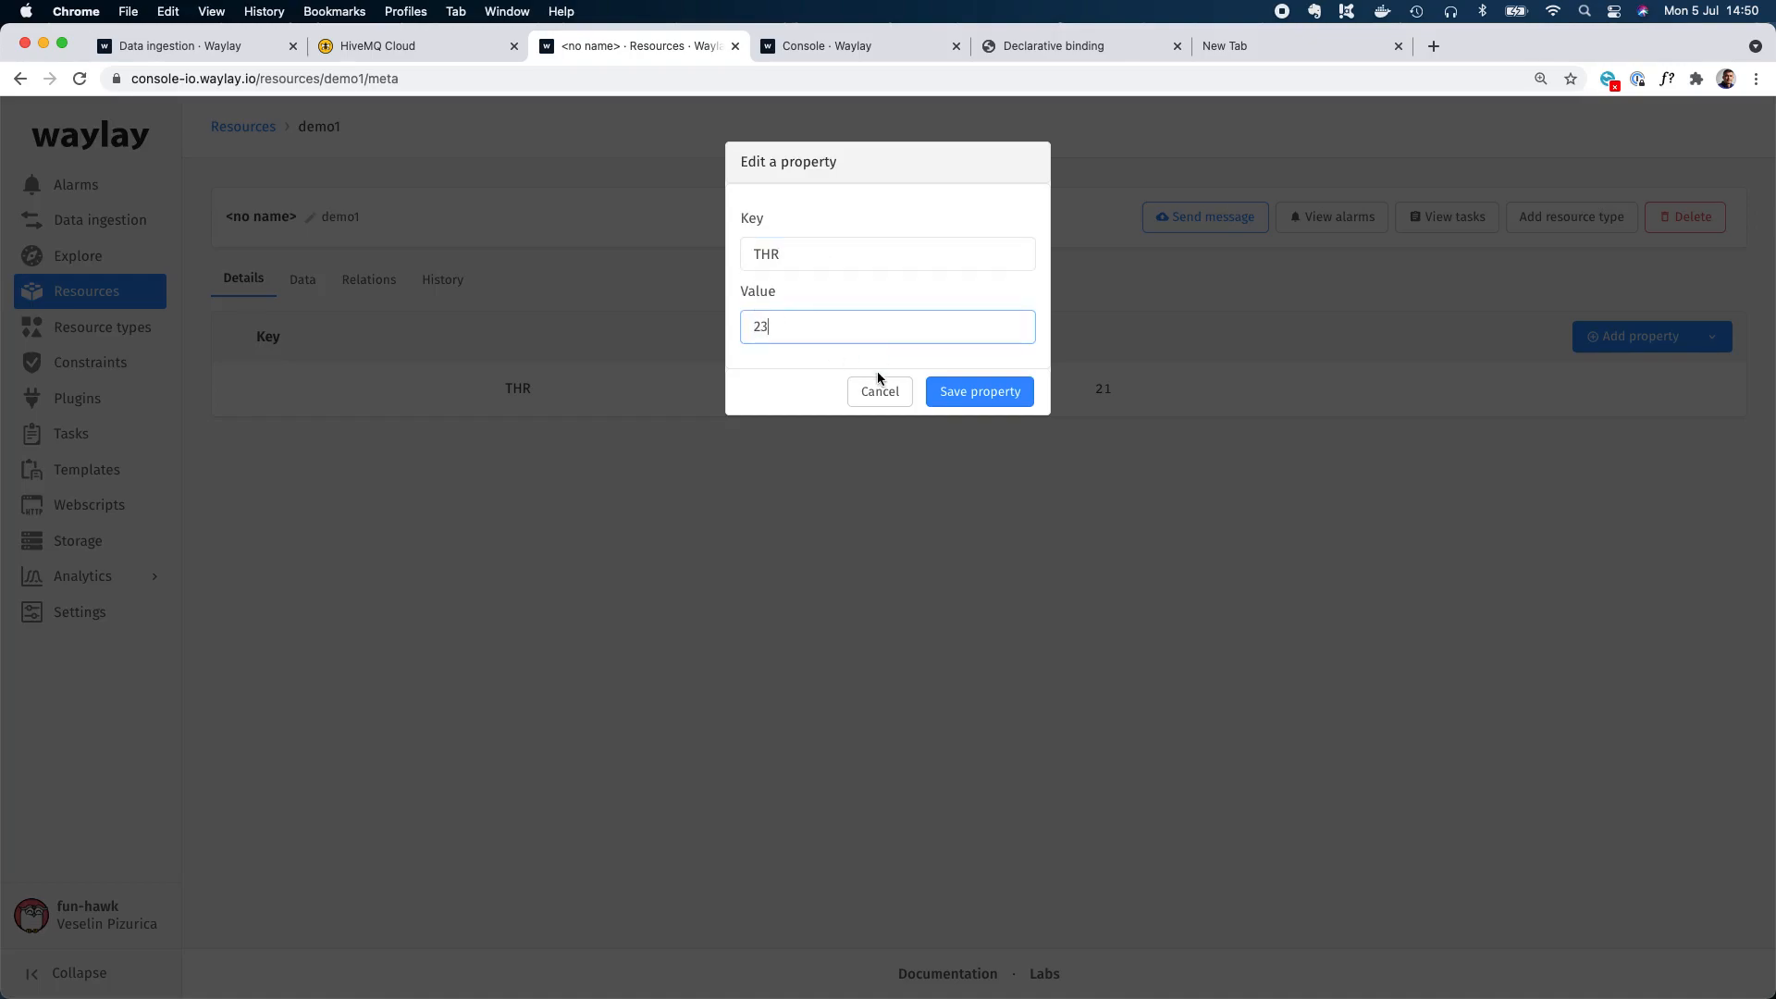
{"action": "left_click", "coordinate": [935, 392]}
Go back to the designer and publish the temperature 22 message from MQTT Explorer again to test the threshold of 23.
{"action": "left_click", "coordinate": [859, 45]}
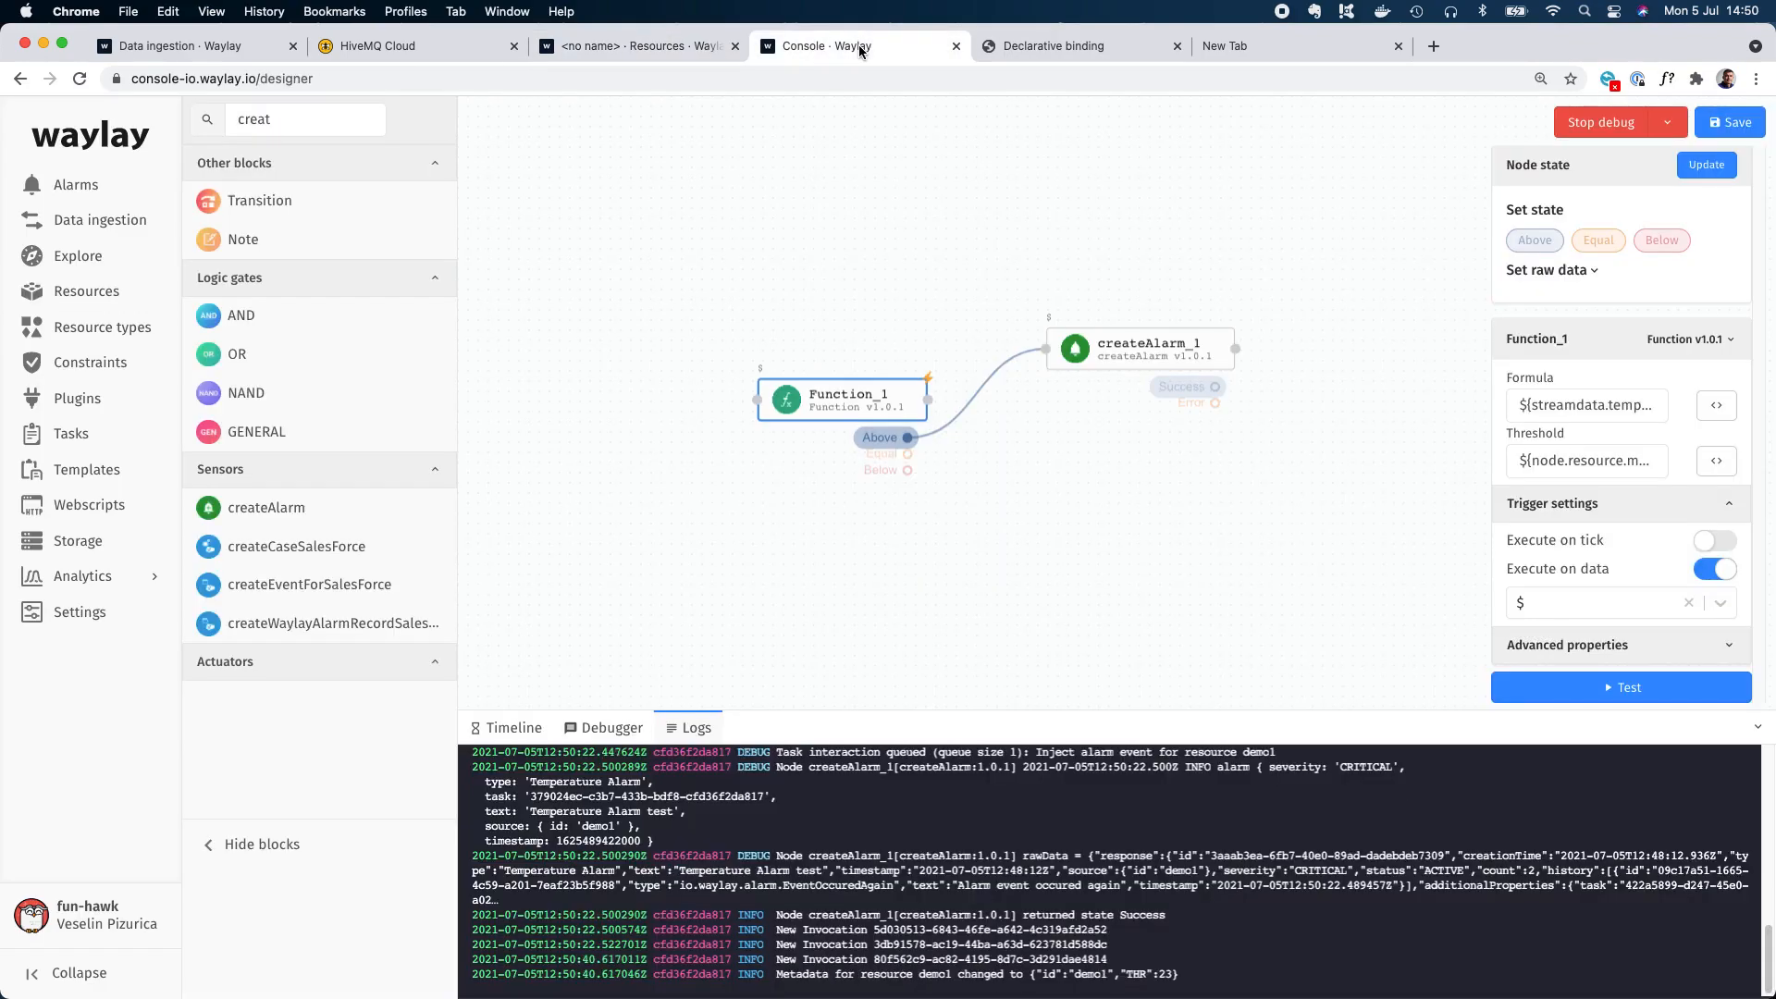
{"action": "key", "text": "super+Tab"}
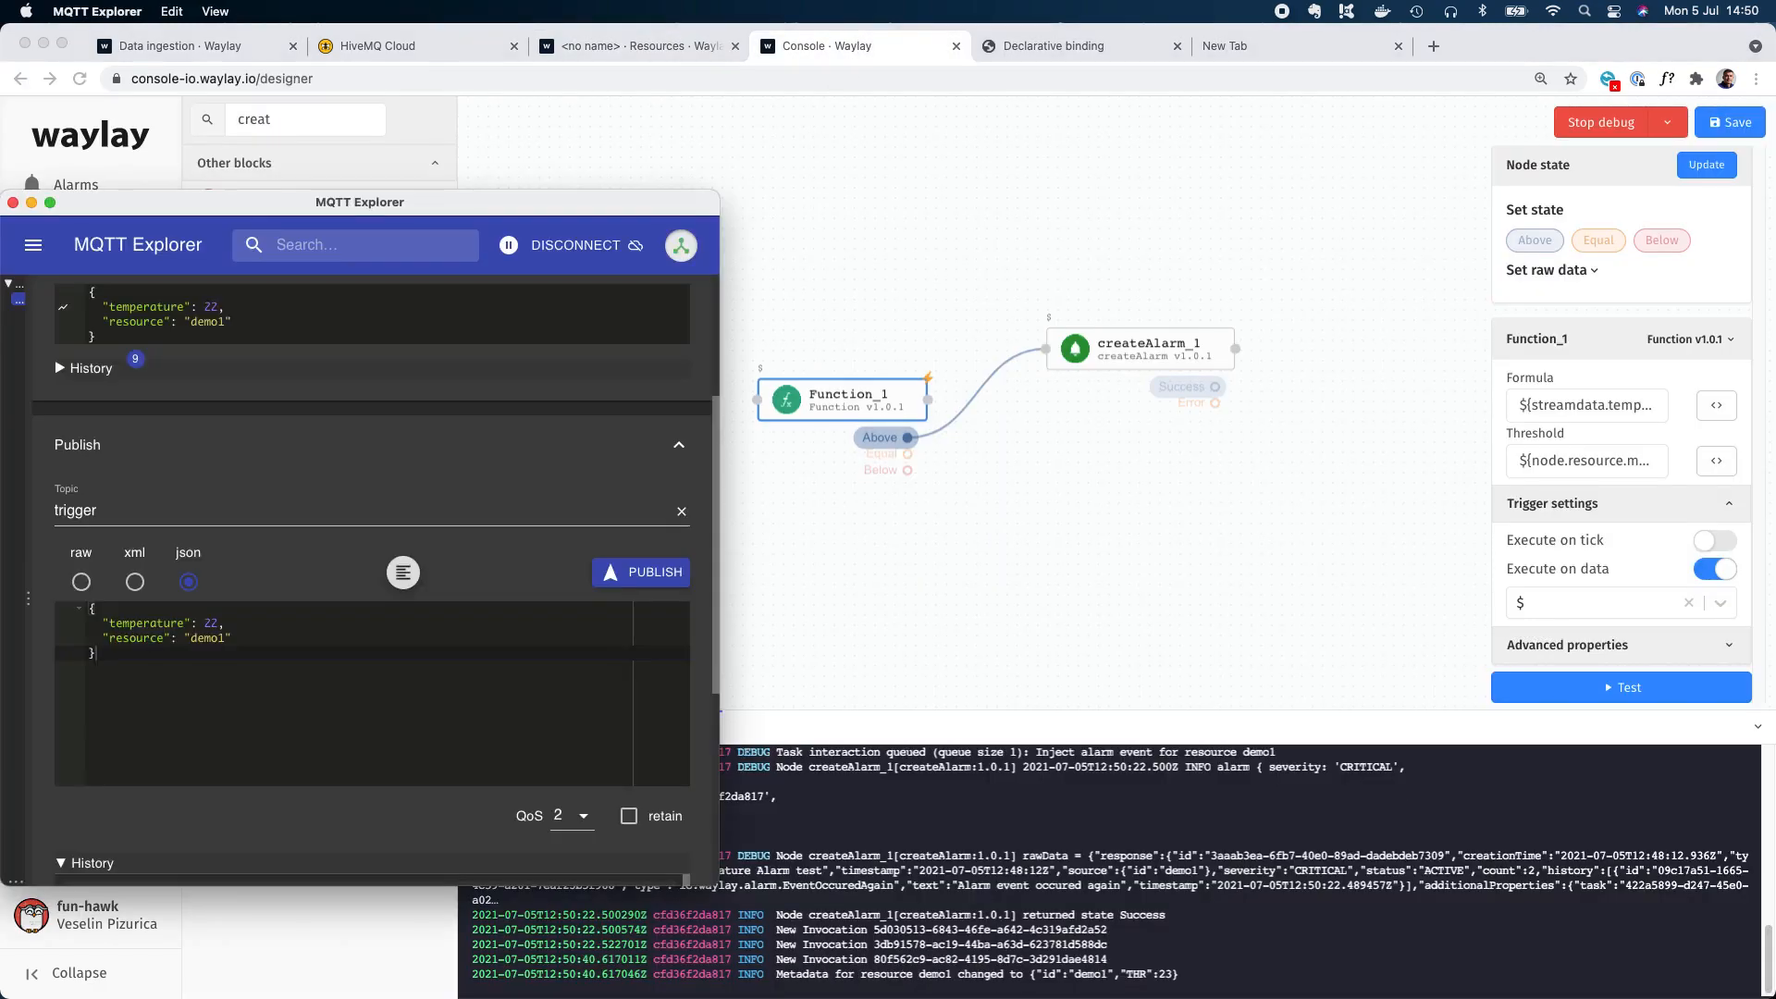
{"action": "left_click", "coordinate": [635, 574]}
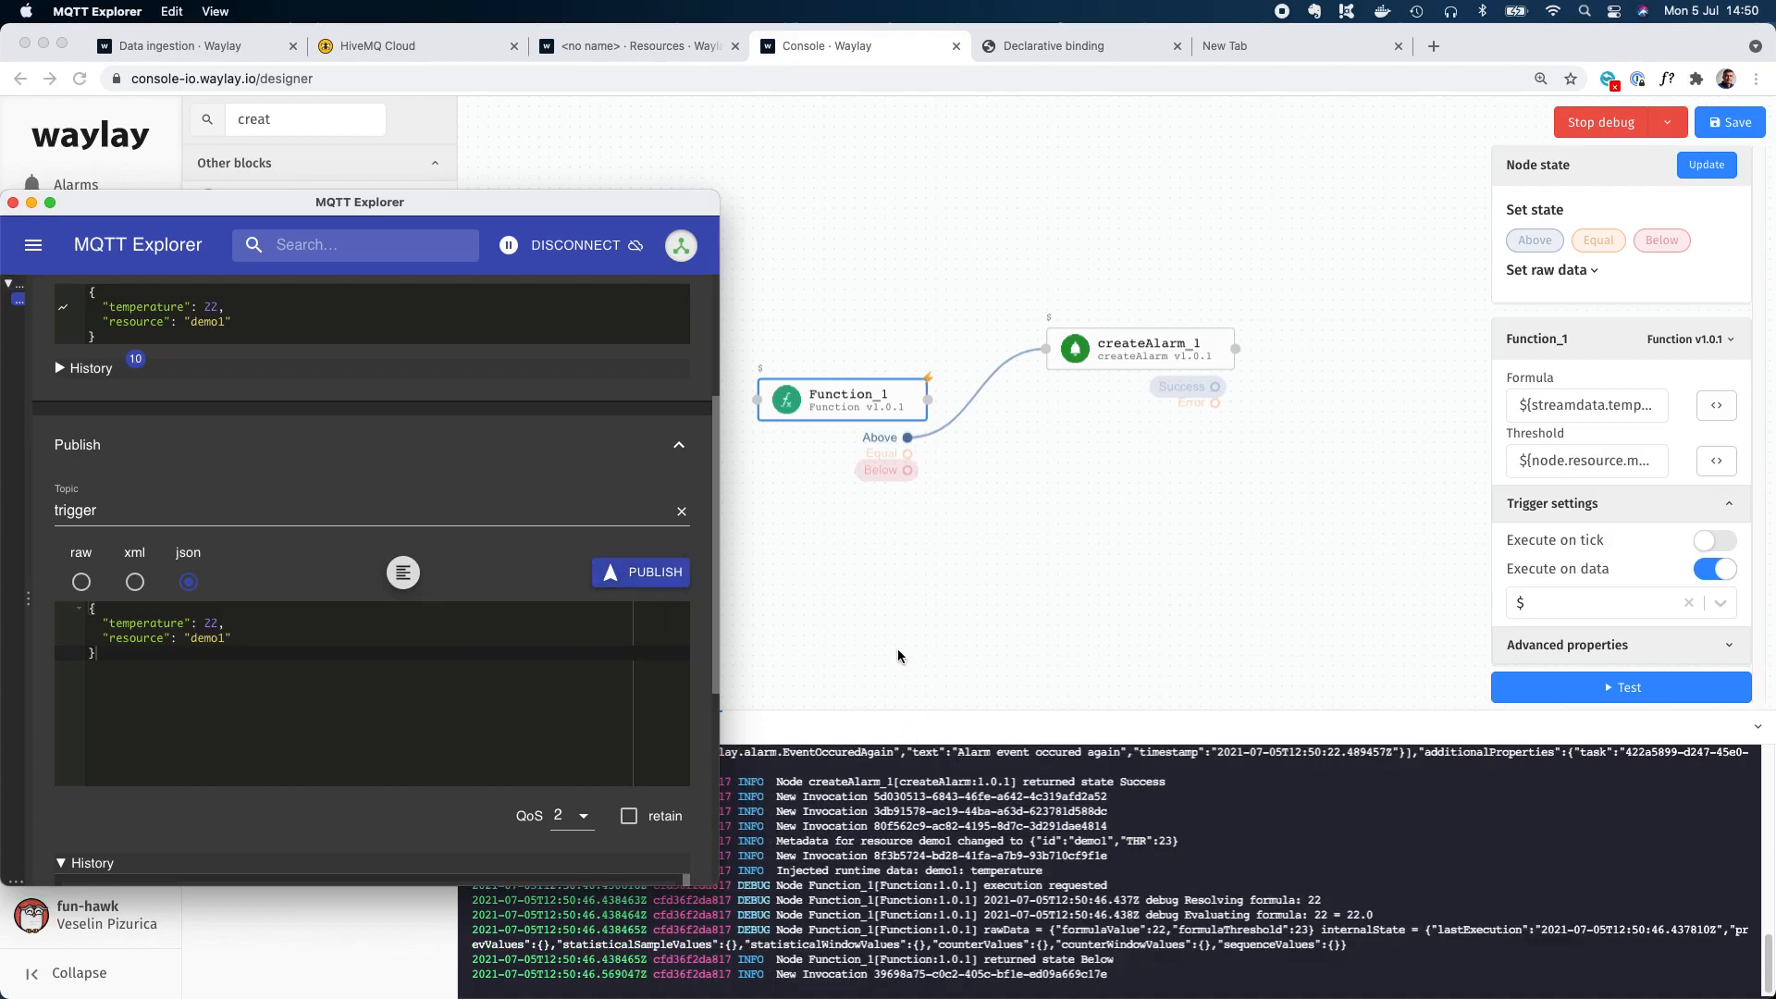